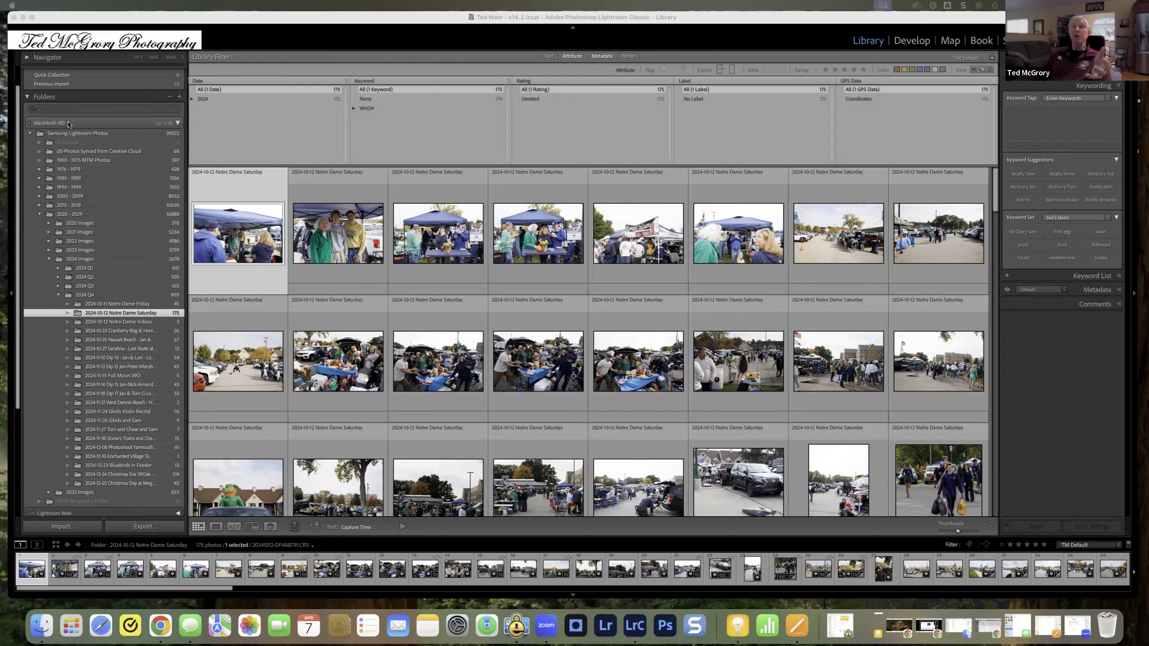
Step: Filter the folder list by "kids", clear the filter and collapse the Samsung Lightroom Photos folder tree
{"action": "left_click", "coordinate": [77, 109]}
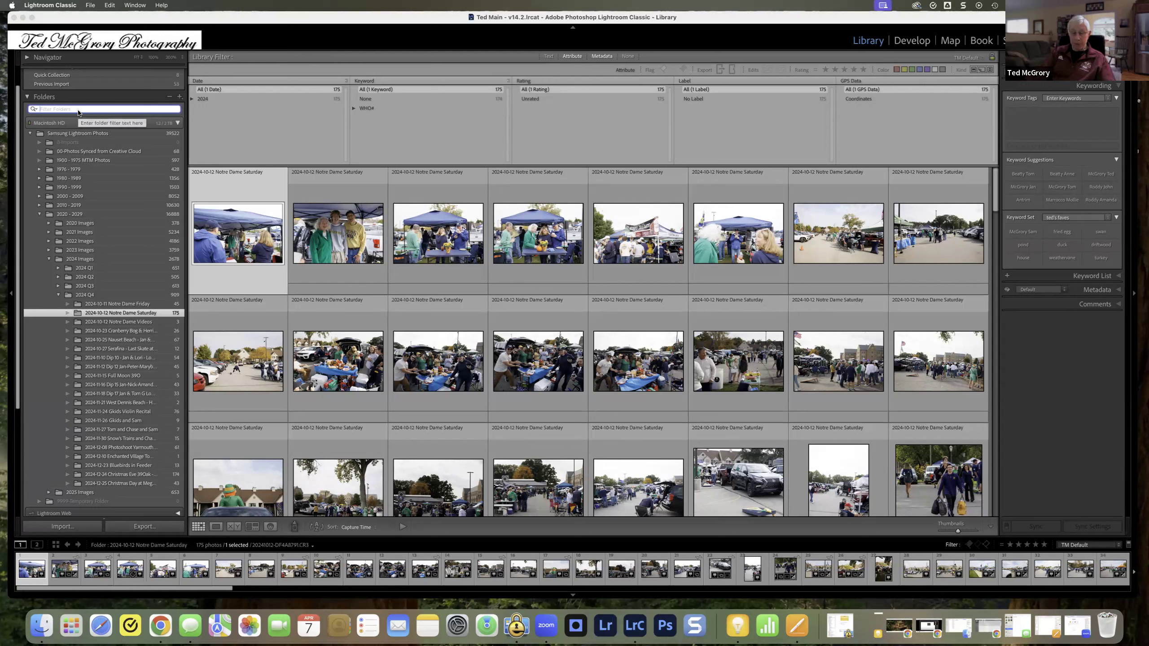
{"action": "type", "text": "kids"}
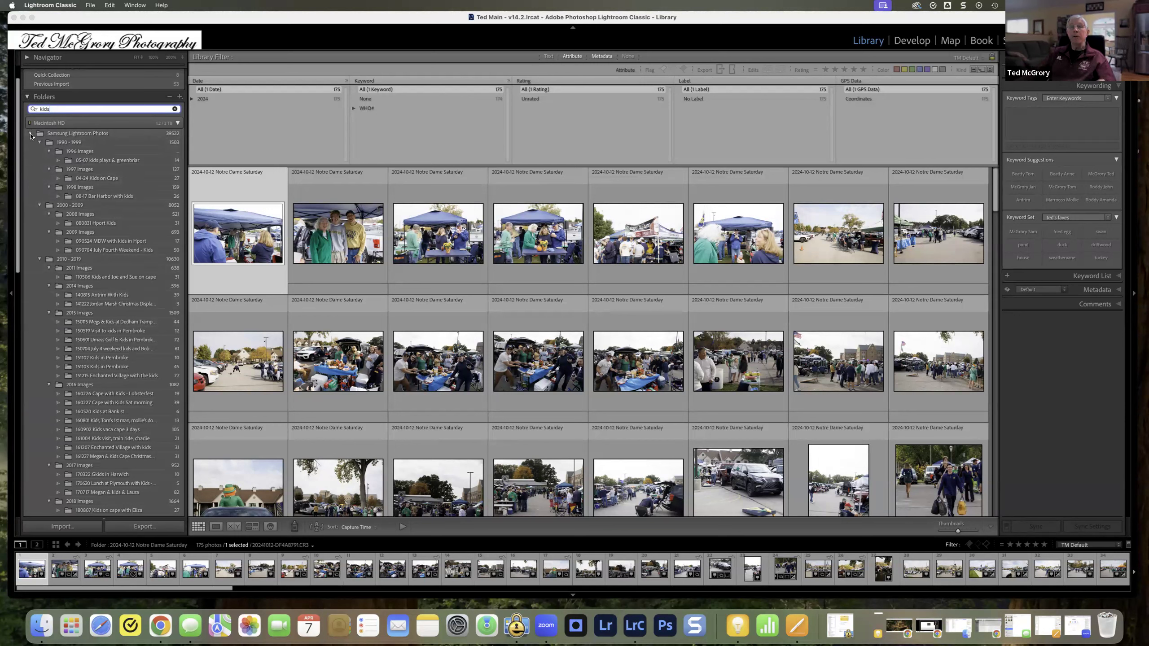
{"action": "left_click", "coordinate": [175, 109]}
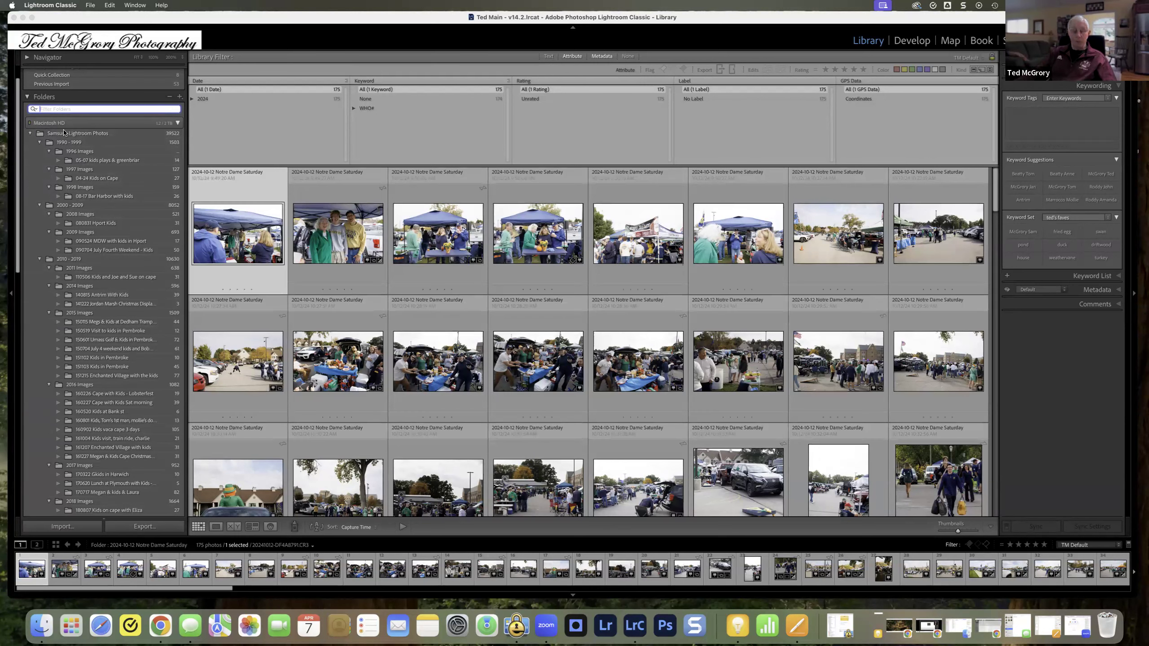
{"action": "left_click", "coordinate": [30, 135], "text": "alt"}
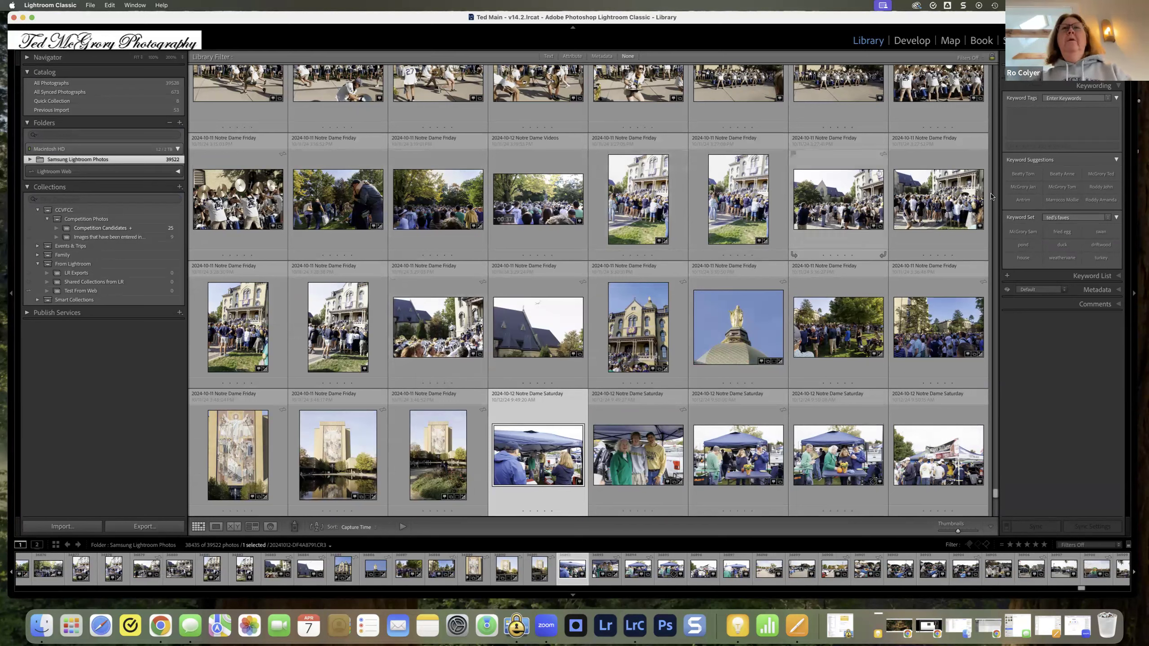
{"action": "left_click", "coordinate": [1138, 115]}
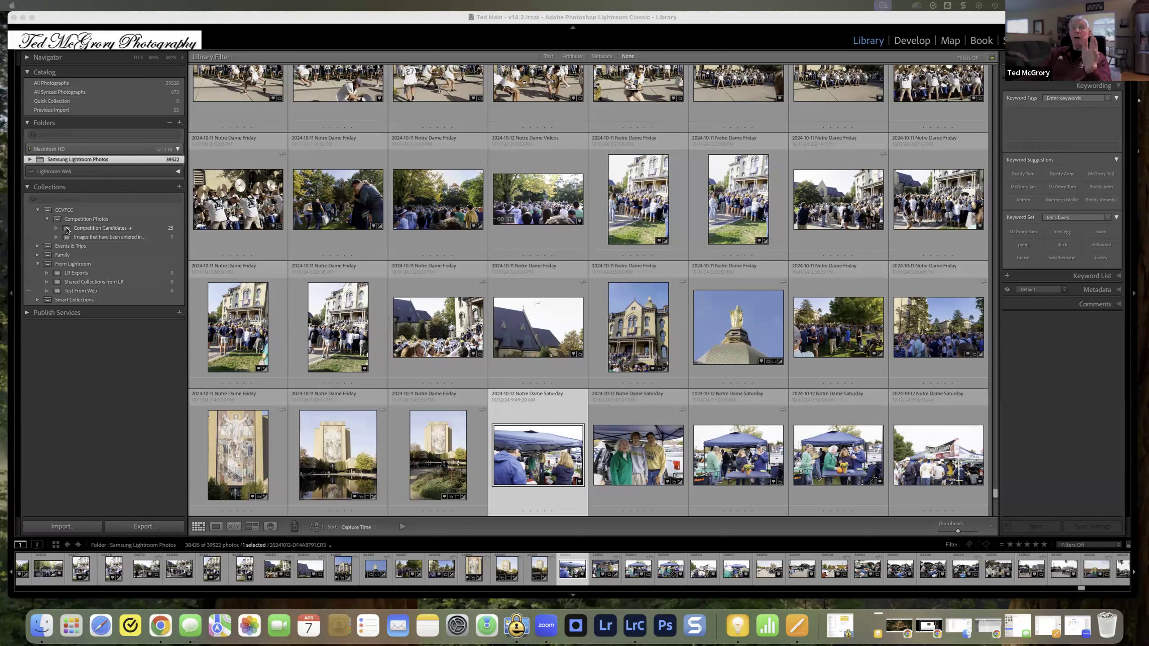
Step: Search the collections for "comp", replace the search with "kids", and clear the collection filter
{"action": "left_click", "coordinate": [64, 134]}
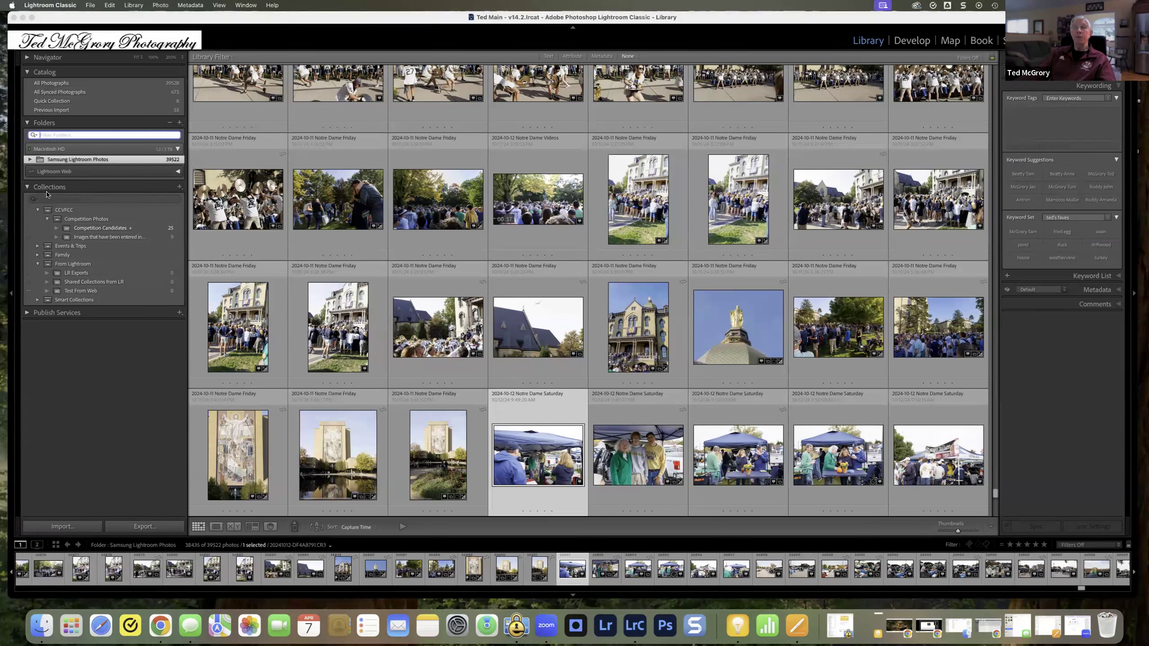
{"action": "left_click", "coordinate": [63, 200]}
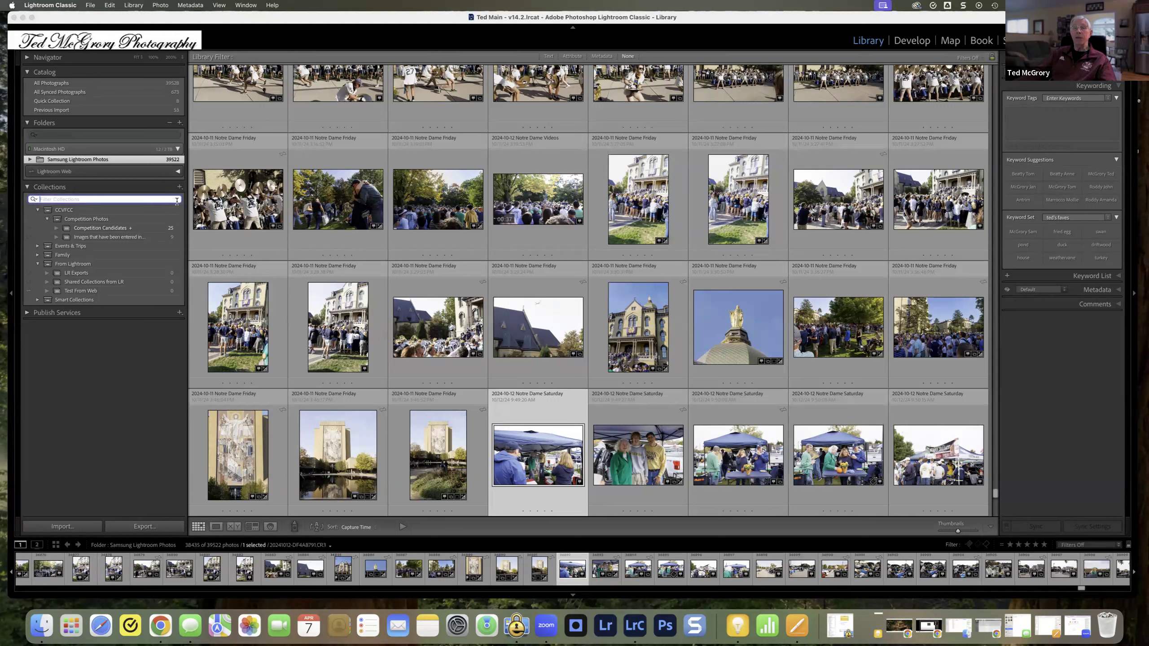
{"action": "type", "text": "comp"}
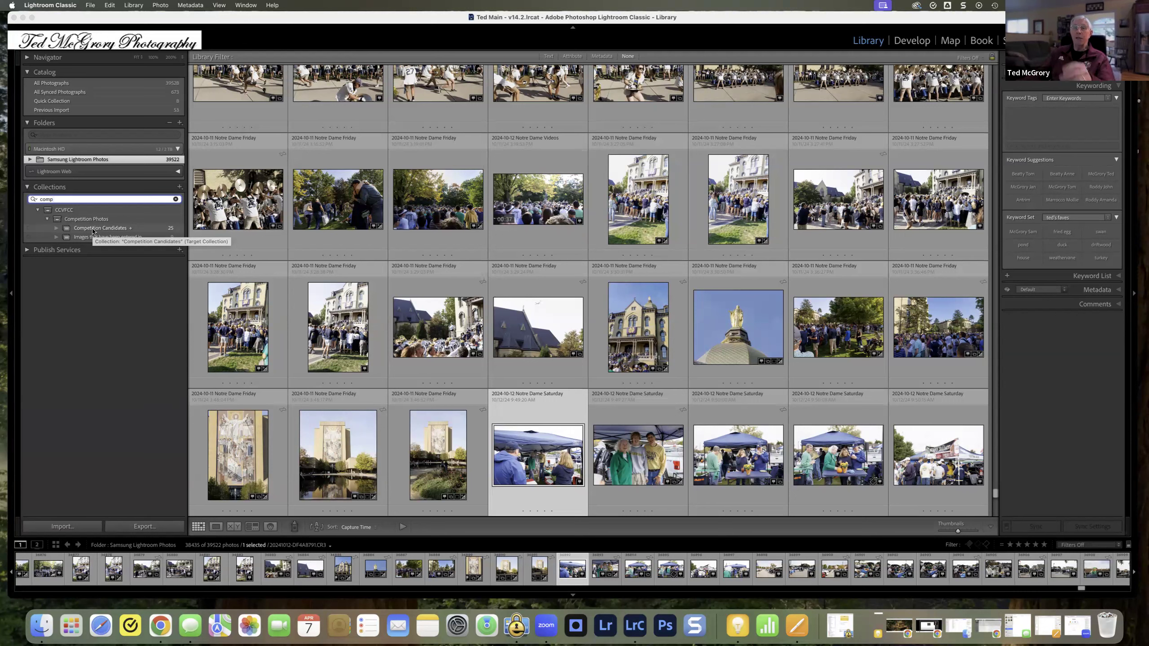
{"action": "key", "text": "BackSpace"}
{"action": "key", "text": "BackSpace"}
{"action": "key", "text": "BackSpace"}
{"action": "key", "text": "BackSpace"}
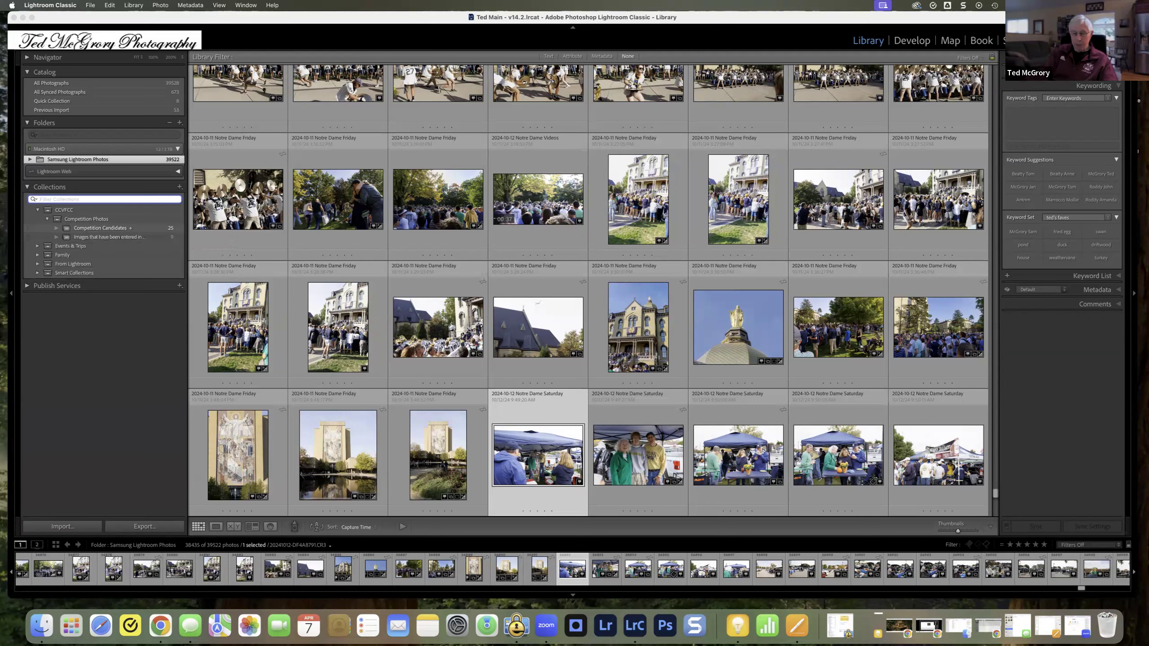
{"action": "type", "text": "kids"}
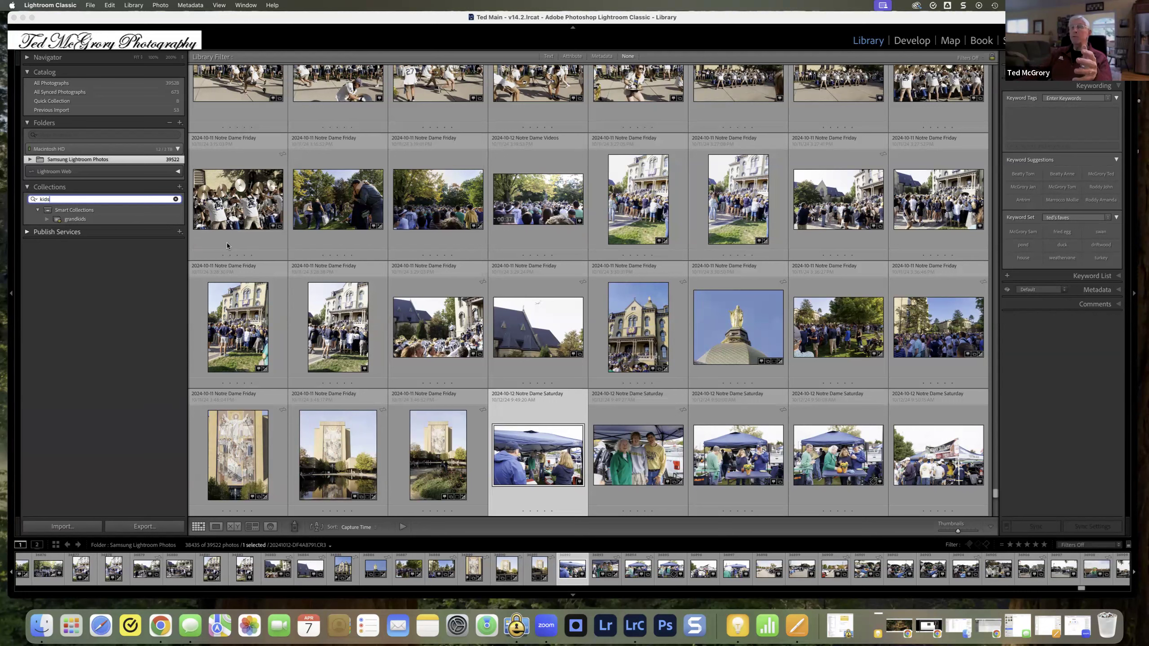
{"action": "left_click", "coordinate": [176, 200]}
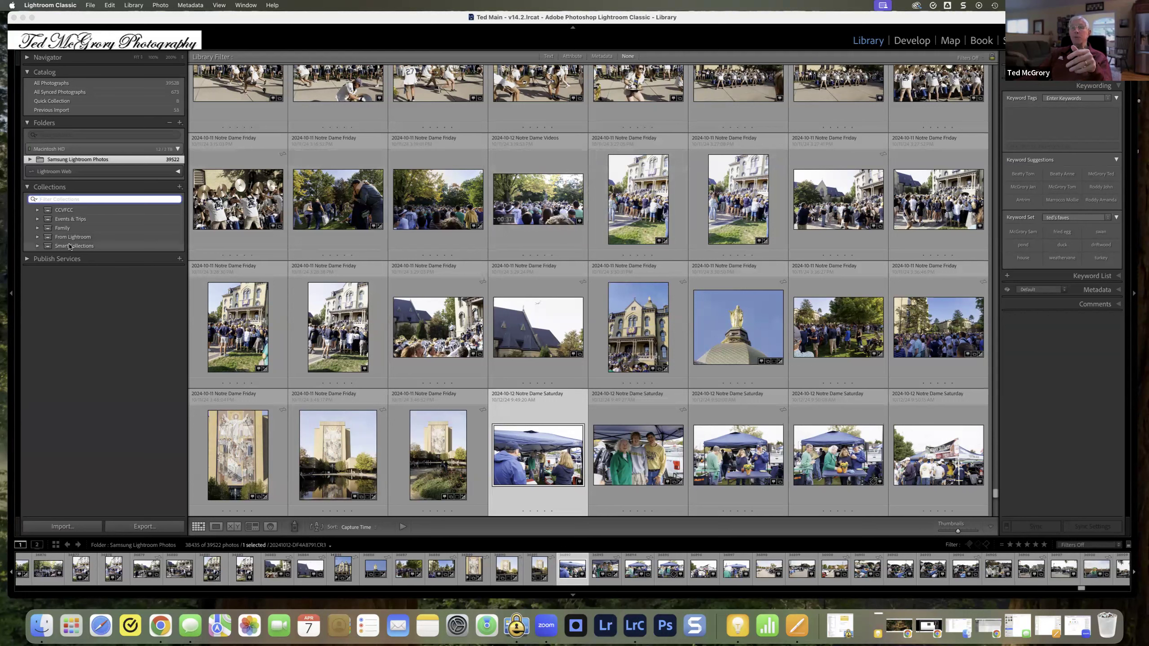
Step: Collapse the Collections list and expand the Samsung Lightroom Photos folder into its subfolders
{"action": "left_click", "coordinate": [27, 188]}
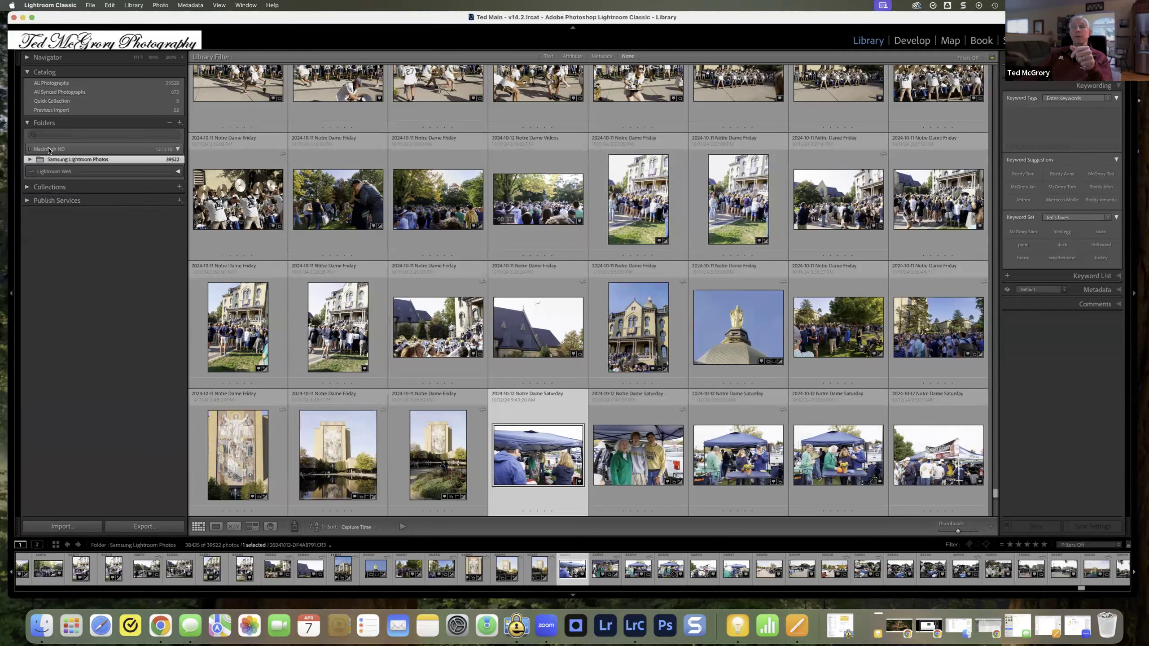
{"action": "left_click", "coordinate": [30, 161]}
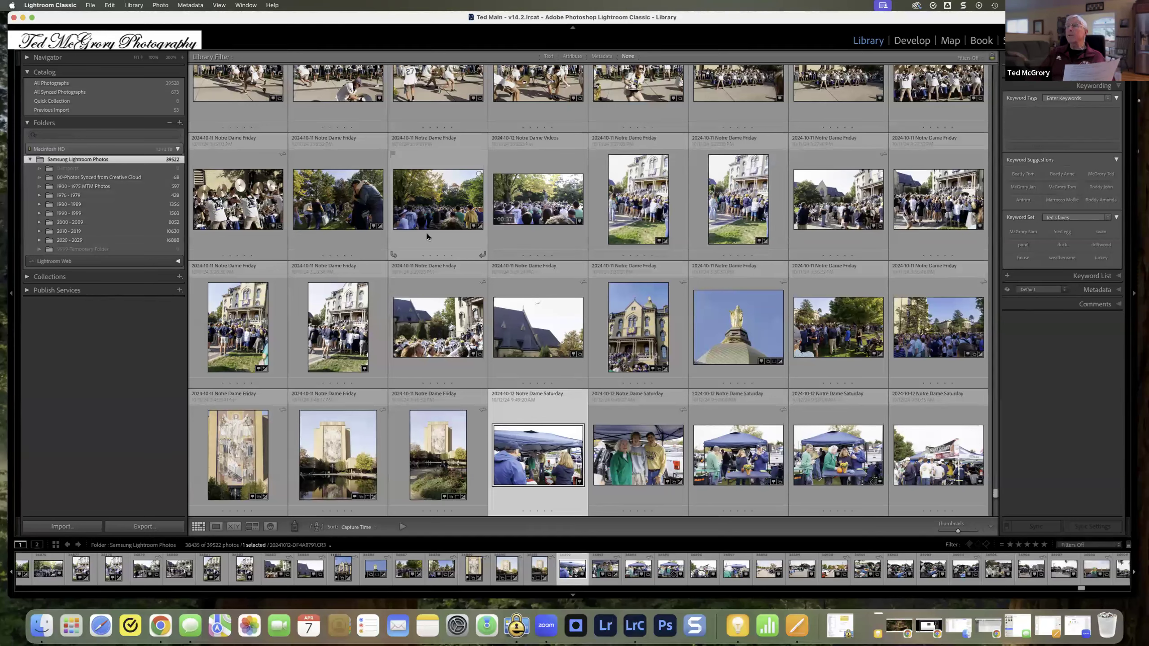
Step: Hide the Library Filter bar and the module picker to enlarge the photo grid
{"action": "key", "text": "backslash"}
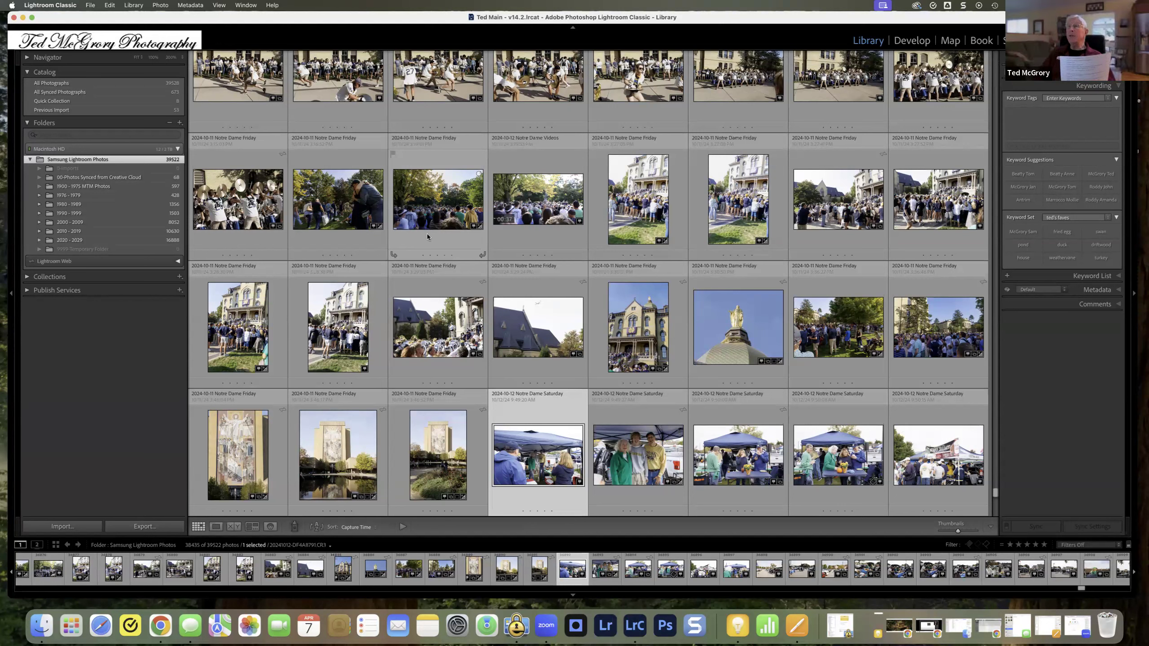
{"action": "right_click", "coordinate": [381, 198]}
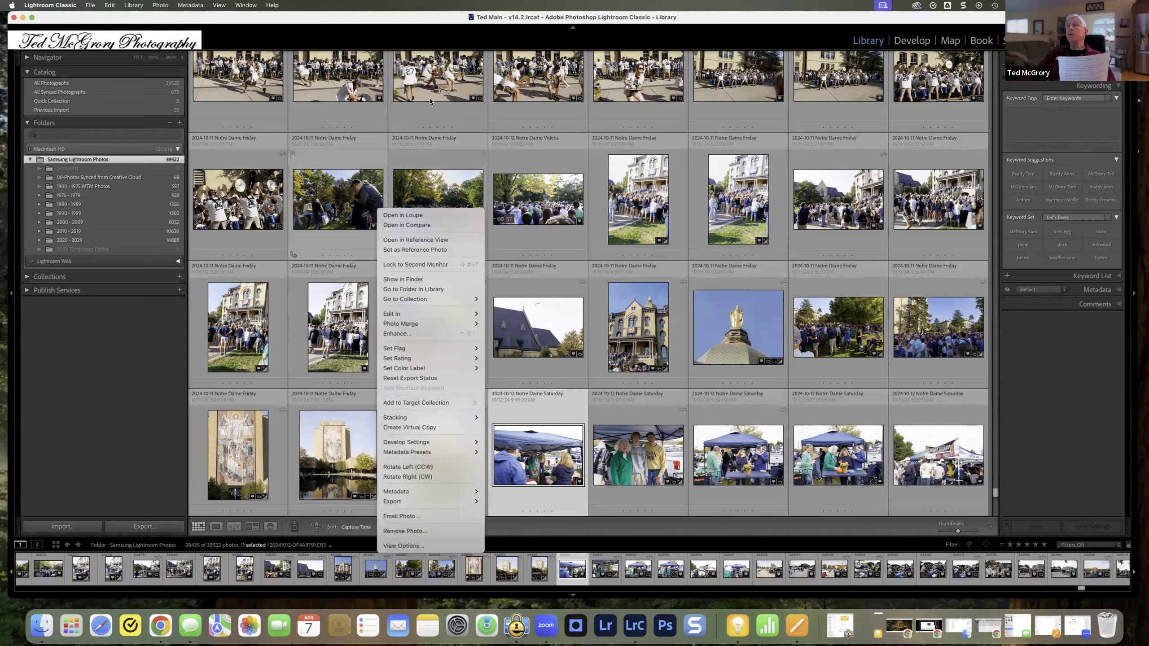
{"action": "left_click", "coordinate": [449, 43]}
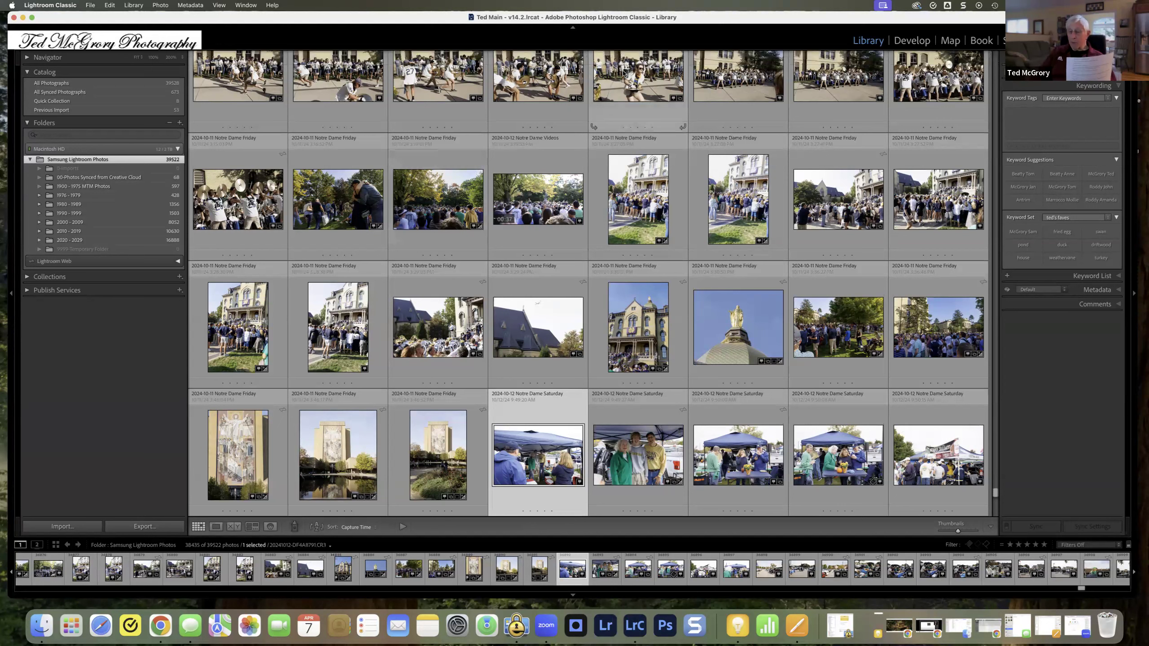
{"action": "mouse_move", "coordinate": [624, 72]}
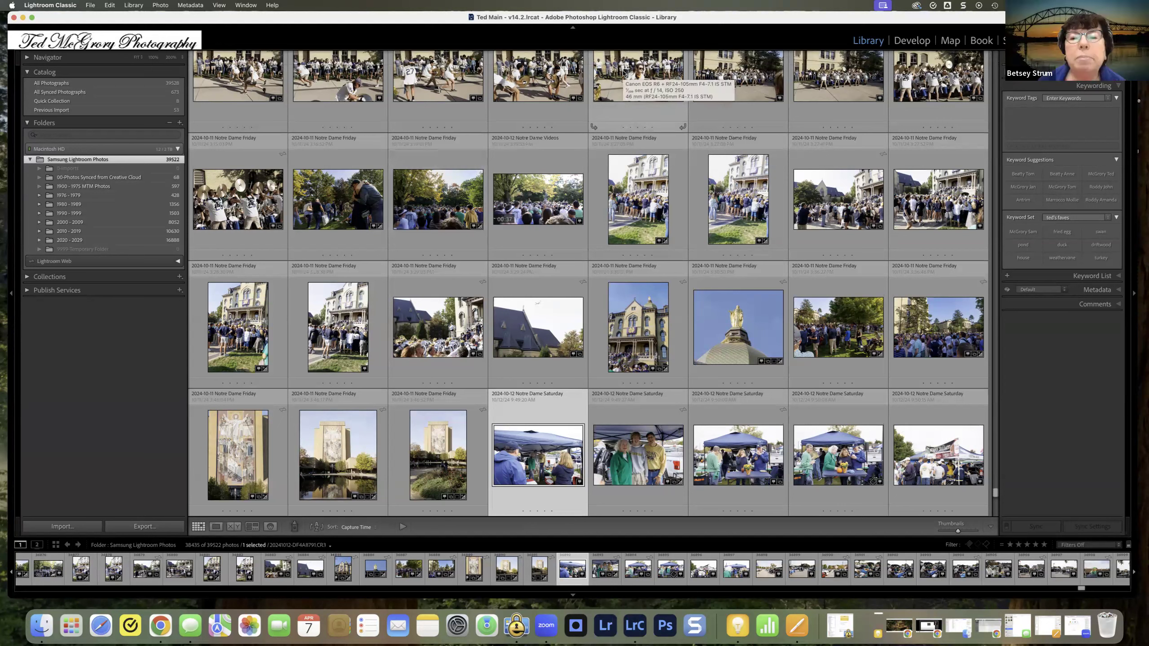
{"action": "left_click", "coordinate": [474, 28]}
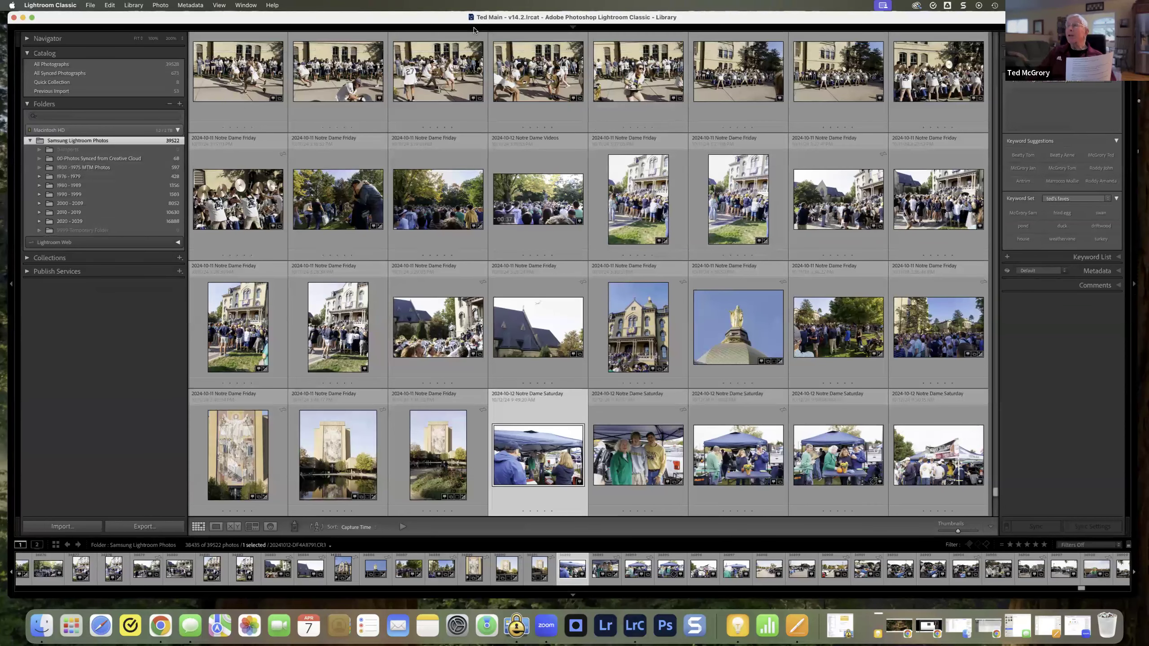
Step: Show the Library Filter bar, look at its Text filter, open the Attribute and Metadata filters, and toggle the bar off and on
{"action": "key", "text": "backslash"}
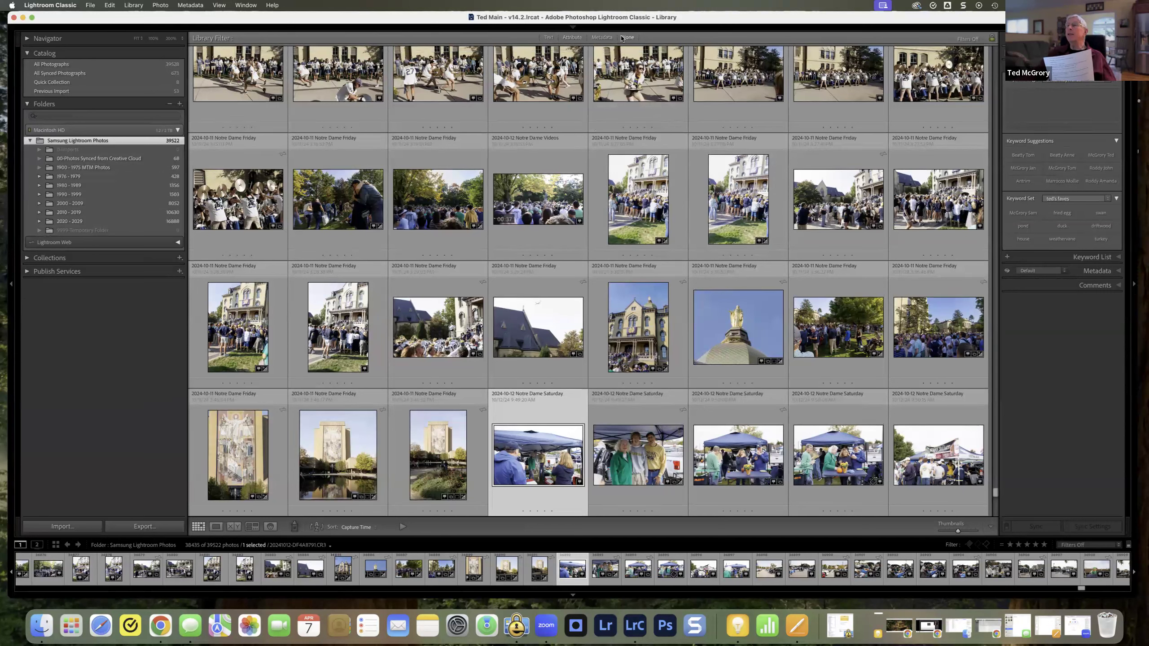
{"action": "left_click", "coordinate": [548, 39]}
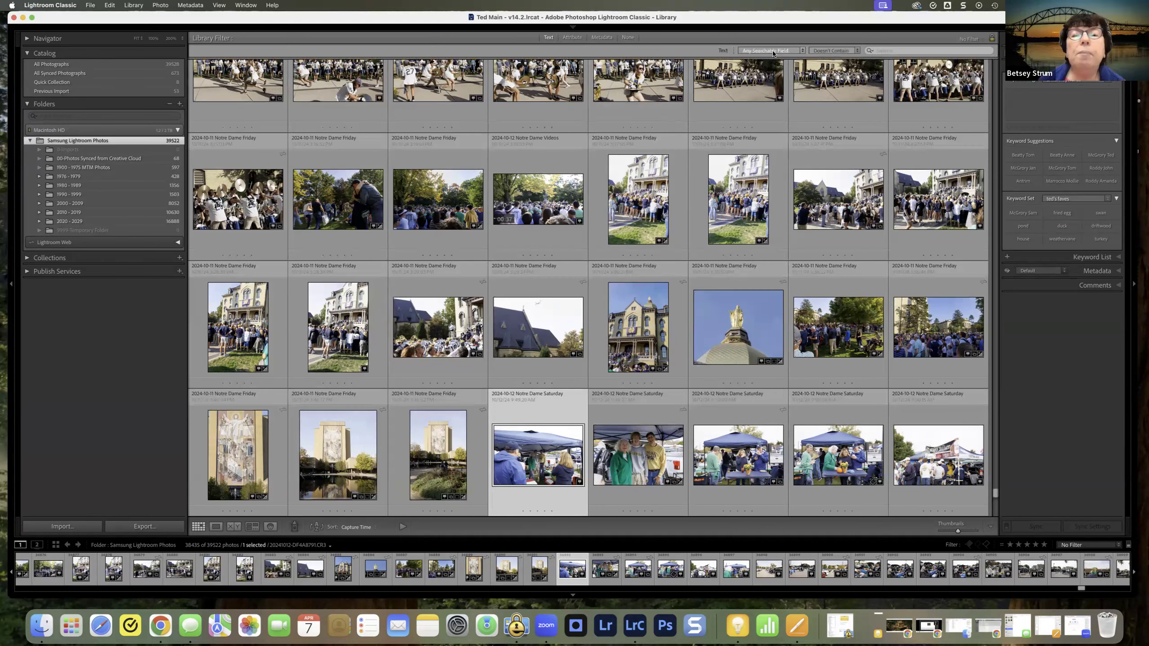
{"action": "left_click", "coordinate": [572, 40]}
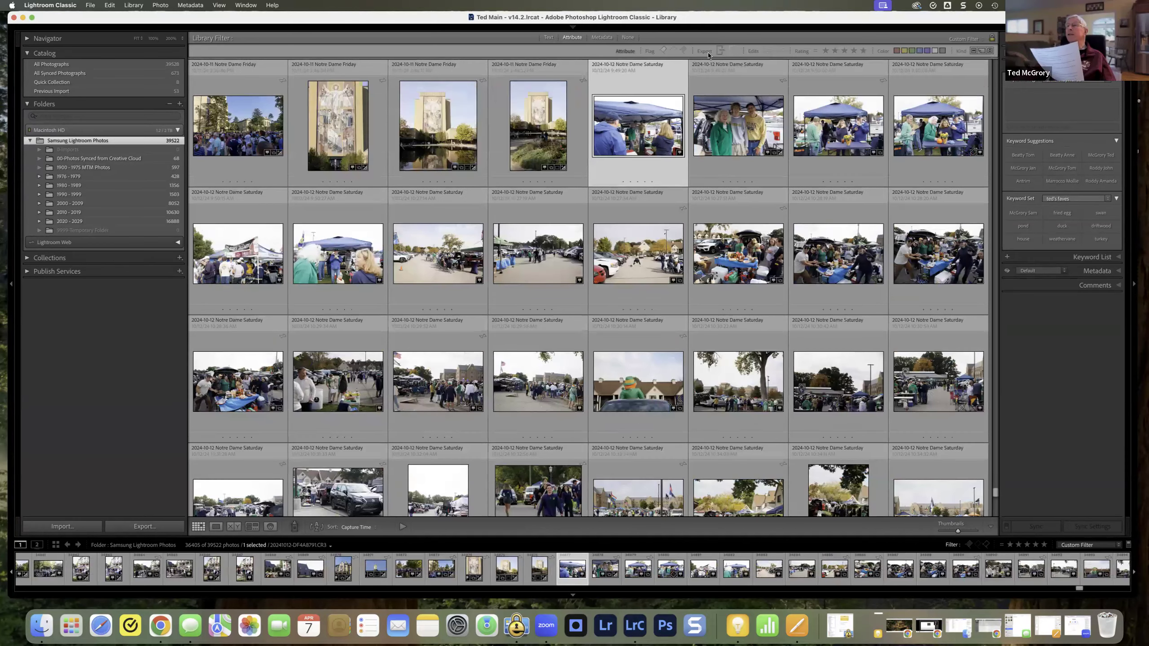
{"action": "left_click", "coordinate": [602, 39]}
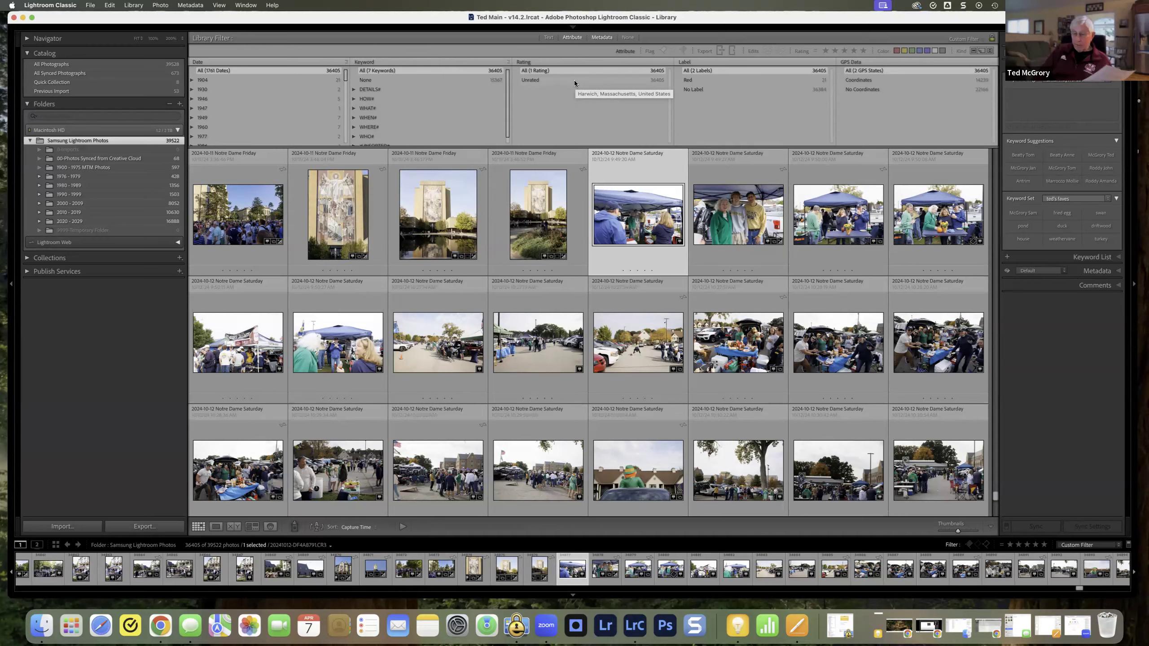
{"action": "key", "text": "backslash"}
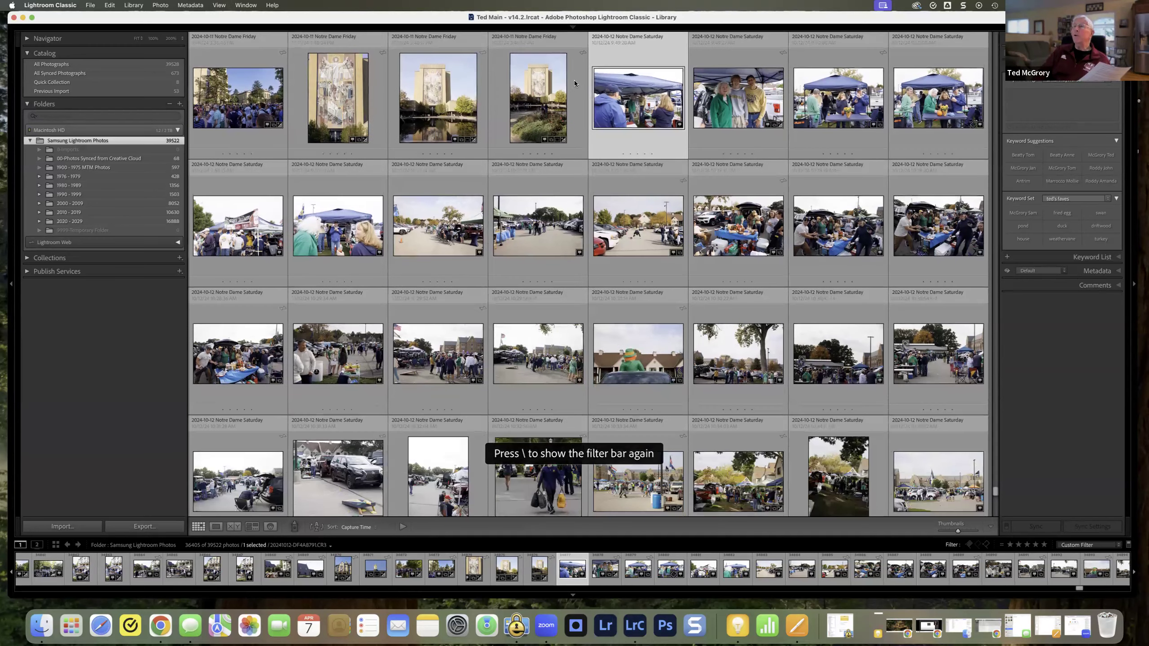
{"action": "key", "text": "backslash"}
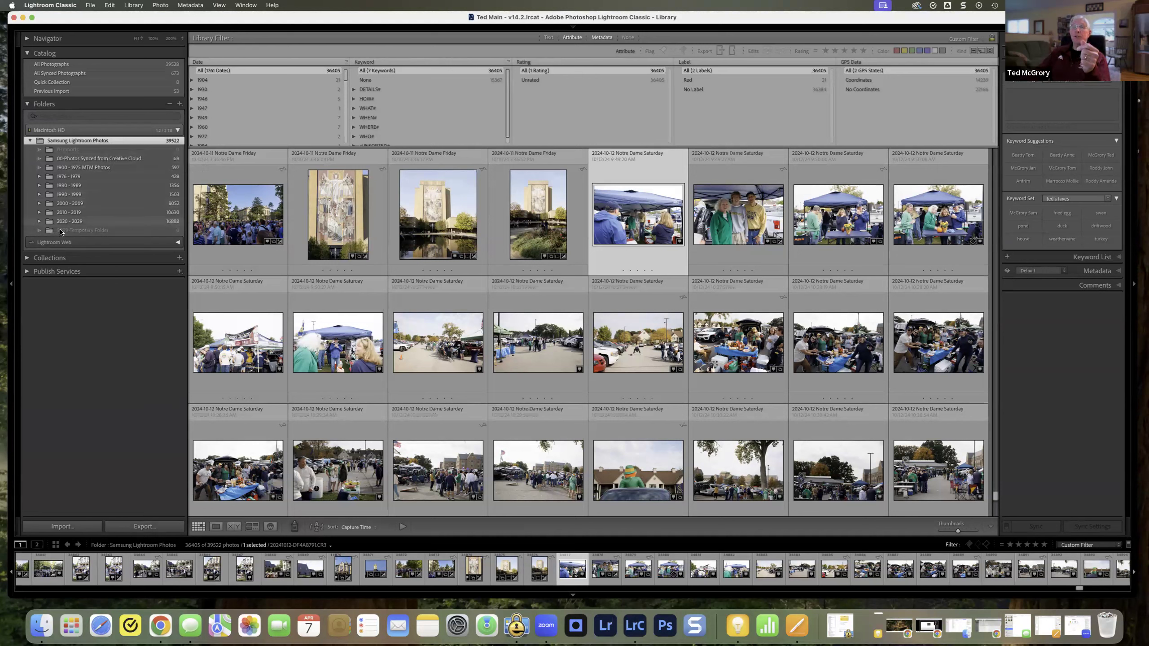
Step: Expand 2020 - 2029, 2025 Images and 2025 Q1, and open the 2025-03-22 Harry Potter Party folder
{"action": "left_click", "coordinate": [39, 222]}
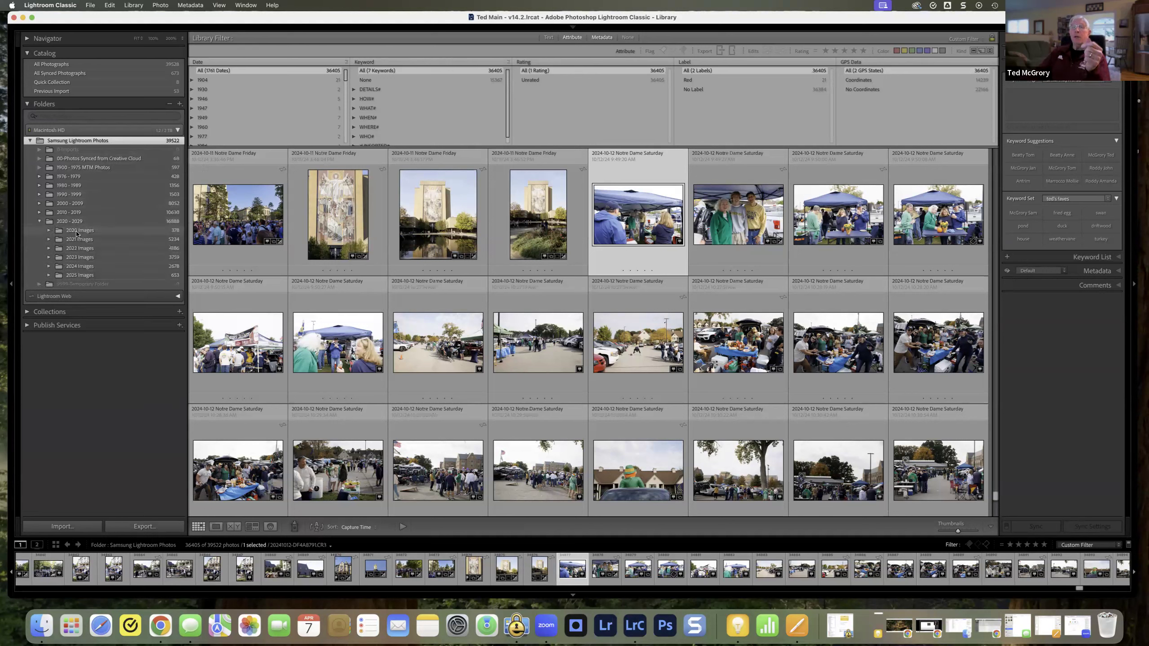
{"action": "left_click", "coordinate": [50, 276]}
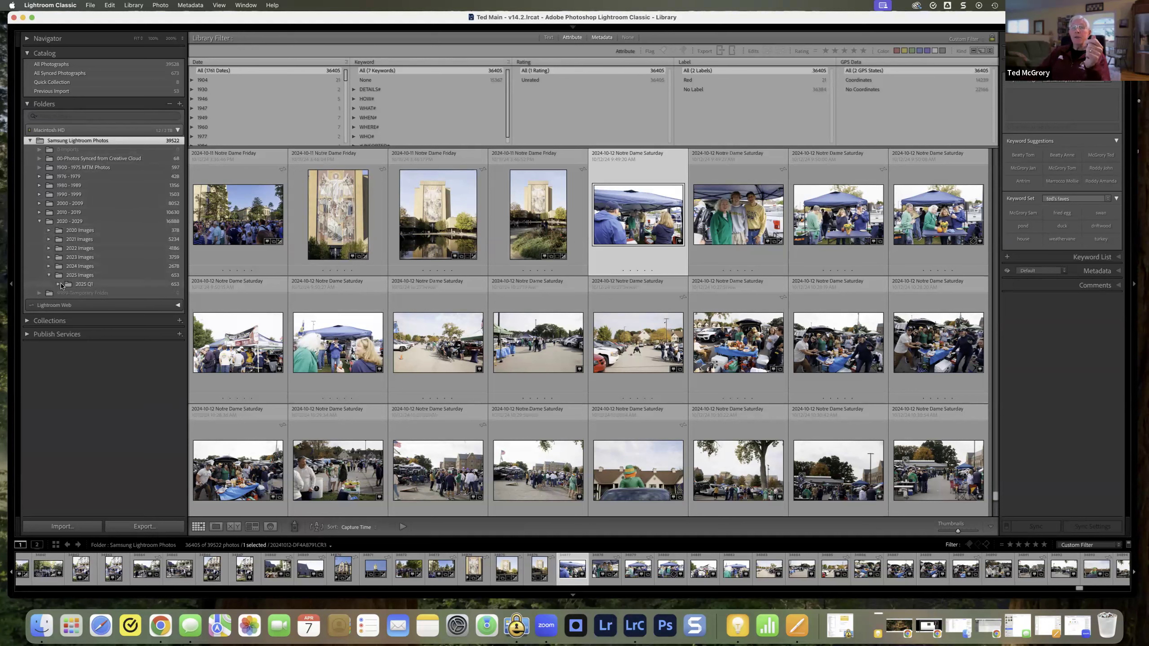
{"action": "left_click", "coordinate": [58, 283]}
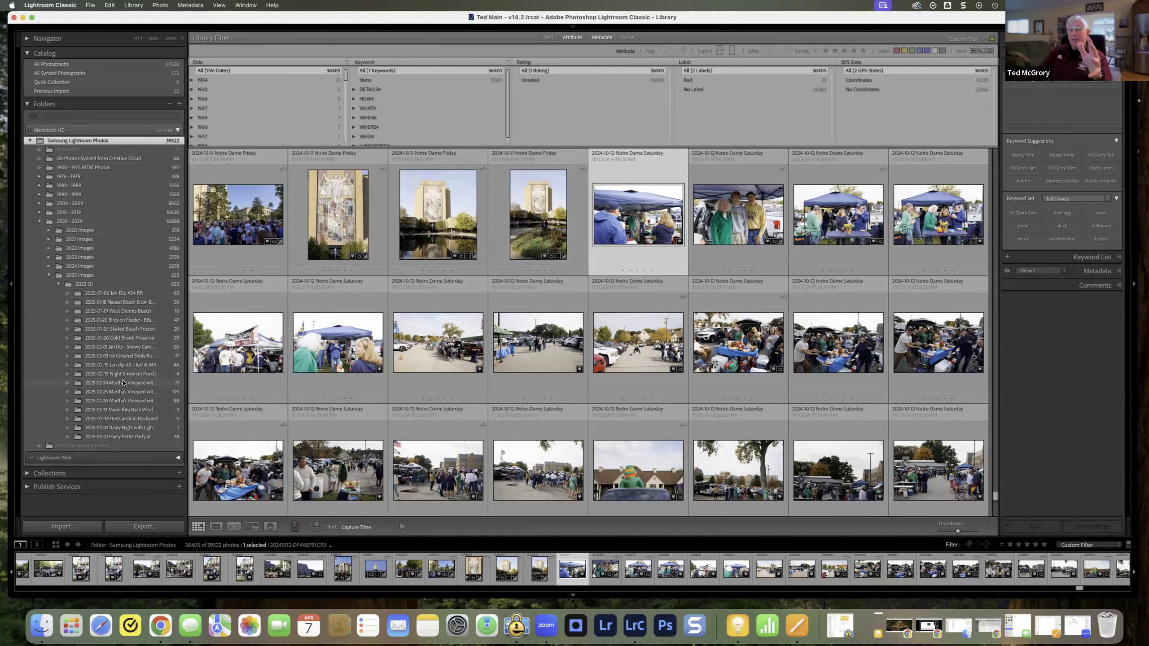
{"action": "left_click", "coordinate": [118, 437]}
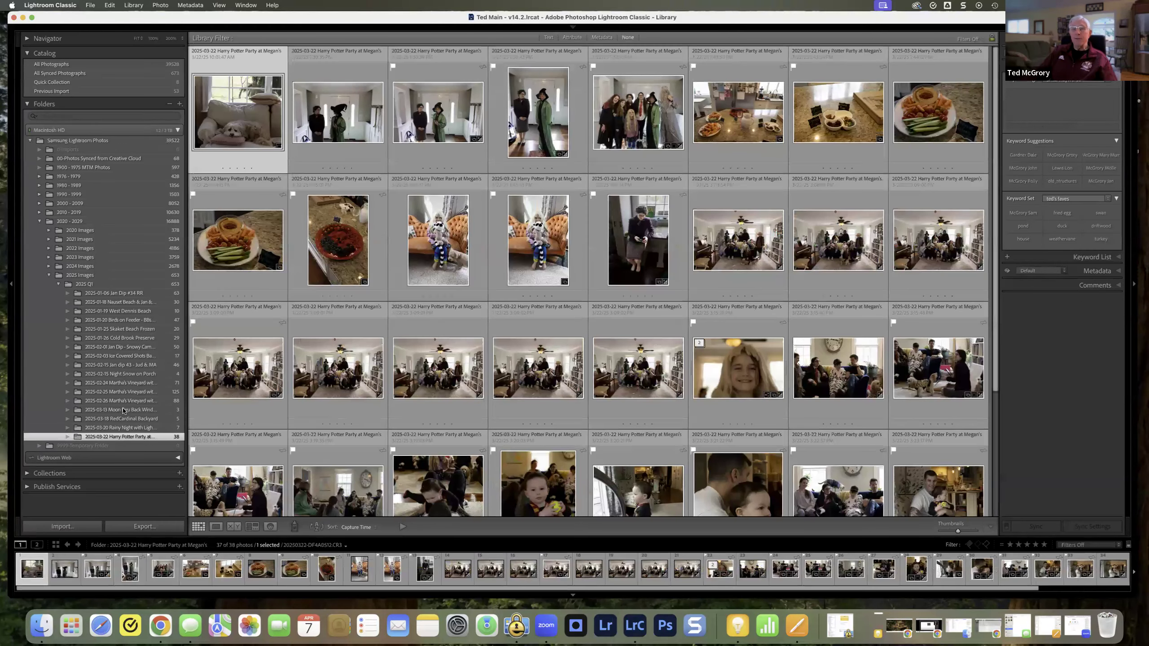
Step: Select the folders from 2025-02-26 Martha's Vineyard through 2025-03-22 Harry Potter Party together and show the Metadata filter for their photos
{"action": "left_click", "coordinate": [116, 392], "text": "shift"}
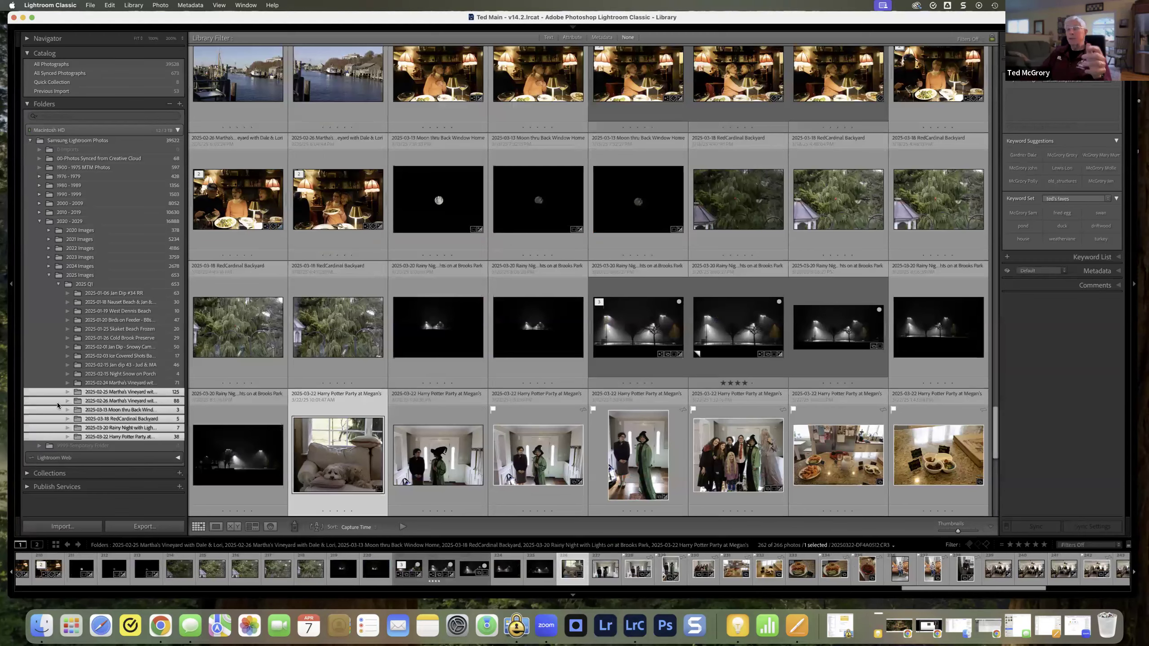
{"action": "left_click", "coordinate": [118, 383]}
{"action": "left_click", "coordinate": [114, 436]}
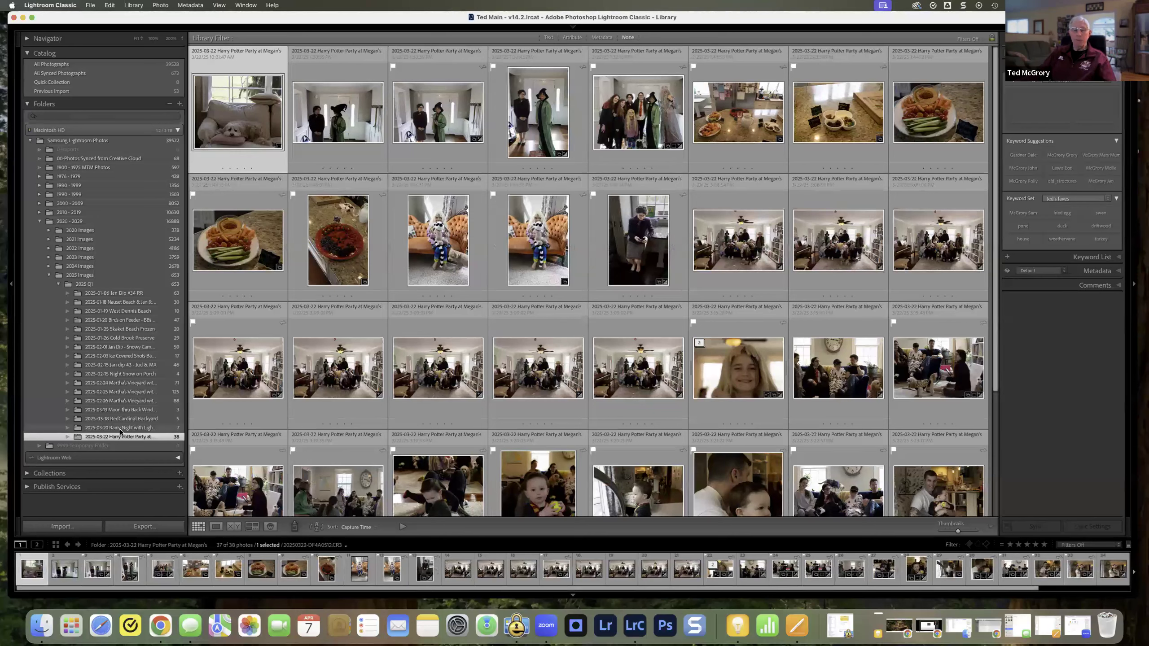
{"action": "left_click", "coordinate": [116, 401], "text": "shift"}
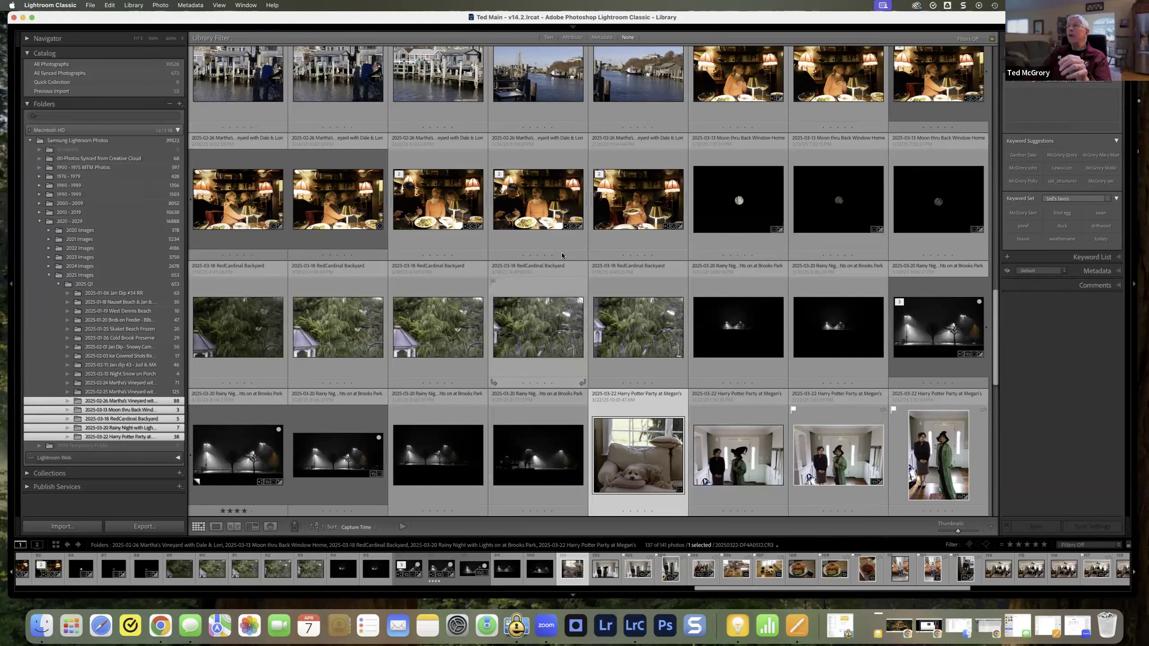
{"action": "left_click", "coordinate": [601, 37]}
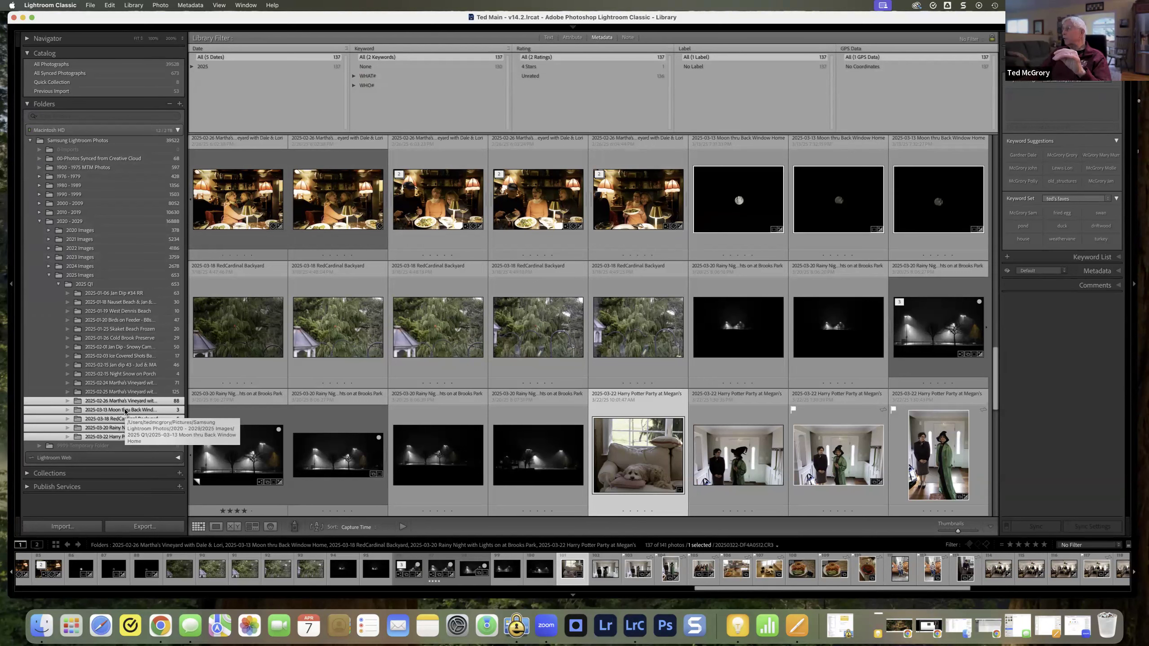
Step: View the contents of the 0-Imports folder and of the whole Samsung Lightroom Photos folder
{"action": "left_click", "coordinate": [100, 148]}
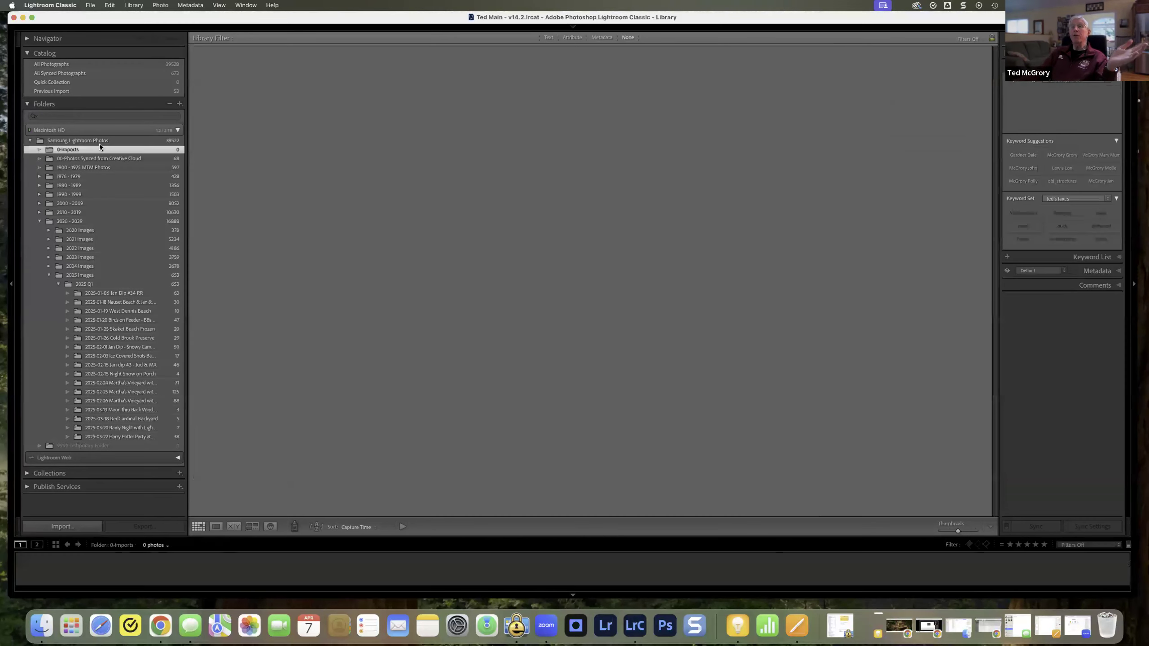
{"action": "left_click", "coordinate": [91, 142]}
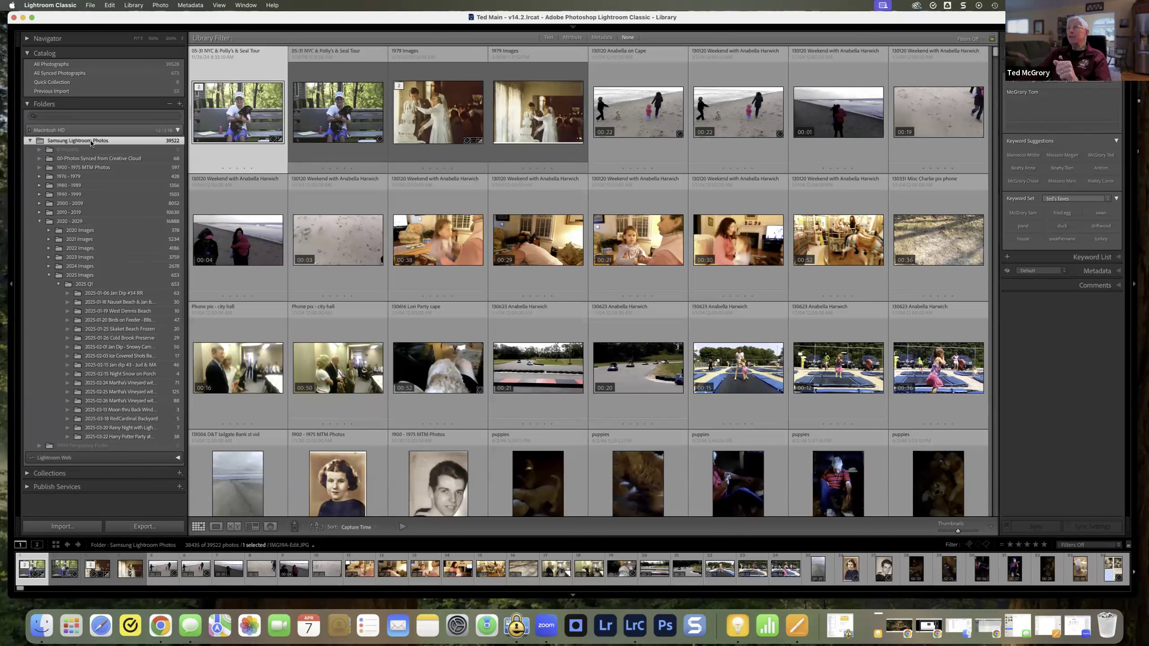
{"action": "mouse_move", "coordinate": [317, 18]}
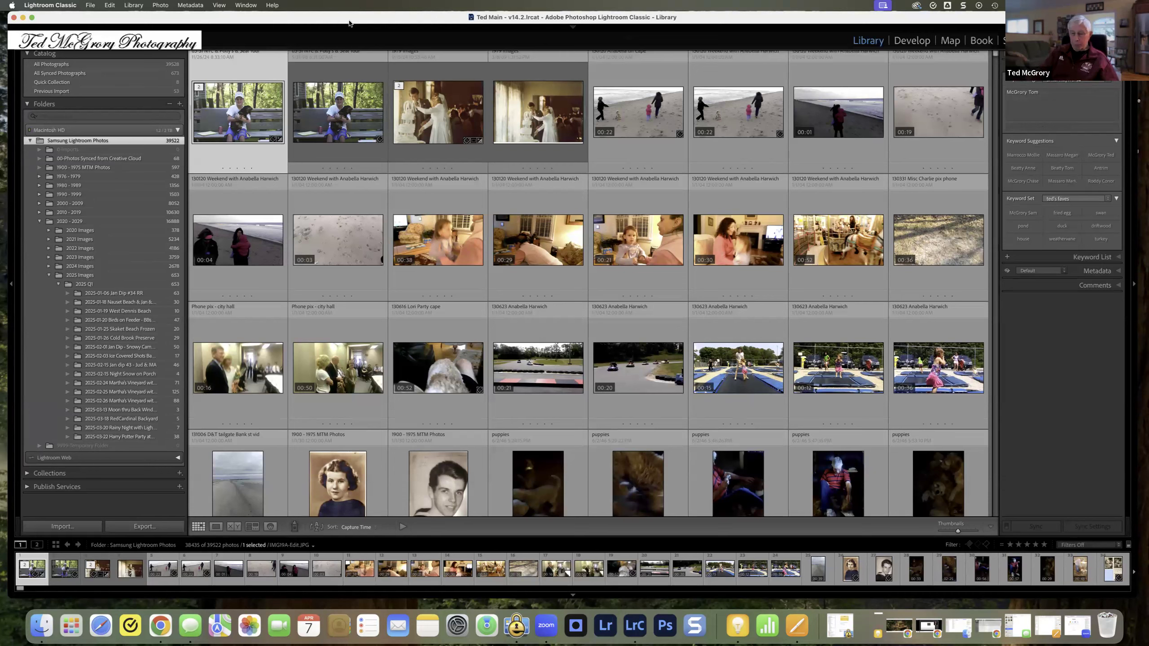
Step: Open the Library Filter bar's Text filter, try Copy Name as the search target, and return it to Any Searchable Field
{"action": "key", "text": "backslash"}
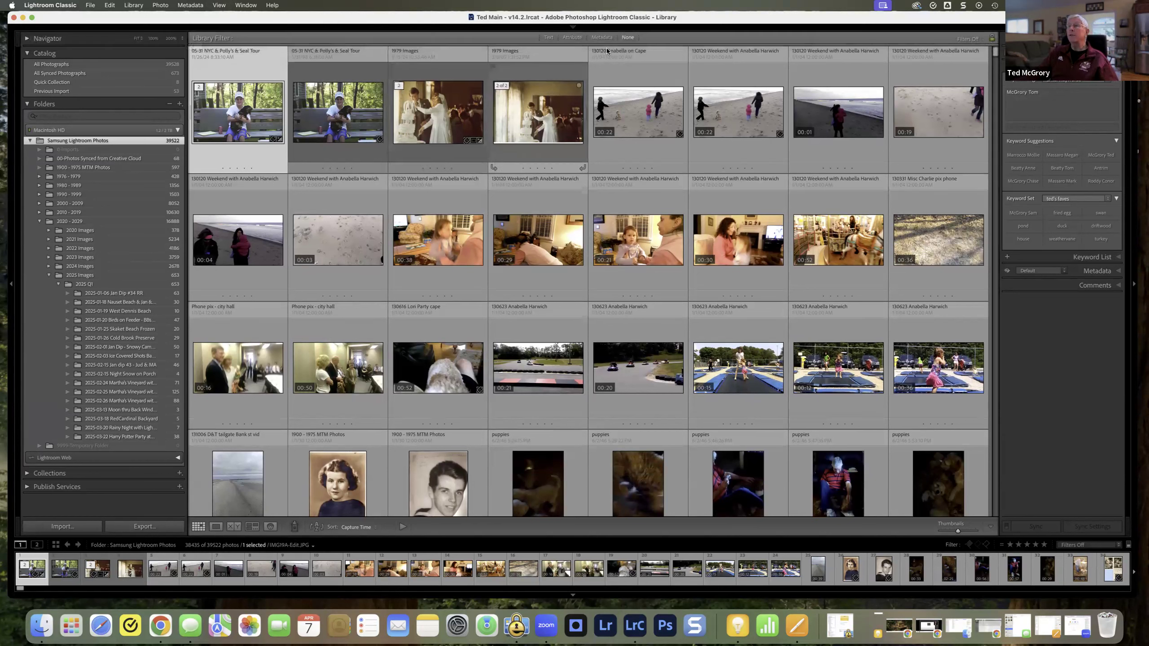
{"action": "left_click", "coordinate": [549, 39]}
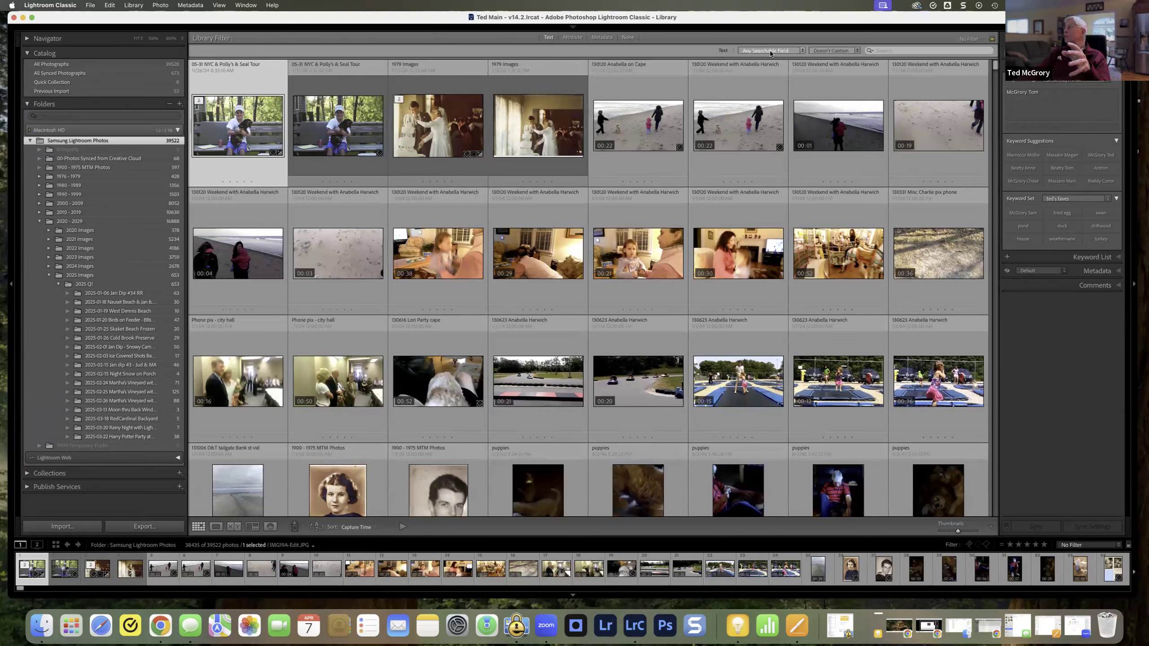
{"action": "left_click", "coordinate": [802, 51]}
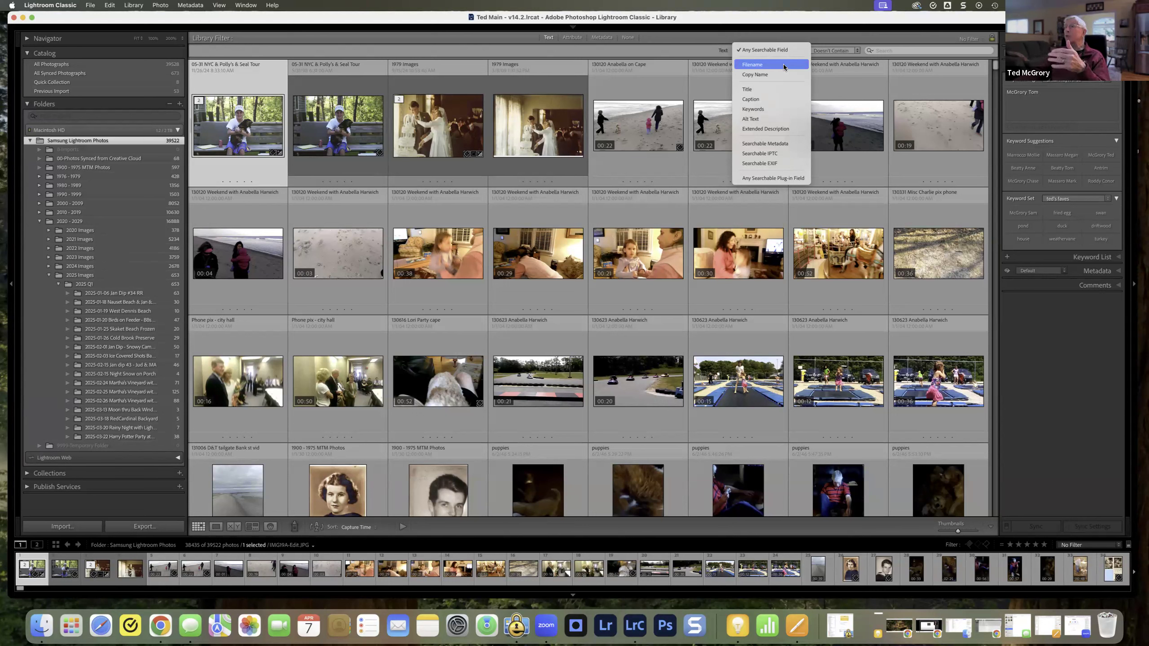
{"action": "left_click", "coordinate": [771, 75]}
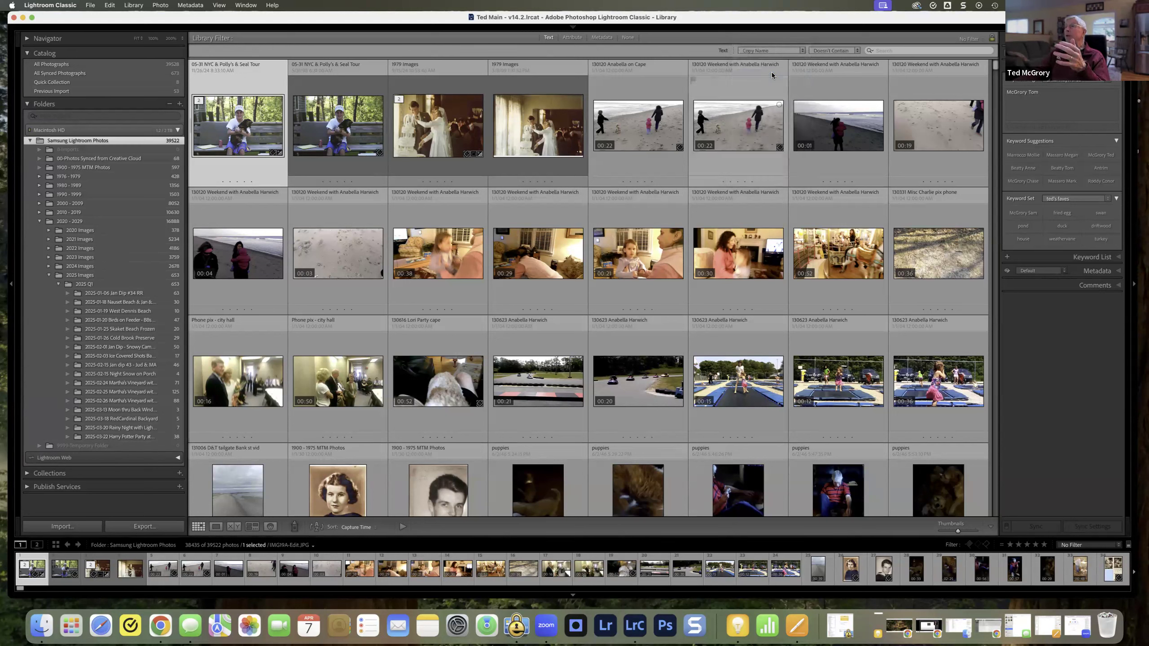
{"action": "left_click", "coordinate": [803, 52]}
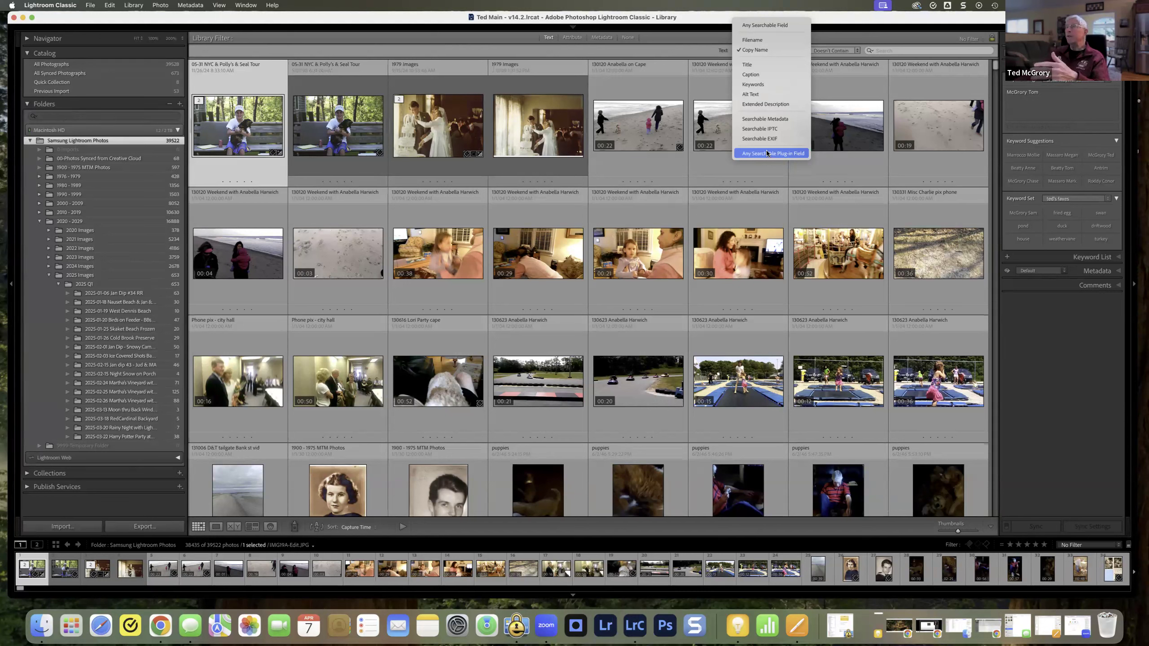
{"action": "left_click", "coordinate": [764, 27]}
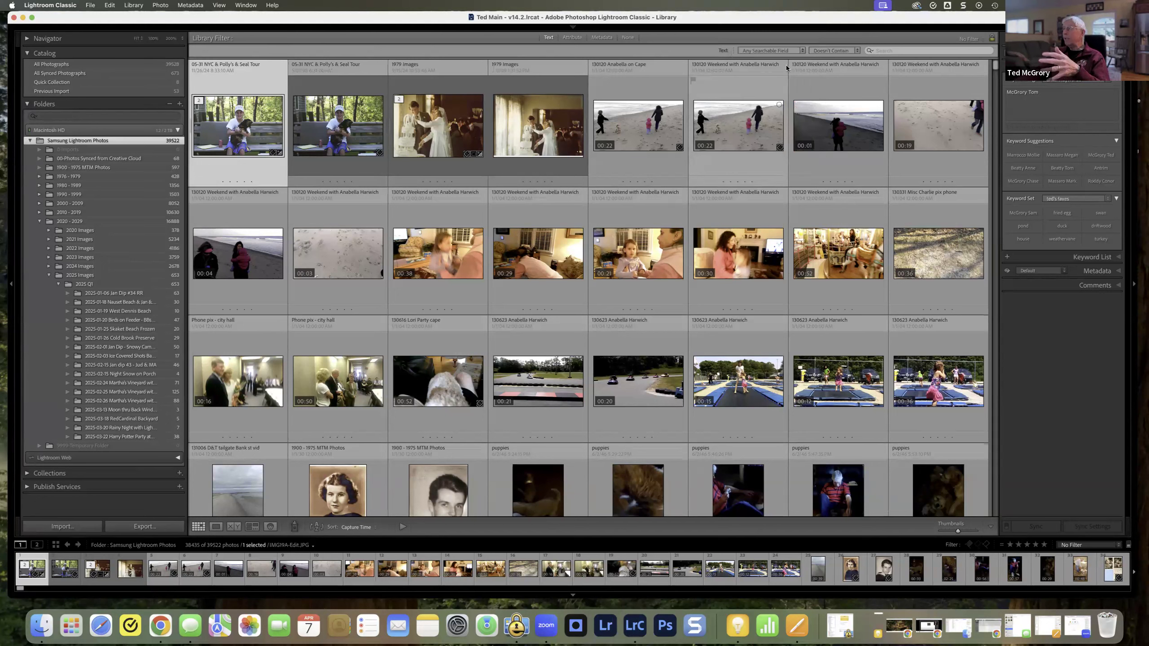
Step: Set the text matching rule to Contains and search the photos for "osprey"
{"action": "left_click", "coordinate": [859, 51]}
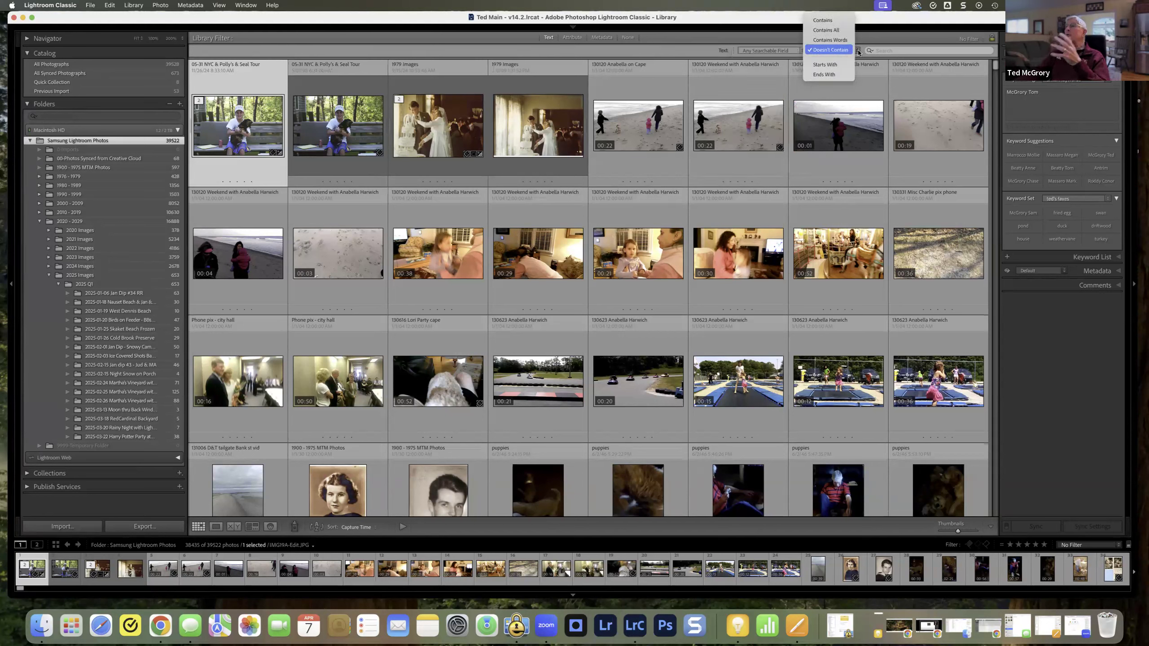
{"action": "left_click", "coordinate": [834, 22]}
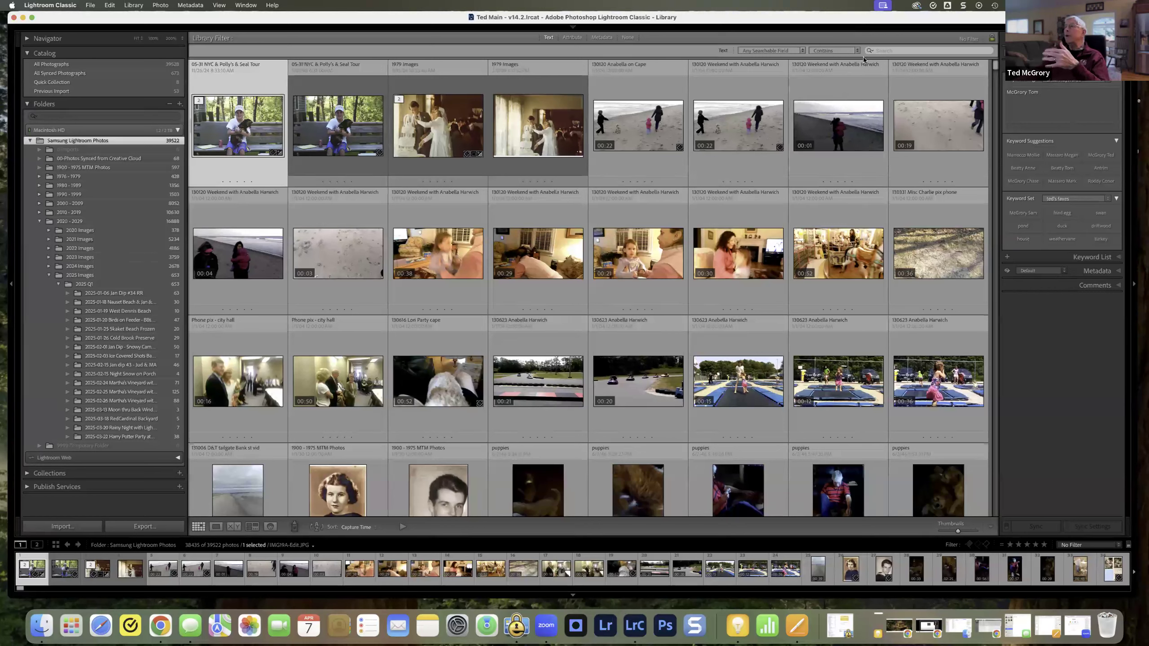
{"action": "left_click", "coordinate": [882, 51]}
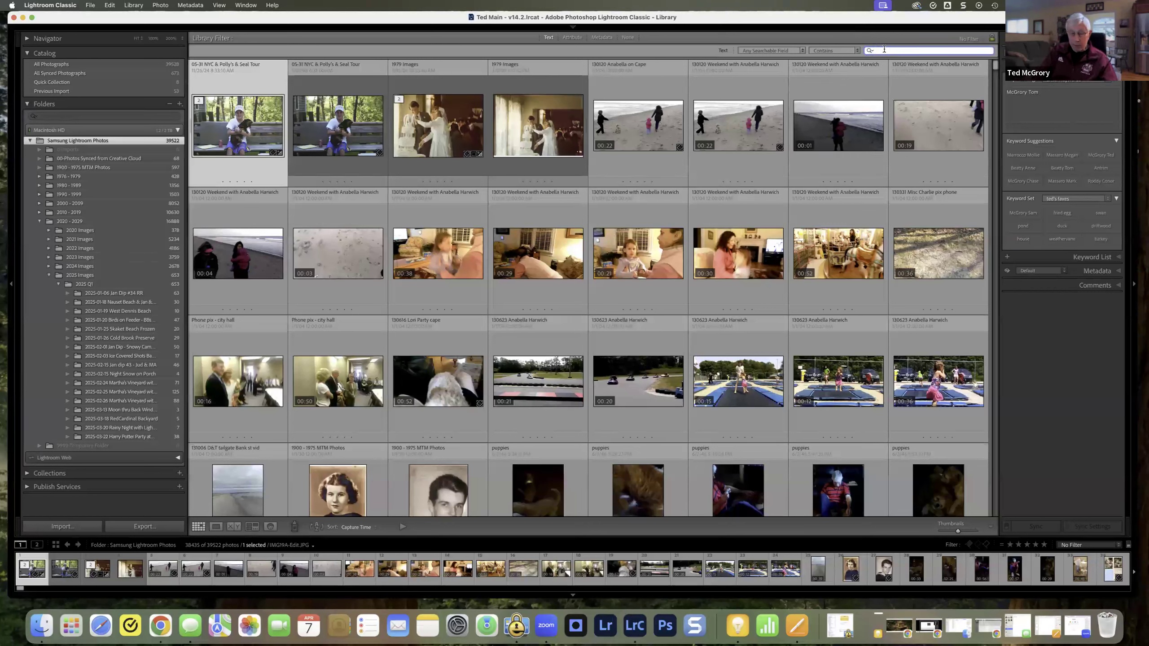
{"action": "type", "text": "osprey"}
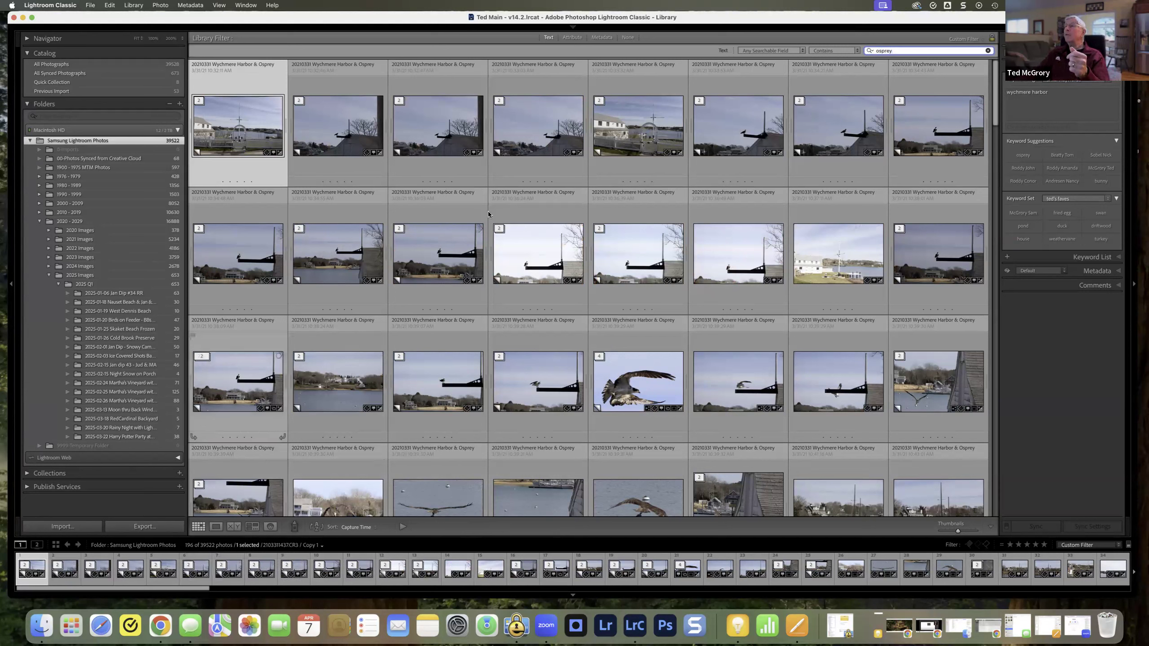
Step: Change the text matching rule to Contains All and shorten the search text to "ospr"
{"action": "mouse_move", "coordinate": [859, 53]}
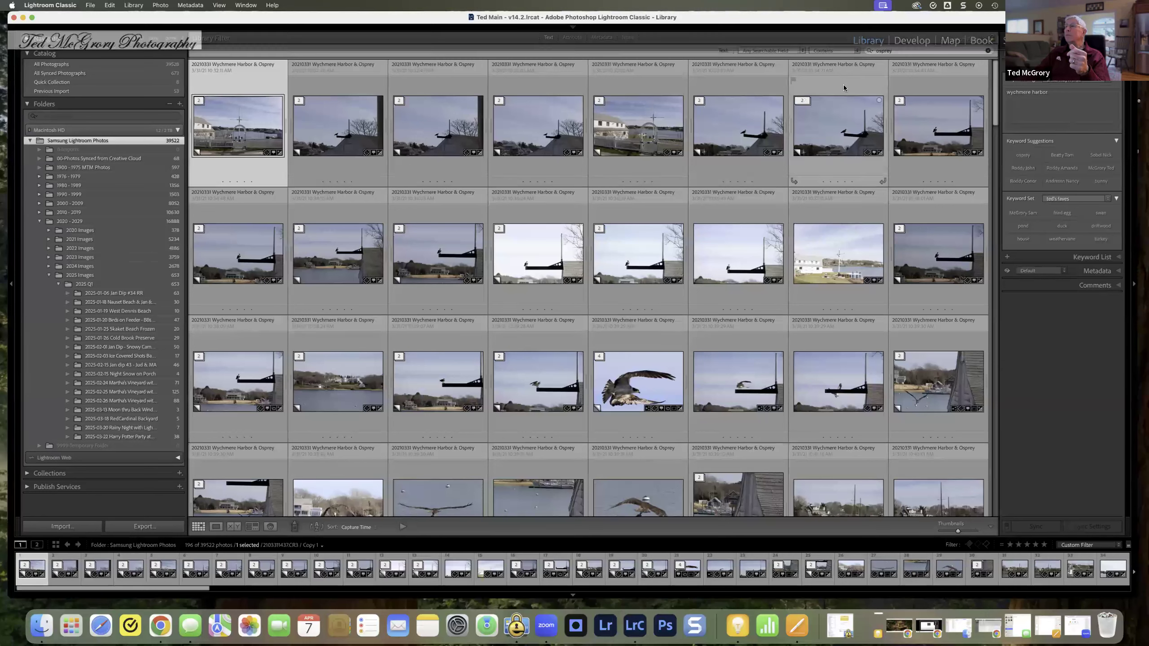
{"action": "left_click", "coordinate": [858, 52]}
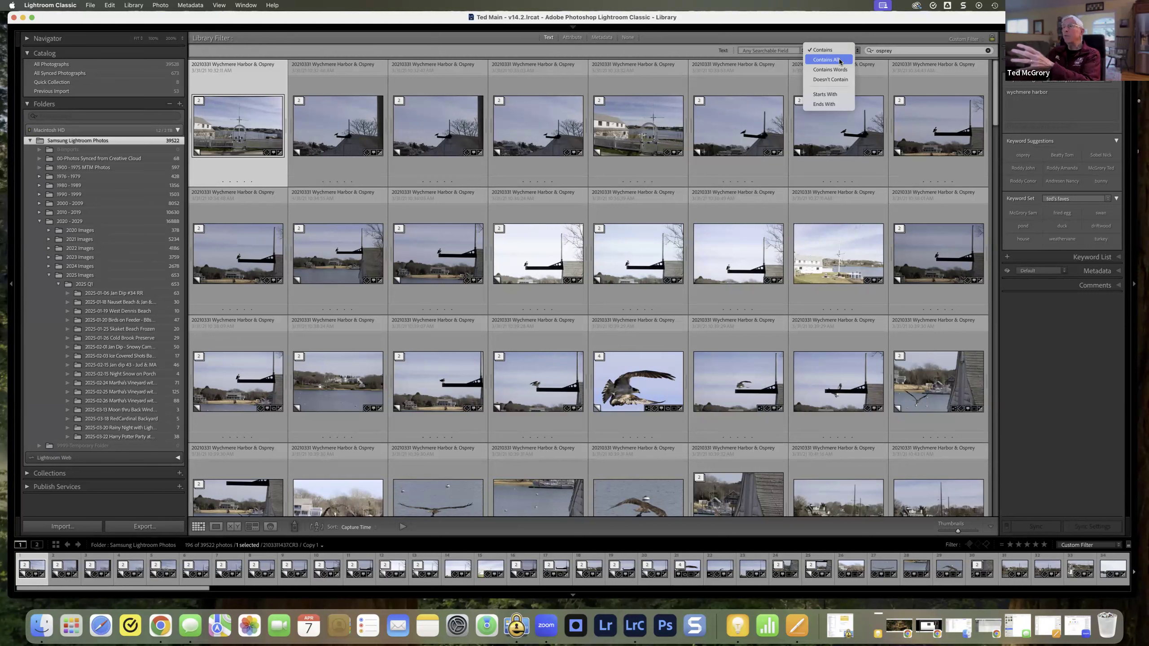
{"action": "left_click", "coordinate": [838, 60]}
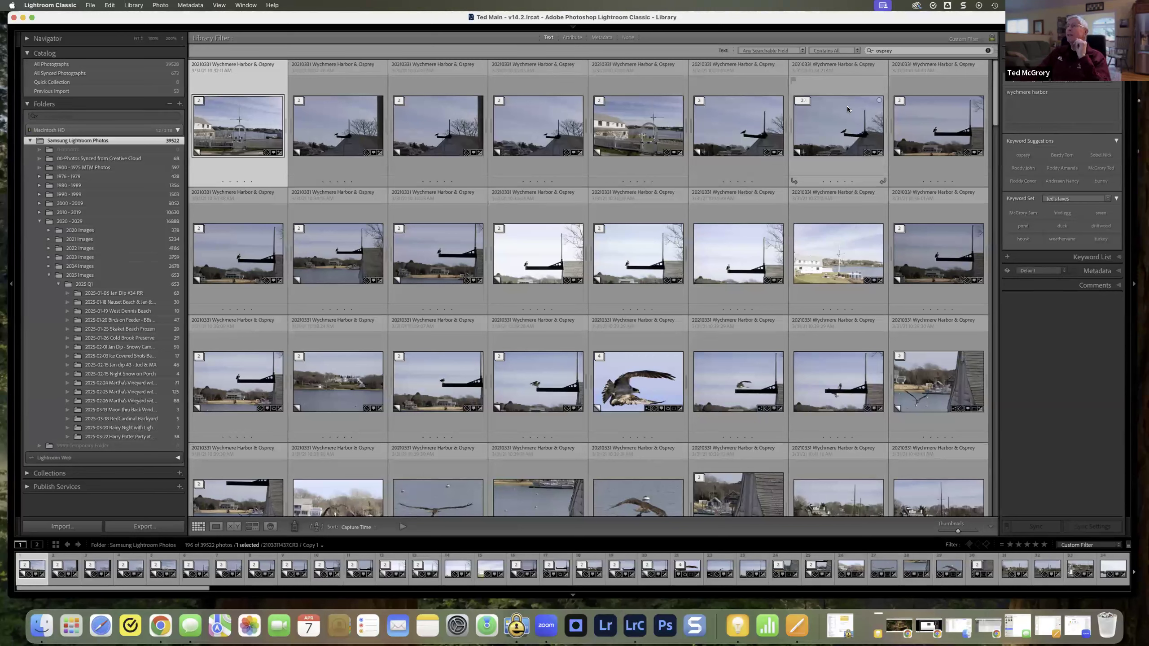
{"action": "left_click", "coordinate": [857, 54]}
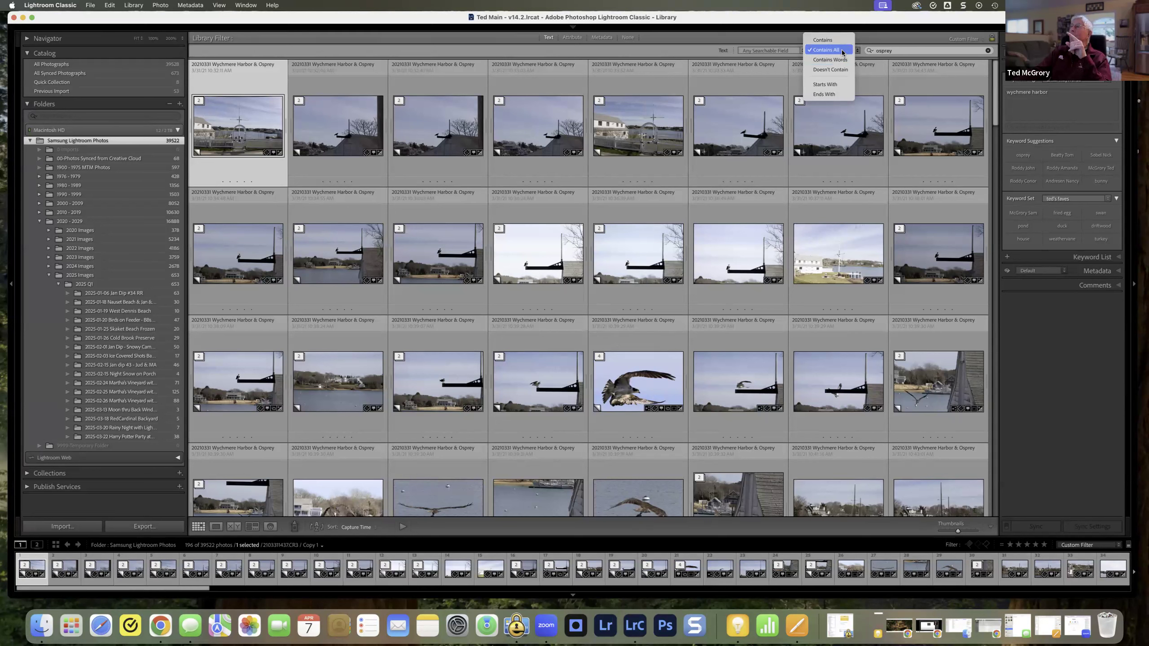
{"action": "left_click", "coordinate": [894, 52]}
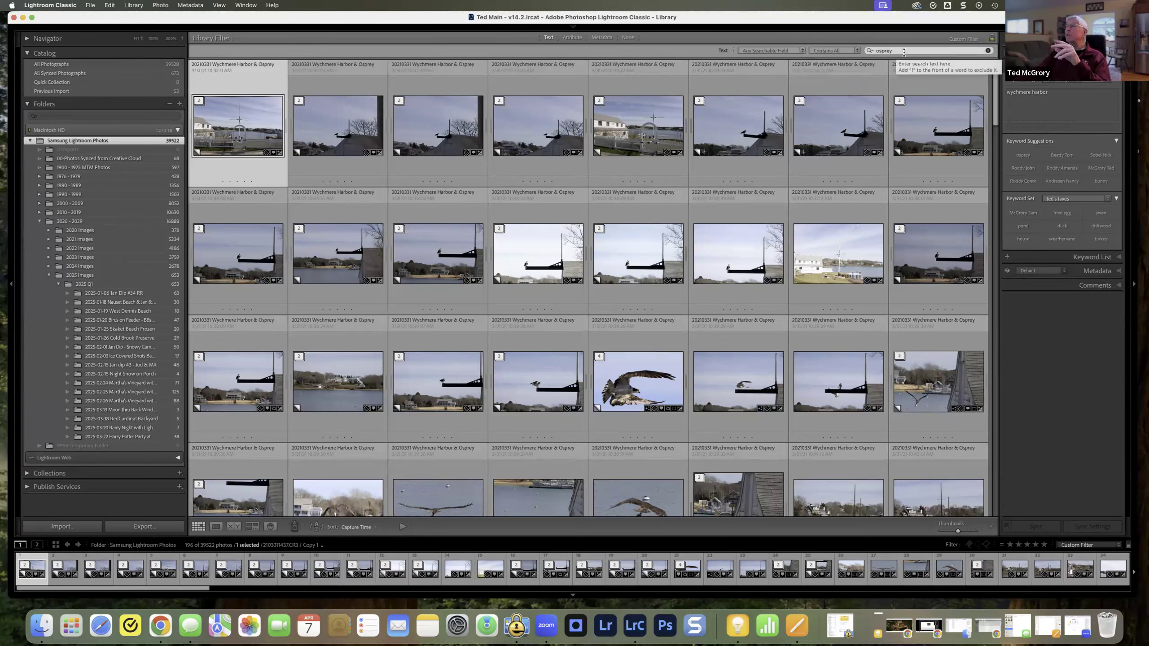
{"action": "left_click", "coordinate": [900, 51]}
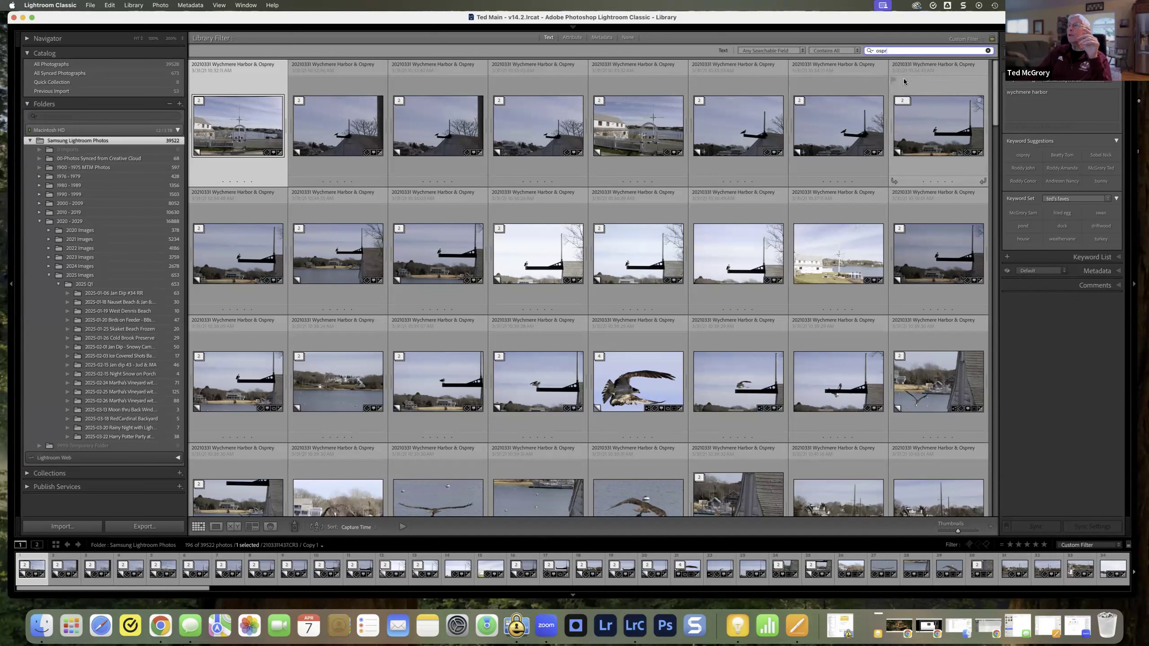
{"action": "key", "text": "super+a"}
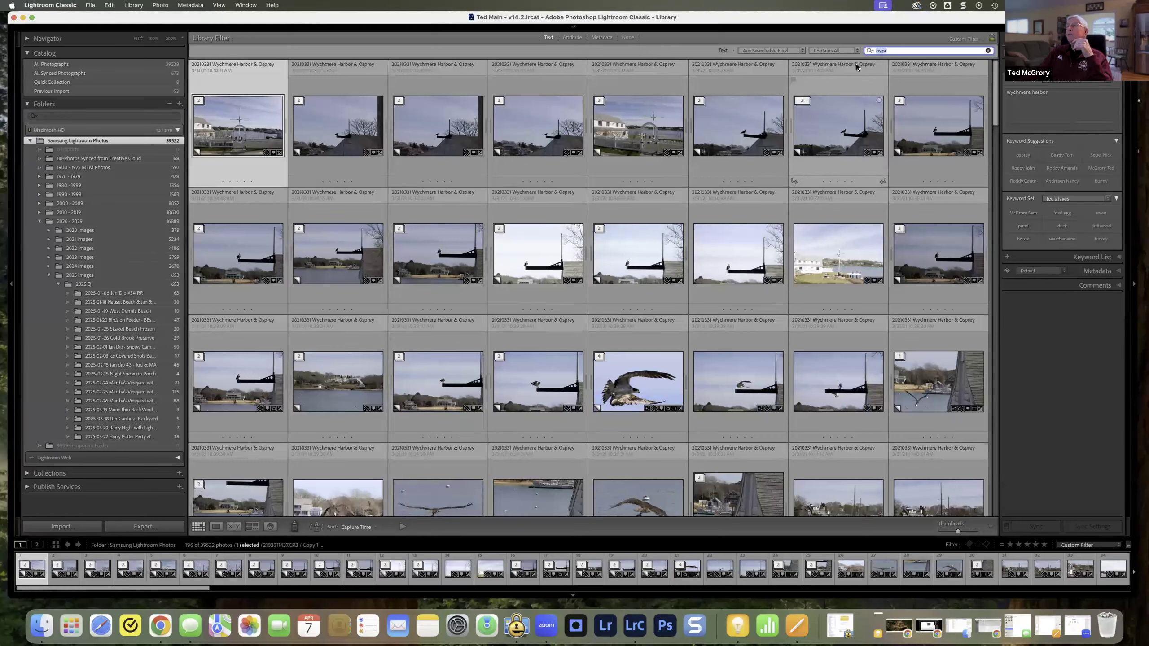
Step: Apply the Contains Words rule to the partial search text, and complete the text to "osprey"
{"action": "left_click", "coordinate": [857, 51]}
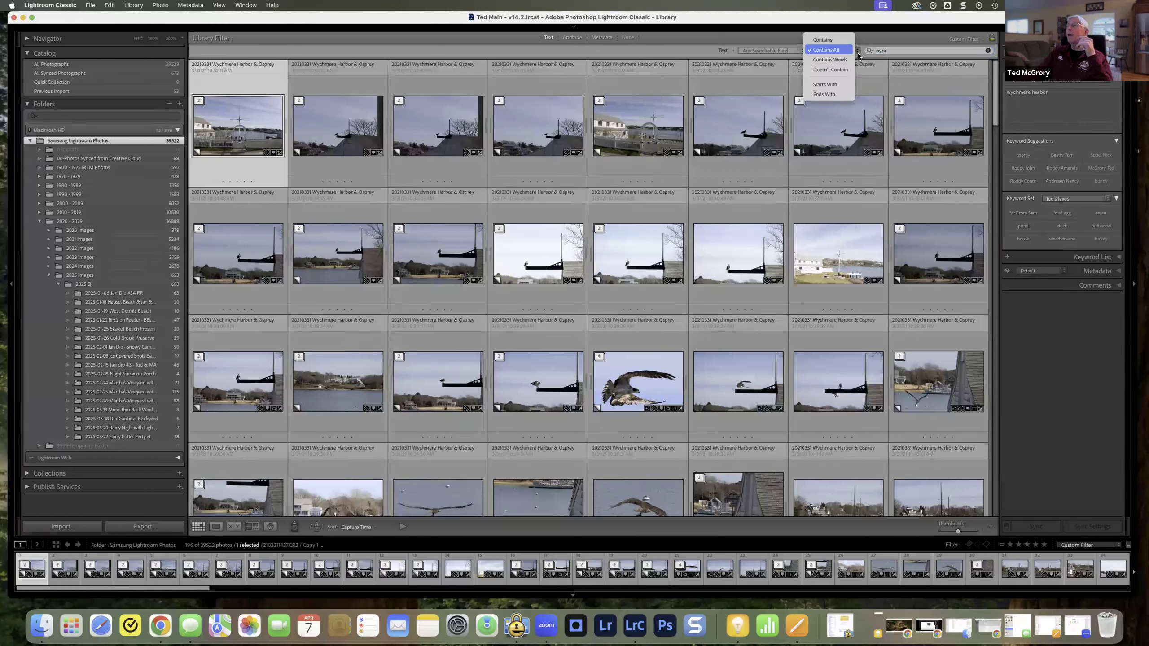
{"action": "left_click", "coordinate": [830, 60]}
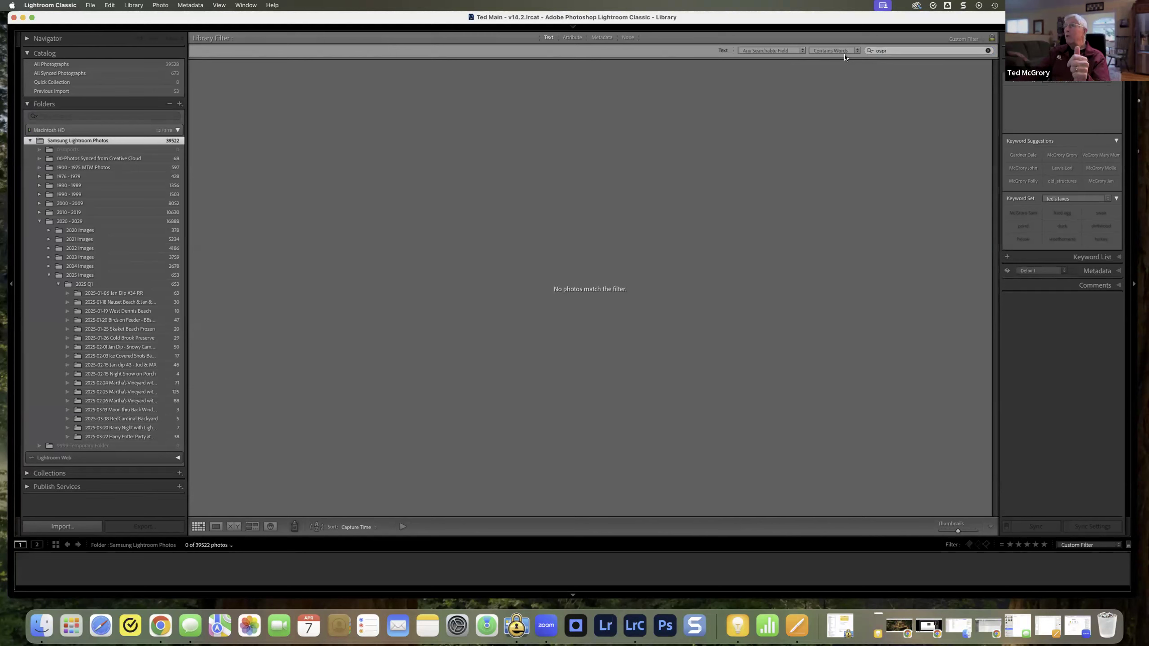
{"action": "left_click", "coordinate": [898, 52]}
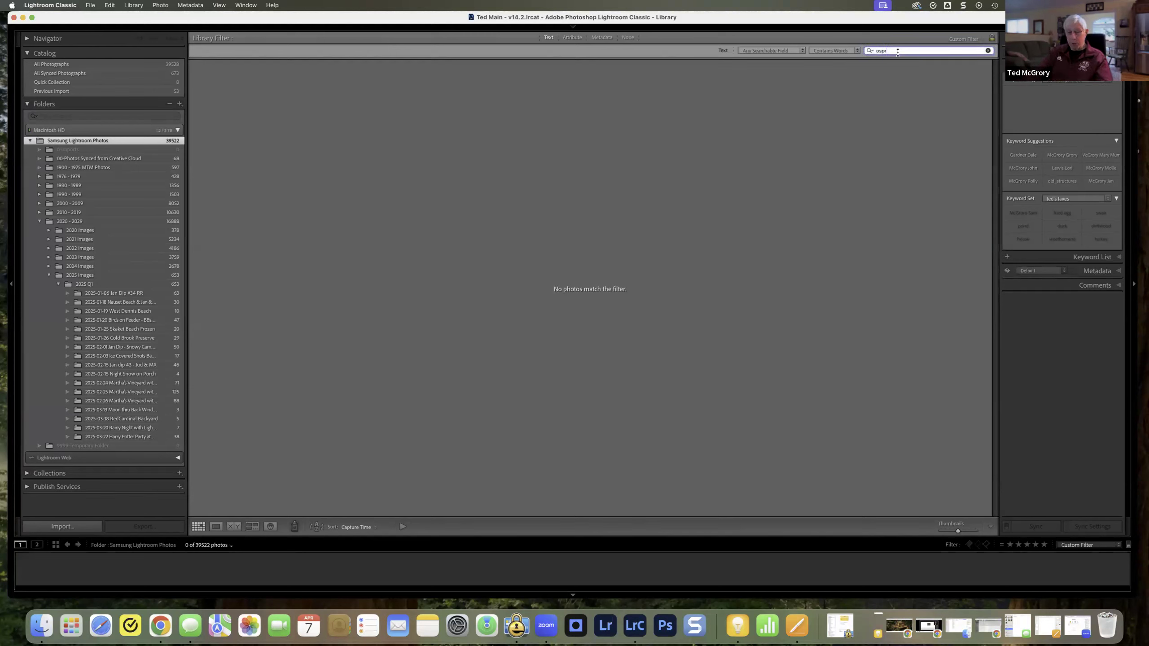
{"action": "type", "text": "ey"}
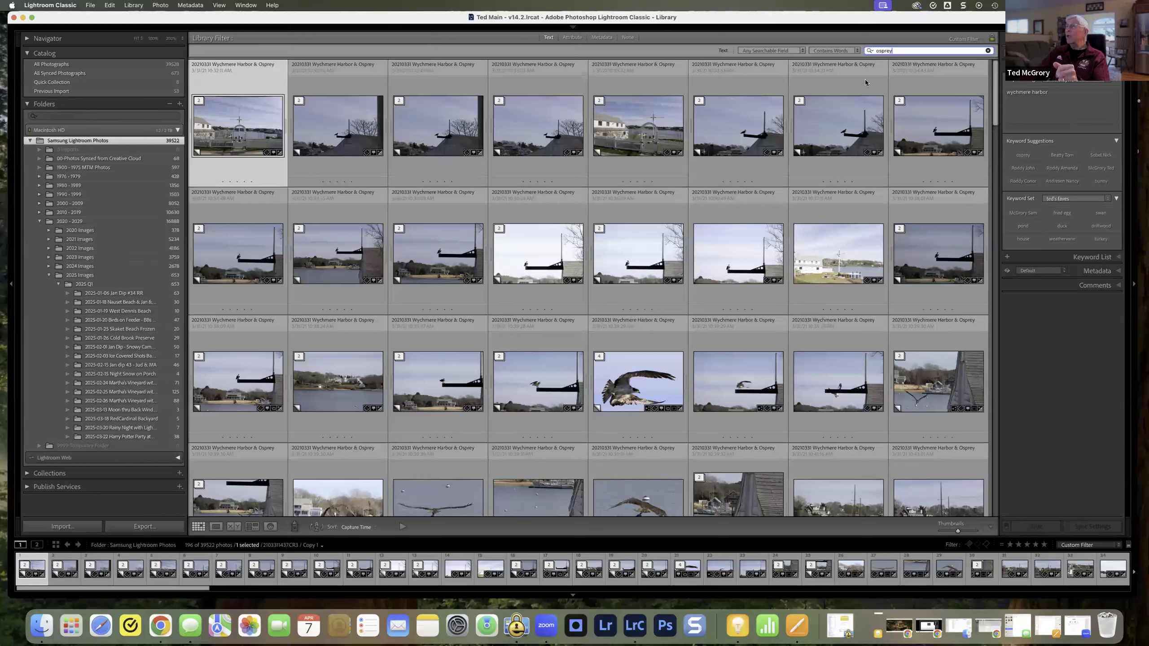
Step: Shorten the search text to "ospr" and switch the matching rule back to Contains
{"action": "left_click", "coordinate": [857, 51]}
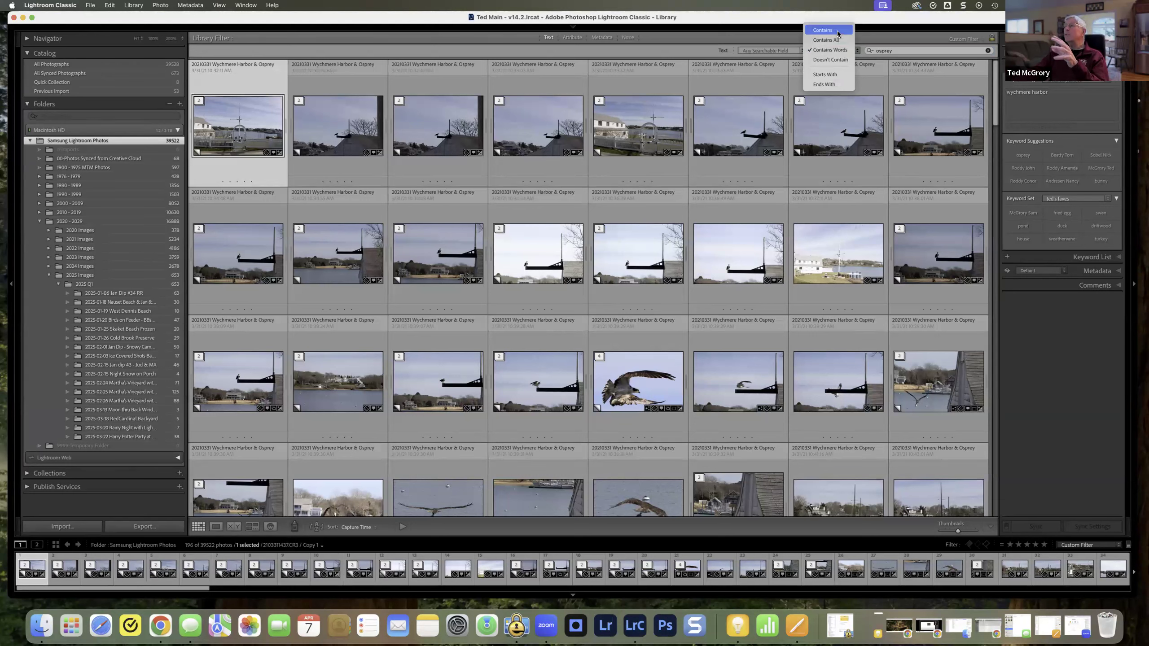
{"action": "left_click", "coordinate": [895, 50]}
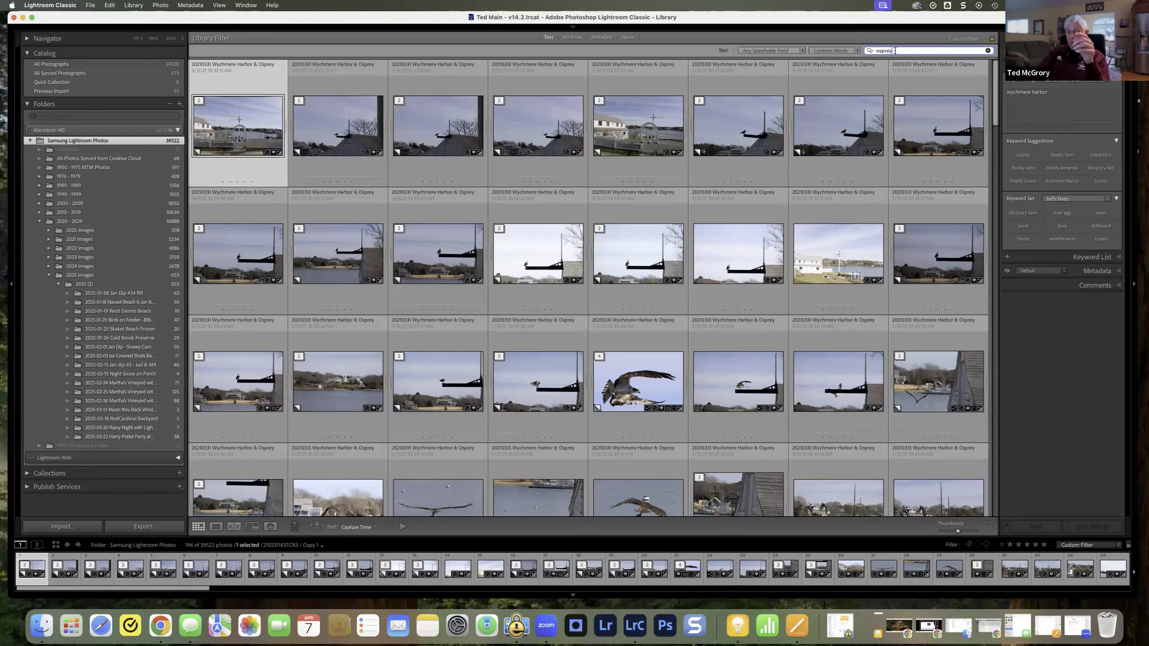
{"action": "key", "text": "BackSpace"}
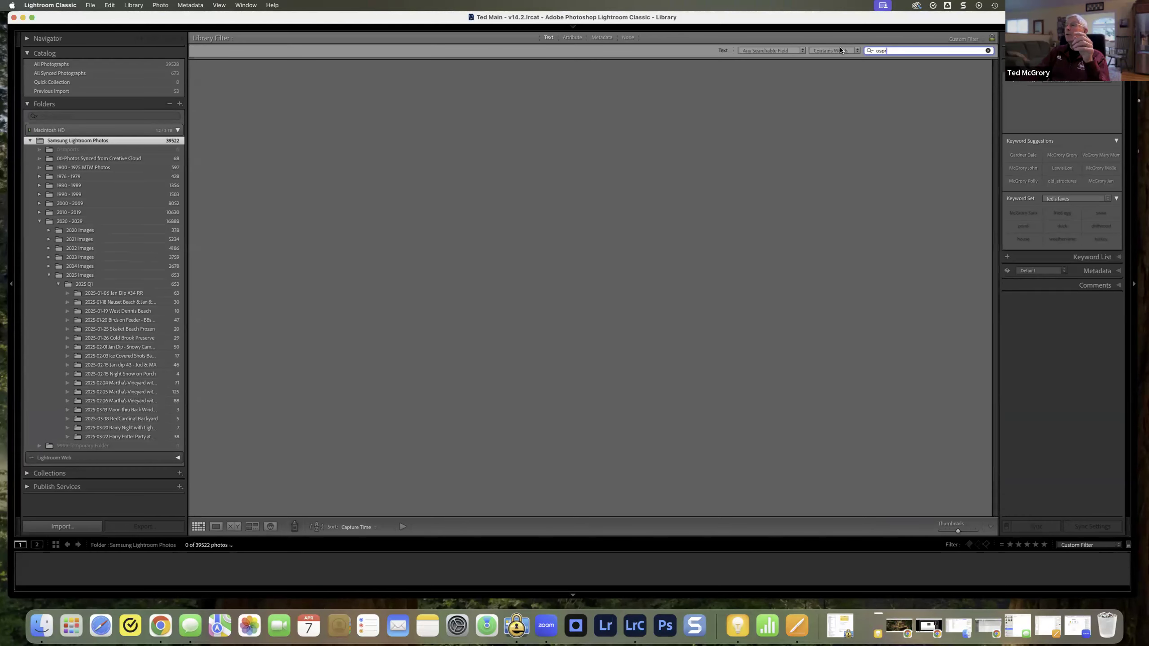
{"action": "left_click", "coordinate": [856, 52]}
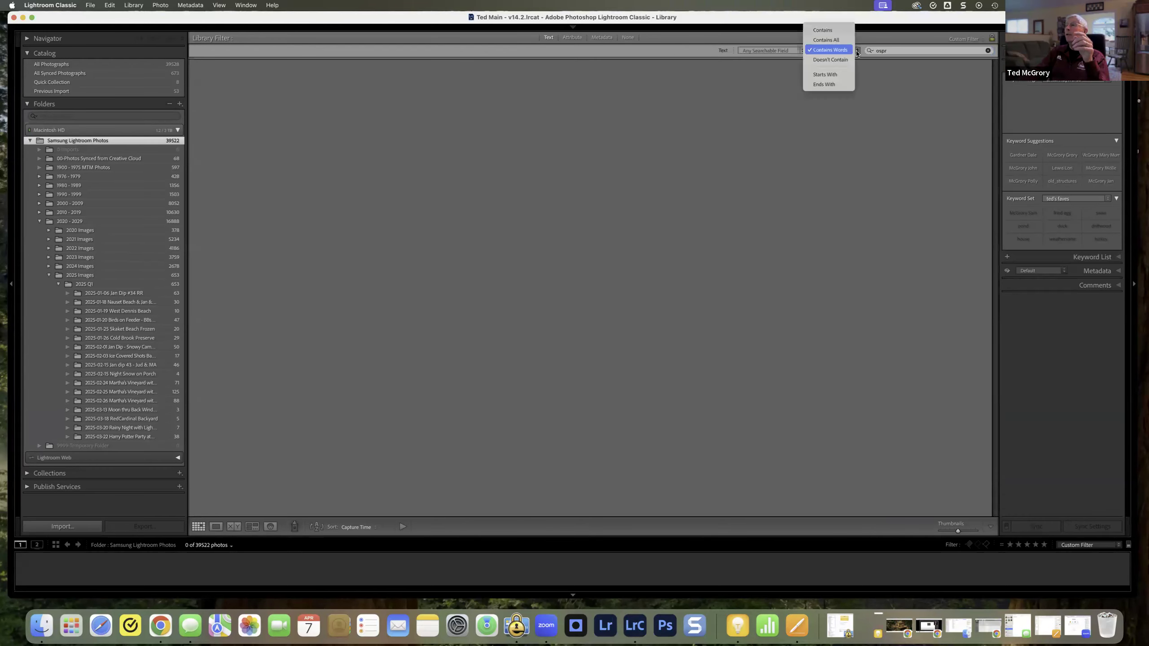
{"action": "left_click", "coordinate": [827, 30]}
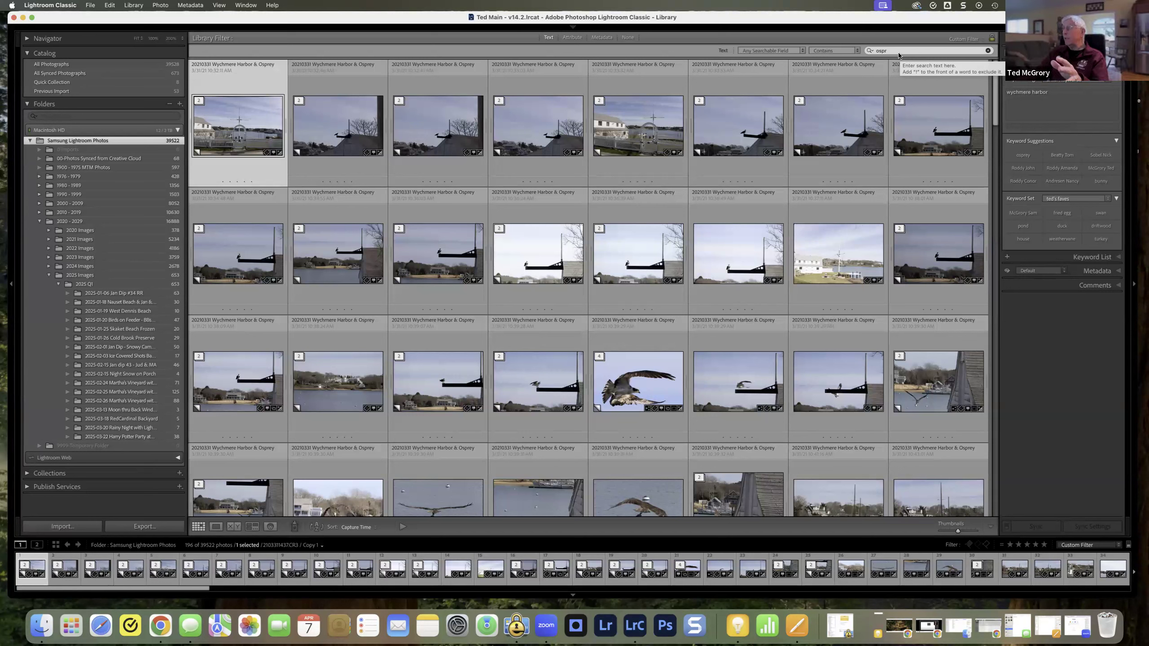
{"action": "left_click", "coordinate": [856, 50]}
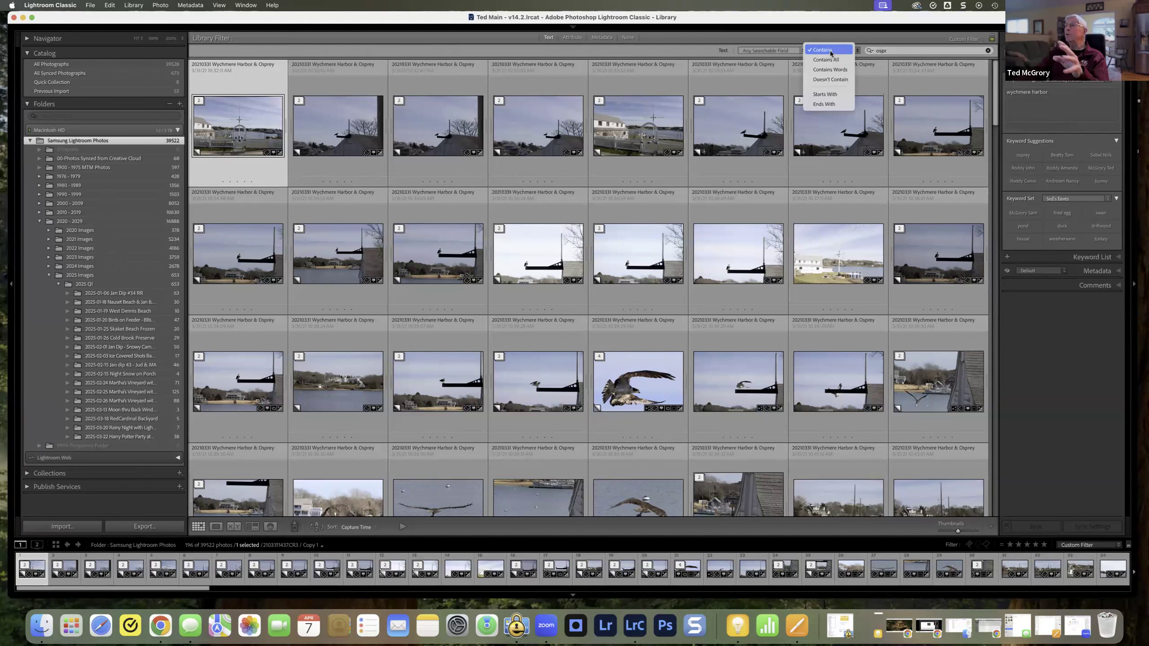
{"action": "left_click", "coordinate": [831, 53]}
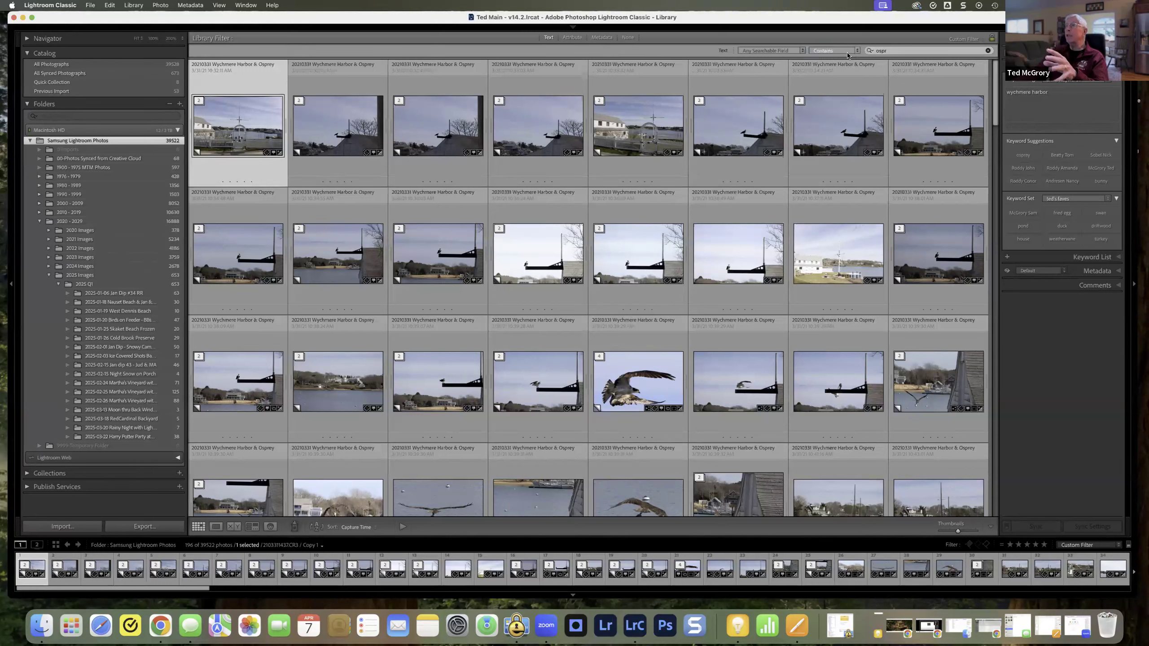
Step: Extend the search text to "ospre" and set the matching rule to Starts With
{"action": "left_click", "coordinate": [897, 51]}
{"action": "type", "text": "ay"}
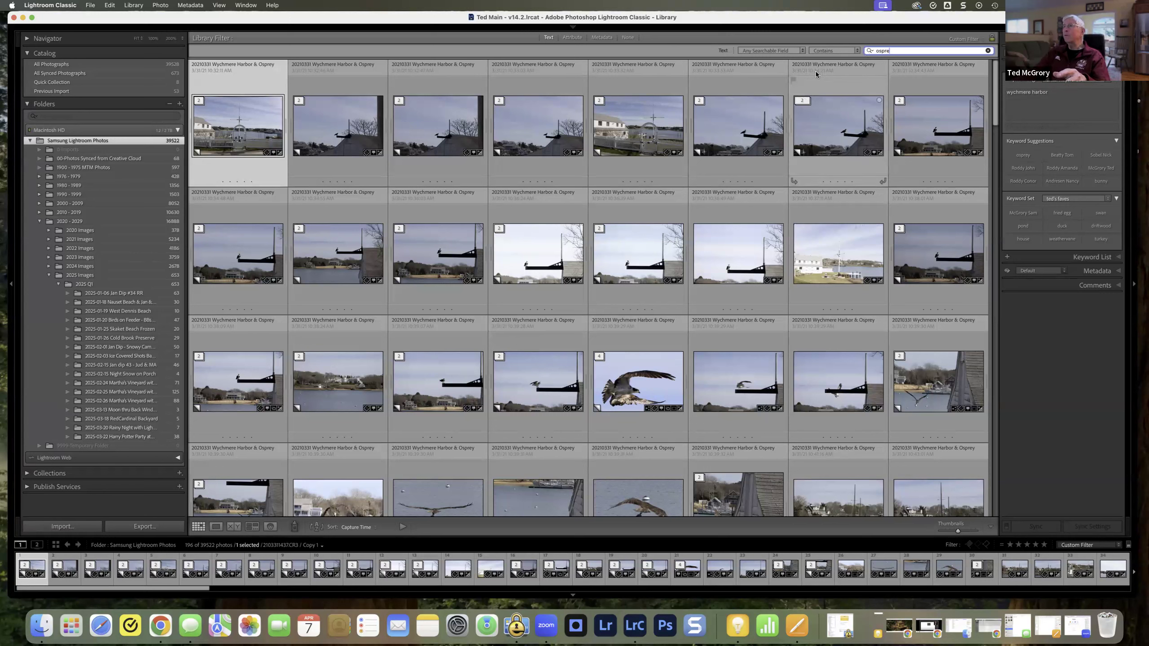
{"action": "left_click", "coordinate": [857, 52]}
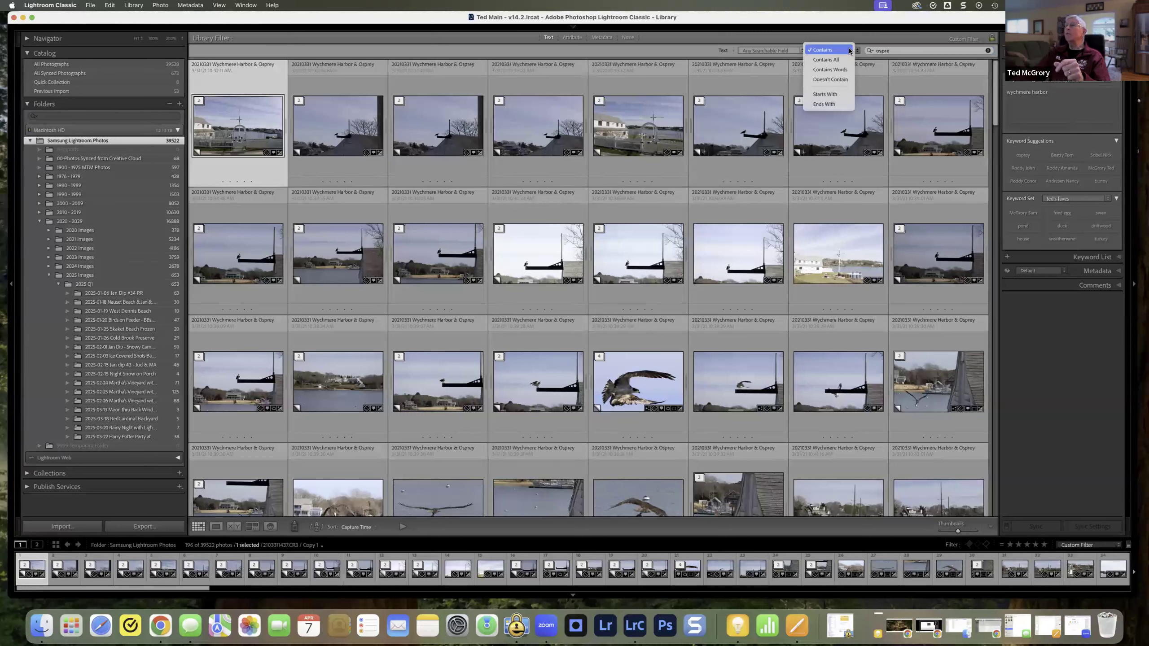
{"action": "left_click", "coordinate": [835, 94]}
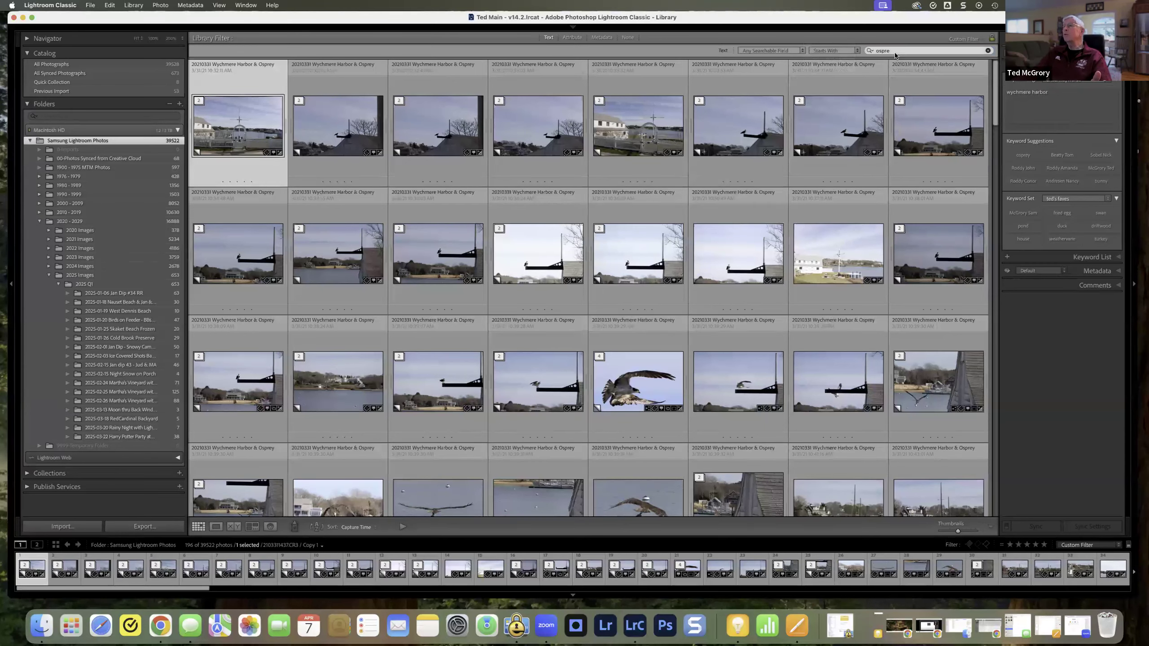
Step: Set the matching rule to Ends With and change the search text to "sprey"
{"action": "left_click", "coordinate": [853, 51]}
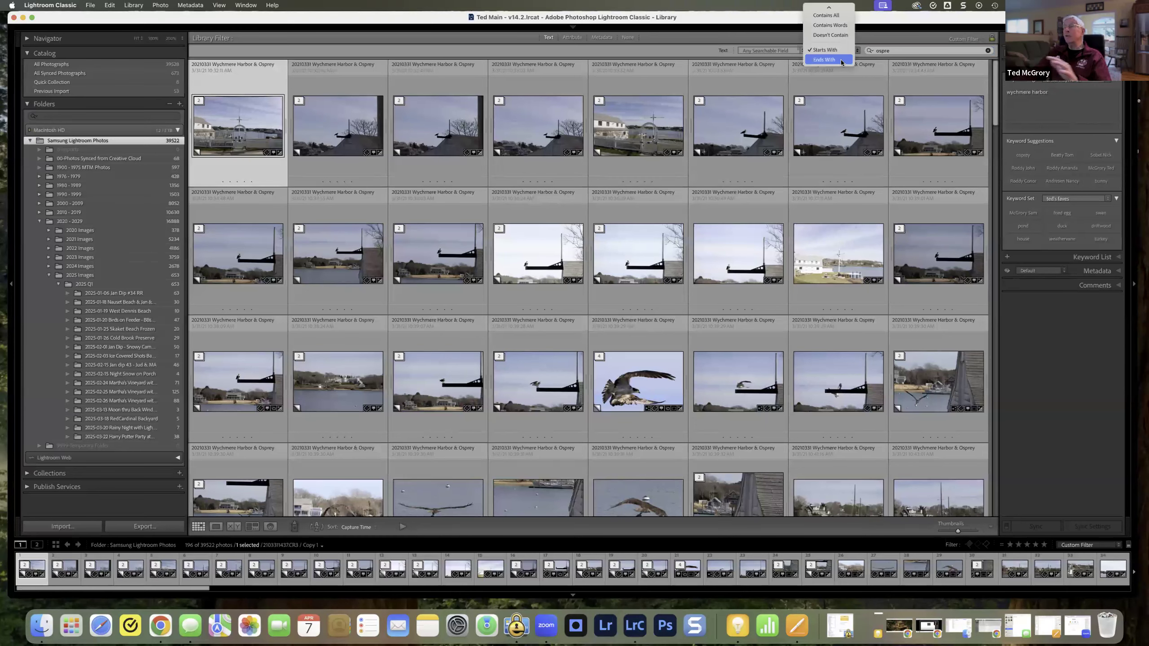
{"action": "left_click", "coordinate": [841, 60]}
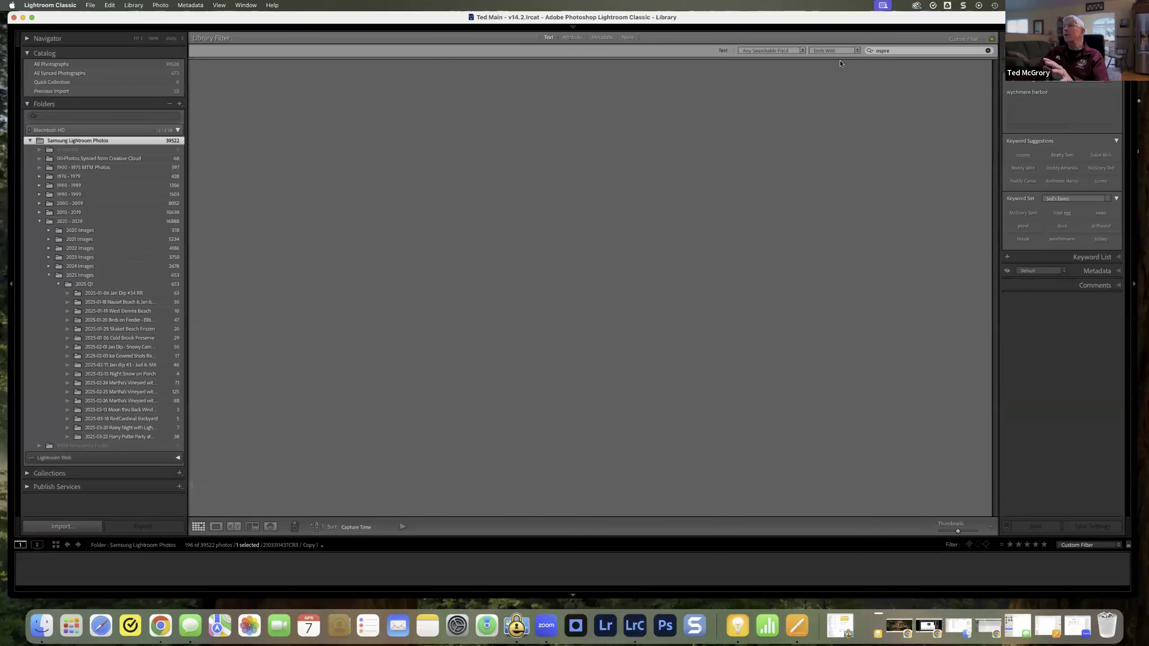
{"action": "left_click", "coordinate": [898, 51]}
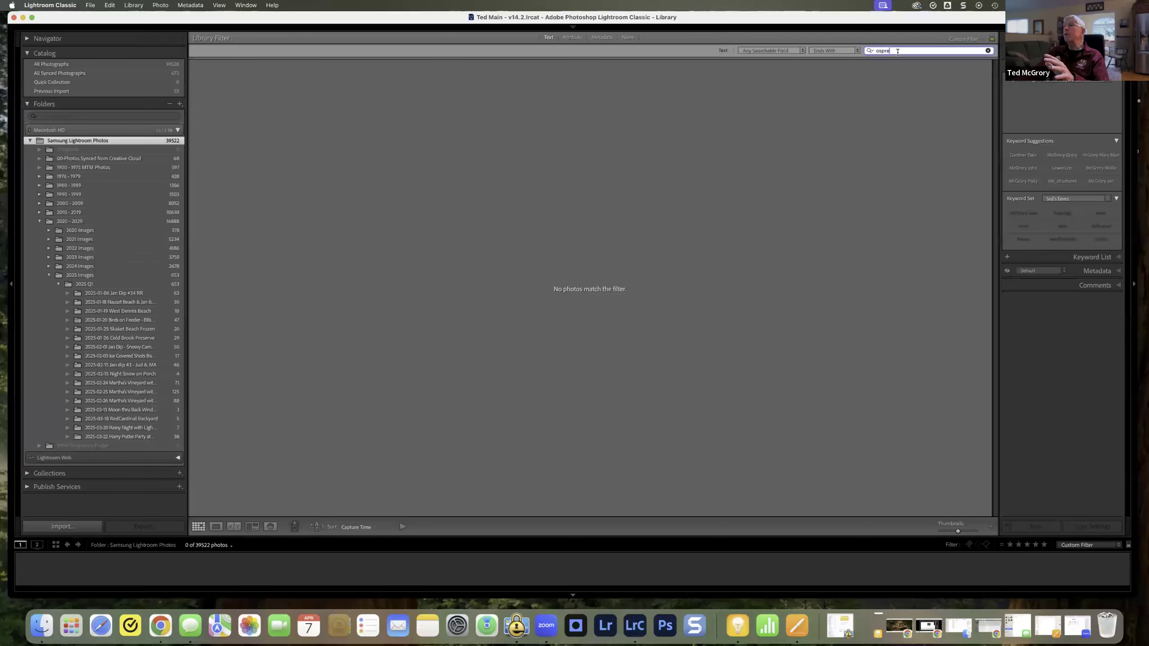
{"action": "type", "text": "y"}
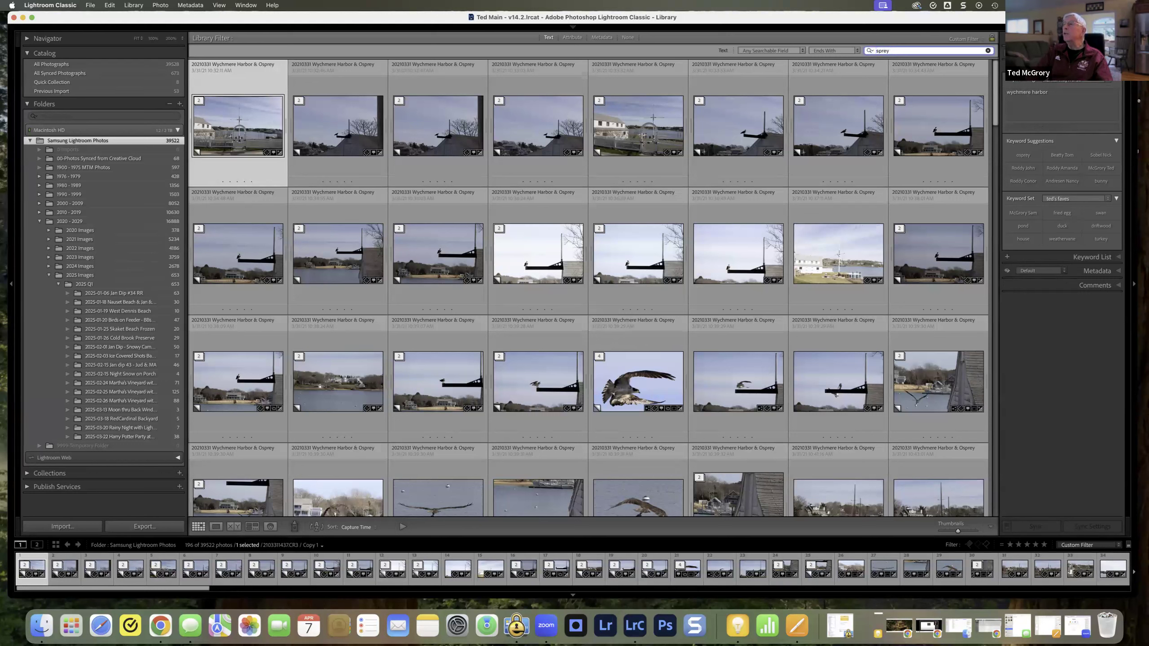
Step: Shorten the Ends With search text to "ey", and clear the search
{"action": "key", "text": "BackSpace"}
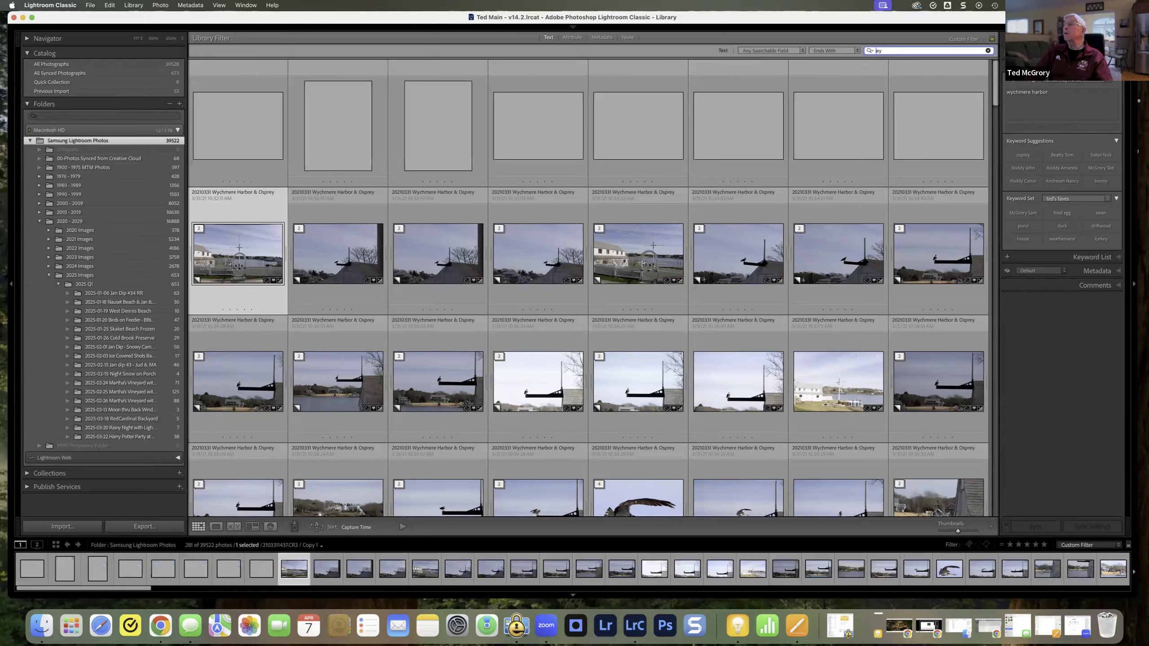
{"action": "key", "text": "BackSpace"}
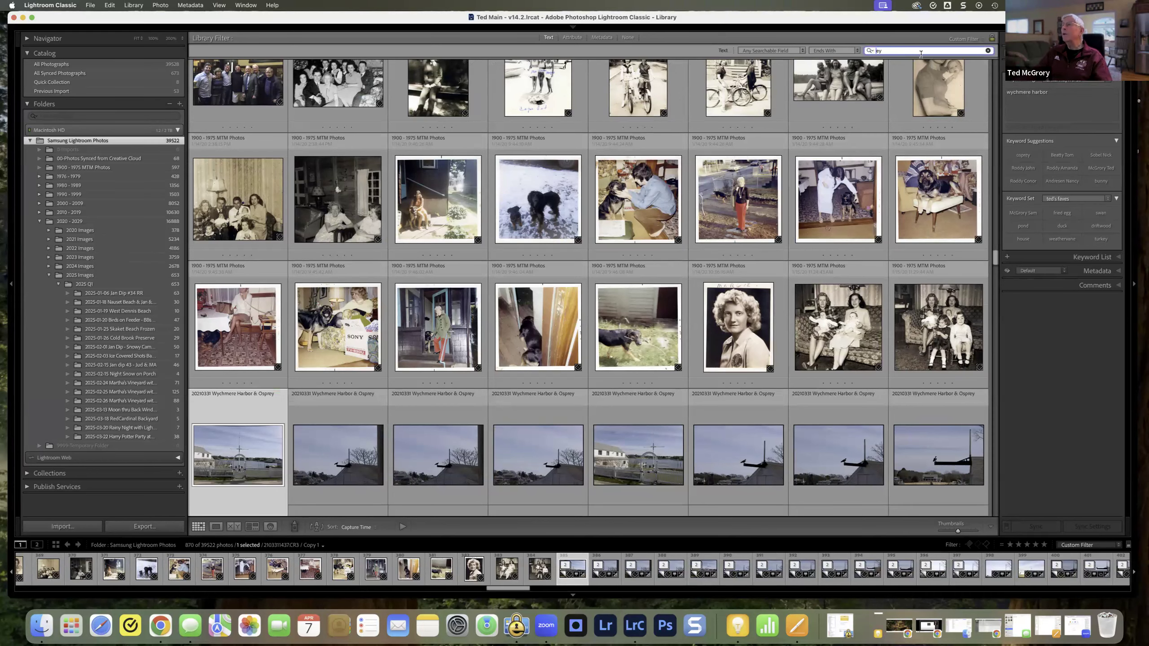
{"action": "left_click", "coordinate": [987, 51]}
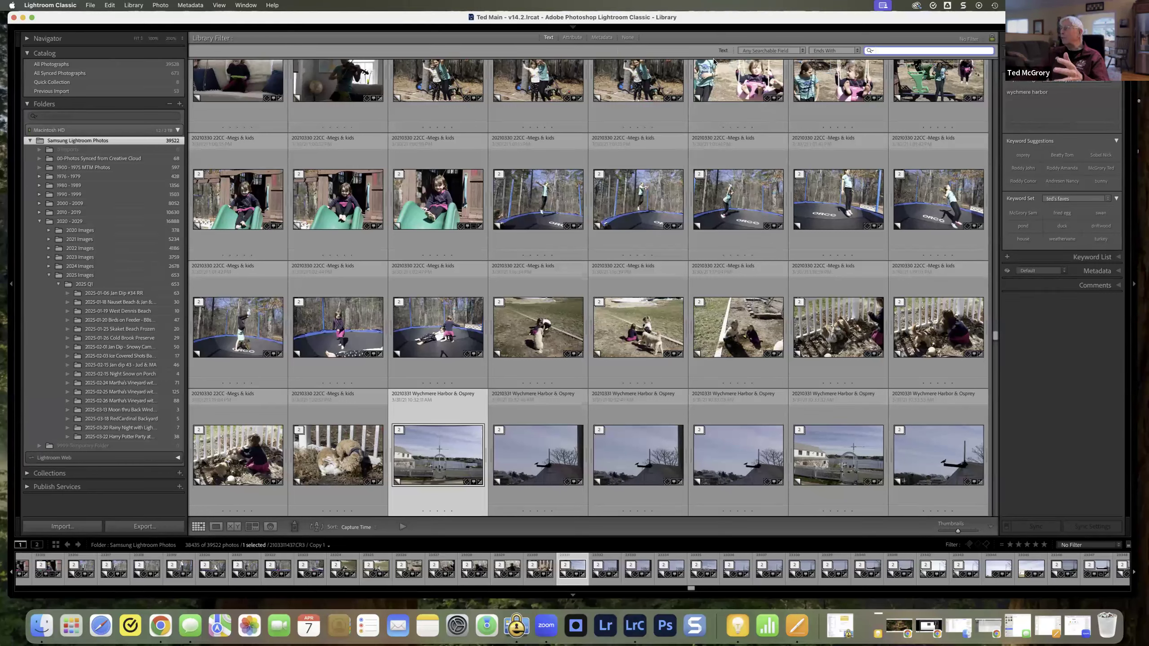
Step: Search any searchable field for text ending with "osprey"
{"action": "mouse_move", "coordinate": [799, 38]}
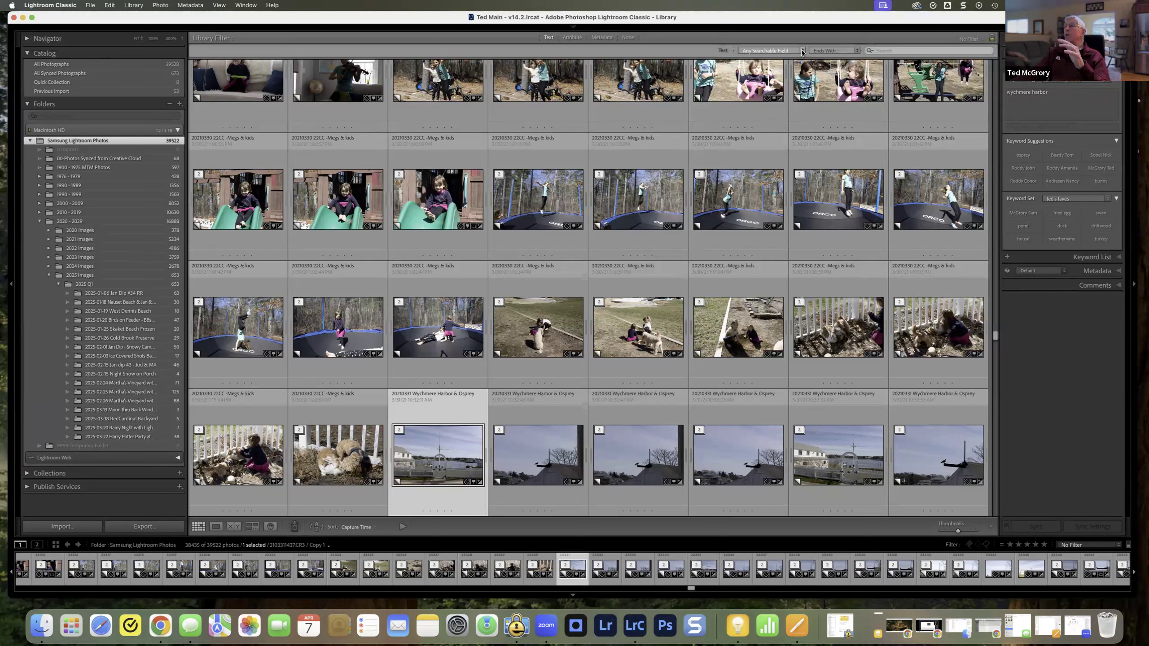
{"action": "left_click", "coordinate": [884, 51]}
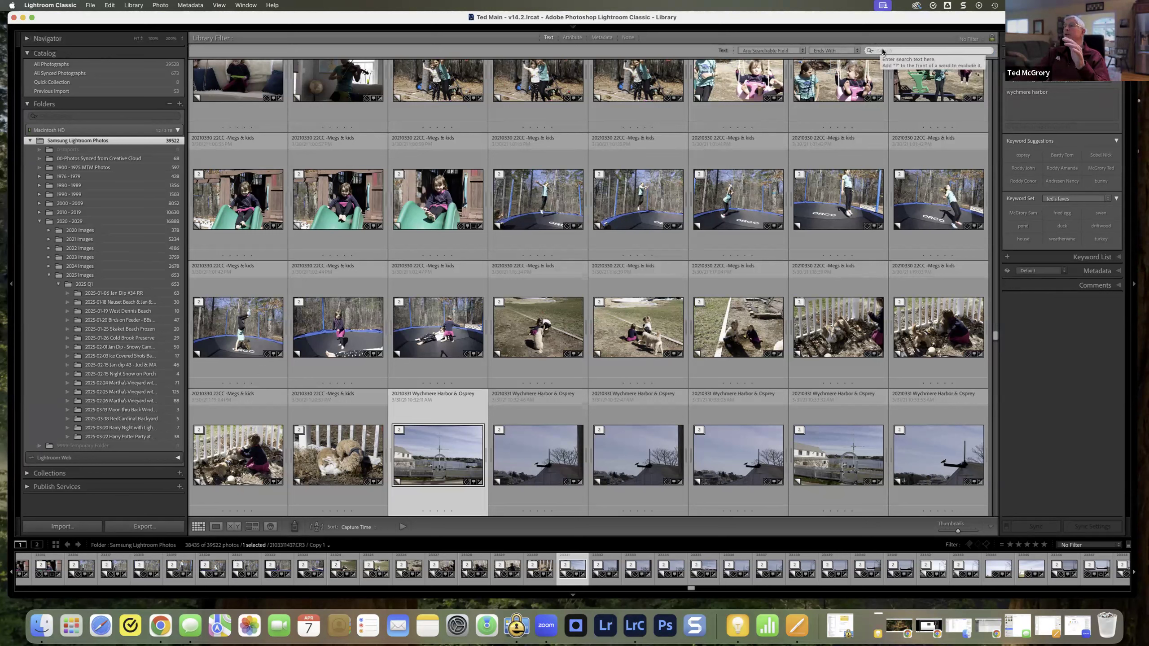
{"action": "type", "text": "o"}
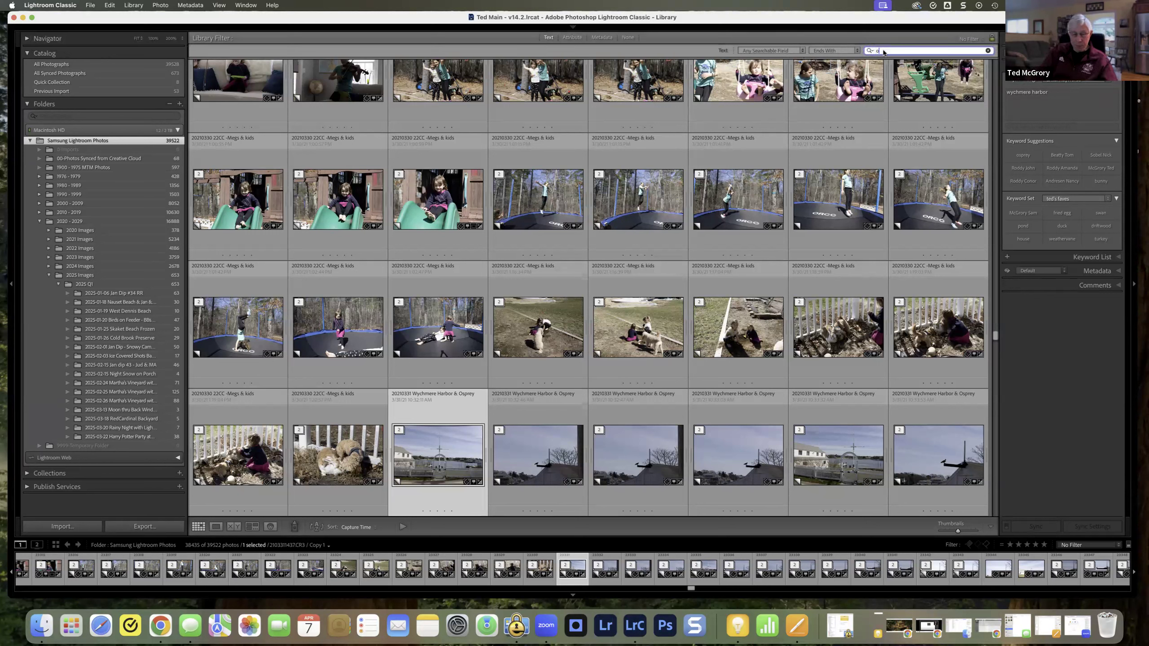
{"action": "type", "text": "sprey"}
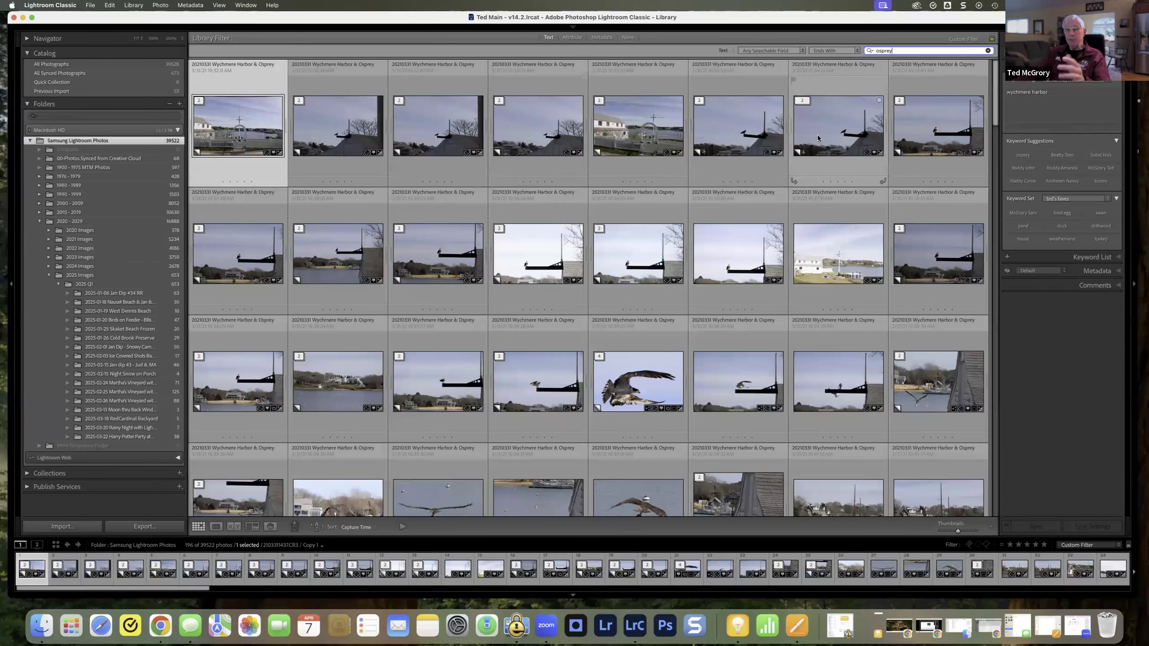
Step: Try limiting the osprey text search to the Title field and to the Caption field
{"action": "left_click", "coordinate": [805, 52]}
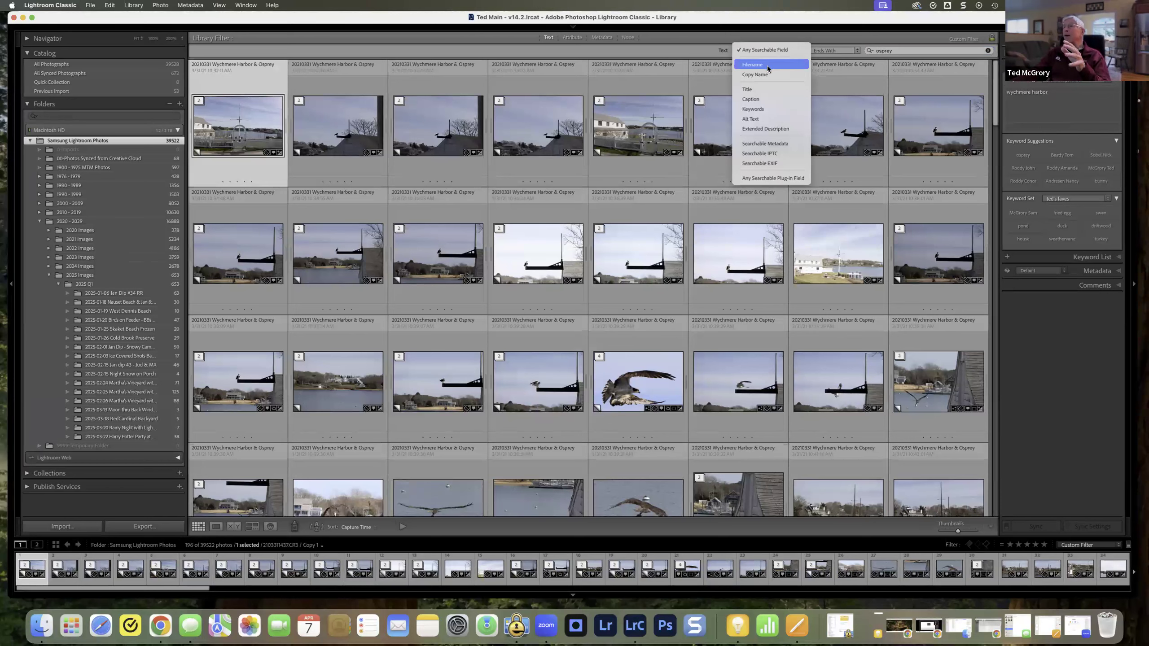
{"action": "left_click", "coordinate": [756, 92]}
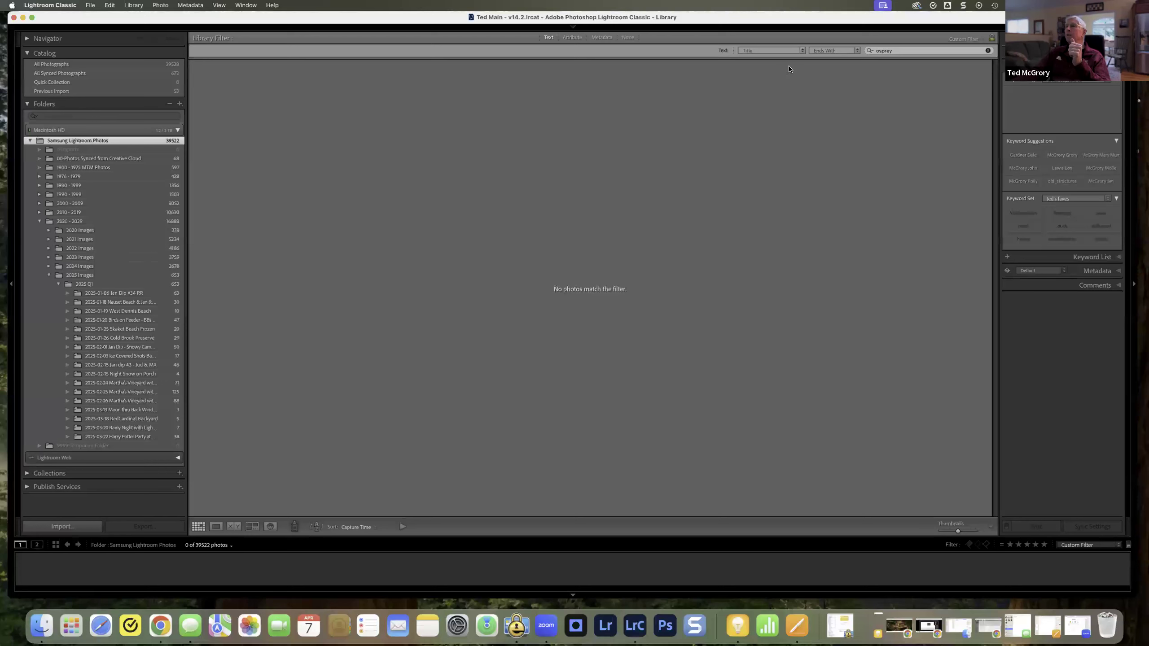
{"action": "left_click", "coordinate": [801, 55]}
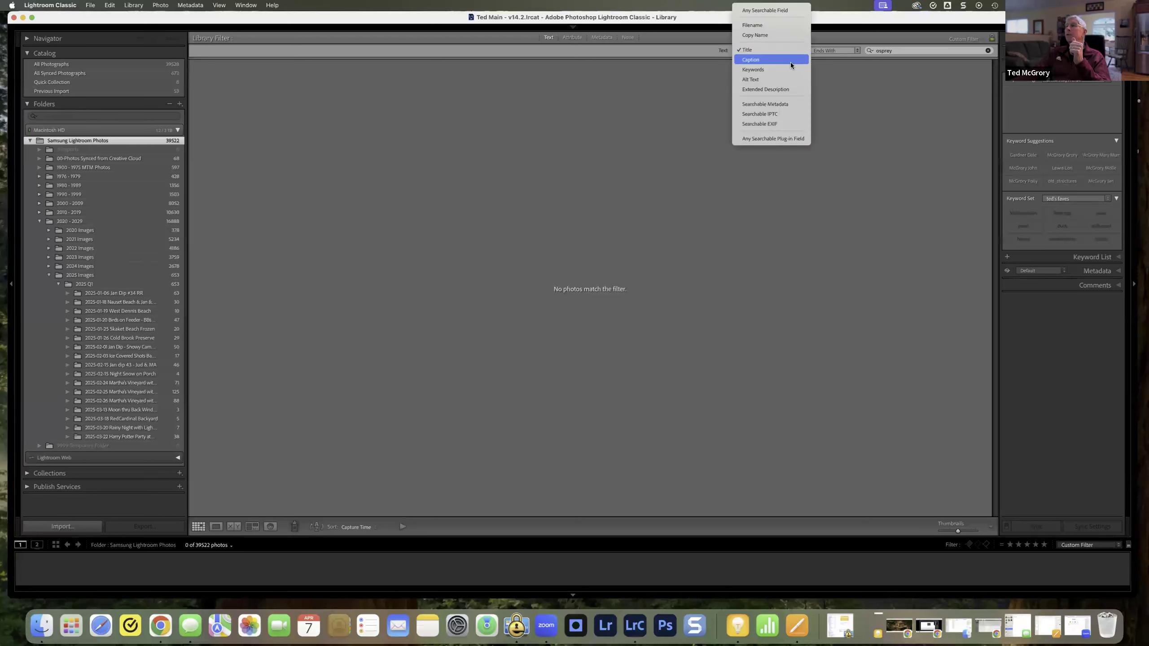
{"action": "left_click", "coordinate": [791, 62]}
Step: Limit the osprey text search to Keywords and look through the matching photos in the grid
{"action": "left_click", "coordinate": [799, 52]}
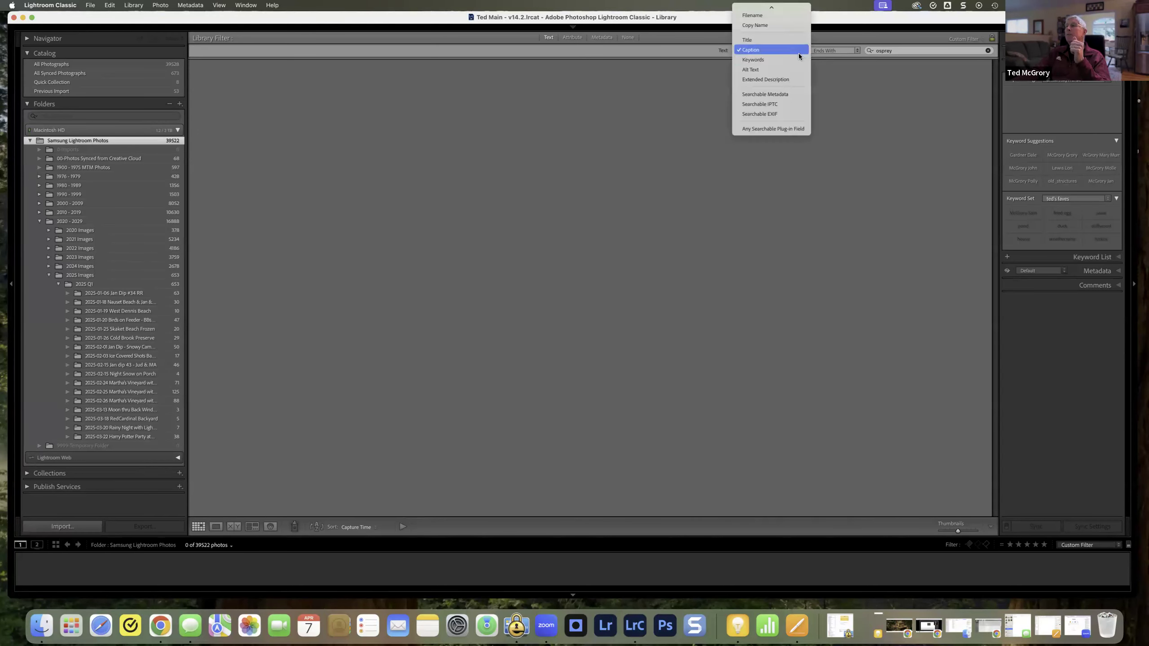
{"action": "left_click", "coordinate": [788, 62]}
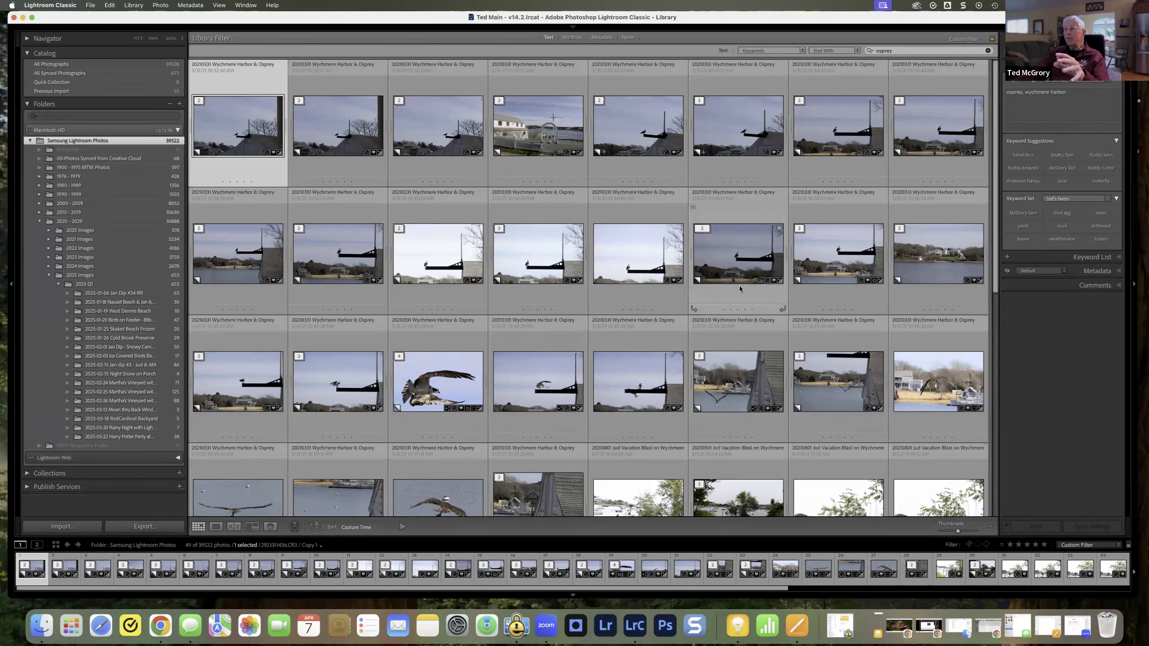
{"action": "scroll", "coordinate": [740, 285], "scroll_direction": "down", "scroll_amount": 5}
{"action": "scroll", "coordinate": [740, 289], "scroll_direction": "down", "scroll_amount": 1}
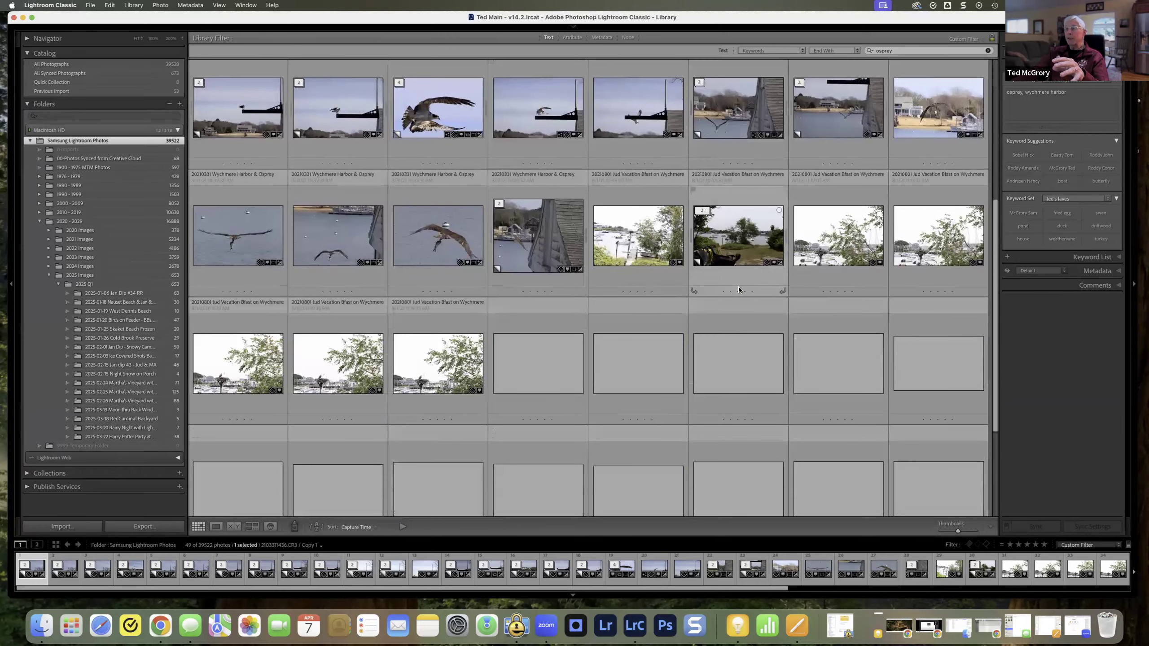
{"action": "scroll", "coordinate": [738, 311], "scroll_direction": "down", "scroll_amount": 2}
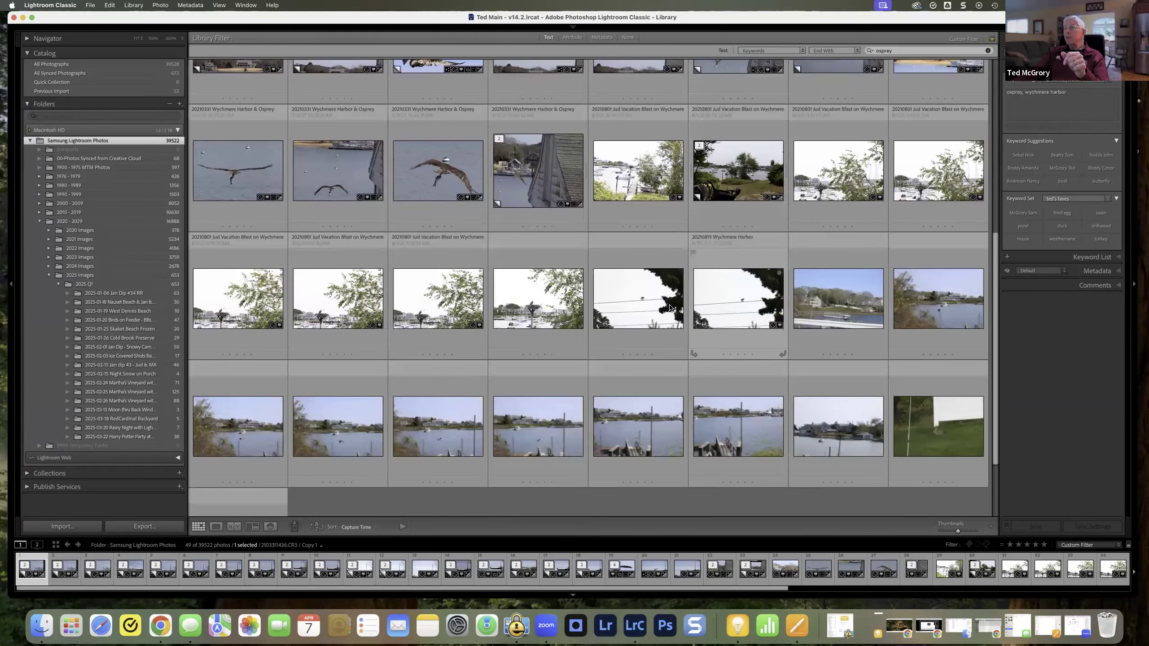
{"action": "scroll", "coordinate": [764, 324], "scroll_direction": "down", "scroll_amount": 1}
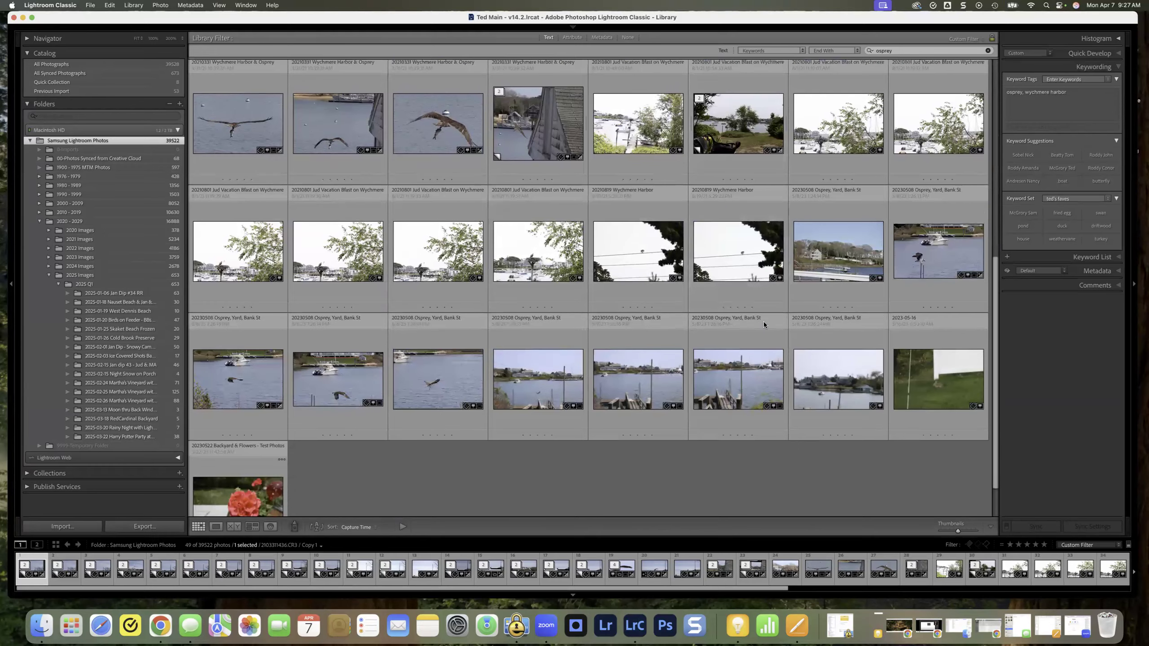
{"action": "scroll", "coordinate": [763, 323], "scroll_direction": "up", "scroll_amount": 4}
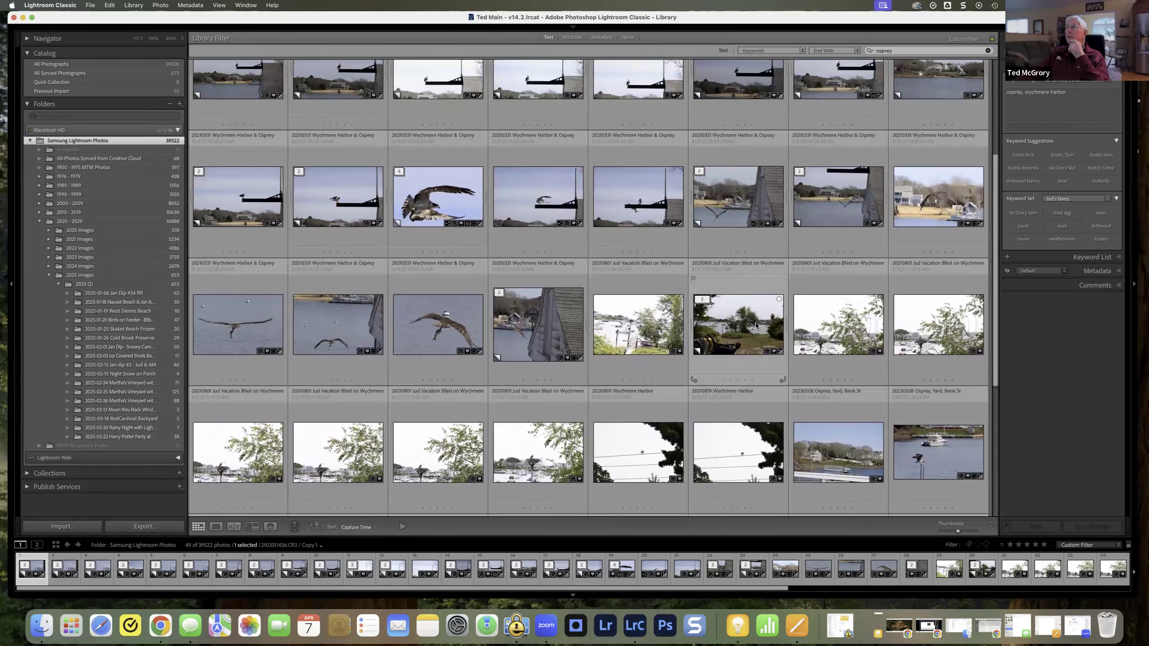
{"action": "scroll", "coordinate": [755, 325], "scroll_direction": "up", "scroll_amount": 5}
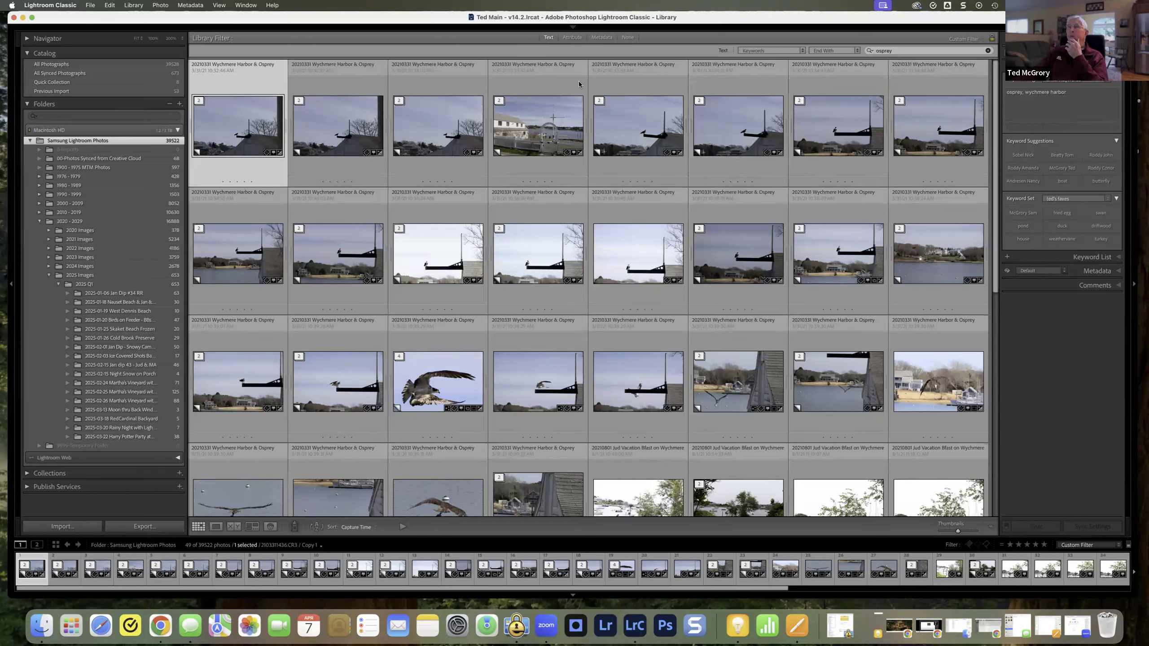
Step: Extend the keyword search text to "osprey wychmere"
{"action": "left_click", "coordinate": [902, 50]}
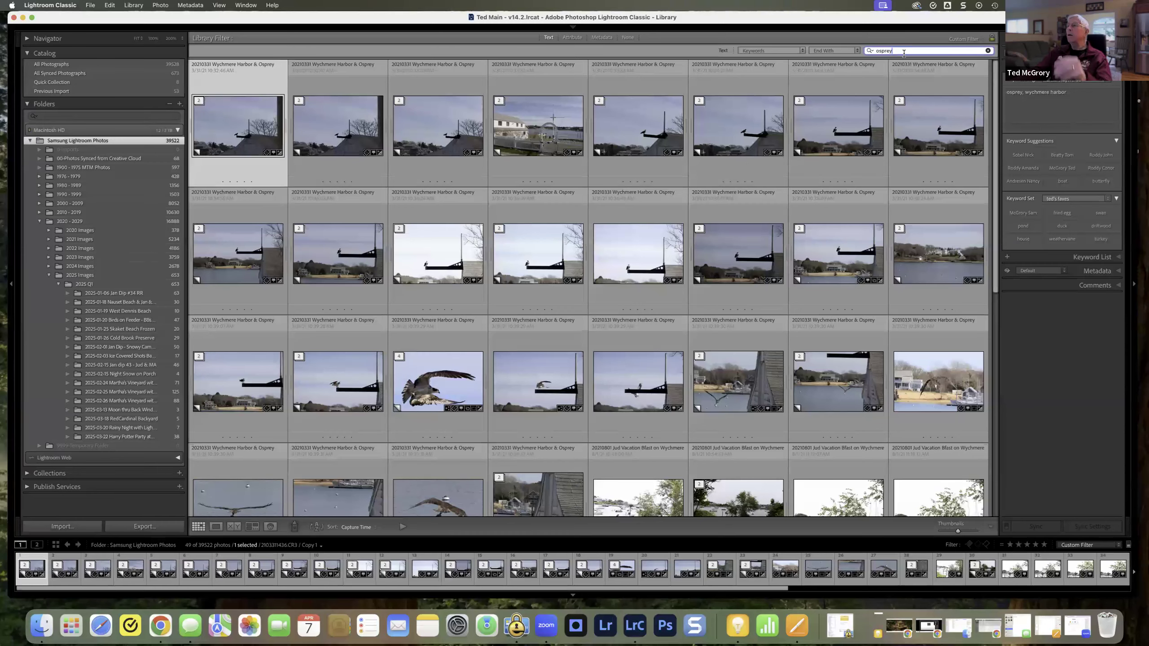
{"action": "type", "text": "wy"}
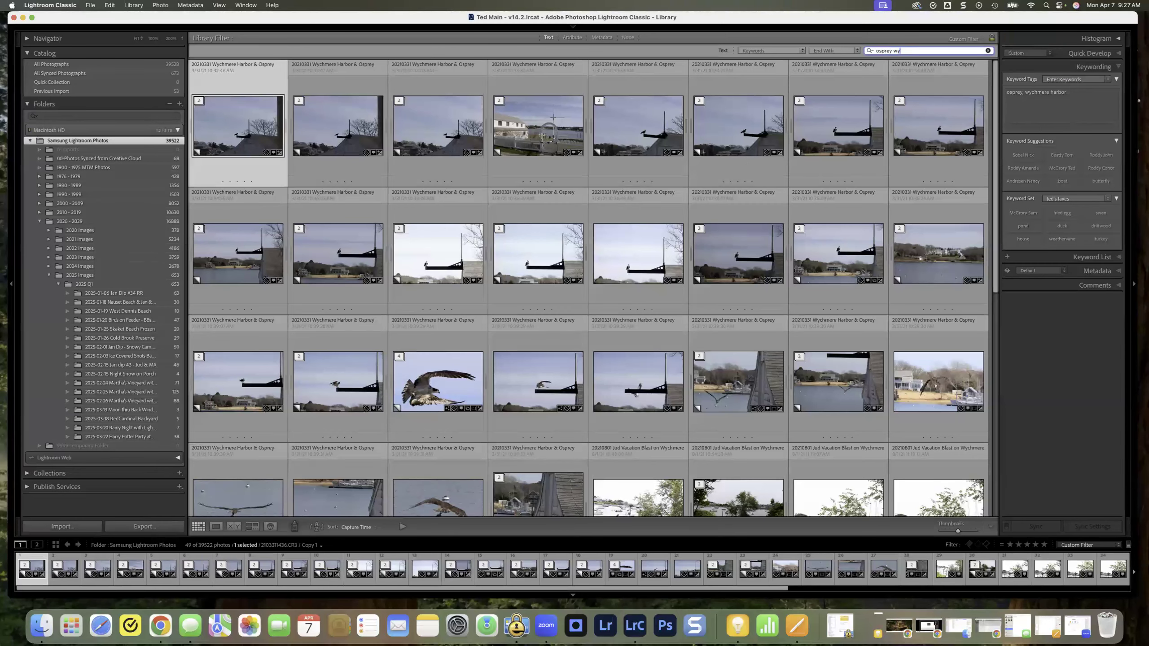
{"action": "type", "text": "chmere"}
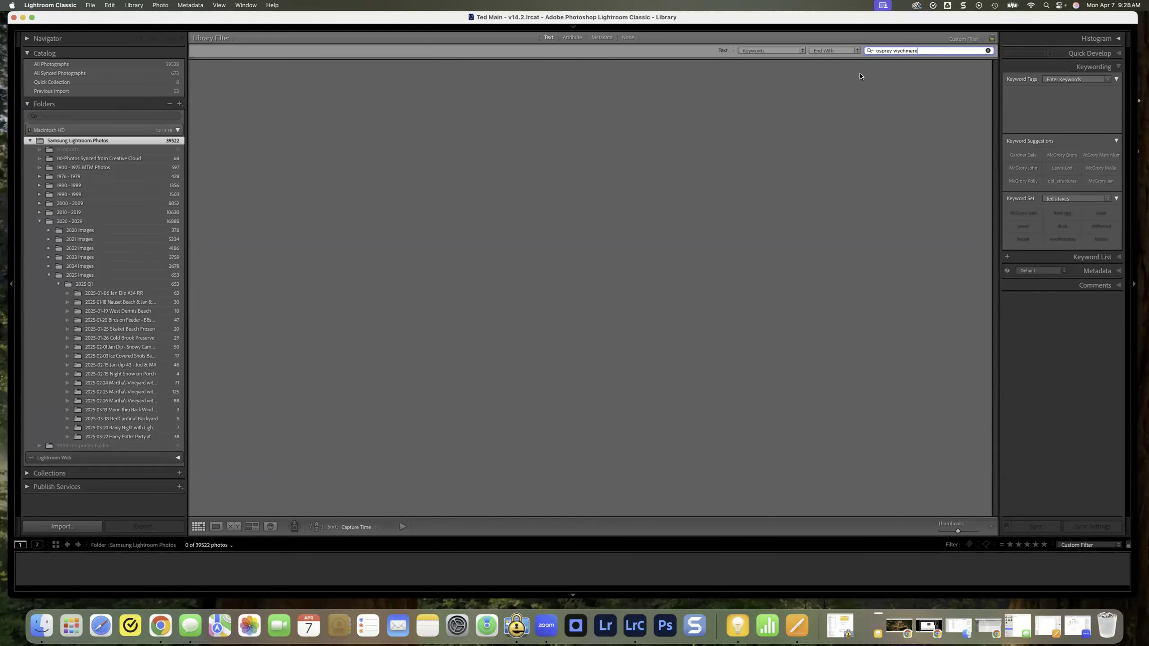
Step: Set the text filter to Any Searchable Field and its matching rule to Contains
{"action": "left_click", "coordinate": [801, 47]}
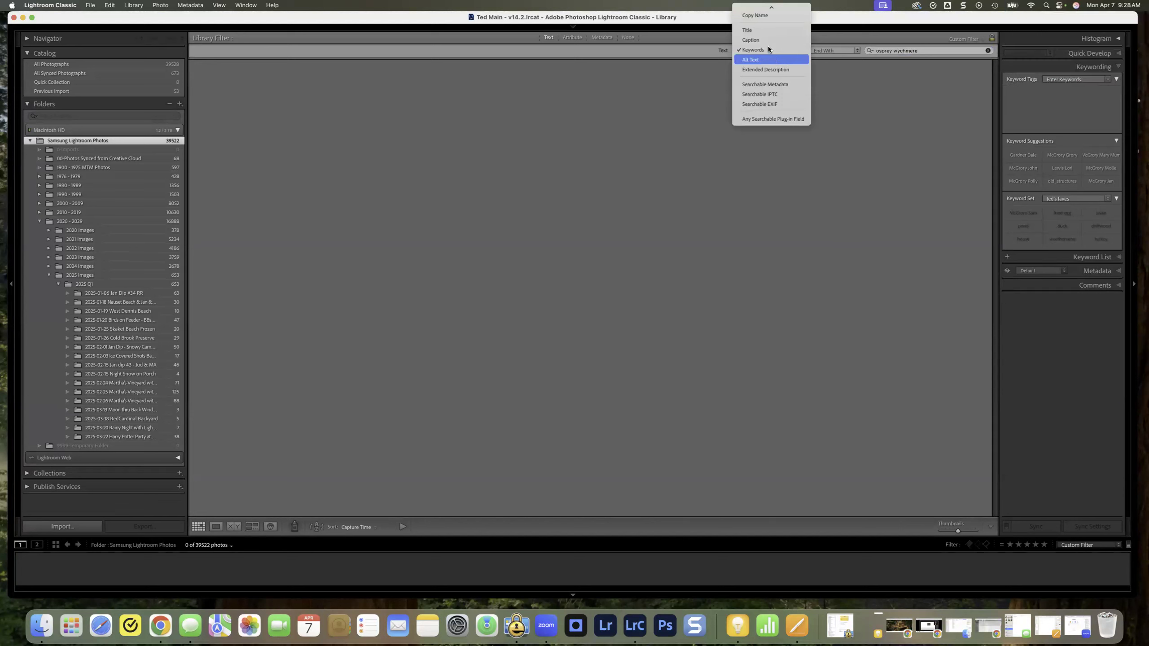
{"action": "scroll", "coordinate": [760, 30], "scroll_direction": "up", "scroll_amount": 2}
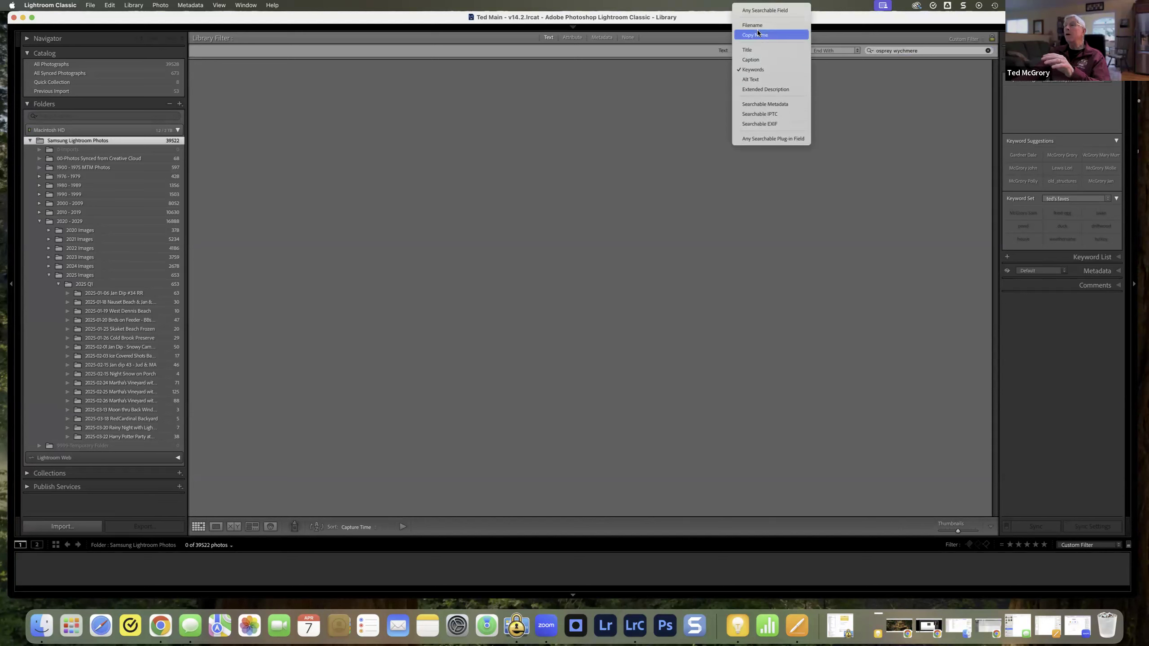
{"action": "left_click", "coordinate": [764, 10]}
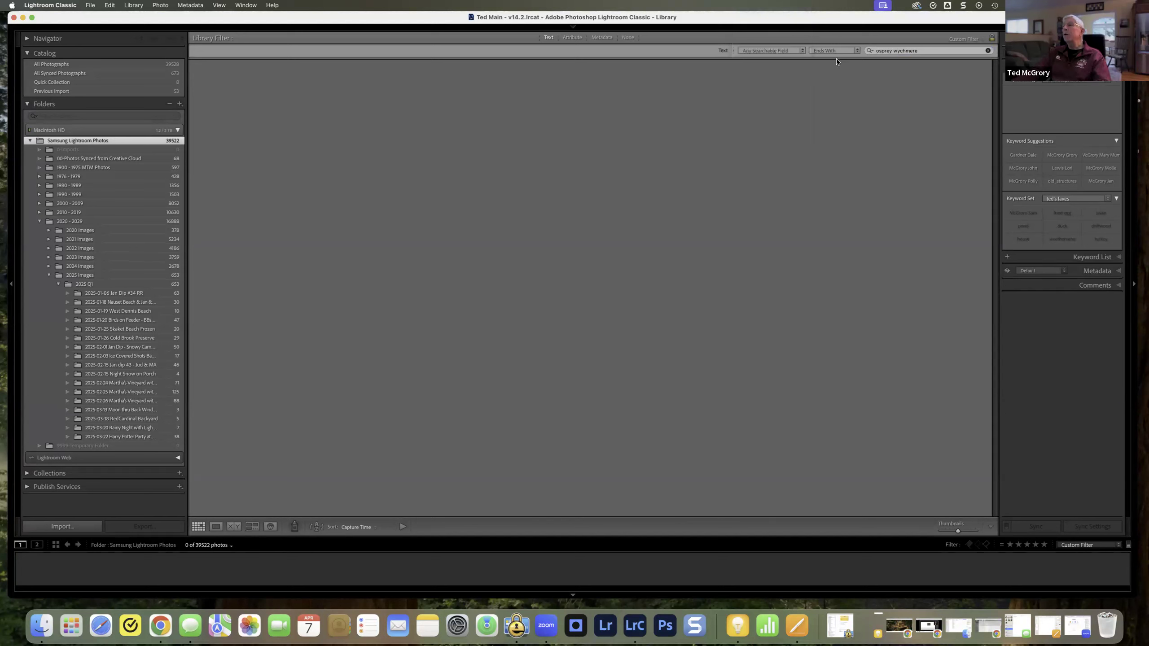
{"action": "left_click", "coordinate": [855, 52]}
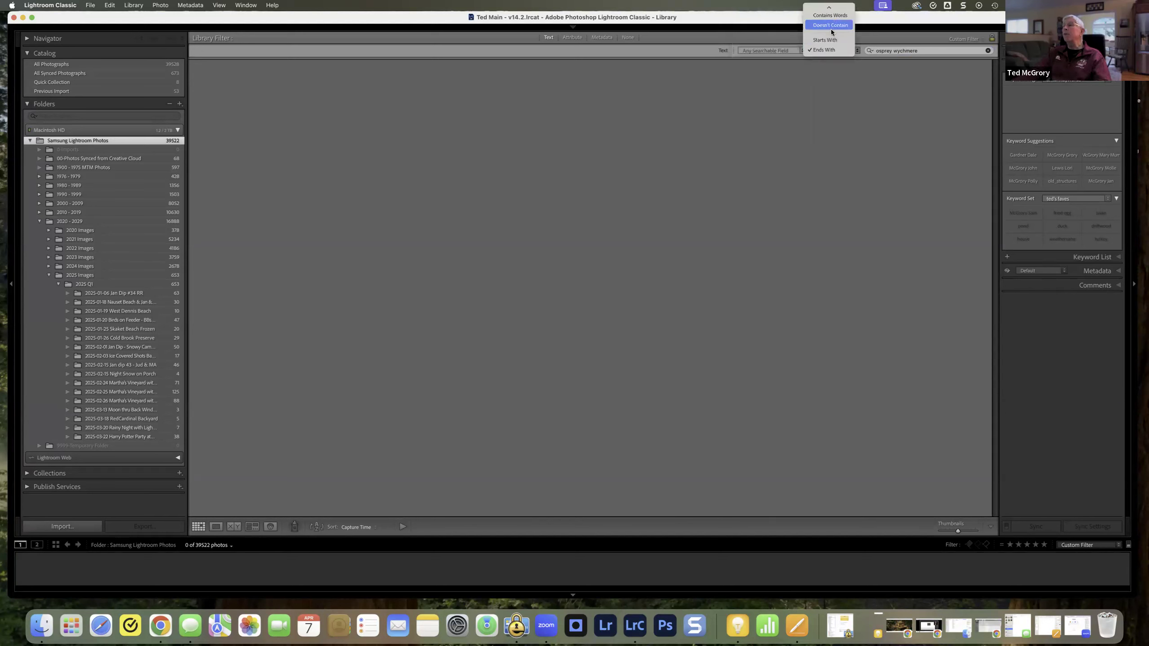
{"action": "scroll", "coordinate": [829, 35], "scroll_direction": "up", "scroll_amount": 1}
{"action": "left_click", "coordinate": [826, 14]}
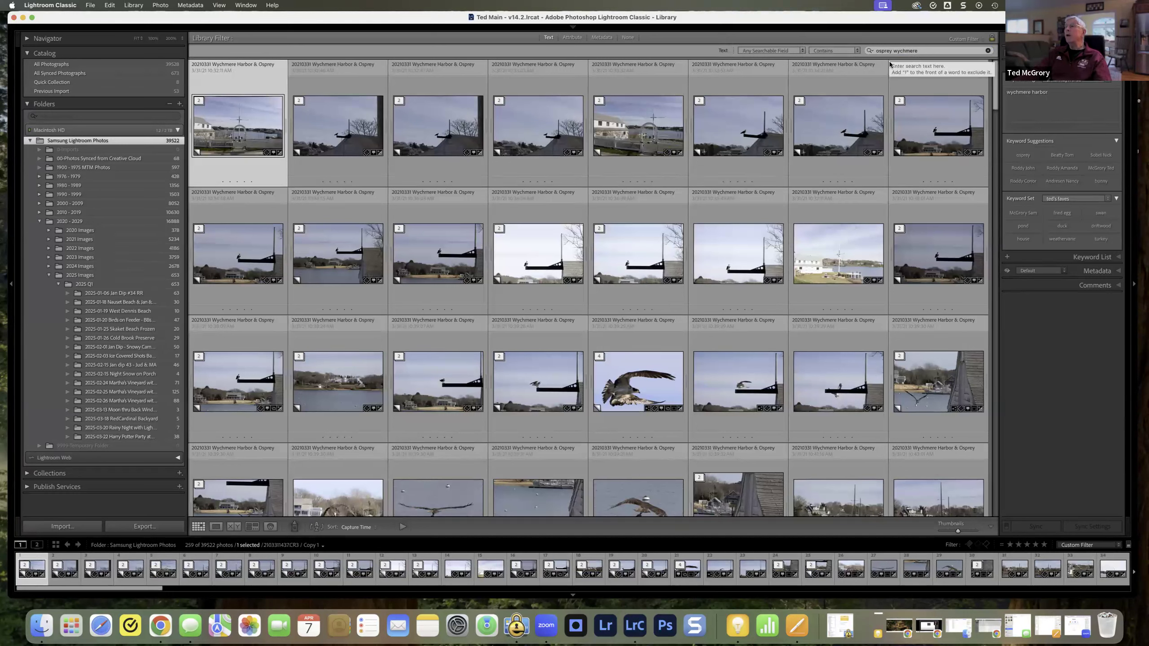
Step: Compare the Contains All and Contains rules for the two-word search, ending with Contains All applied
{"action": "left_click", "coordinate": [857, 52]}
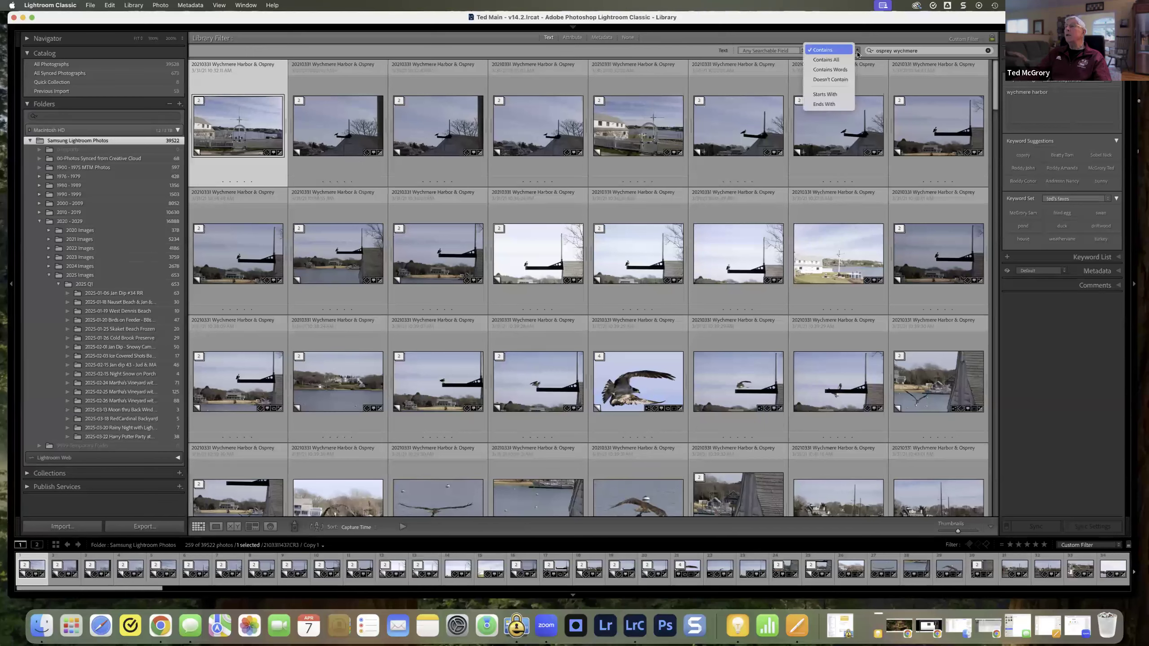
{"action": "left_click", "coordinate": [845, 62]}
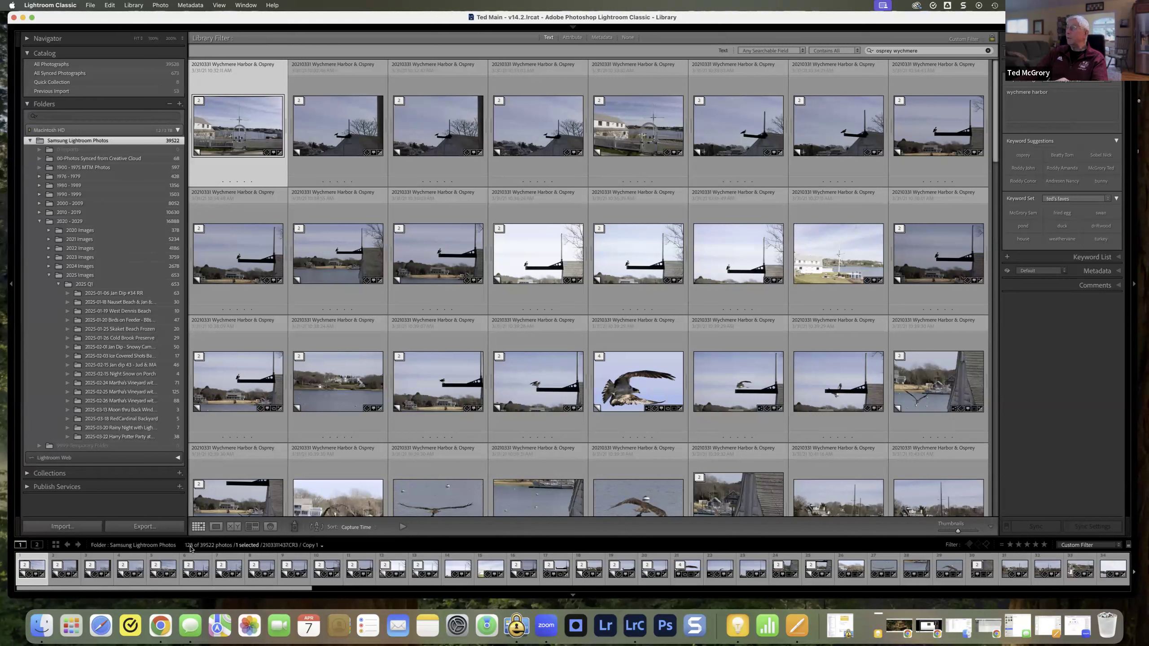
{"action": "left_click", "coordinate": [857, 51]}
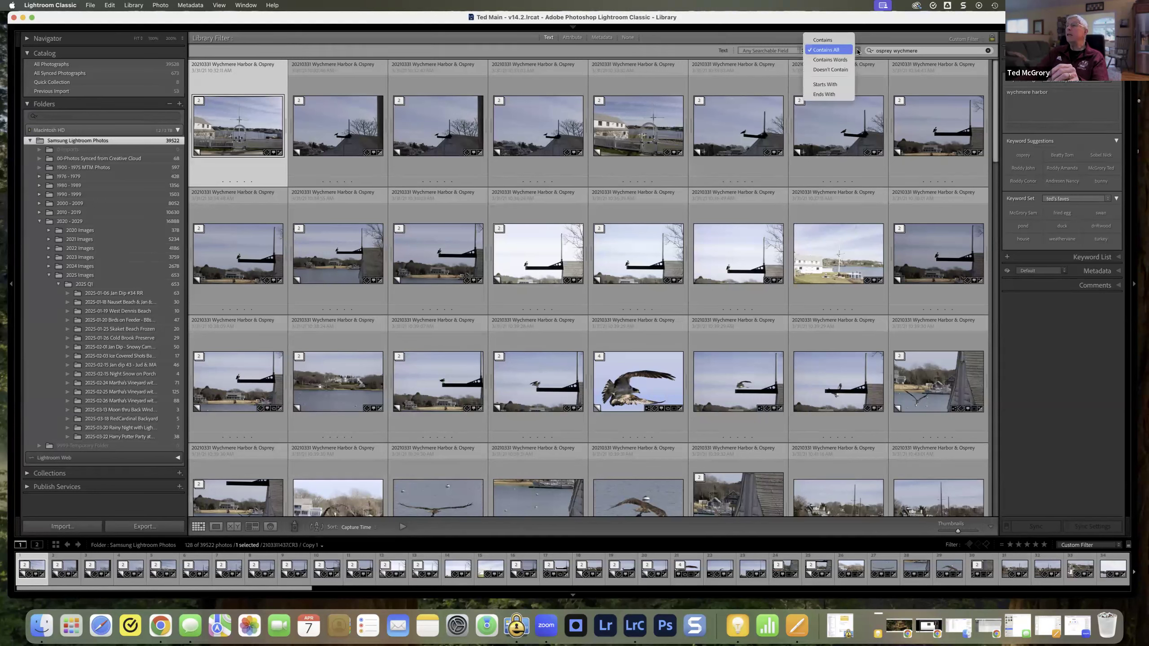
{"action": "left_click", "coordinate": [839, 41]}
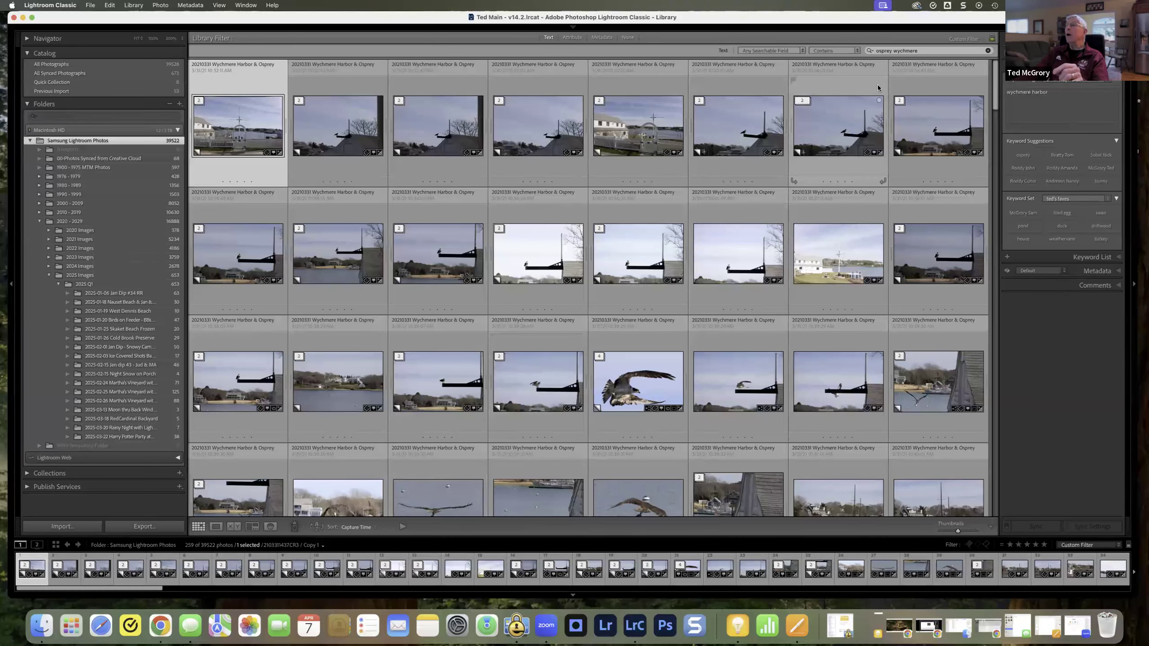
{"action": "left_click", "coordinate": [855, 55]}
{"action": "left_click", "coordinate": [843, 61]}
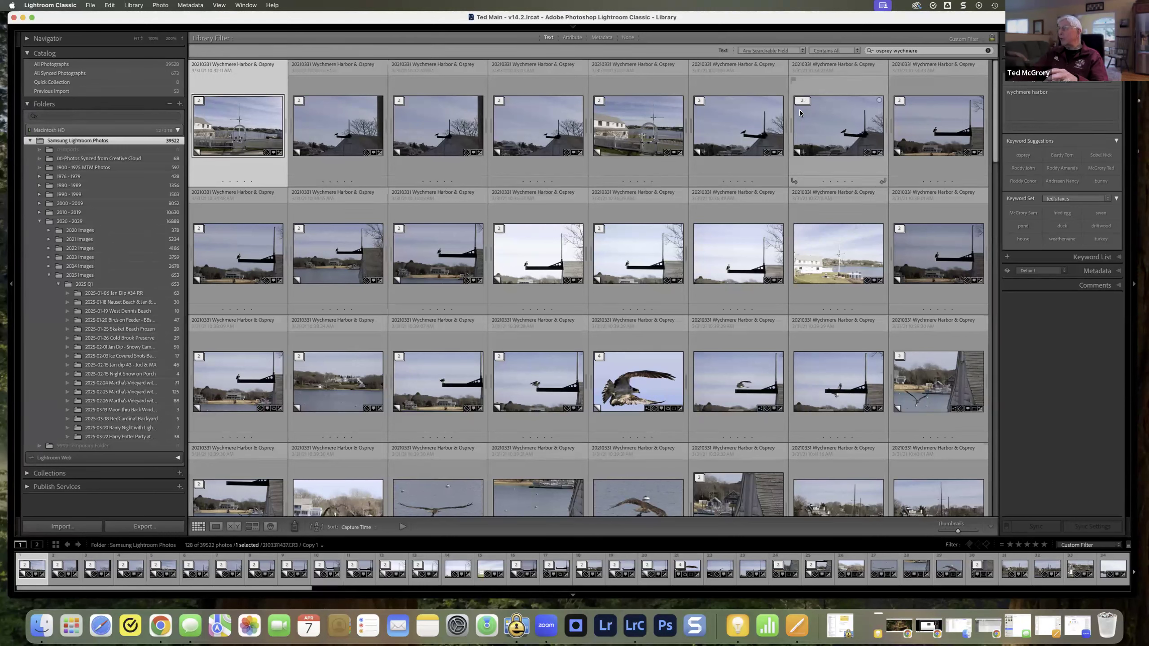
Step: Extend the search text to "osprey wychmere r6" and set the matching rule to Contains
{"action": "left_click", "coordinate": [928, 51]}
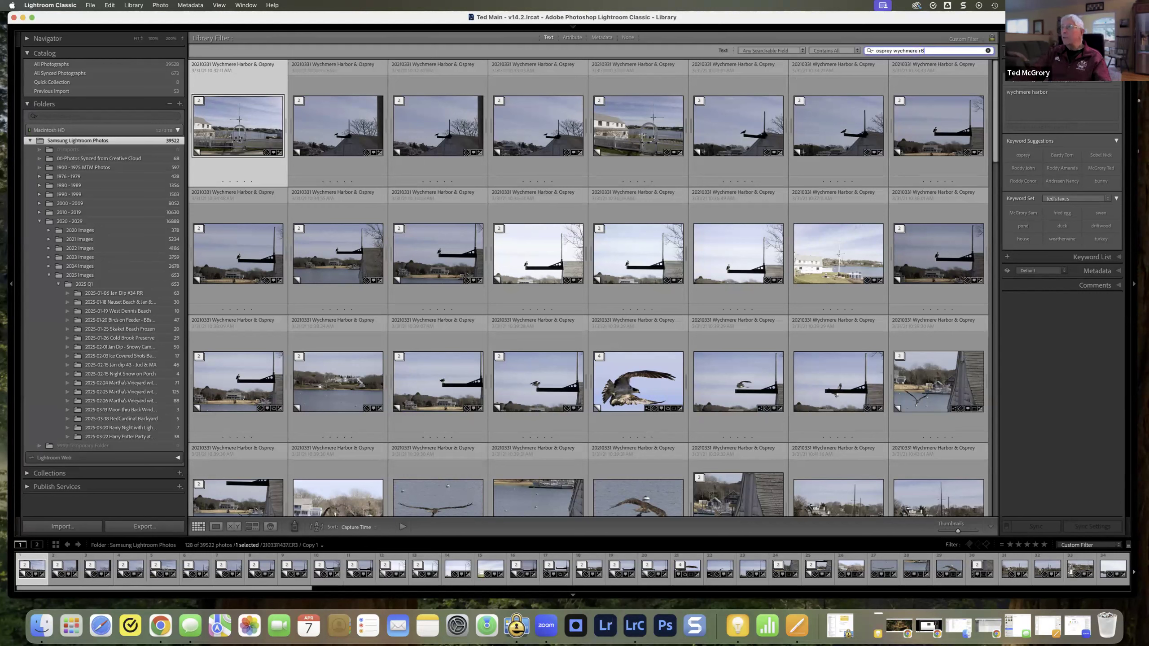
{"action": "key", "text": "Return"}
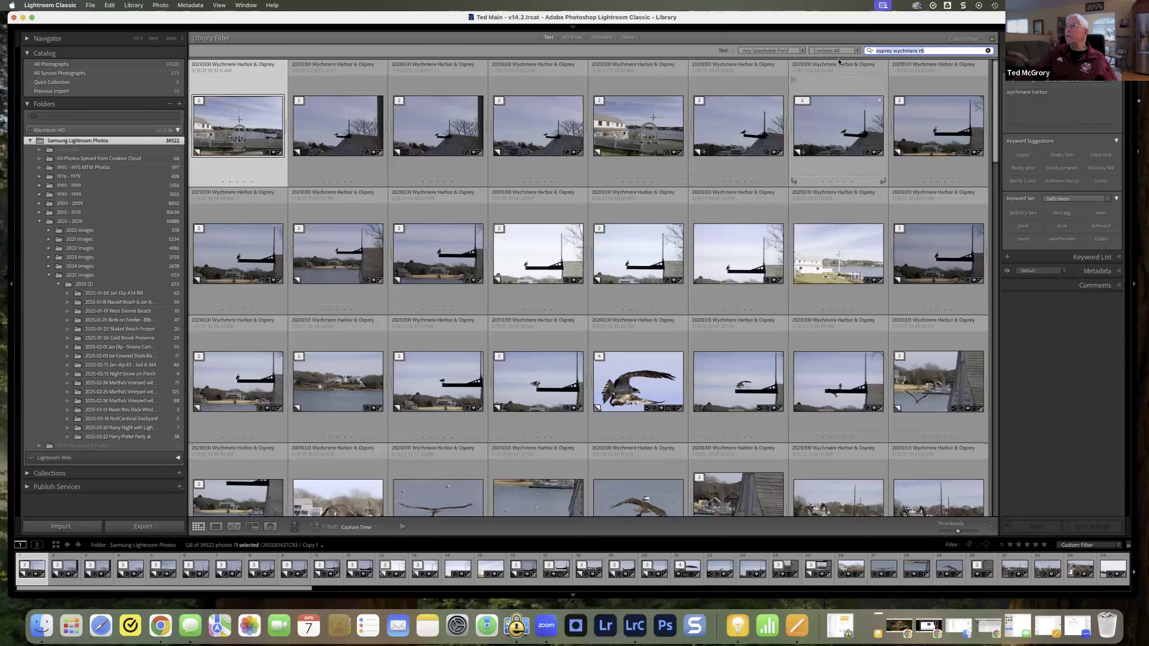
{"action": "left_click", "coordinate": [855, 50]}
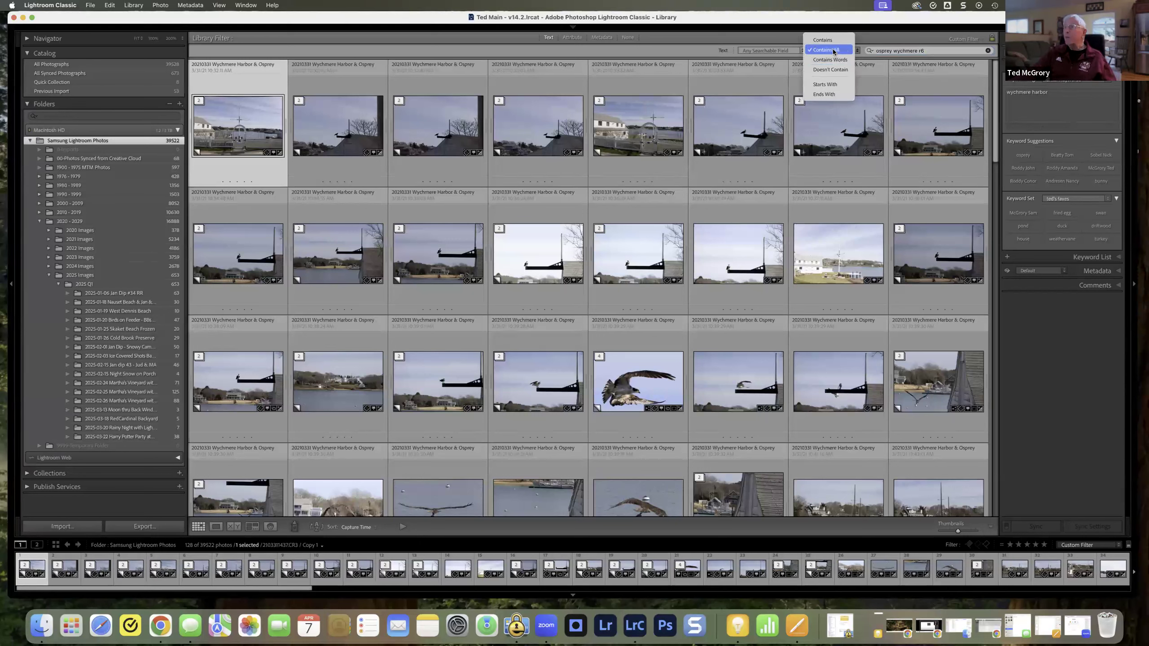
{"action": "left_click", "coordinate": [823, 40]}
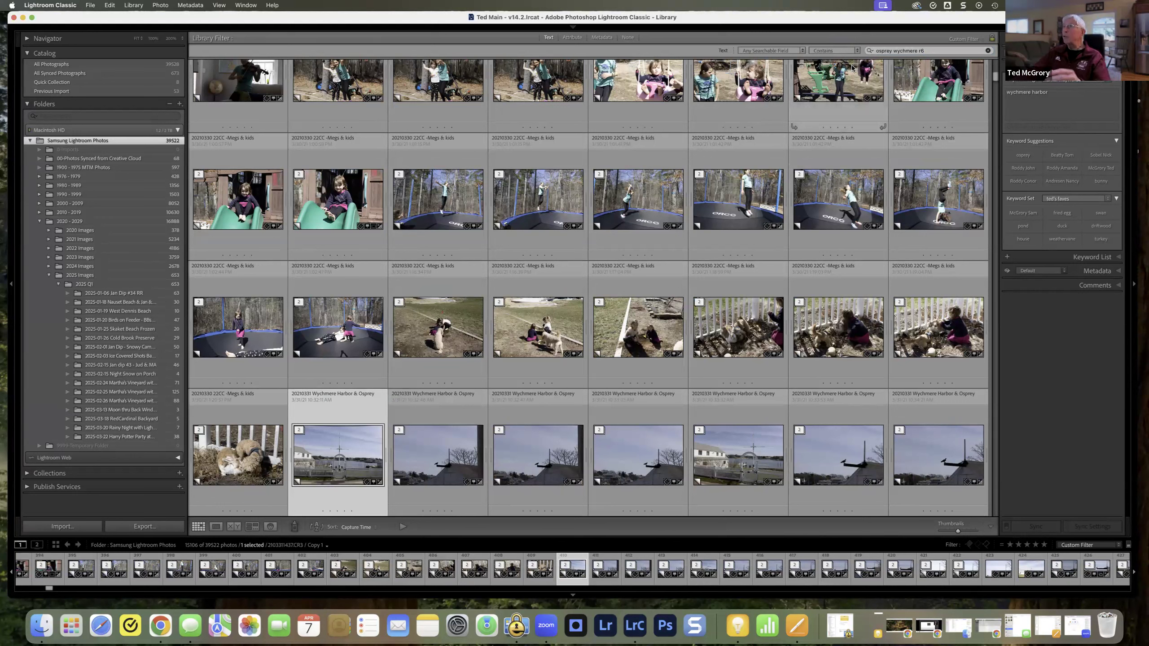
Step: Set the matching rule to Contains All for the three-word search, and clear the search text
{"action": "left_click", "coordinate": [856, 50]}
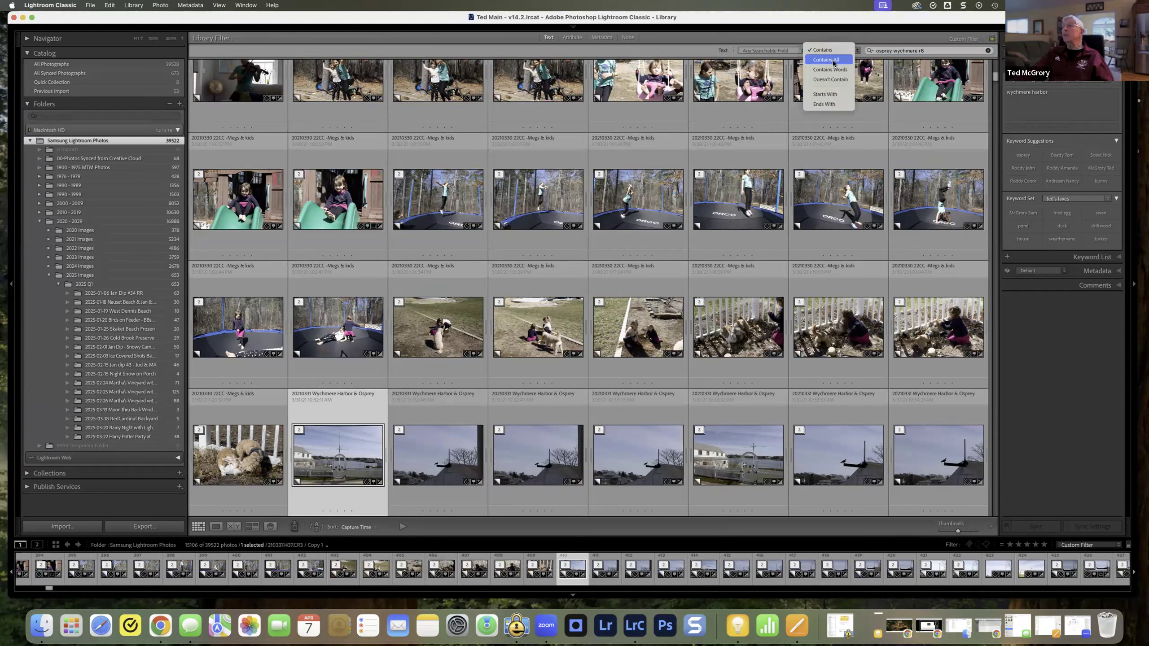
{"action": "left_click", "coordinate": [833, 61]}
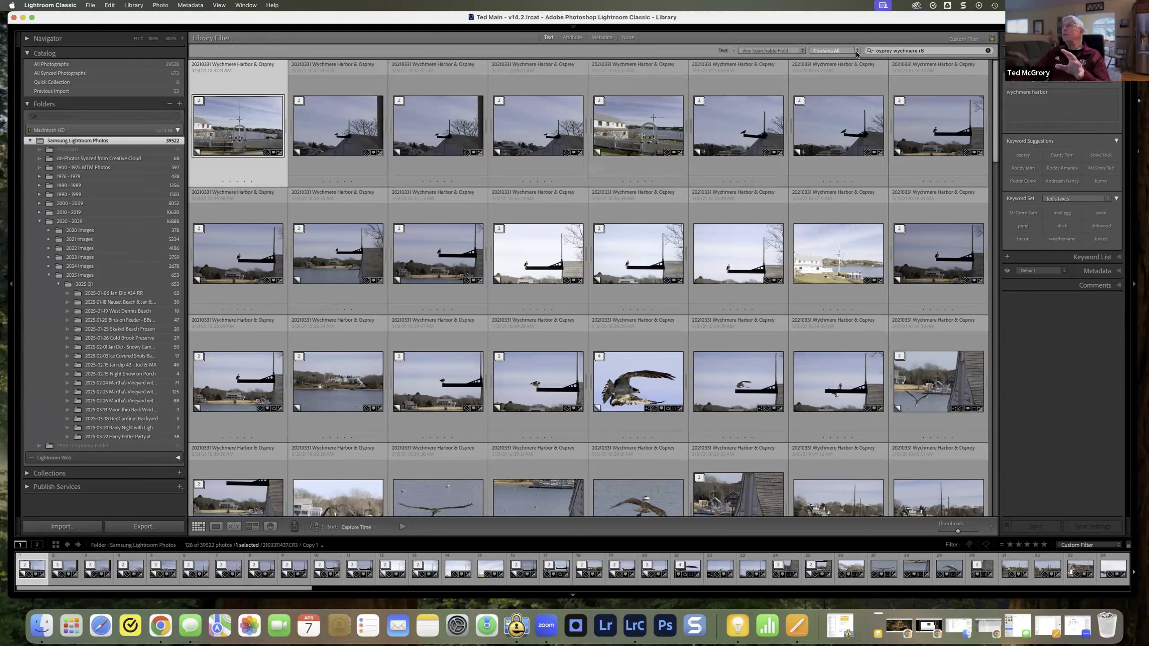
{"action": "left_click", "coordinate": [989, 51]}
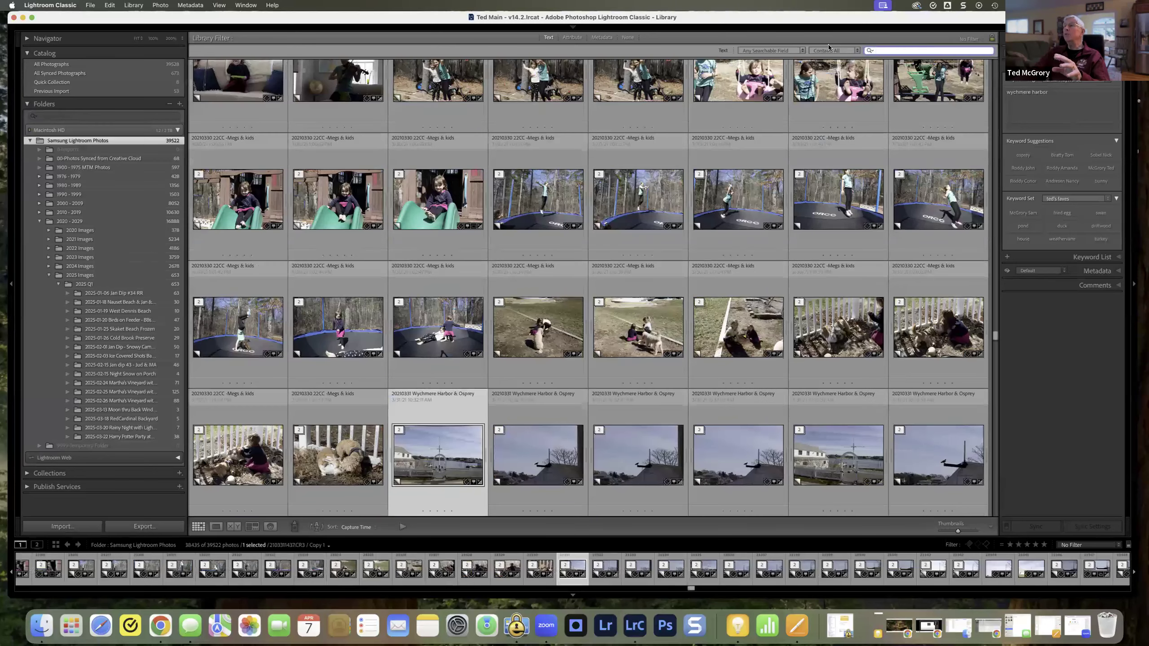
{"action": "left_click", "coordinate": [791, 51]}
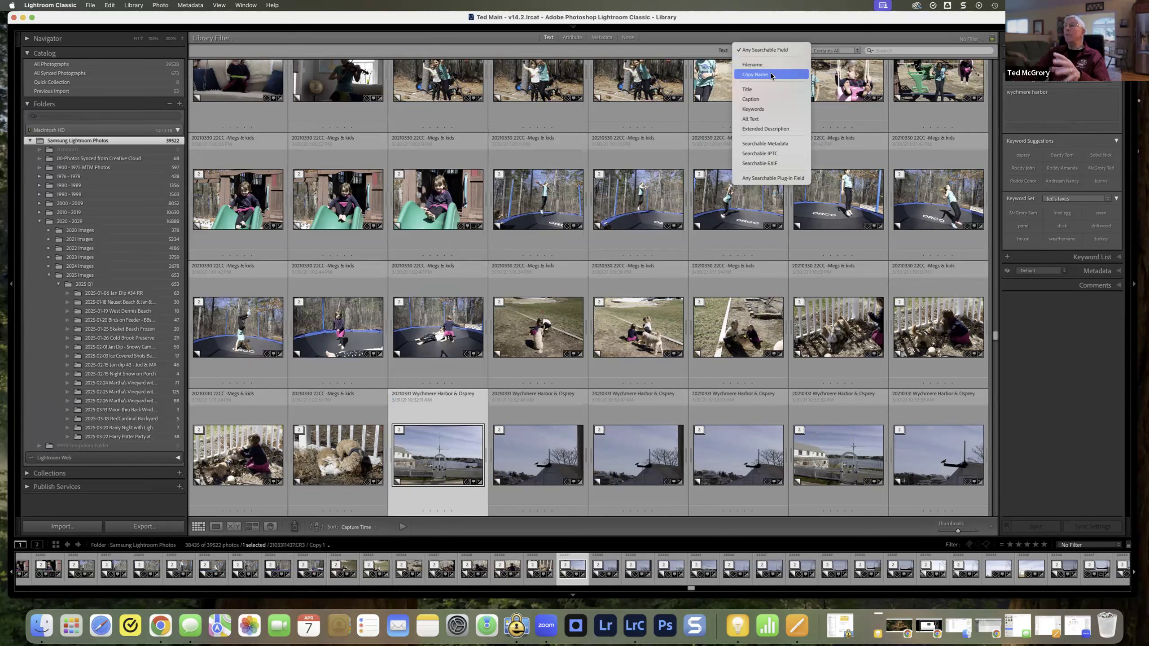
{"action": "left_click", "coordinate": [844, 41]}
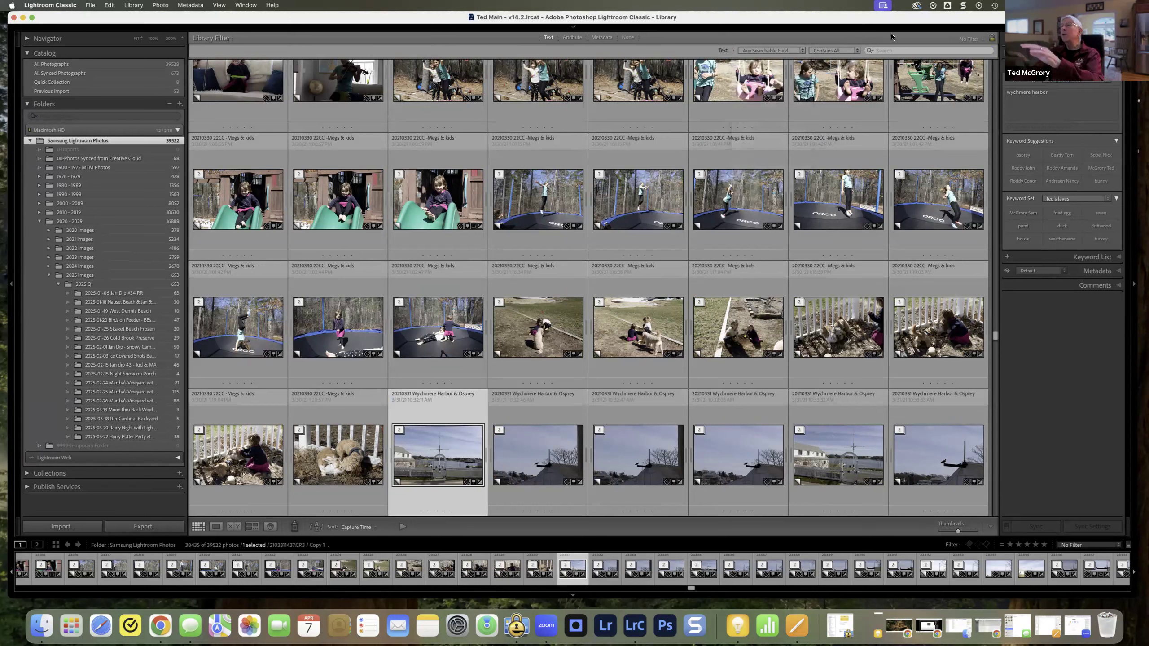
{"action": "left_click", "coordinate": [894, 52]}
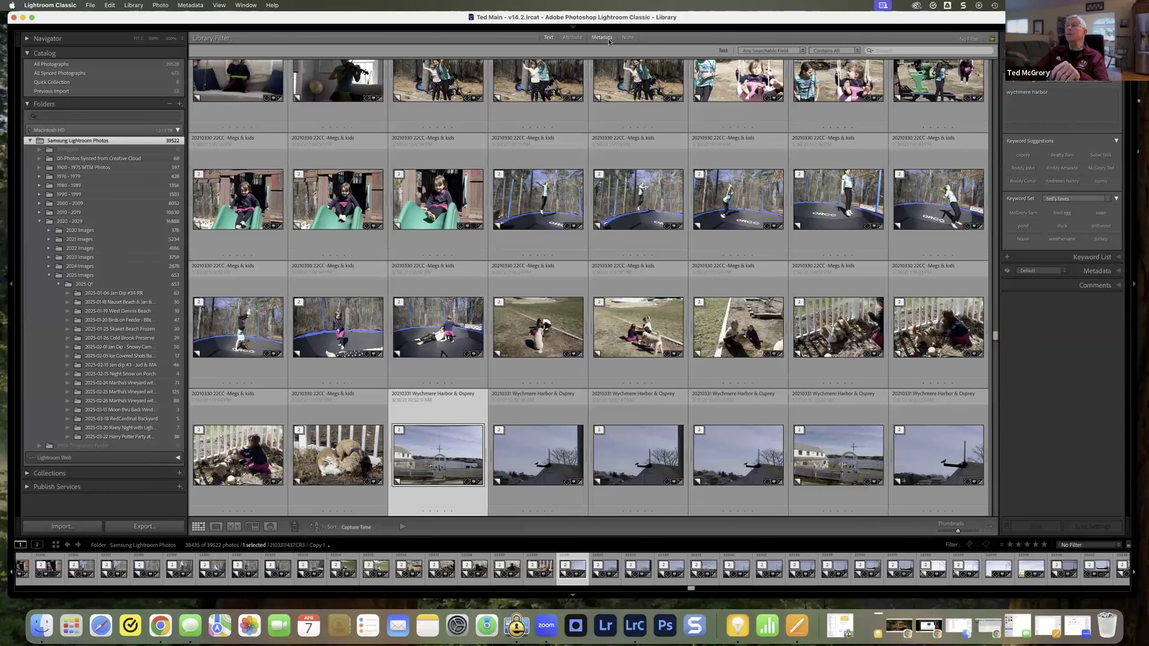
Step: Switch the Library Filter to Attribute and try the rejected and picked flag filters separately and together, ending with both off
{"action": "left_click", "coordinate": [579, 40]}
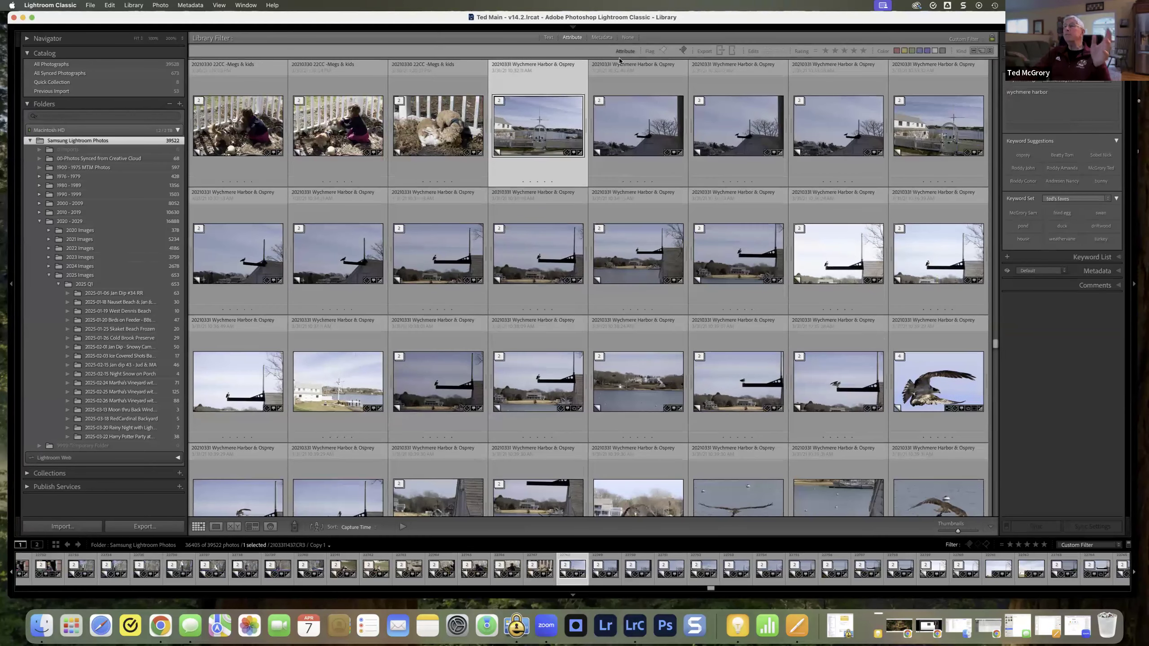
{"action": "left_click", "coordinate": [683, 50]}
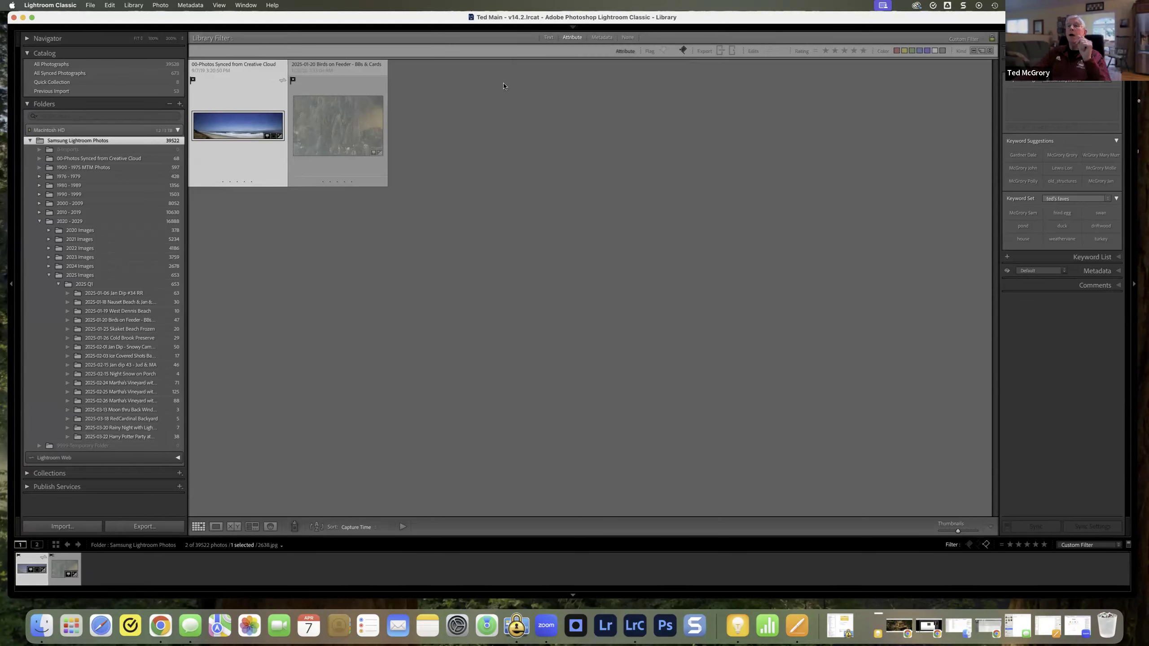
{"action": "left_click", "coordinate": [663, 51]}
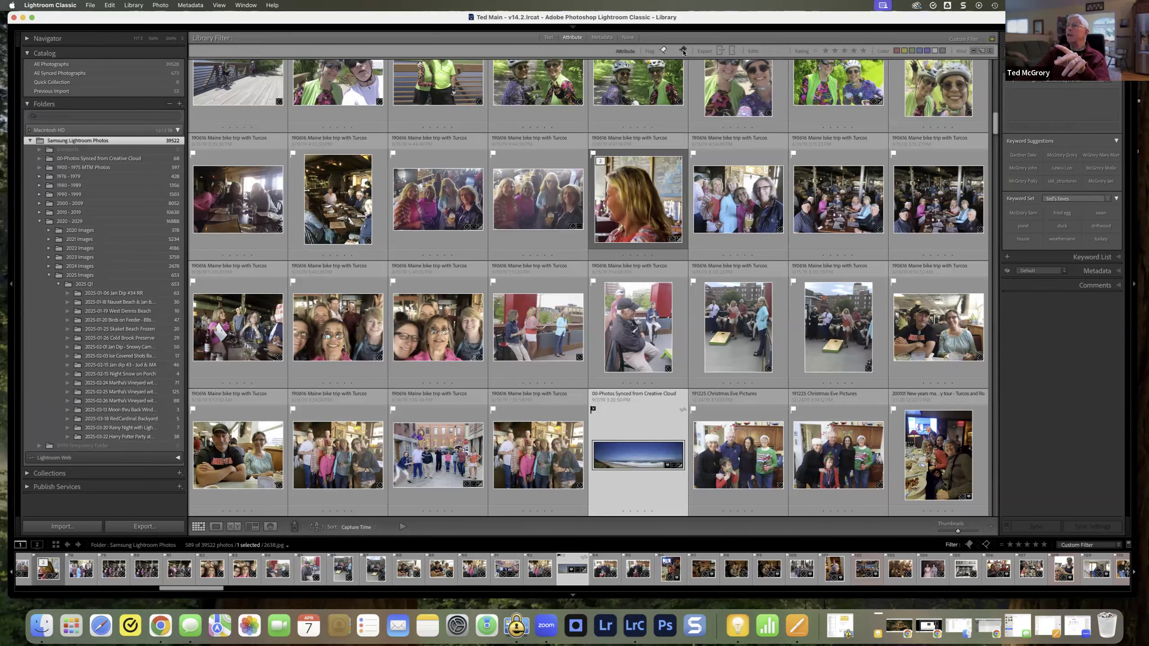
{"action": "left_click", "coordinate": [682, 51]}
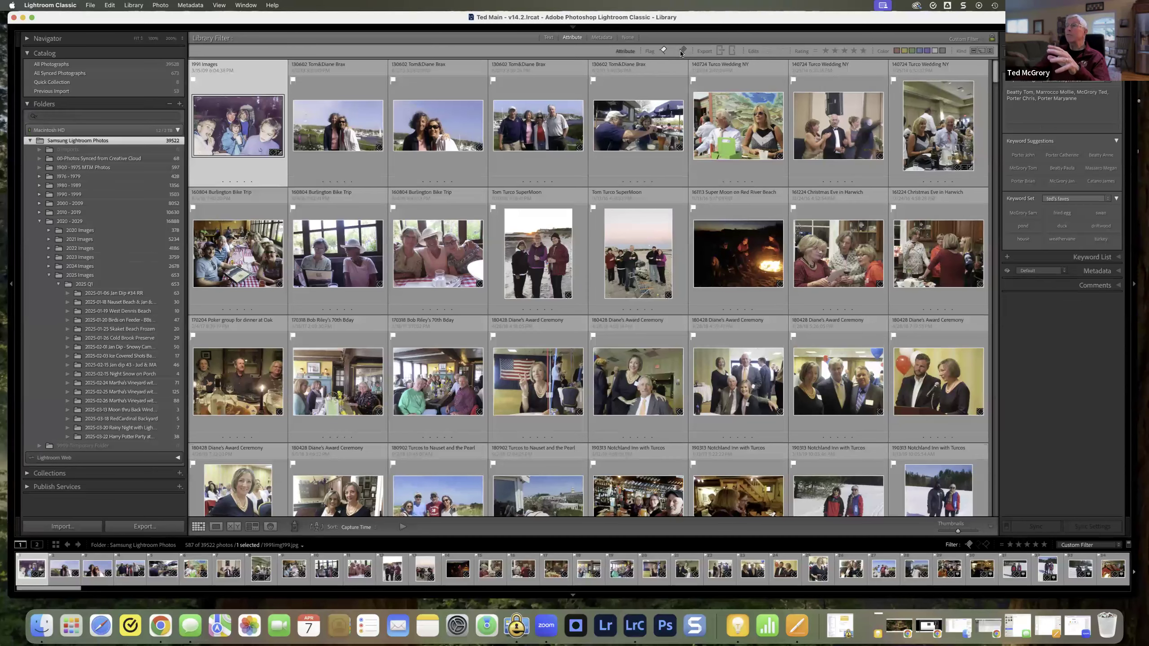
{"action": "left_click", "coordinate": [661, 51]}
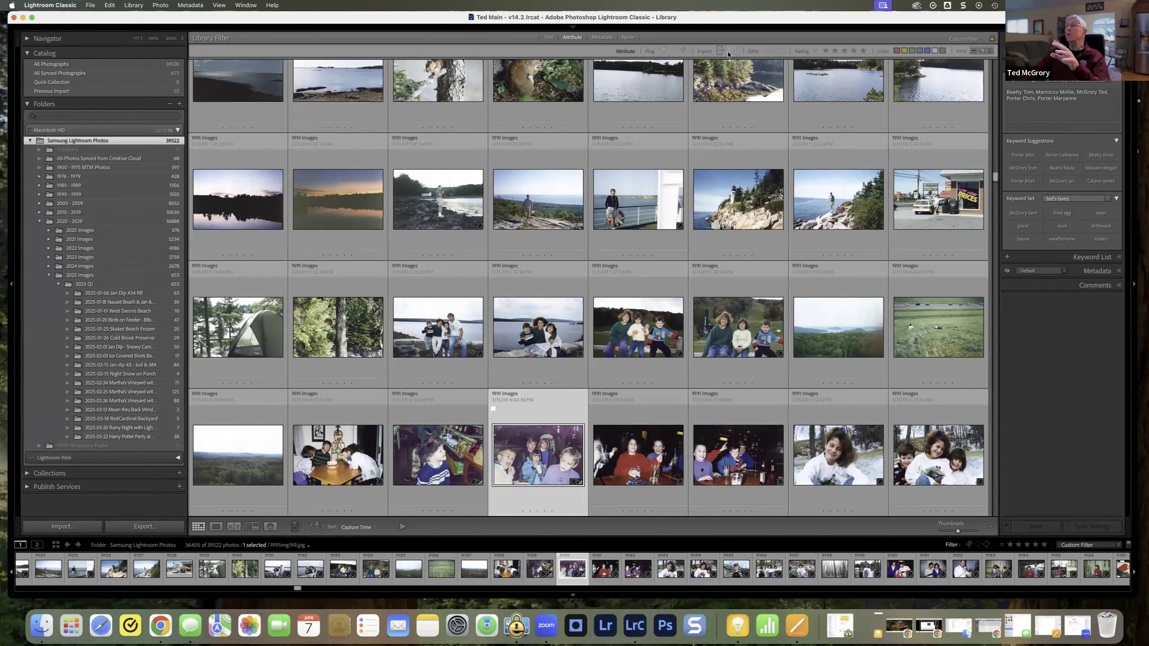
Step: Filter the photos by exported, unedited and edited status in turn, clearing each filter
{"action": "left_click", "coordinate": [720, 51]}
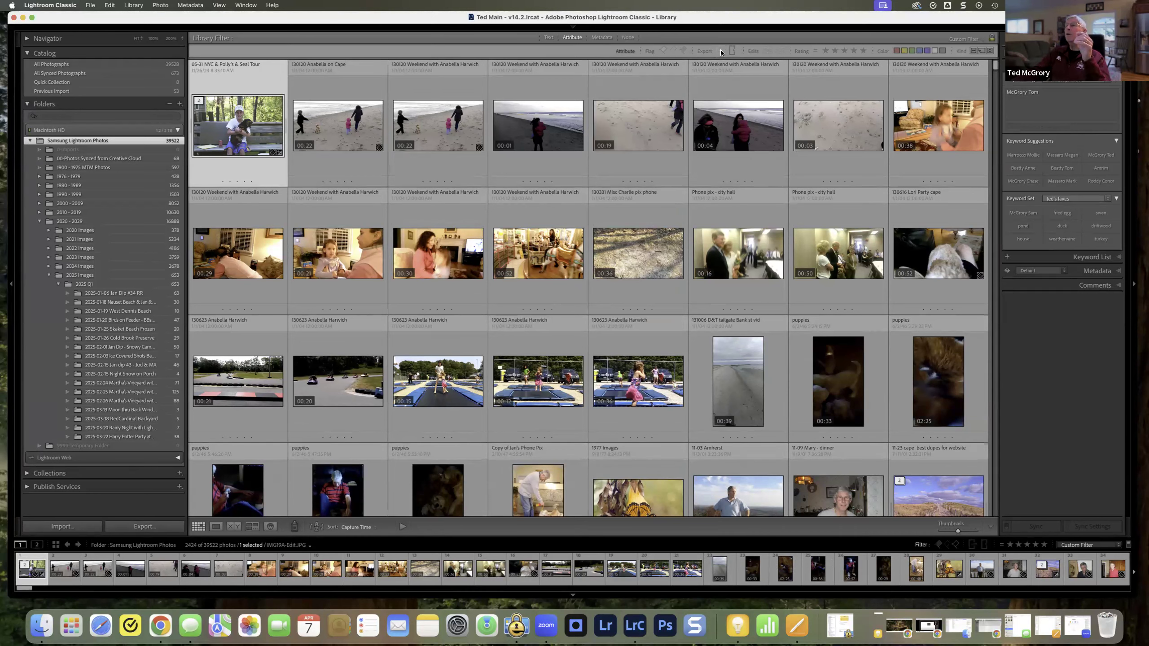
{"action": "left_click", "coordinate": [720, 50]}
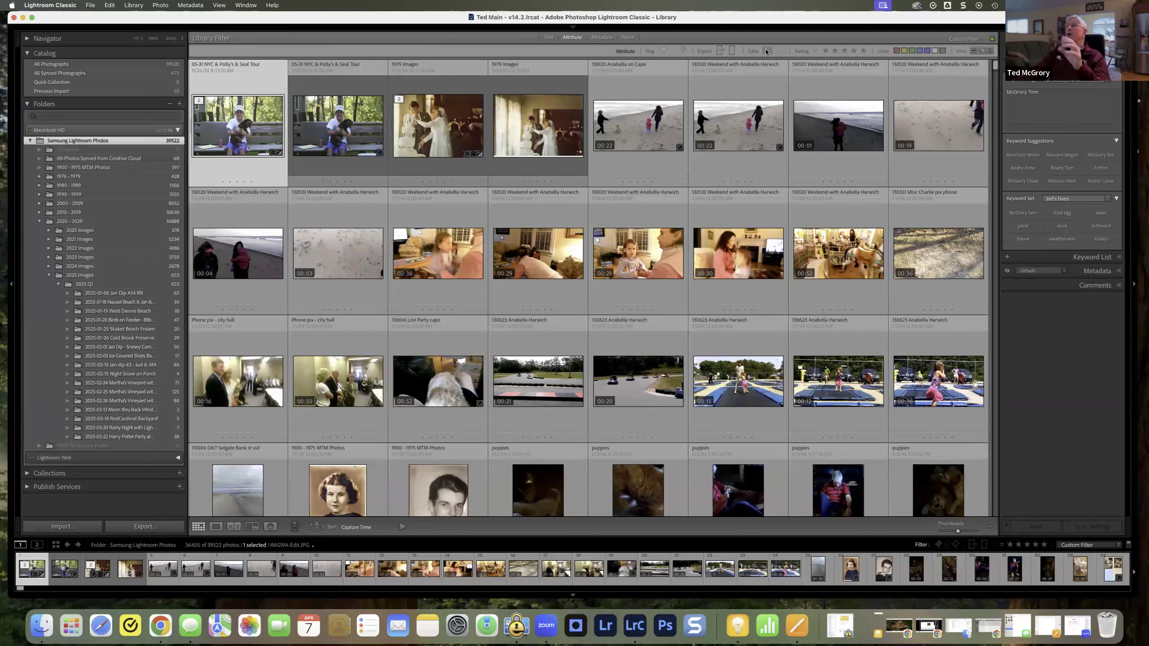
{"action": "left_click", "coordinate": [780, 53]}
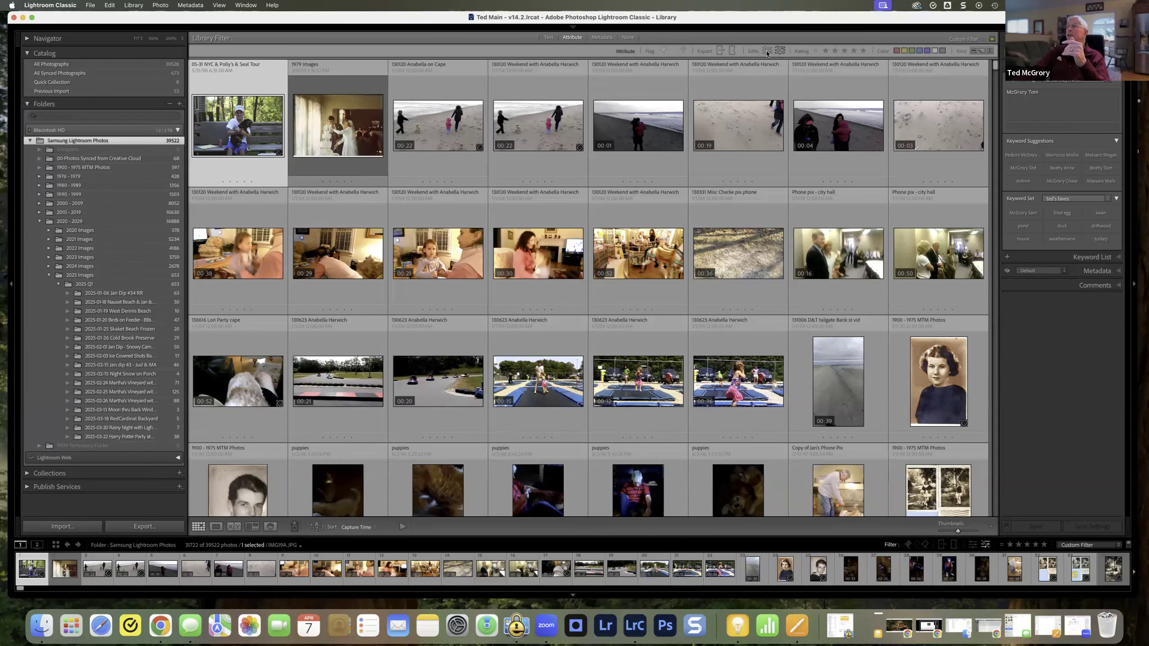
{"action": "left_click", "coordinate": [778, 51]}
{"action": "left_click", "coordinate": [779, 52]}
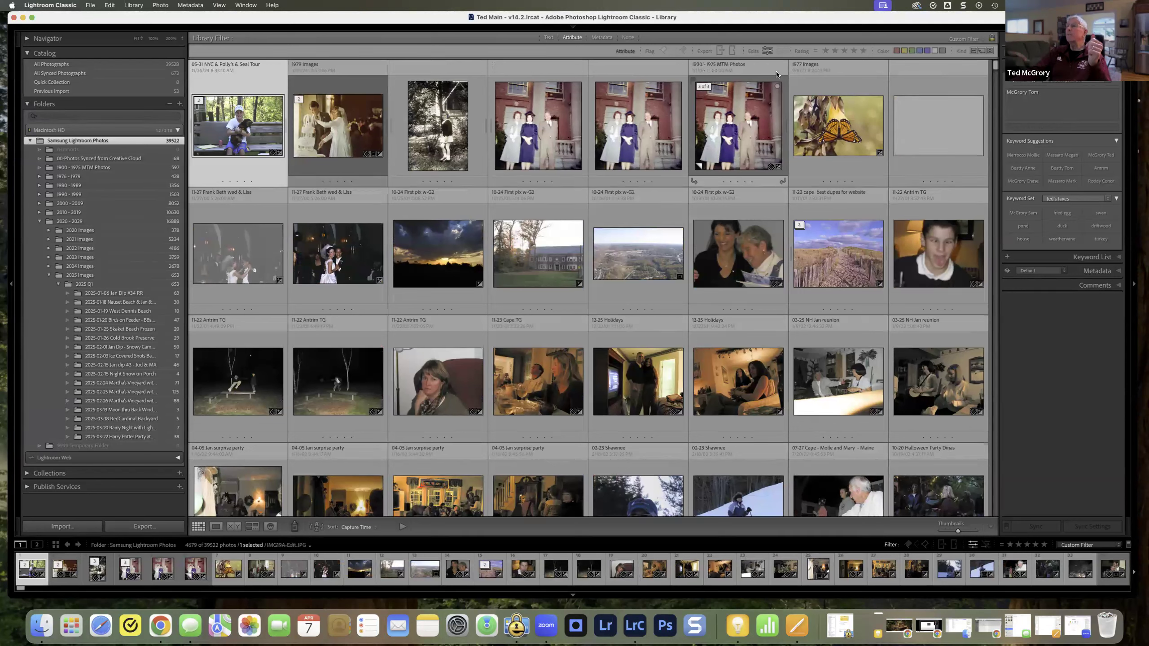
{"action": "left_click", "coordinate": [767, 53]}
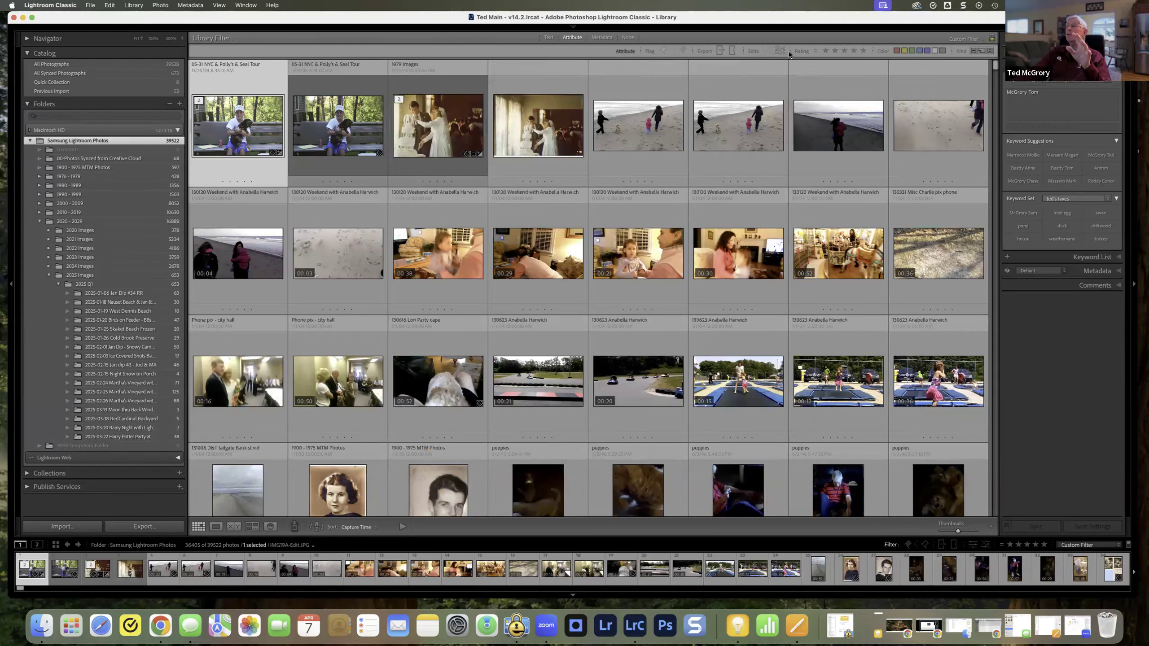
Step: Filter the photos by exact star rating, moving from one star up to four stars
{"action": "left_click", "coordinate": [815, 52]}
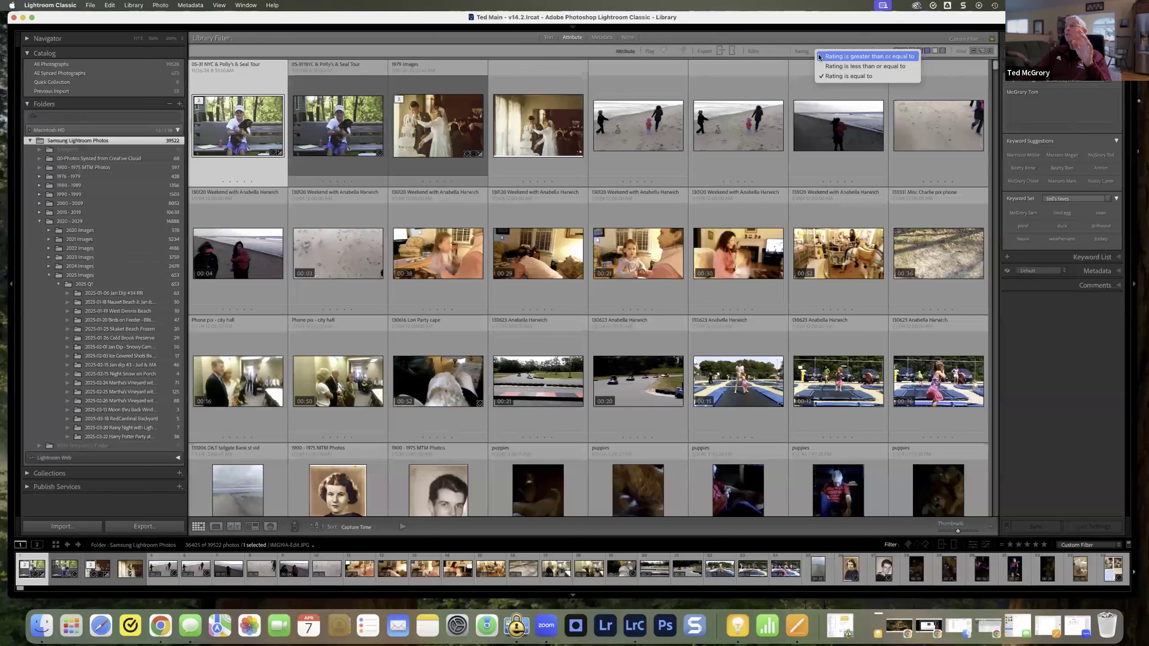
{"action": "left_click", "coordinate": [820, 56]}
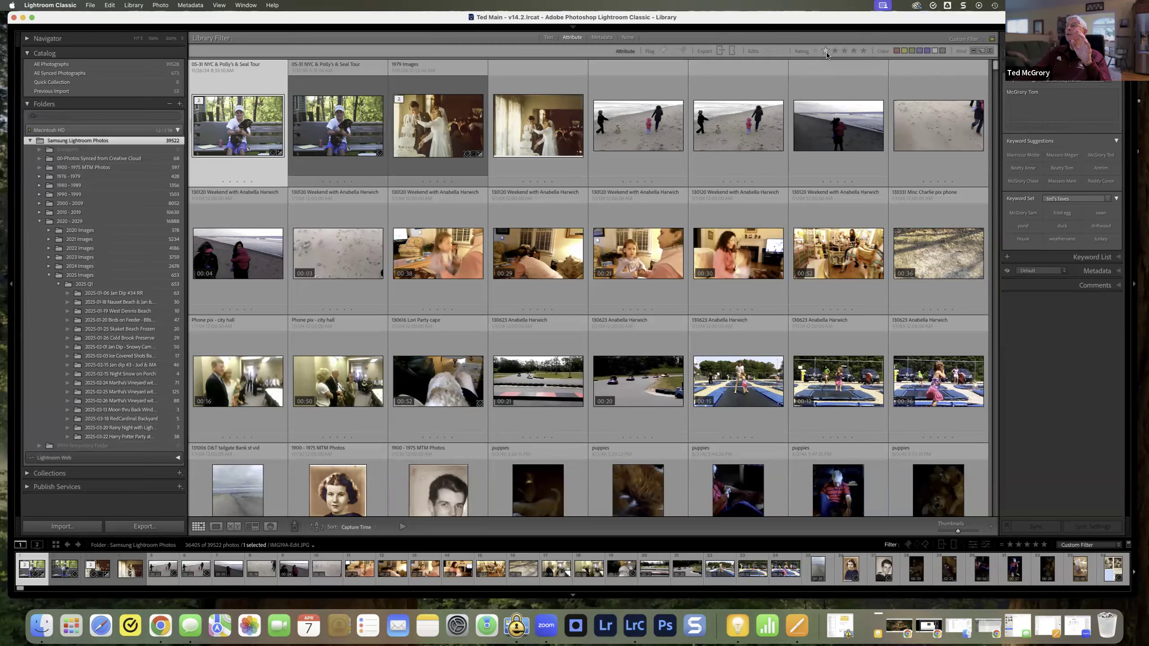
{"action": "left_click", "coordinate": [825, 51]}
{"action": "left_click", "coordinate": [835, 50]}
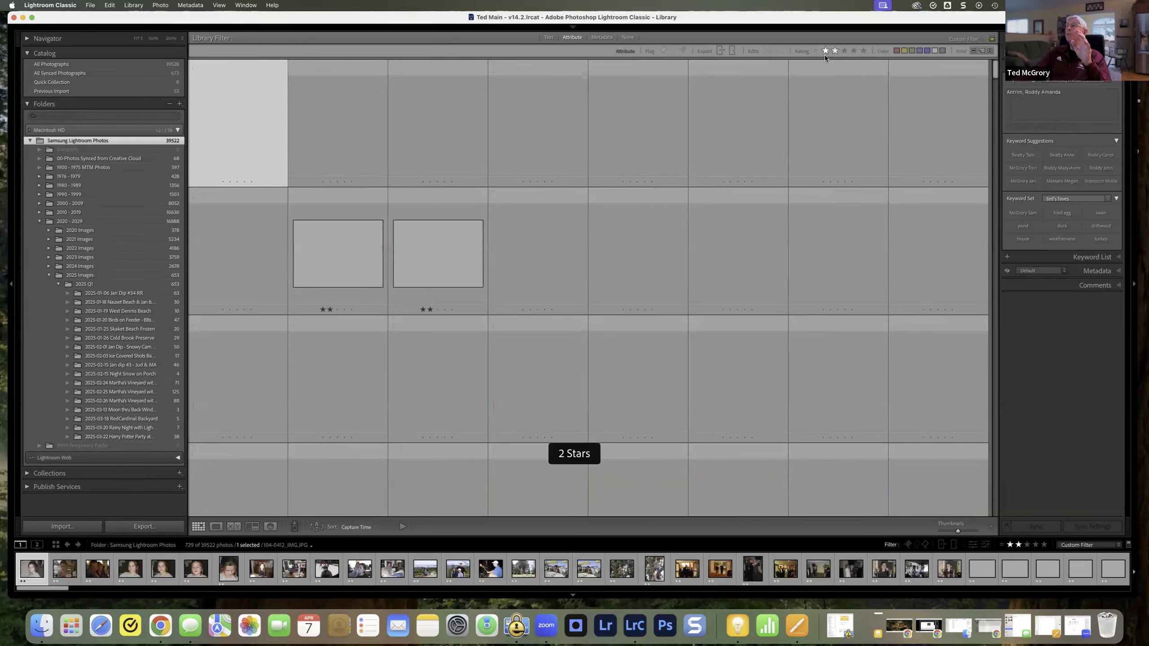
{"action": "left_click", "coordinate": [843, 51]}
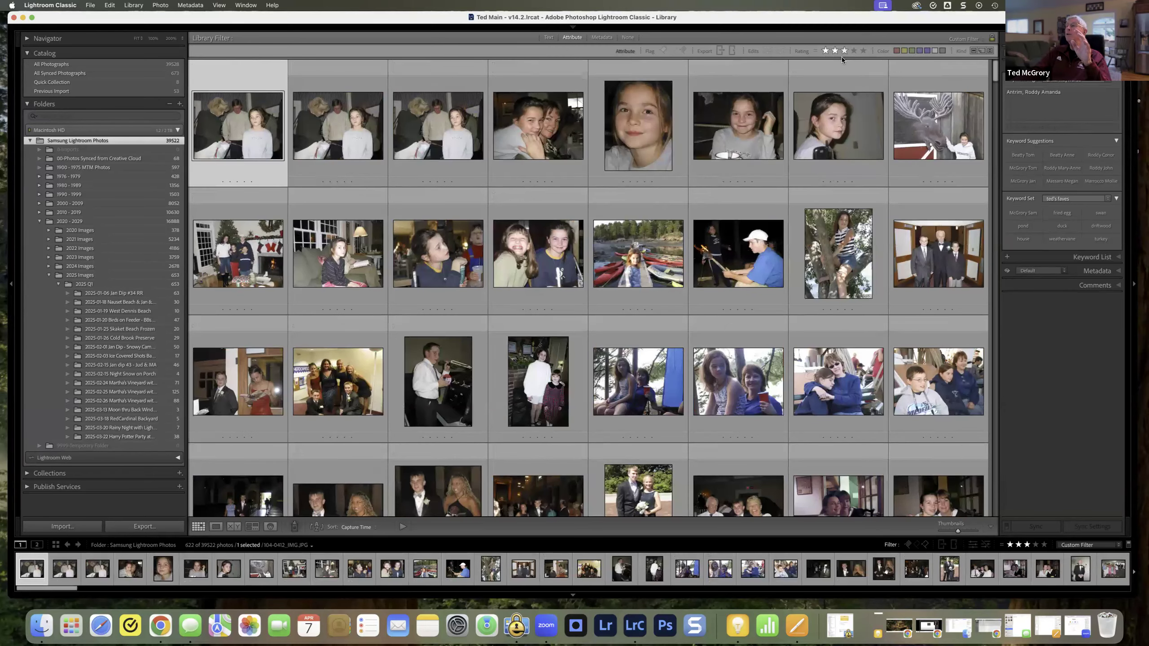
{"action": "left_click", "coordinate": [854, 51]}
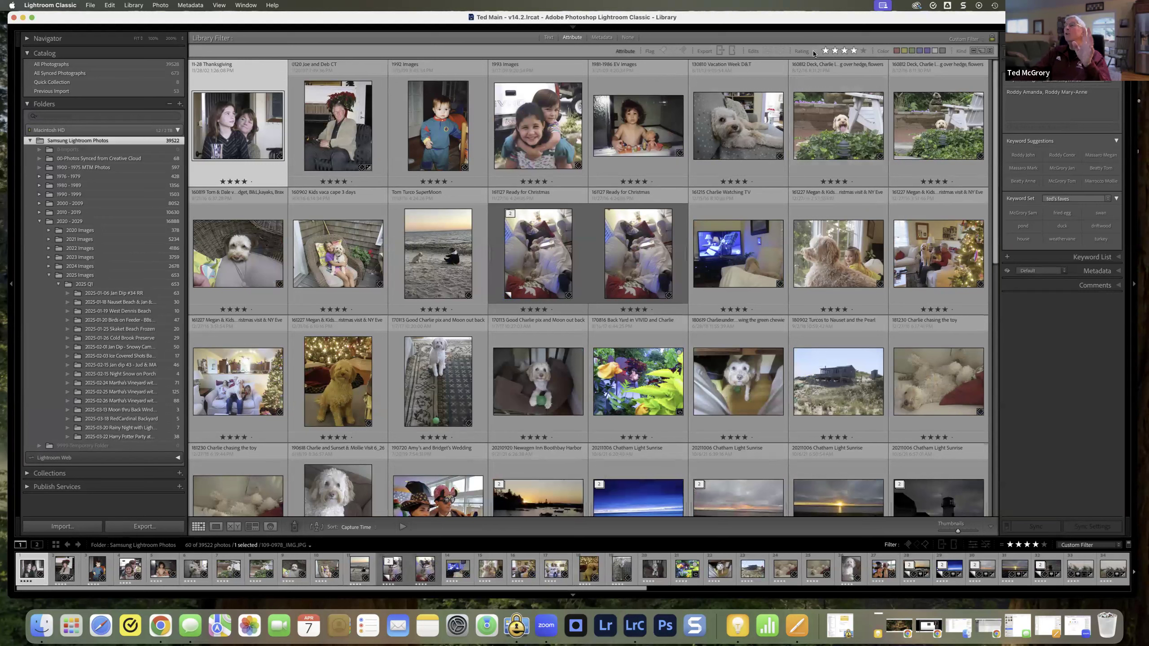
Step: Filter to one star and set the rating rule to greater than or equal to
{"action": "left_click", "coordinate": [813, 54]}
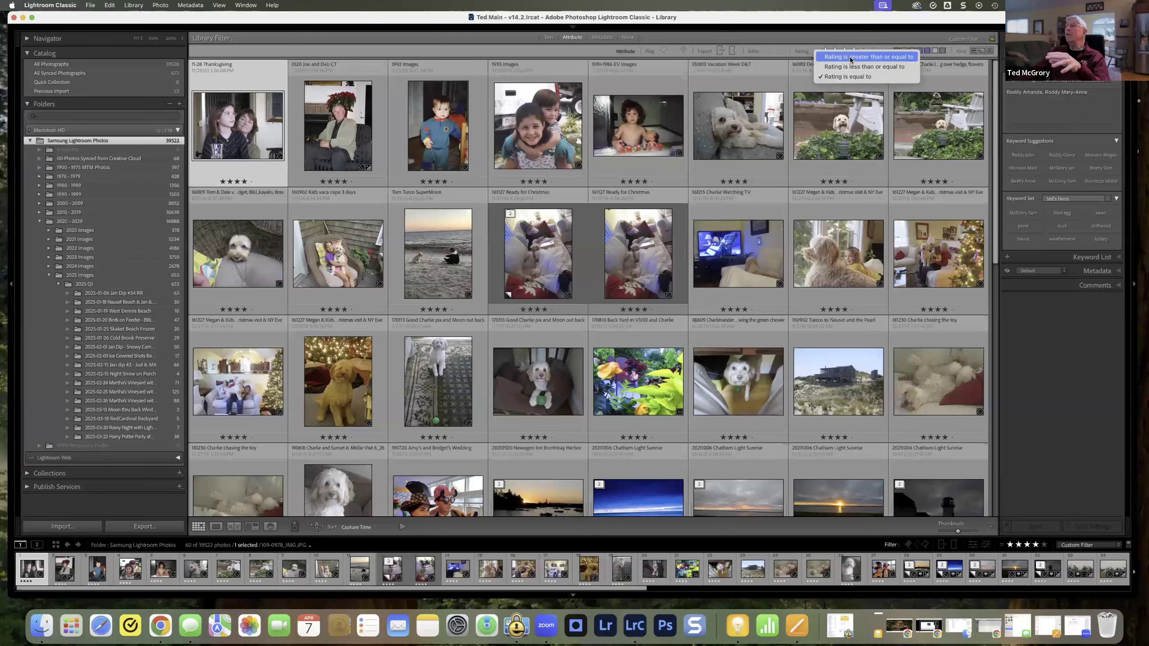
{"action": "left_click", "coordinate": [799, 57]}
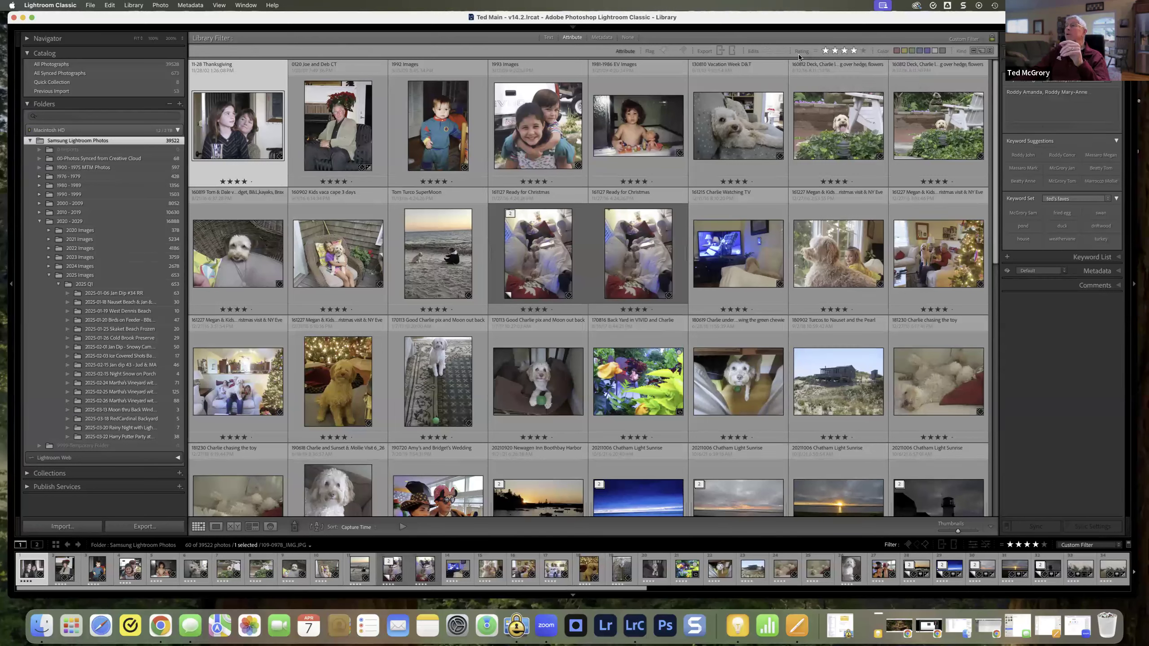
{"action": "left_click", "coordinate": [823, 52]}
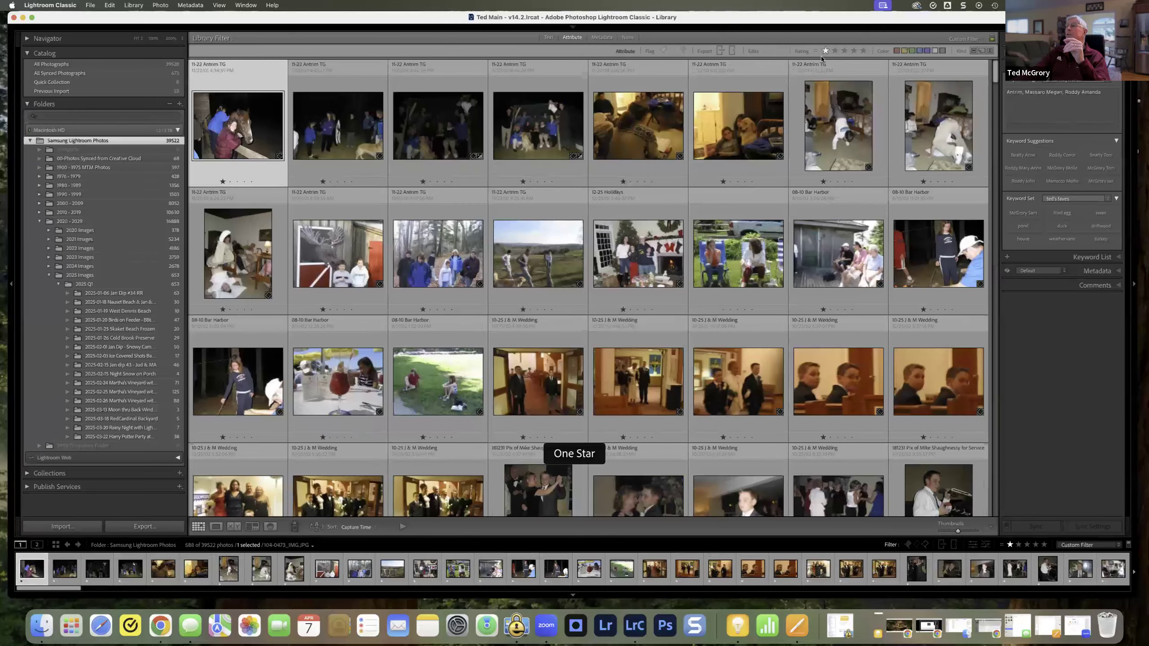
{"action": "left_click", "coordinate": [816, 51]}
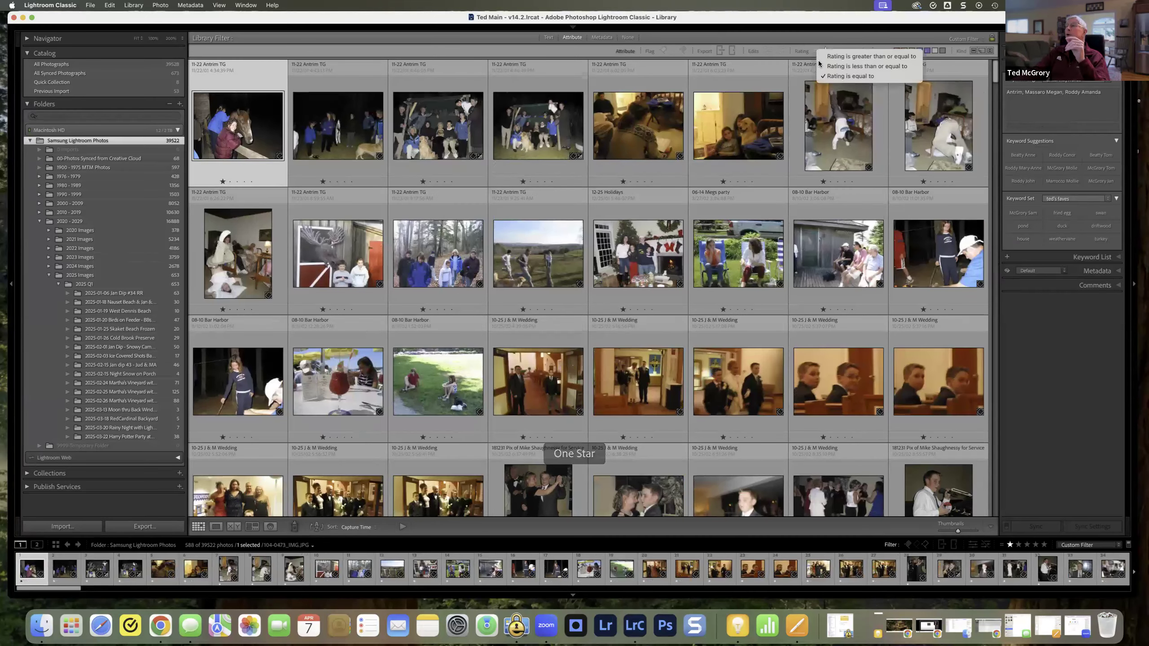
{"action": "left_click", "coordinate": [834, 57]}
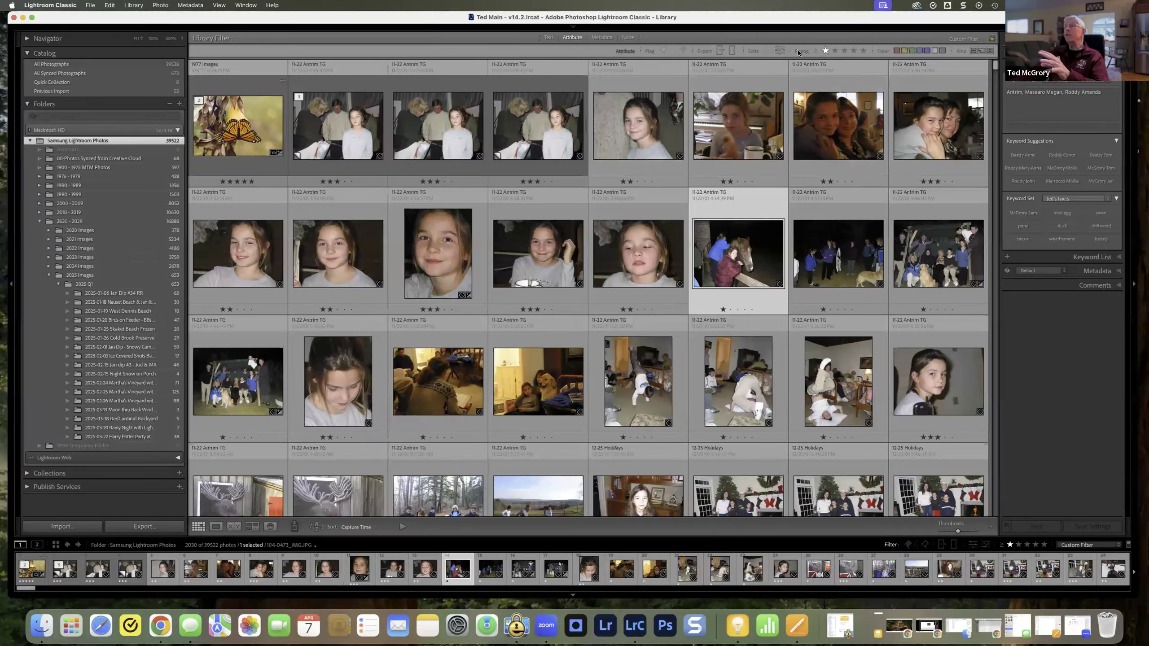
Step: Raise the rating filter to five stars and set its rule to equal to
{"action": "left_click", "coordinate": [863, 50]}
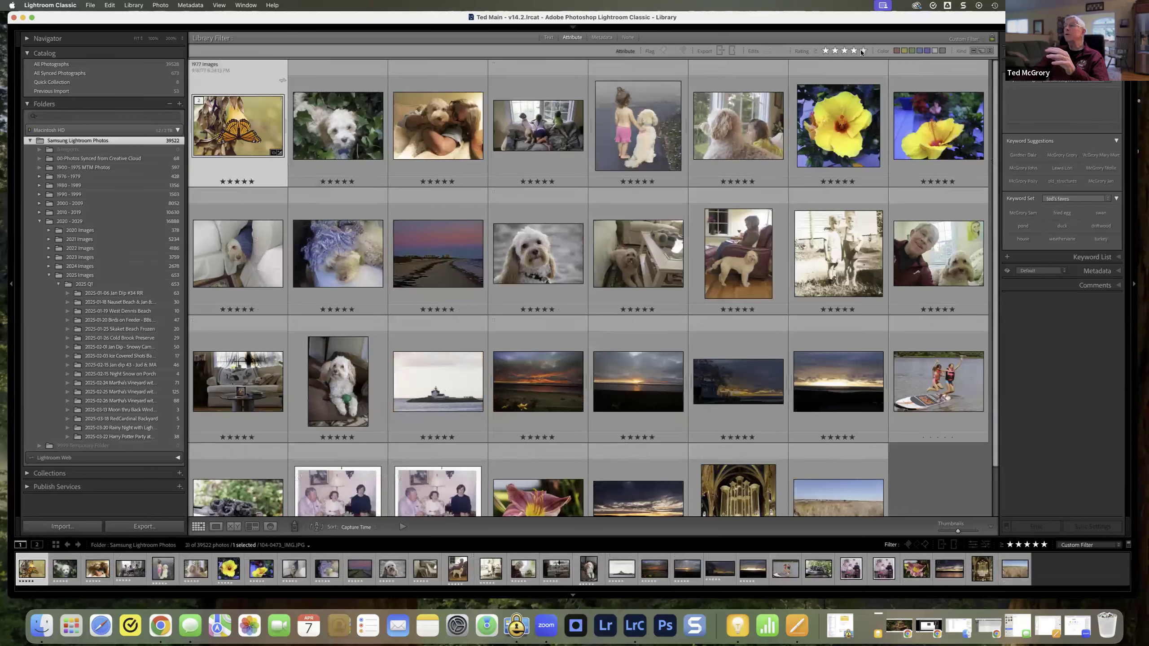
{"action": "left_click", "coordinate": [817, 51]}
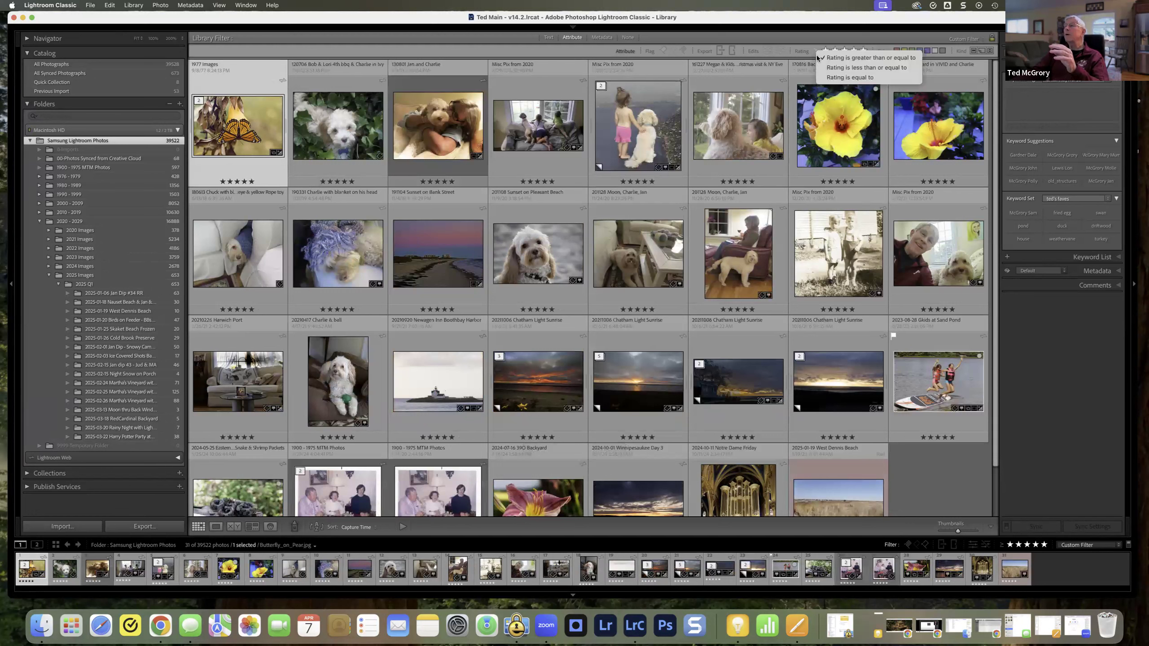
{"action": "left_click", "coordinate": [827, 76]}
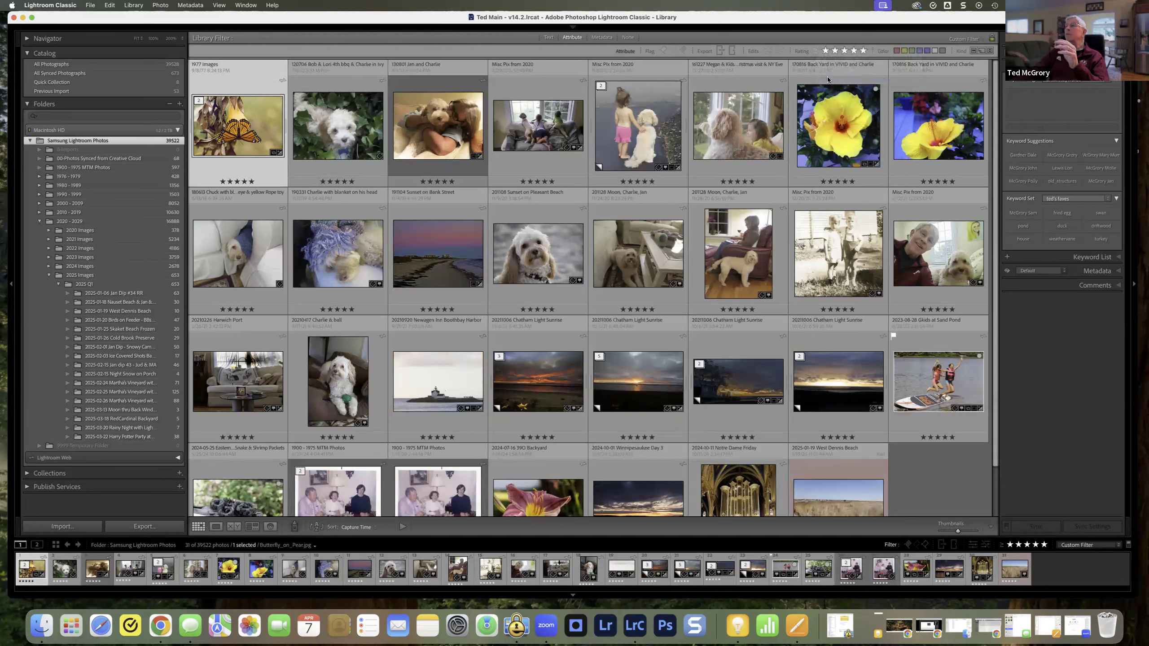
{"action": "left_click", "coordinate": [816, 53]}
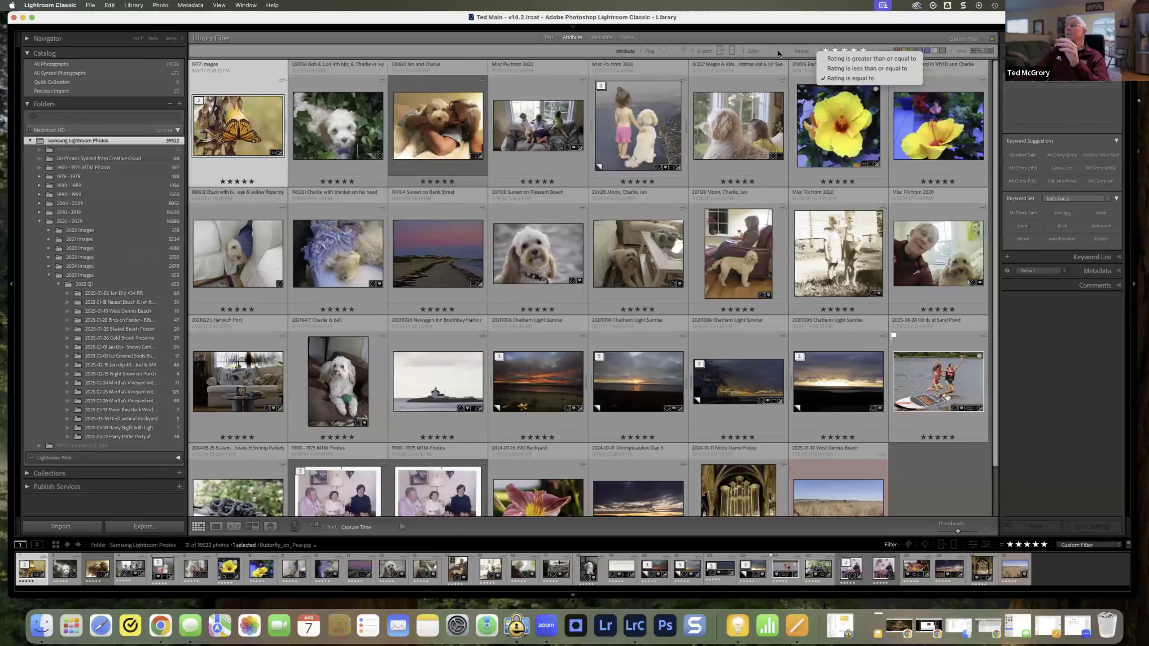
{"action": "left_click", "coordinate": [770, 39]}
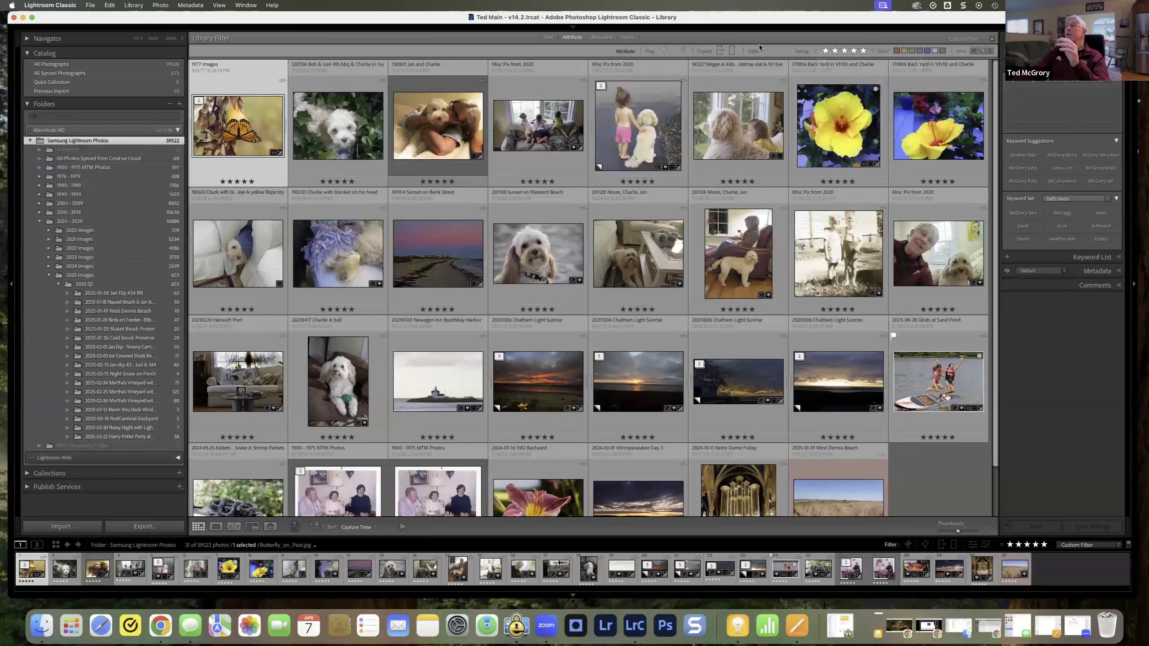
Step: Narrow the five-star photos to exported ones, and replace that filter with the edited one
{"action": "left_click", "coordinate": [720, 51]}
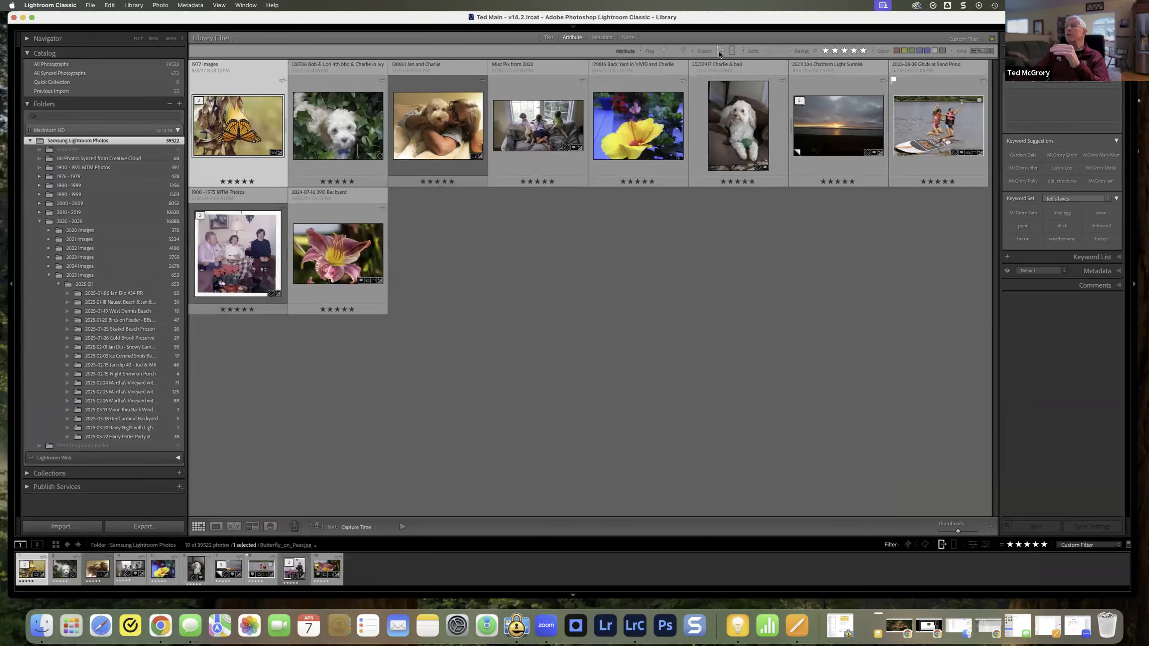
{"action": "left_click", "coordinate": [720, 52]}
{"action": "left_click", "coordinate": [767, 52]}
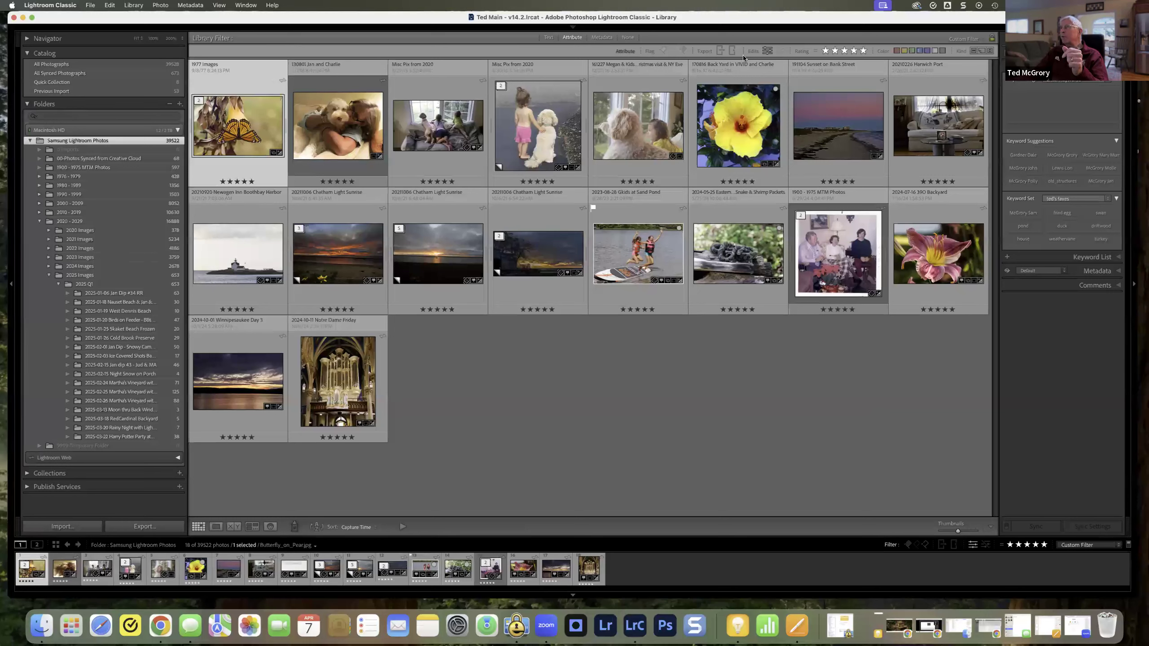
Step: Filter the edited photos to a rating equal to one star, and clear the star rating filter
{"action": "left_click", "coordinate": [814, 53]}
{"action": "left_click", "coordinate": [846, 77]}
{"action": "left_click", "coordinate": [825, 50]}
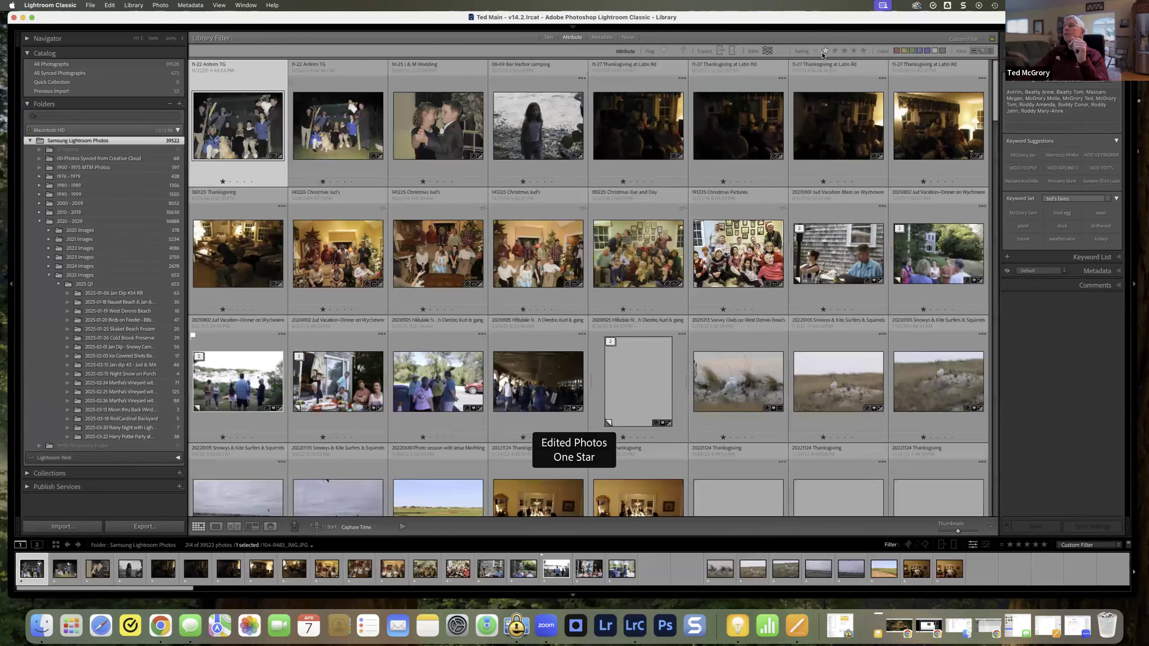
{"action": "left_click", "coordinate": [835, 50]}
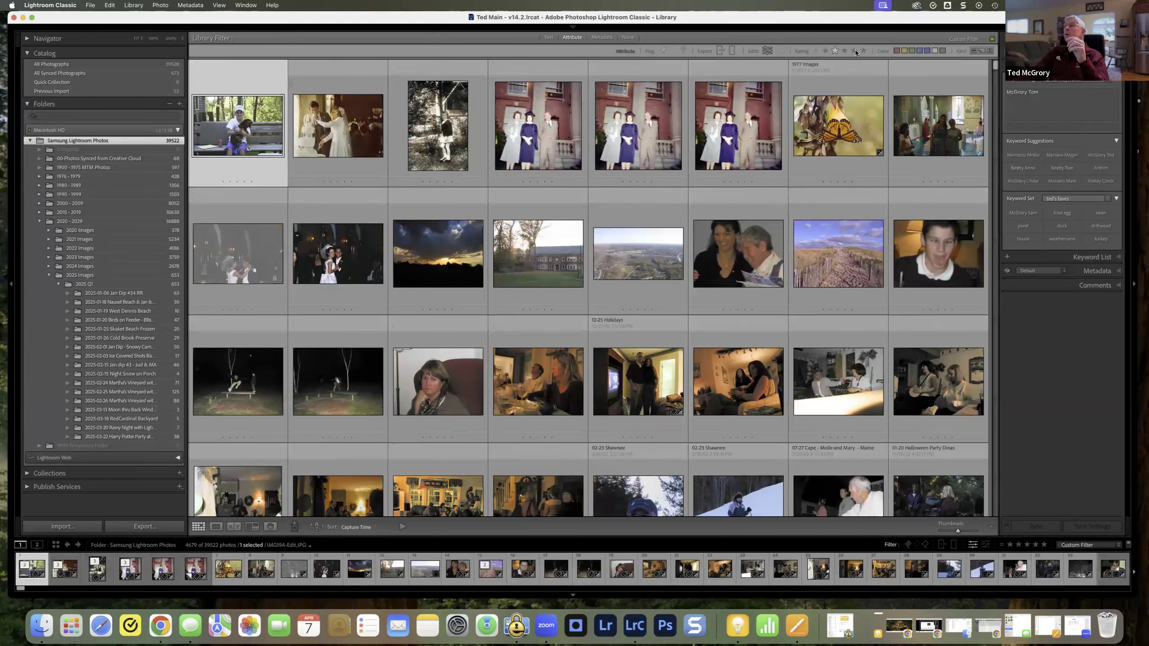
Step: Filter the edited photos by three stars and by one star, clearing the star rating filter at the end
{"action": "left_click", "coordinate": [854, 50]}
{"action": "left_click", "coordinate": [844, 51]}
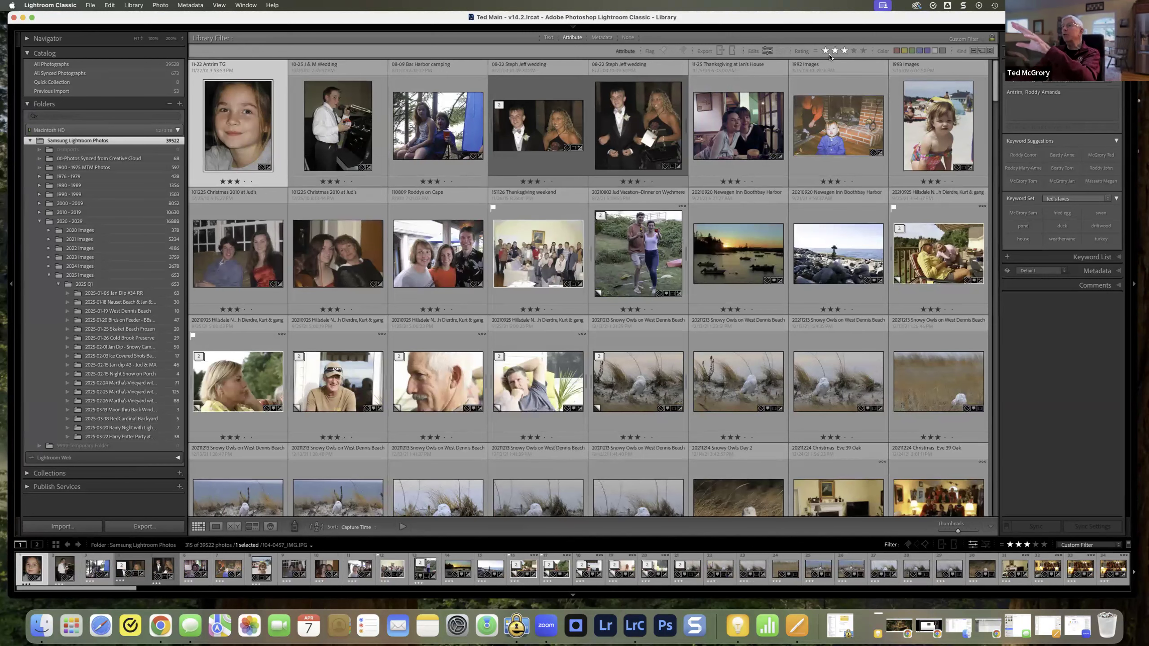
{"action": "left_click", "coordinate": [825, 51]}
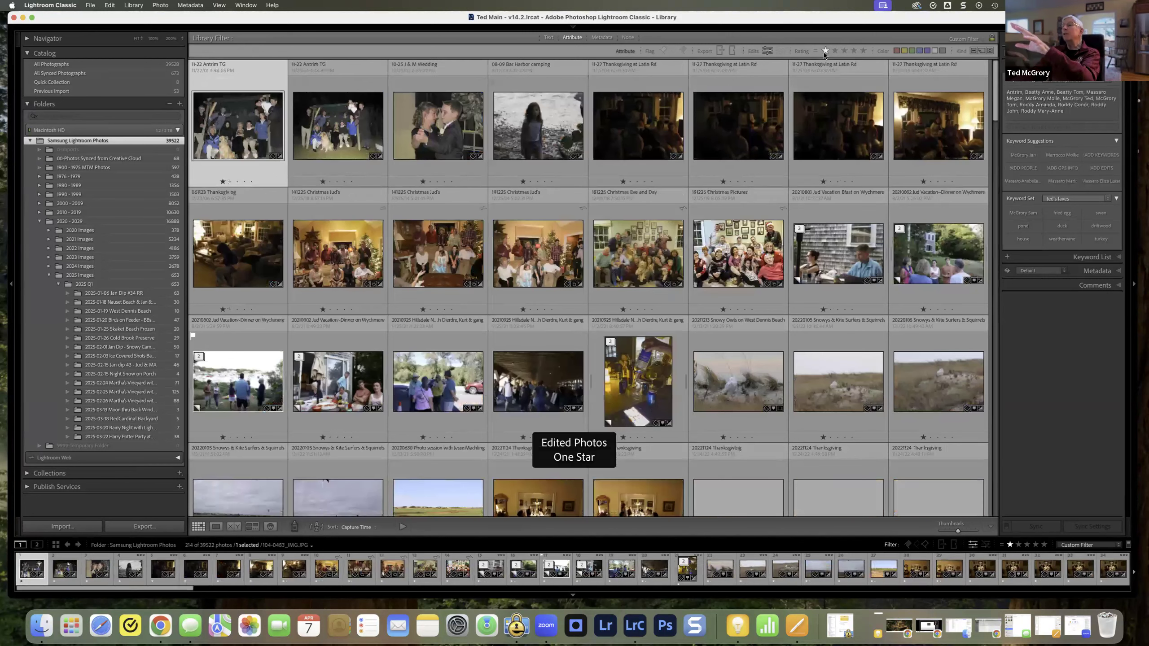
{"action": "left_click", "coordinate": [825, 51]}
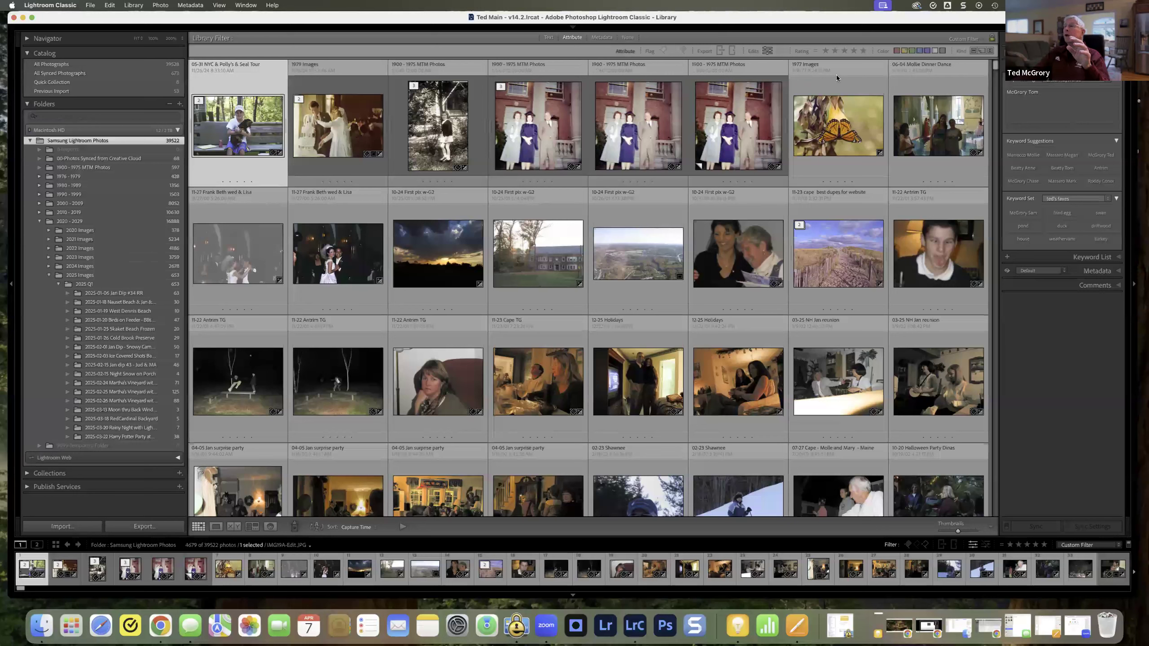
Step: Narrow the edited photos to those with the red color label
{"action": "mouse_move", "coordinate": [893, 28]}
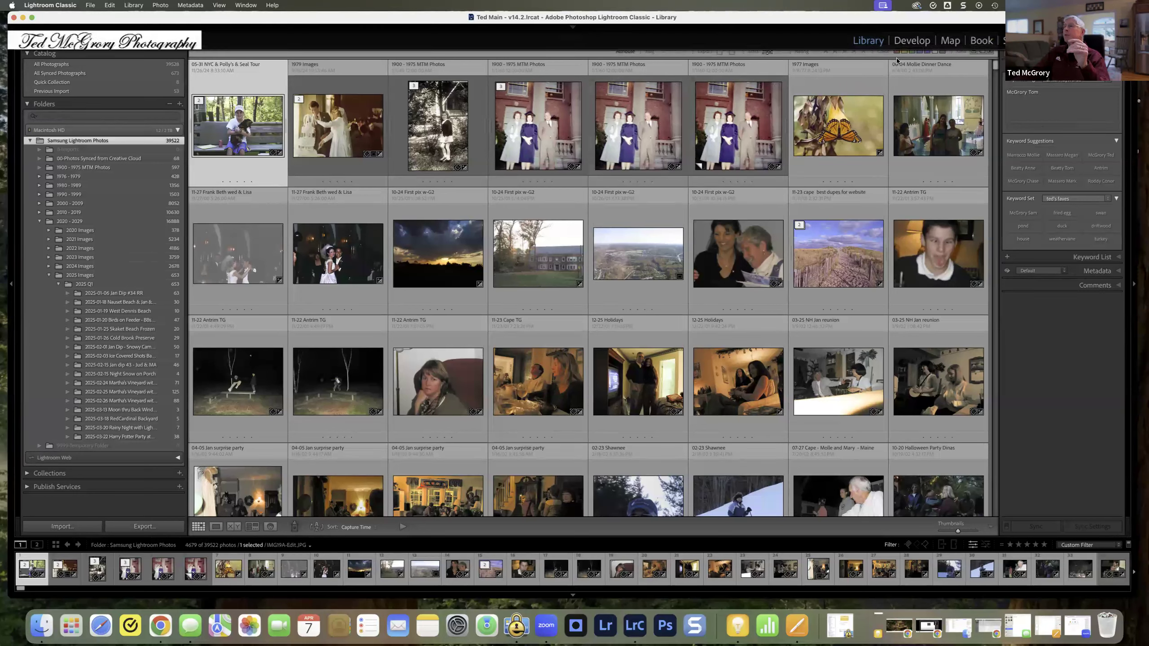
{"action": "left_click", "coordinate": [896, 51]}
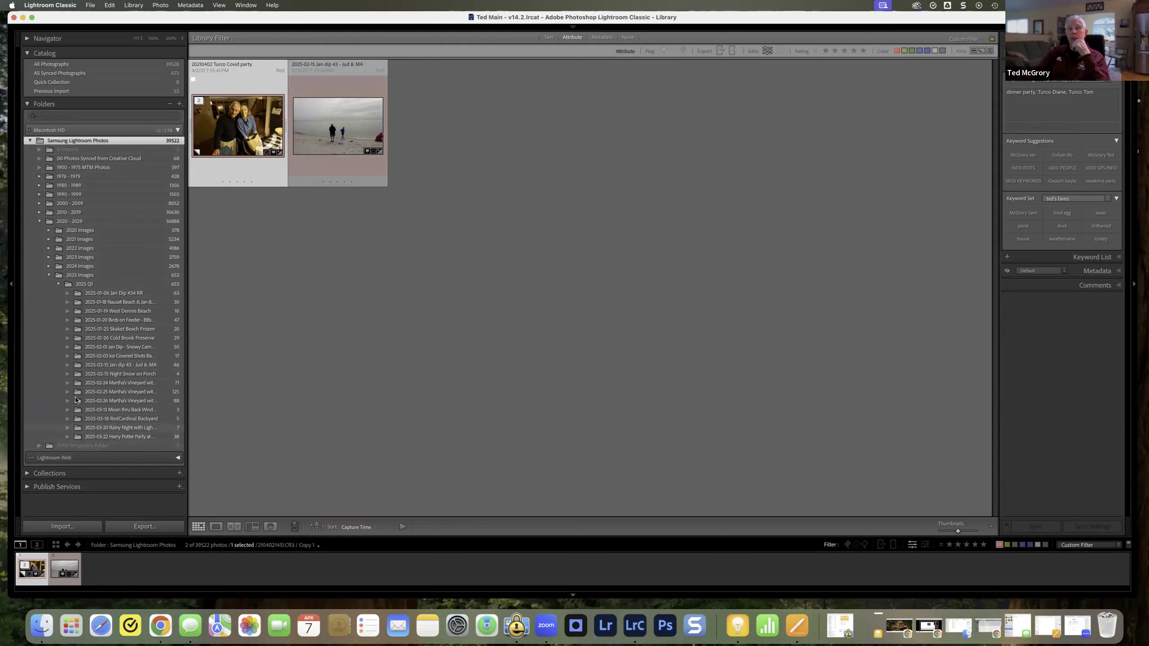
Step: Expand the 2024 Images folder and add a red color label to the 2025-02-15 Night Snow on Porch folder
{"action": "left_click", "coordinate": [48, 267]}
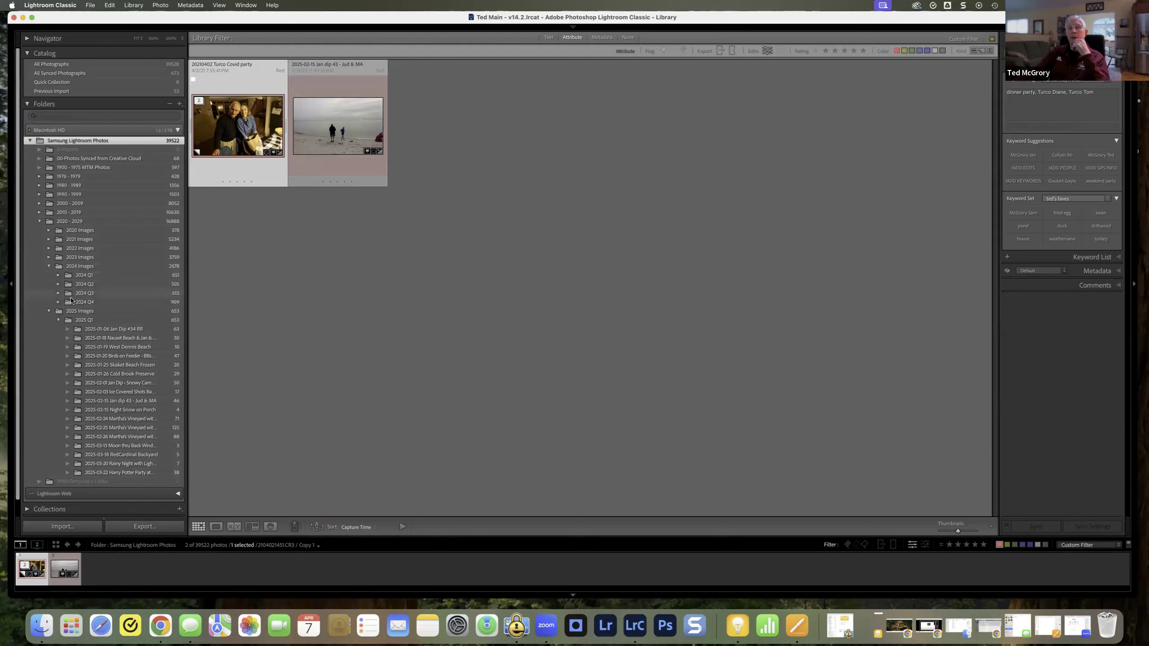
{"action": "scroll", "coordinate": [97, 356], "scroll_direction": "down", "scroll_amount": 2}
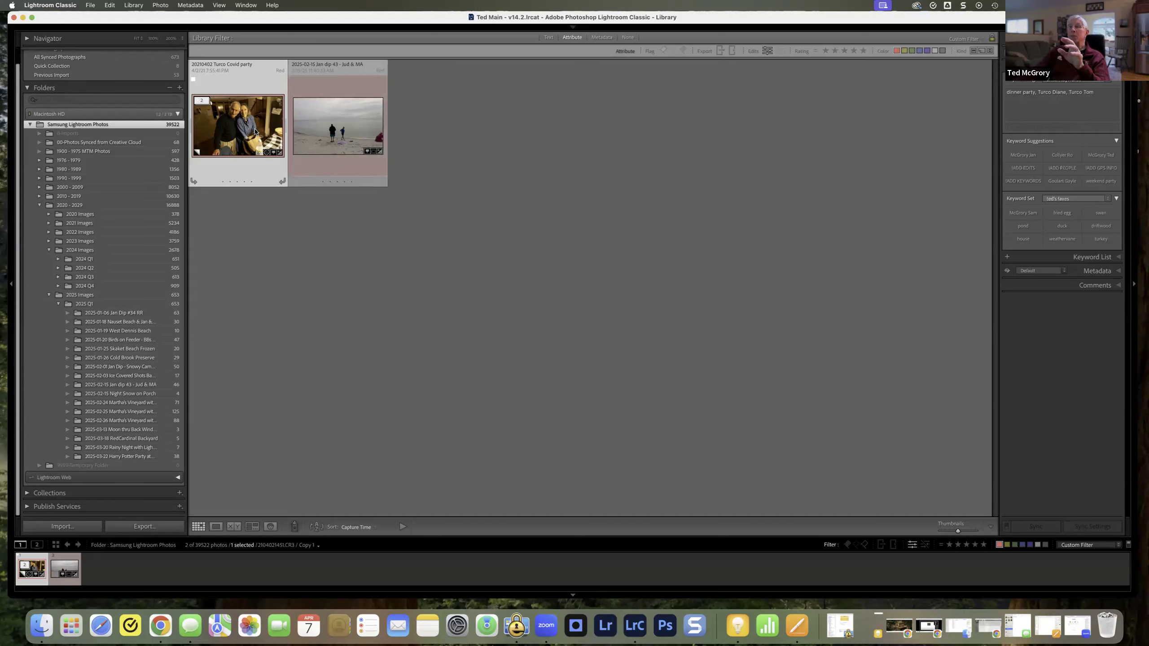
{"action": "left_click", "coordinate": [165, 394]}
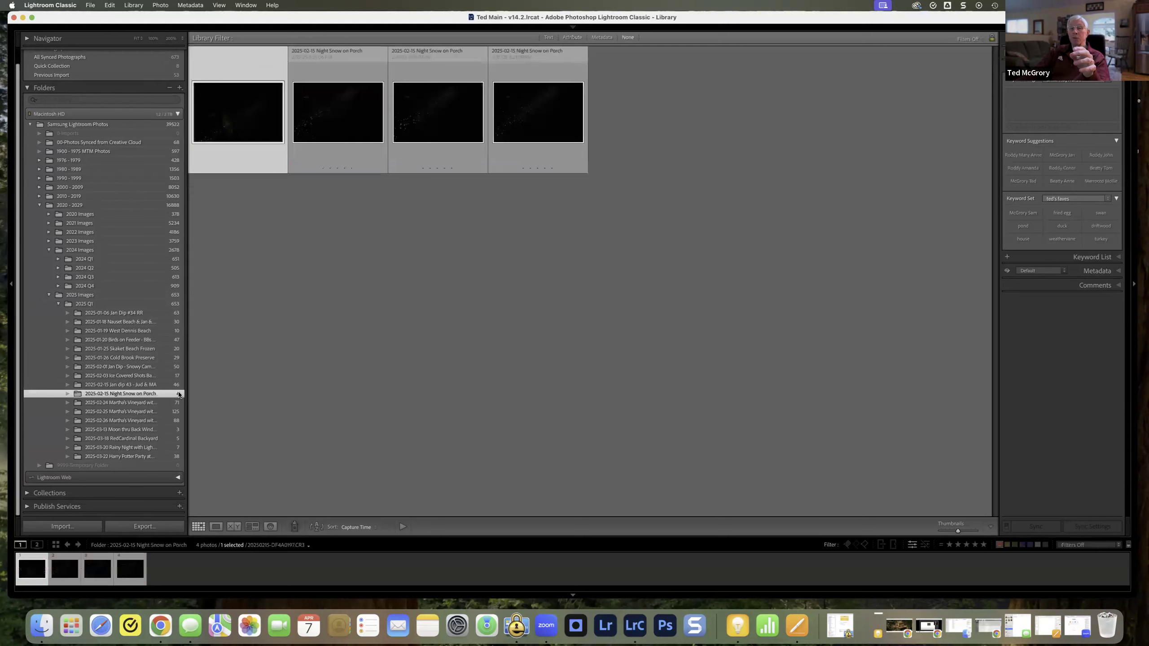
{"action": "right_click", "coordinate": [181, 394]}
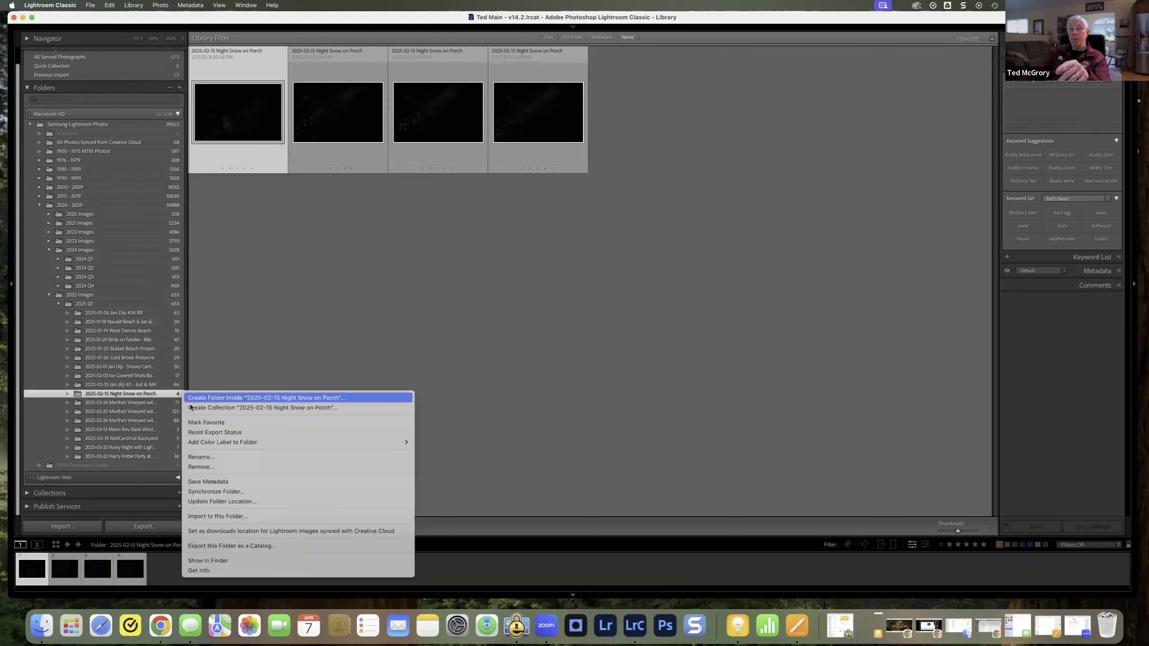
{"action": "mouse_move", "coordinate": [222, 443]}
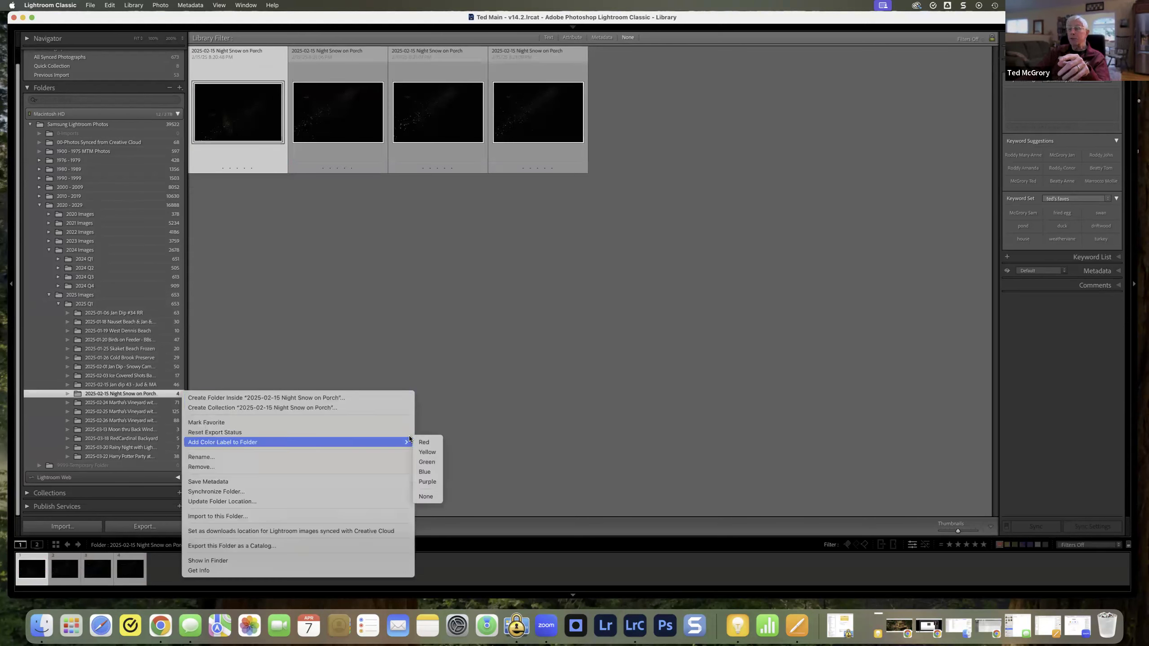
{"action": "left_click", "coordinate": [421, 442]}
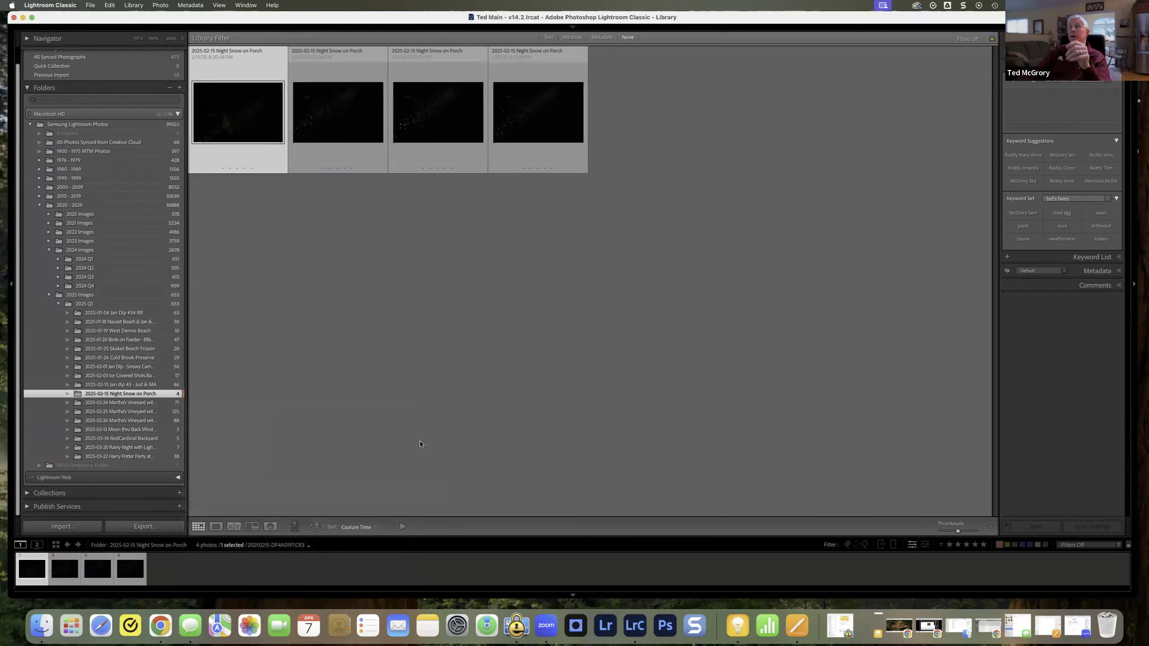
{"action": "left_click", "coordinate": [233, 248]}
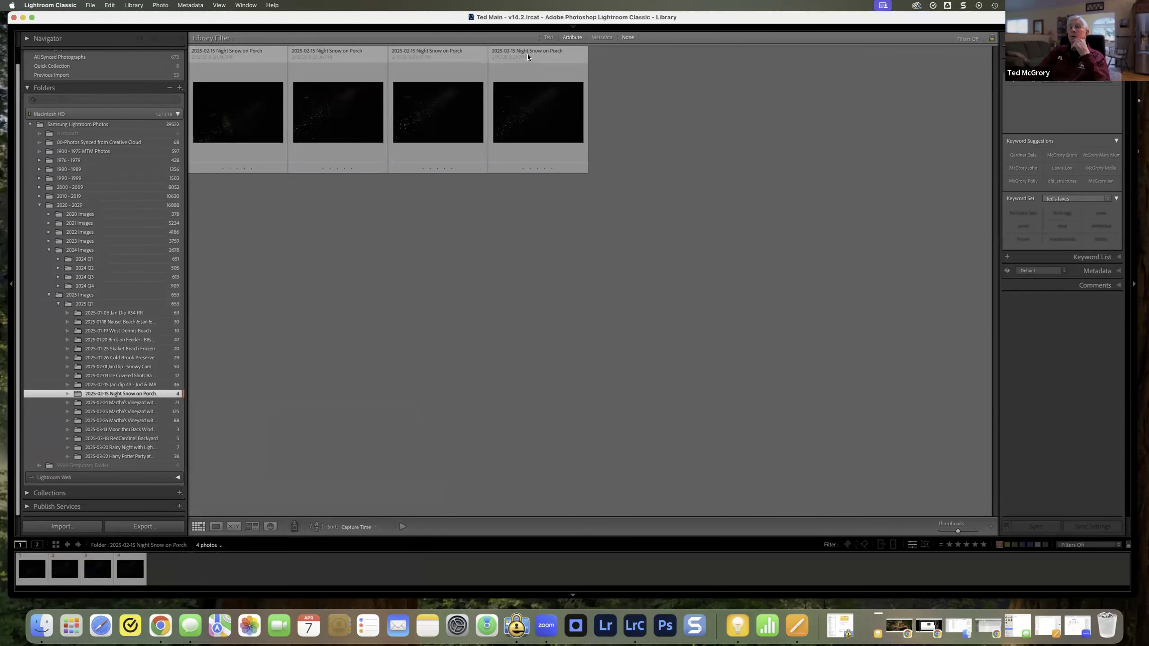
Step: Return to the Samsung Lightroom Photos folder and apply the attribute filter for red-labeled photos, toggling the red label off and on
{"action": "left_click", "coordinate": [99, 125]}
{"action": "mouse_move", "coordinate": [791, 34]}
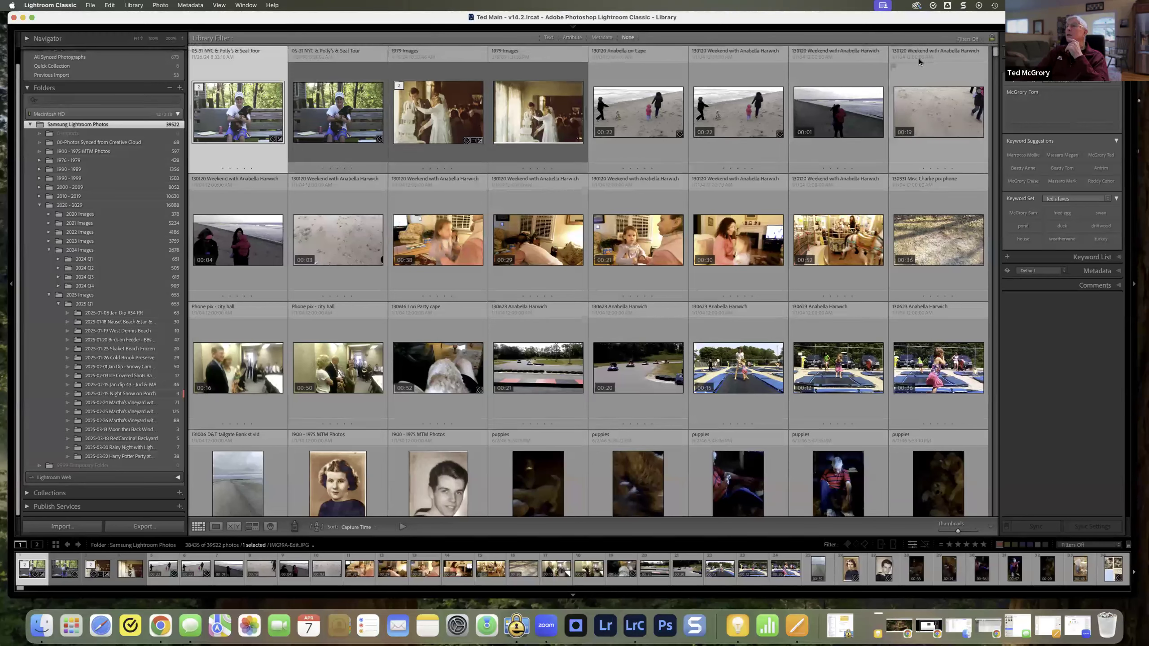
{"action": "left_click", "coordinate": [578, 41]}
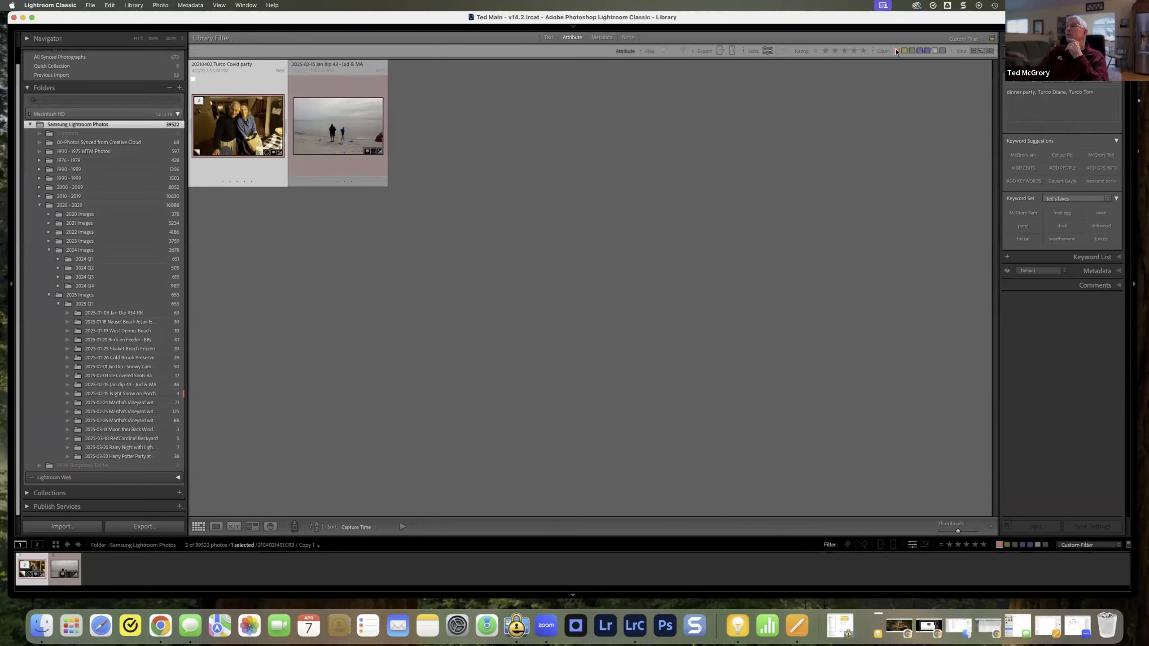
{"action": "left_click", "coordinate": [896, 51]}
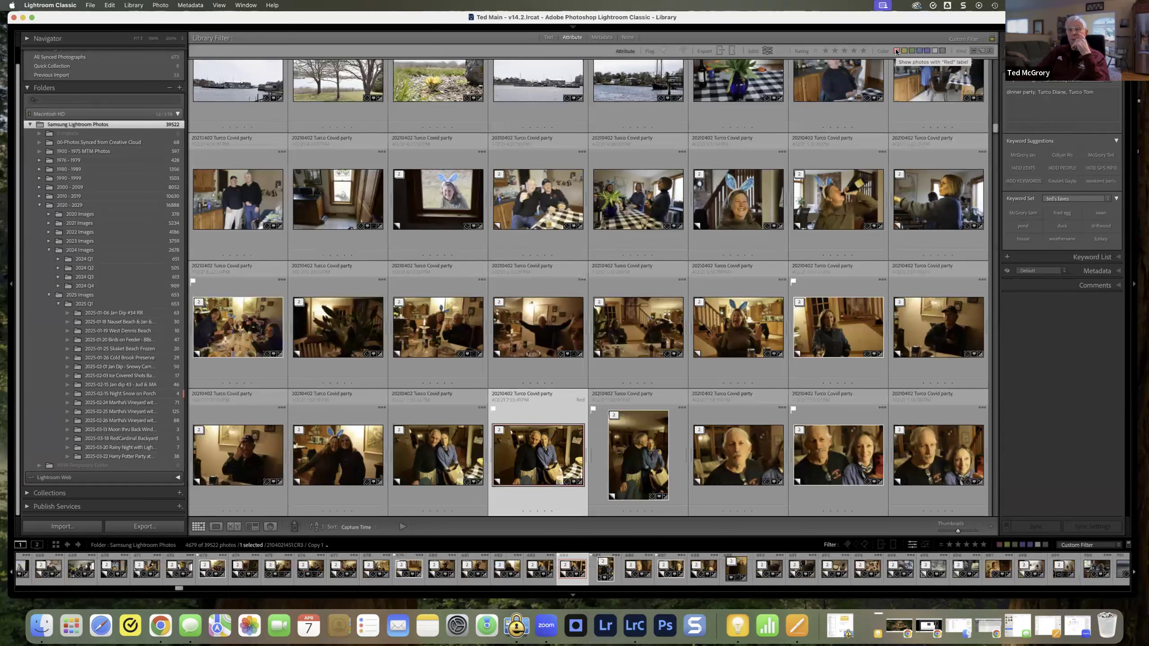
{"action": "left_click", "coordinate": [897, 51]}
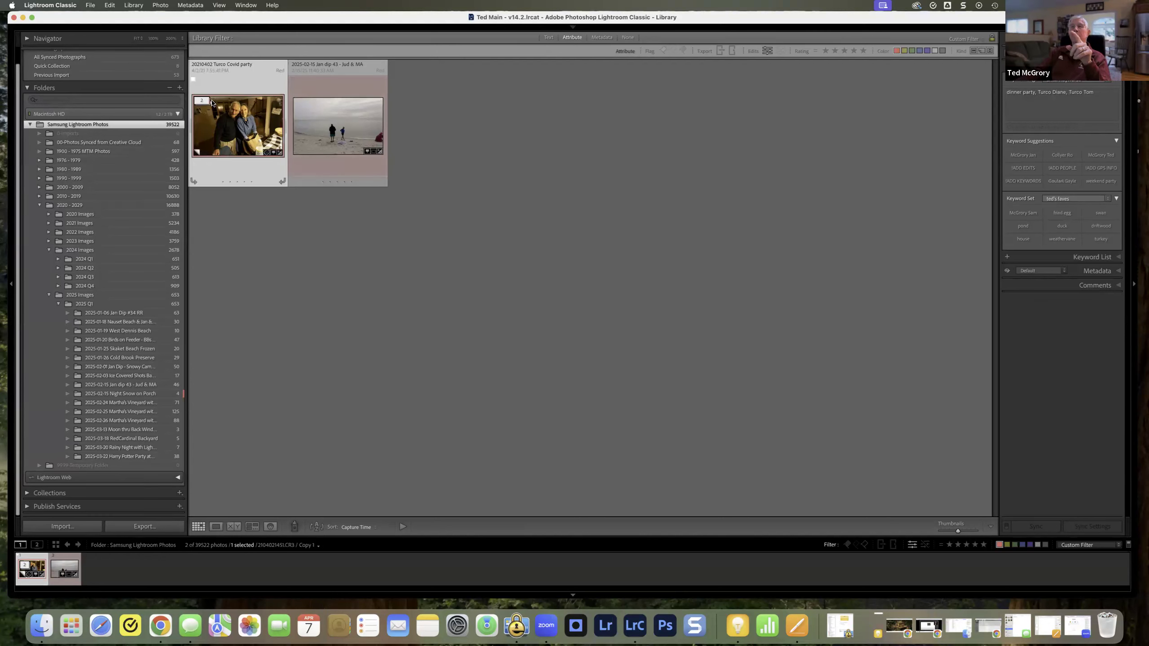
{"action": "right_click", "coordinate": [329, 85]}
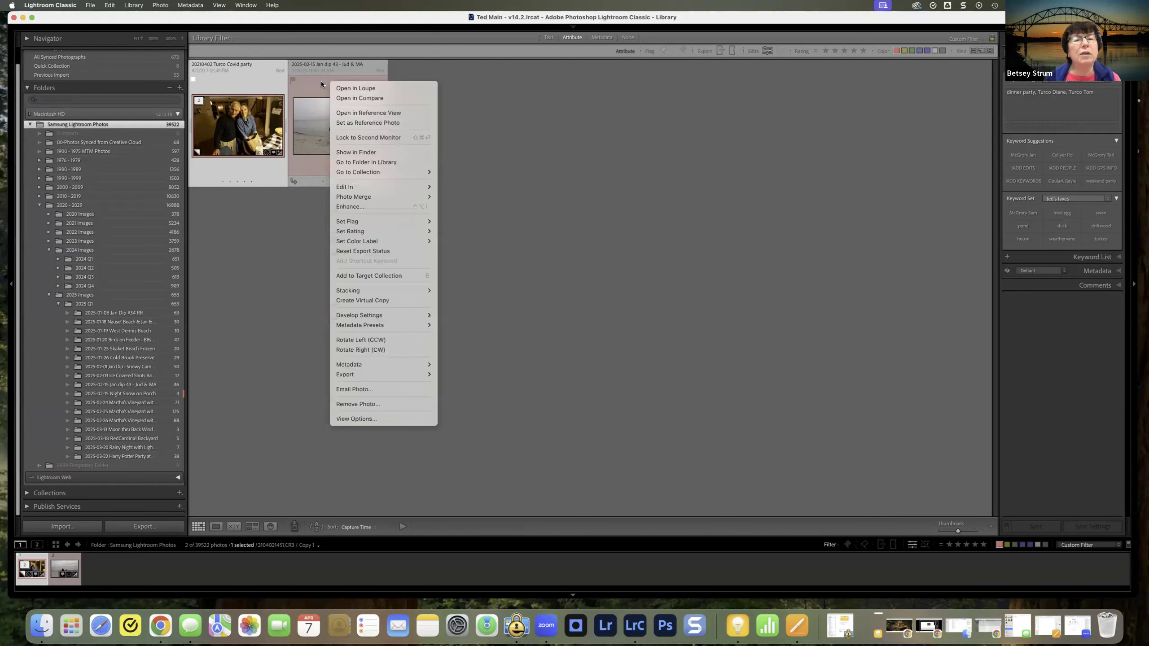
{"action": "left_click", "coordinate": [318, 81]}
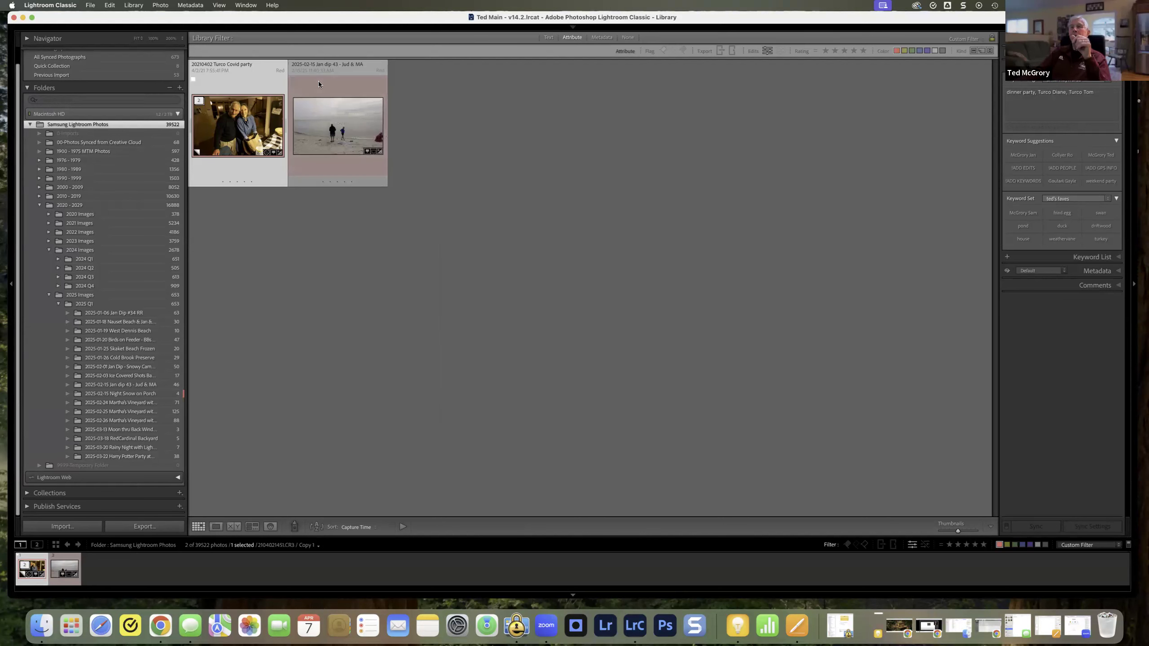
{"action": "left_click", "coordinate": [325, 117]}
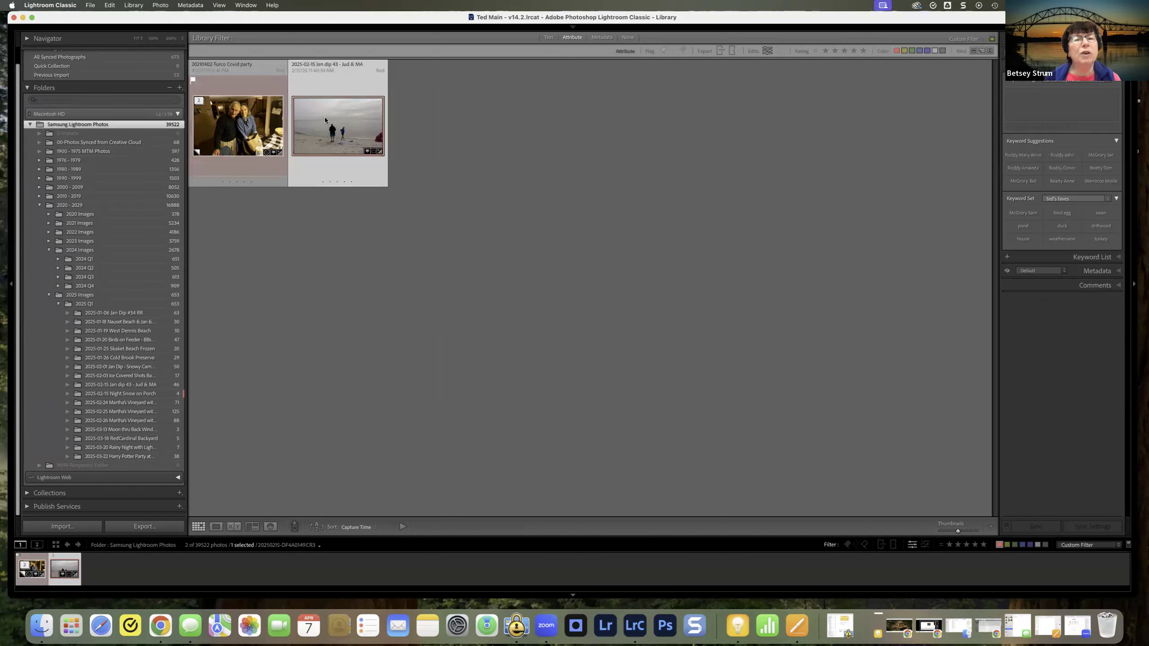
{"action": "left_click", "coordinate": [222, 131]}
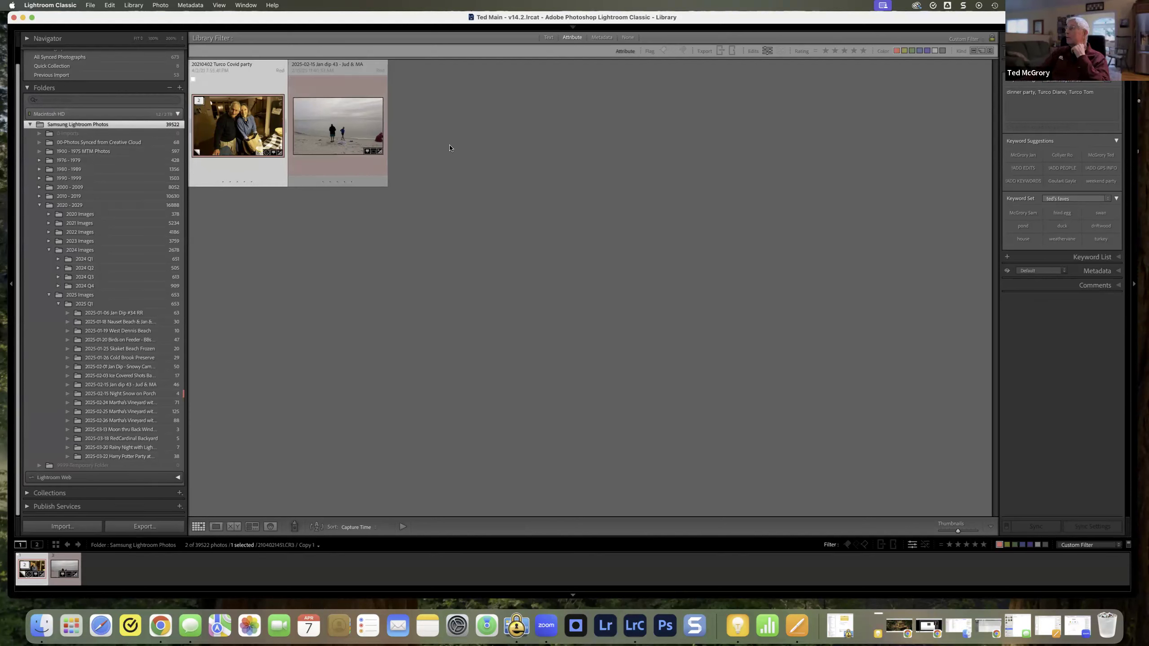
{"action": "left_click", "coordinate": [342, 227]}
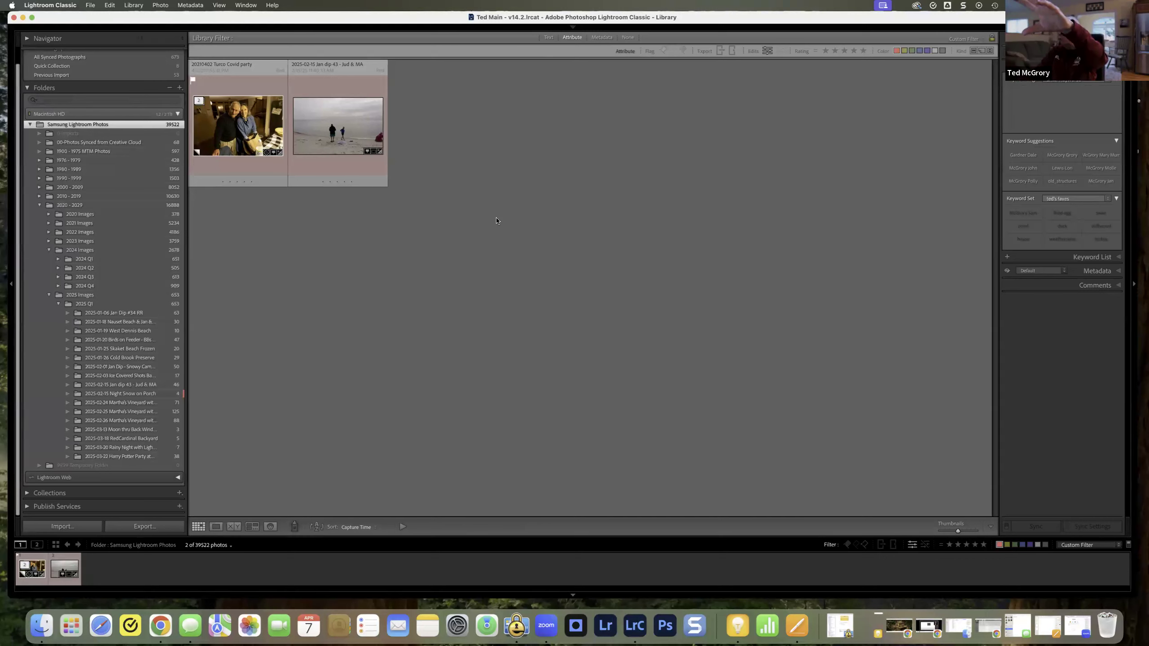
{"action": "left_click", "coordinate": [248, 127]}
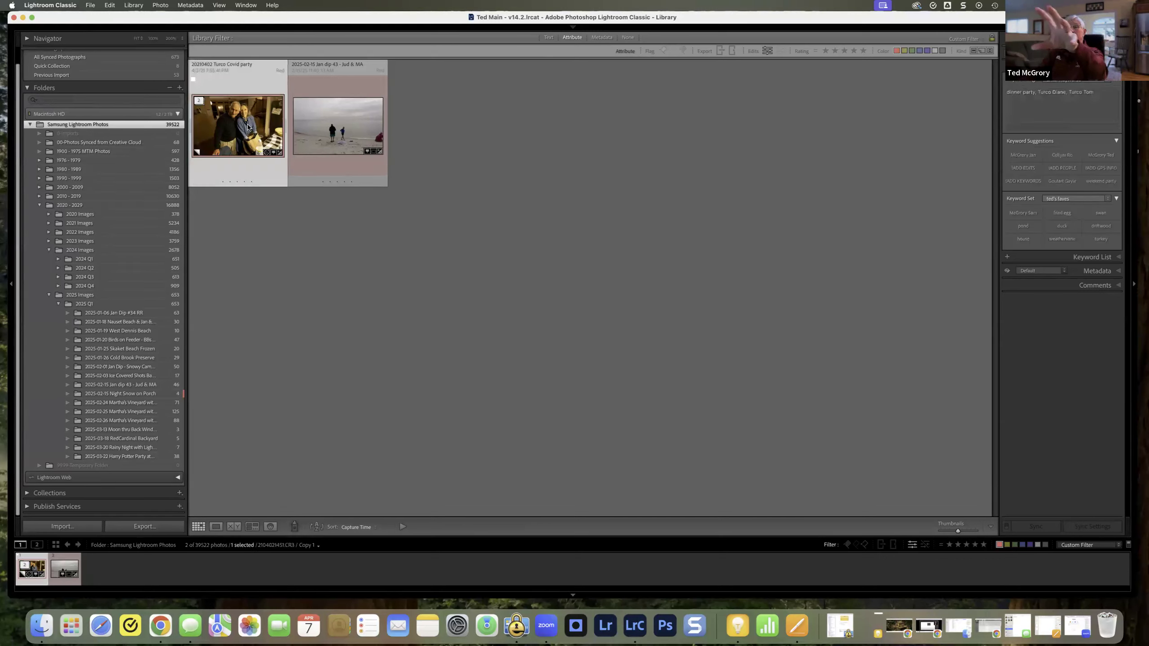
{"action": "left_click", "coordinate": [494, 134]}
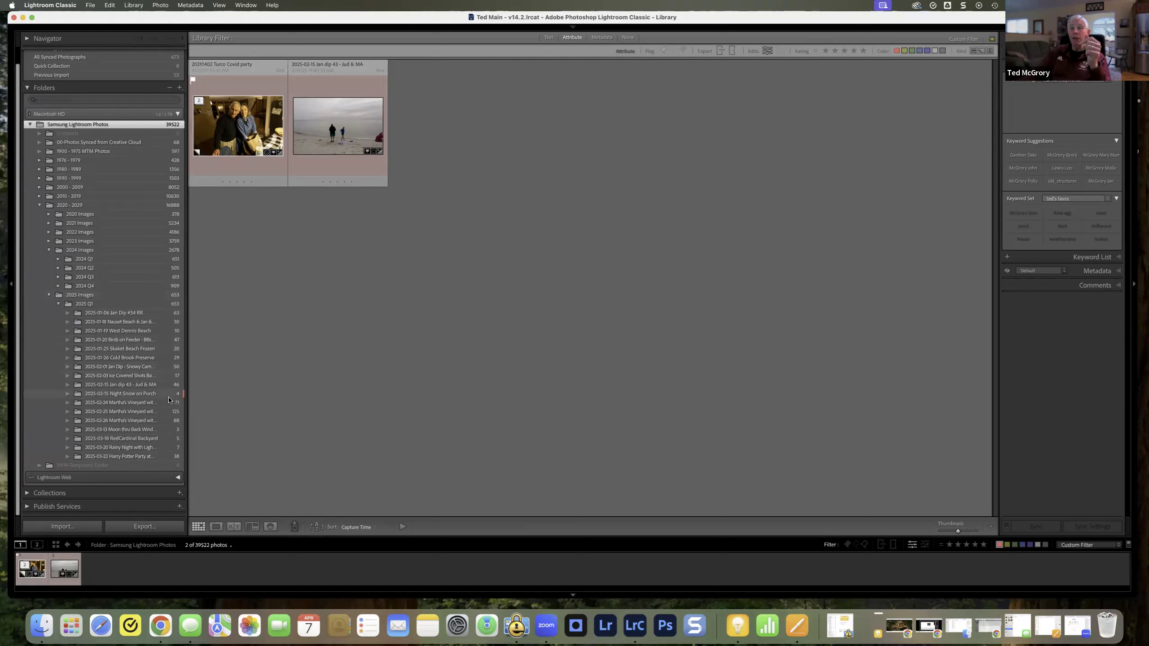
Step: Assign the red color label to the first flying-bird photo in the 2025-01-26 Cold Brook Preserve folder
{"action": "left_click", "coordinate": [144, 359]}
{"action": "right_click", "coordinate": [232, 203]}
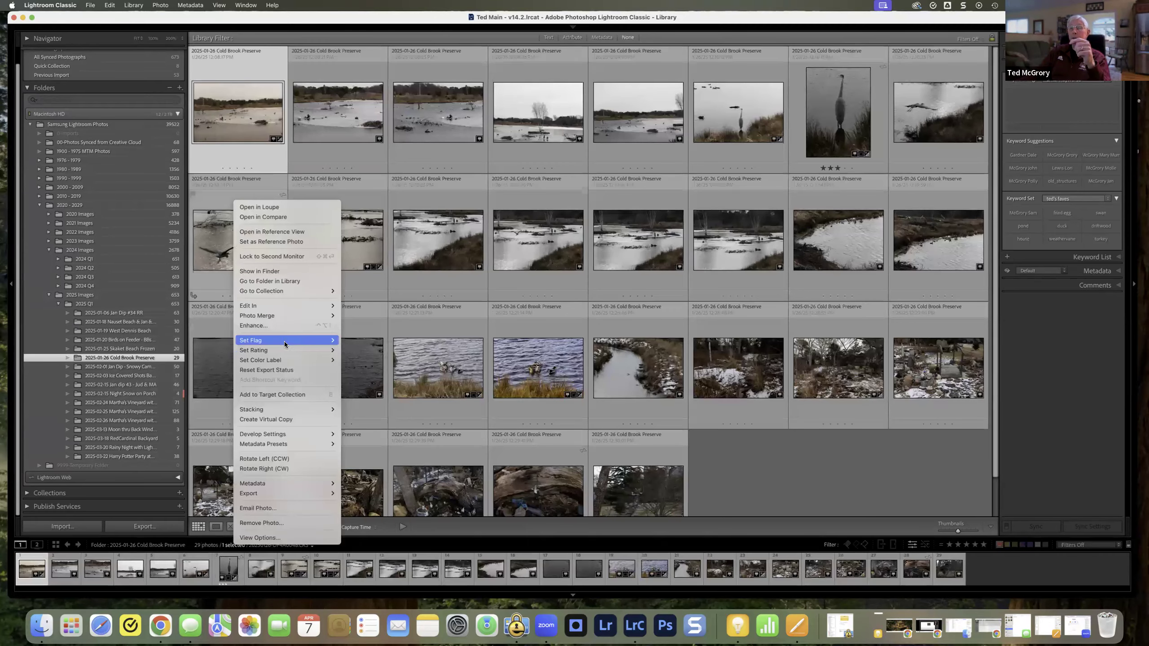
{"action": "mouse_move", "coordinate": [314, 362]}
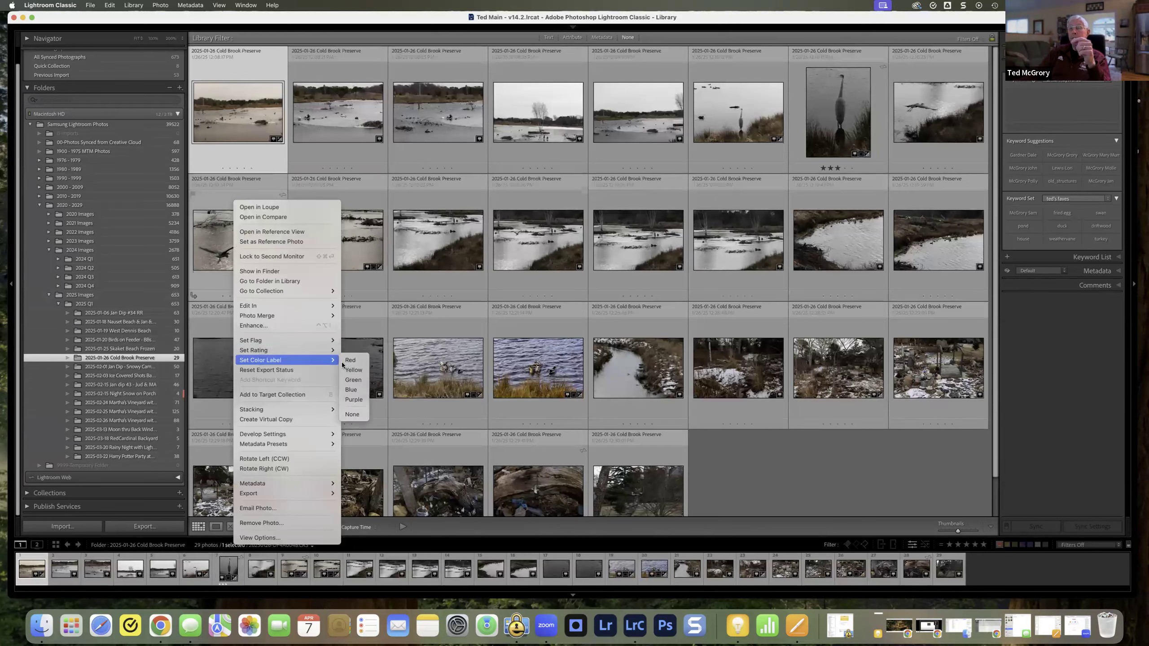
{"action": "left_click", "coordinate": [354, 361]}
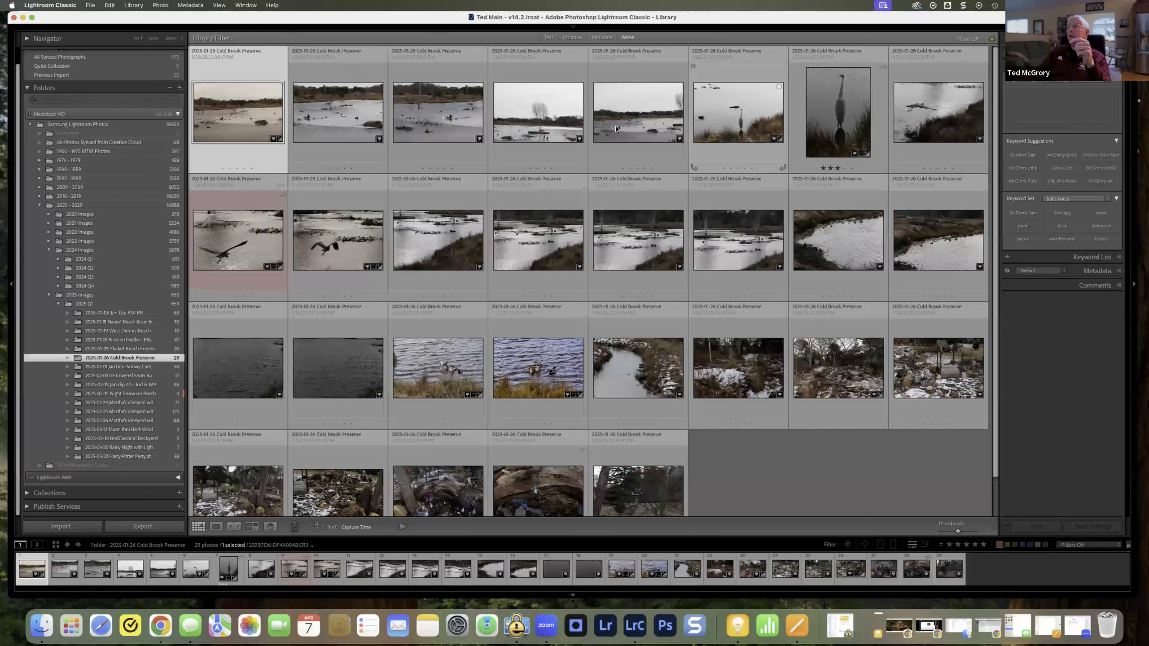
Step: Show the red-labeled photos across the whole Samsung Lightroom Photos folder with the attribute filter and deselect all photos
{"action": "left_click", "coordinate": [117, 127]}
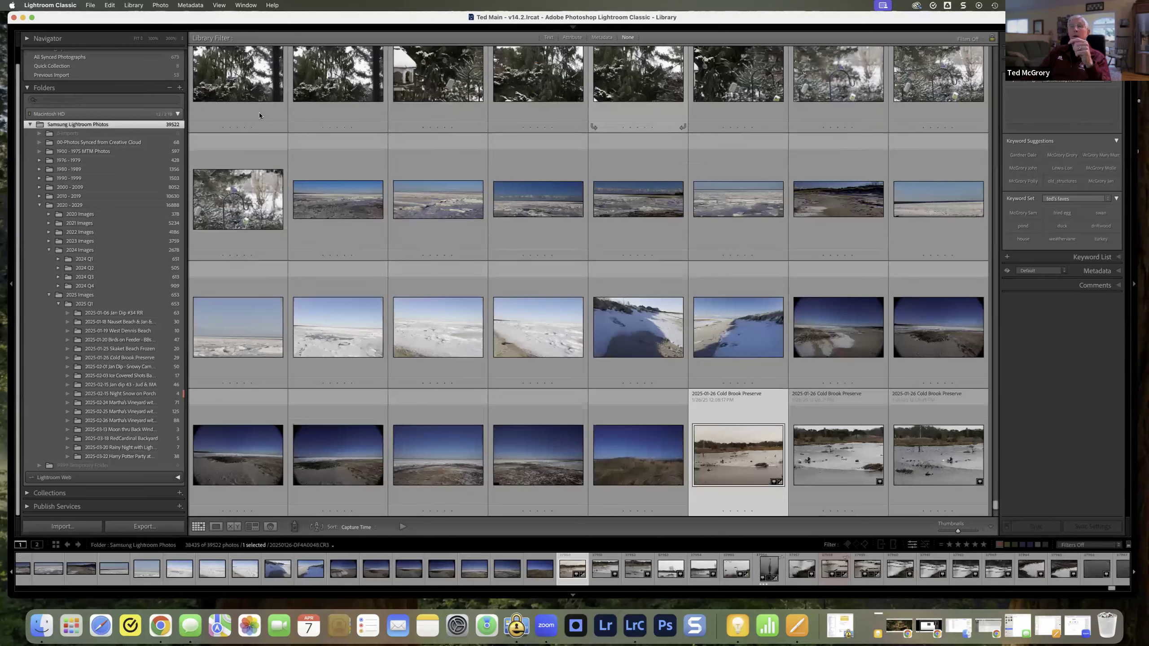
{"action": "left_click", "coordinate": [572, 38]}
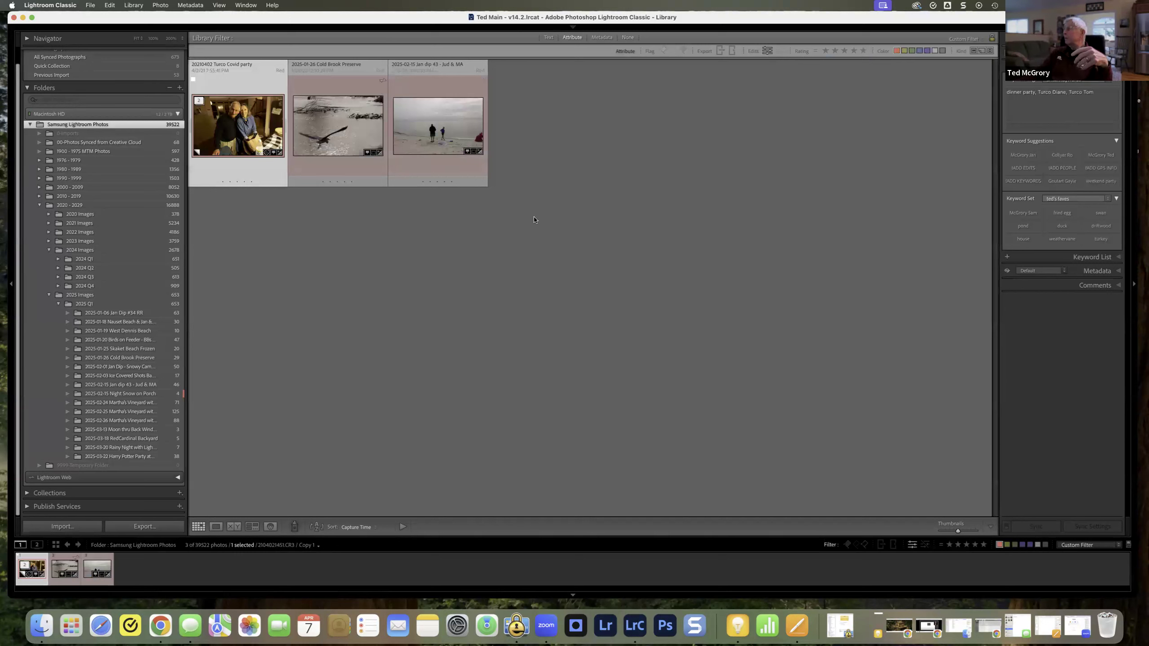
{"action": "left_click", "coordinate": [539, 228]}
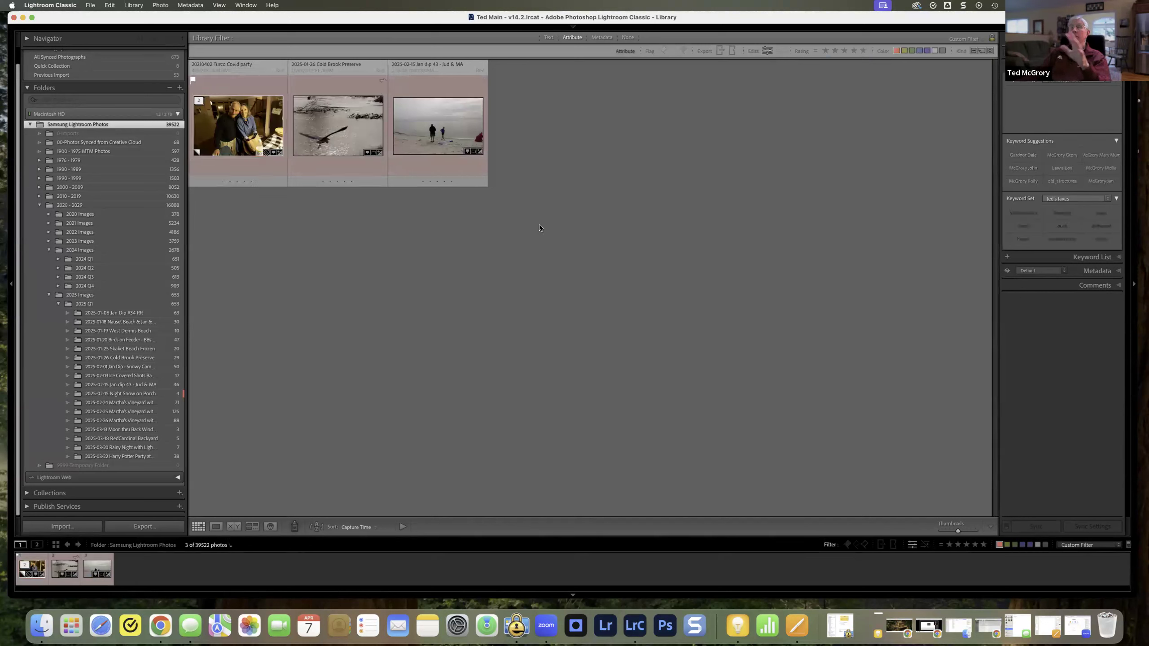
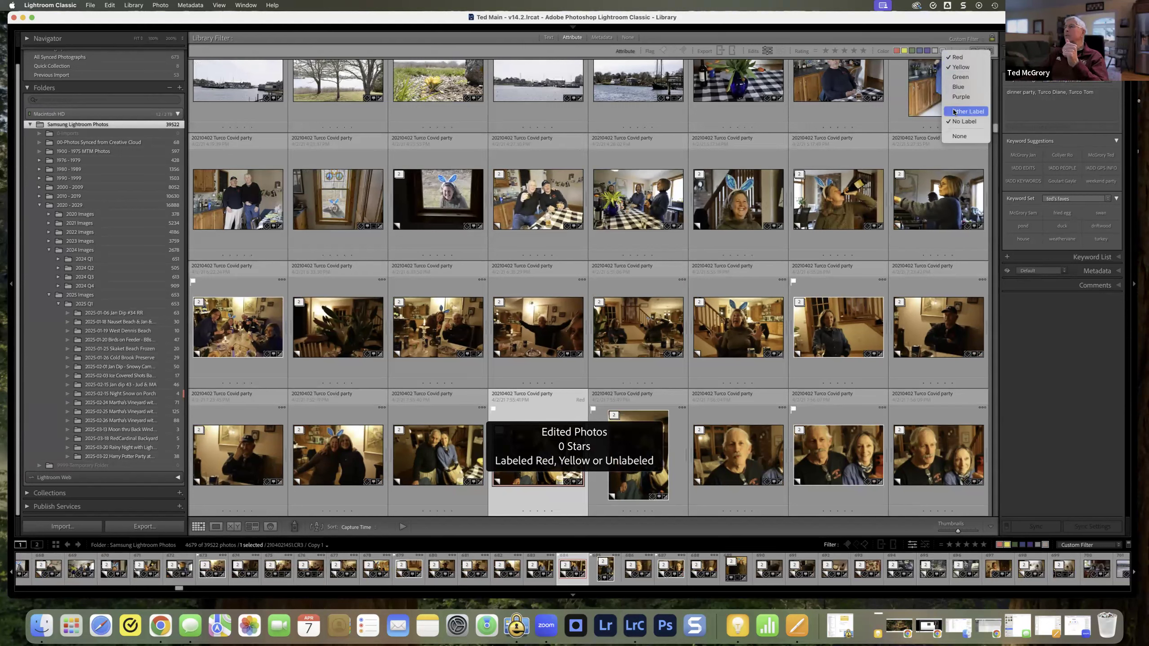
Step: Clear the color label filter and filter by kind to view the original photos, followed by only the virtual copies
{"action": "left_click", "coordinate": [952, 136]}
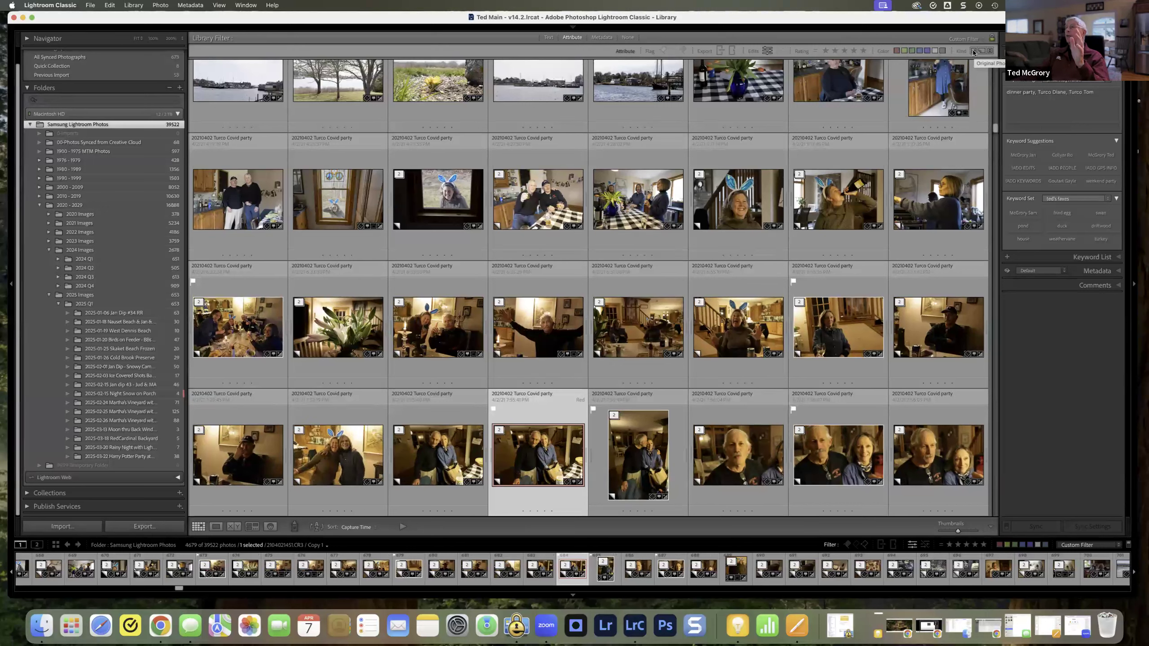
{"action": "left_click", "coordinate": [973, 52]}
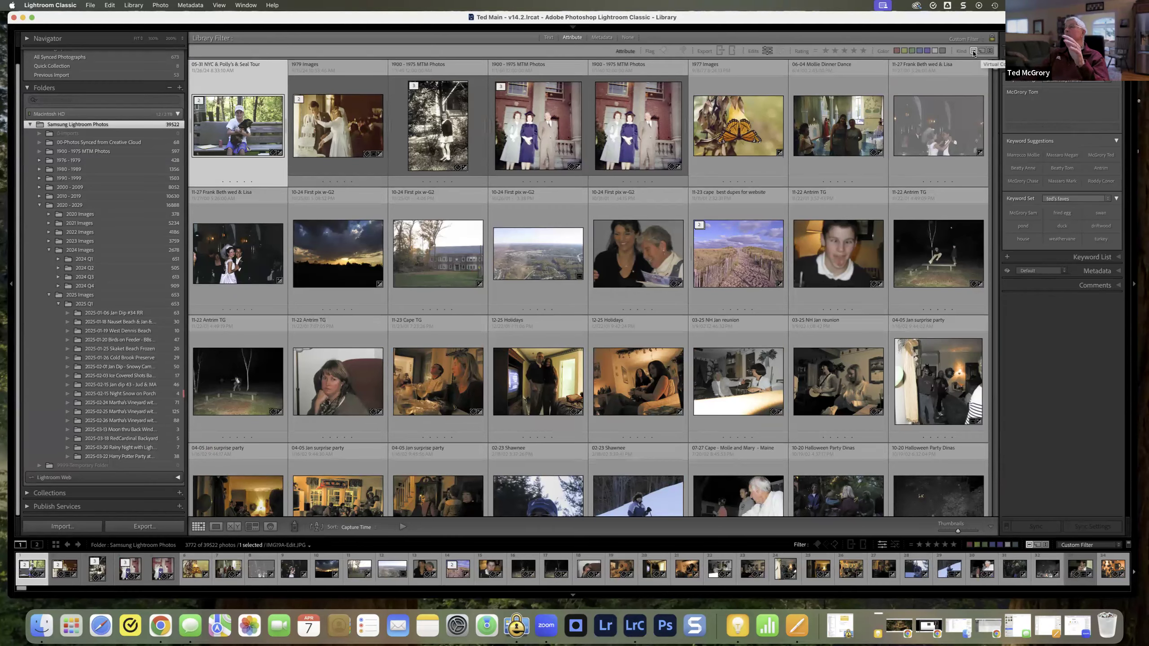
{"action": "left_click", "coordinate": [981, 52]}
{"action": "left_click", "coordinate": [981, 52]}
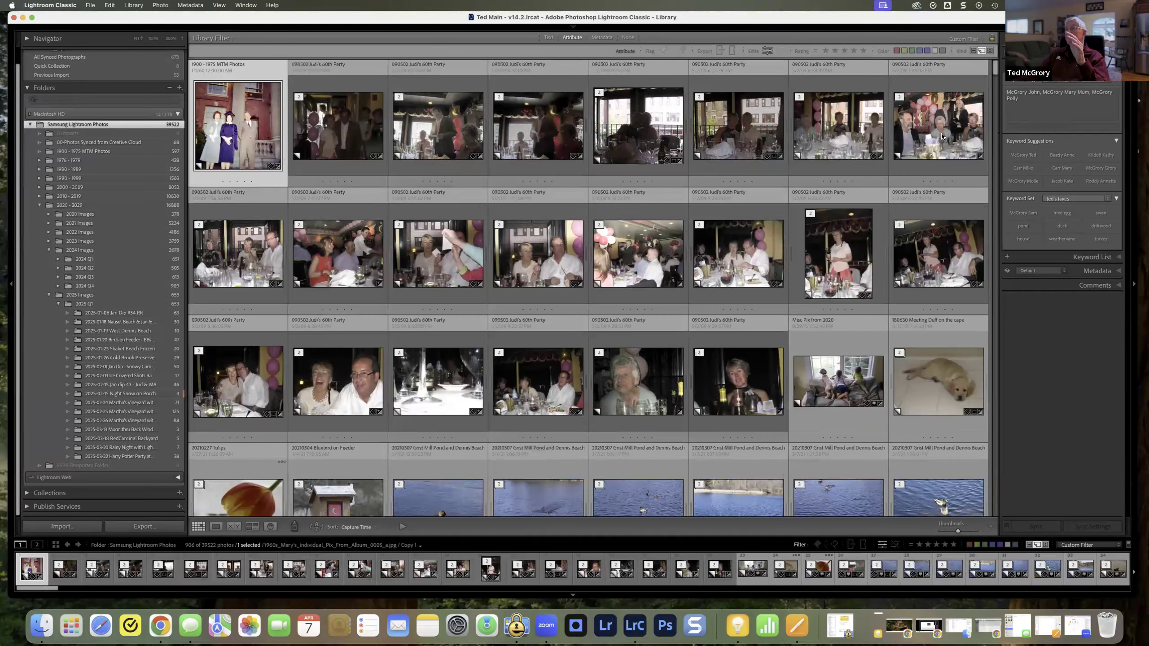
{"action": "scroll", "coordinate": [942, 136], "scroll_direction": "down", "scroll_amount": 3}
{"action": "scroll", "coordinate": [941, 136], "scroll_direction": "down", "scroll_amount": 1}
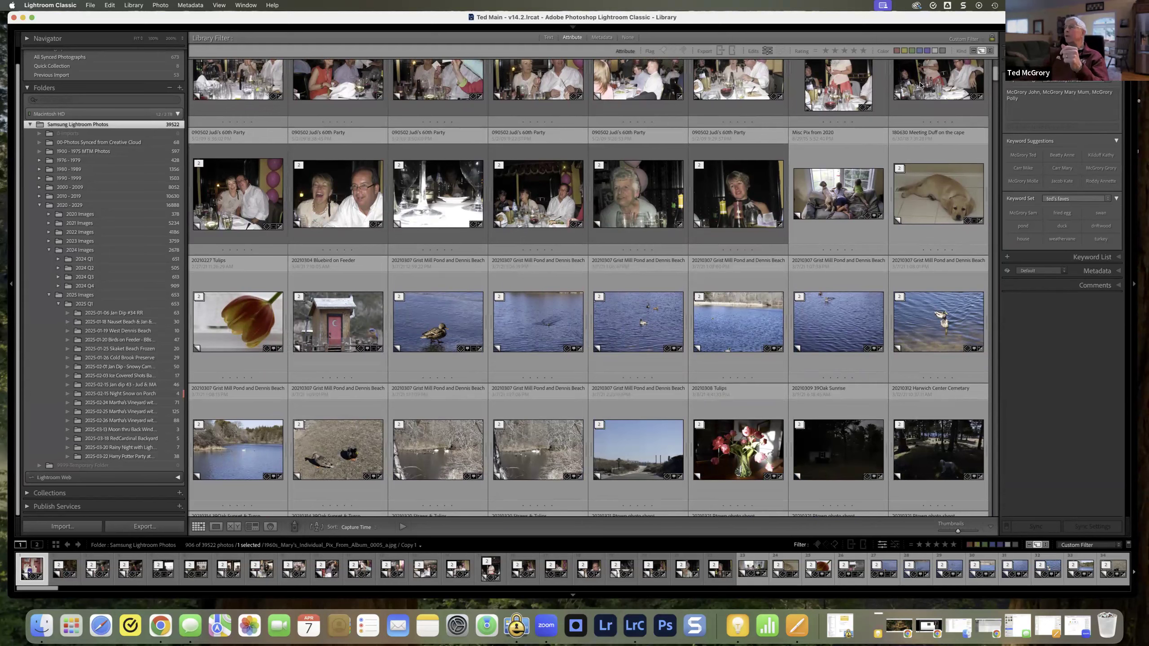
{"action": "scroll", "coordinate": [919, 88], "scroll_direction": "up", "scroll_amount": 3}
{"action": "scroll", "coordinate": [950, 82], "scroll_direction": "up", "scroll_amount": 1}
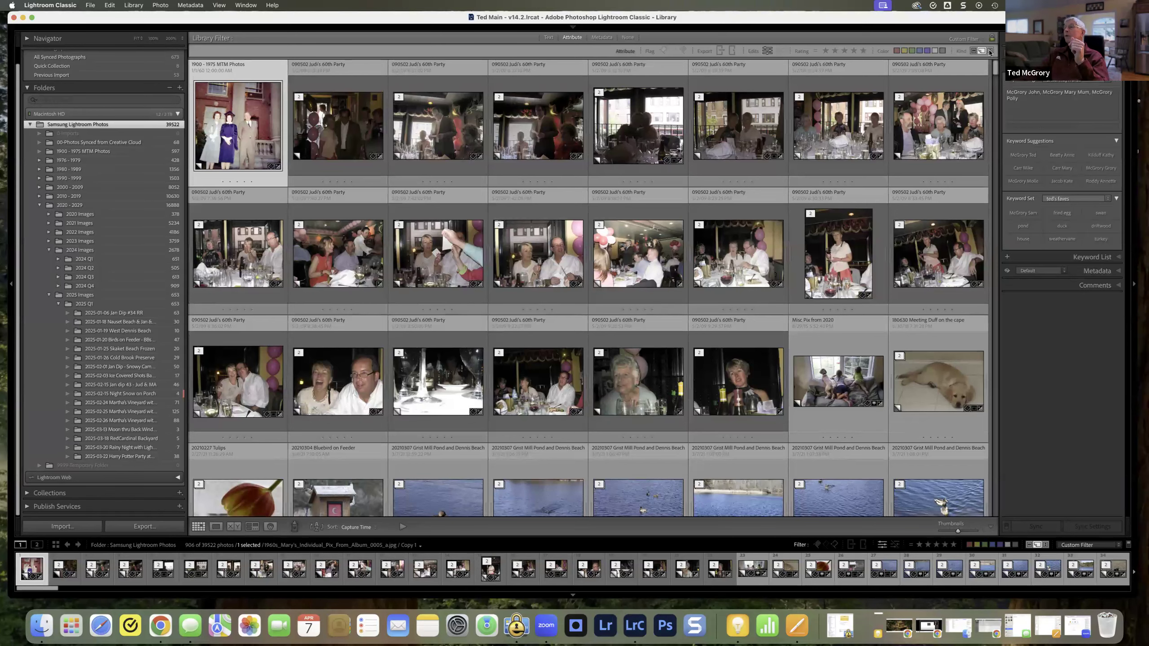
Step: Add videos to the kind filter, remove virtual copies to show only videos, and clear the kind filter
{"action": "left_click", "coordinate": [989, 51]}
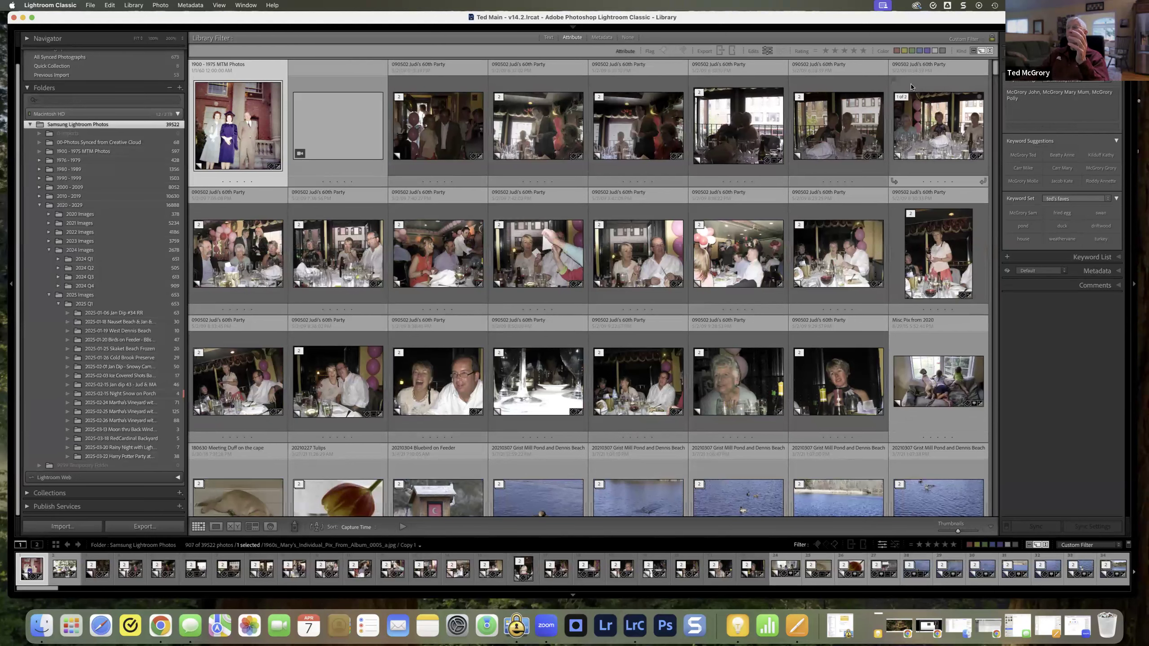
{"action": "left_click", "coordinate": [980, 51]}
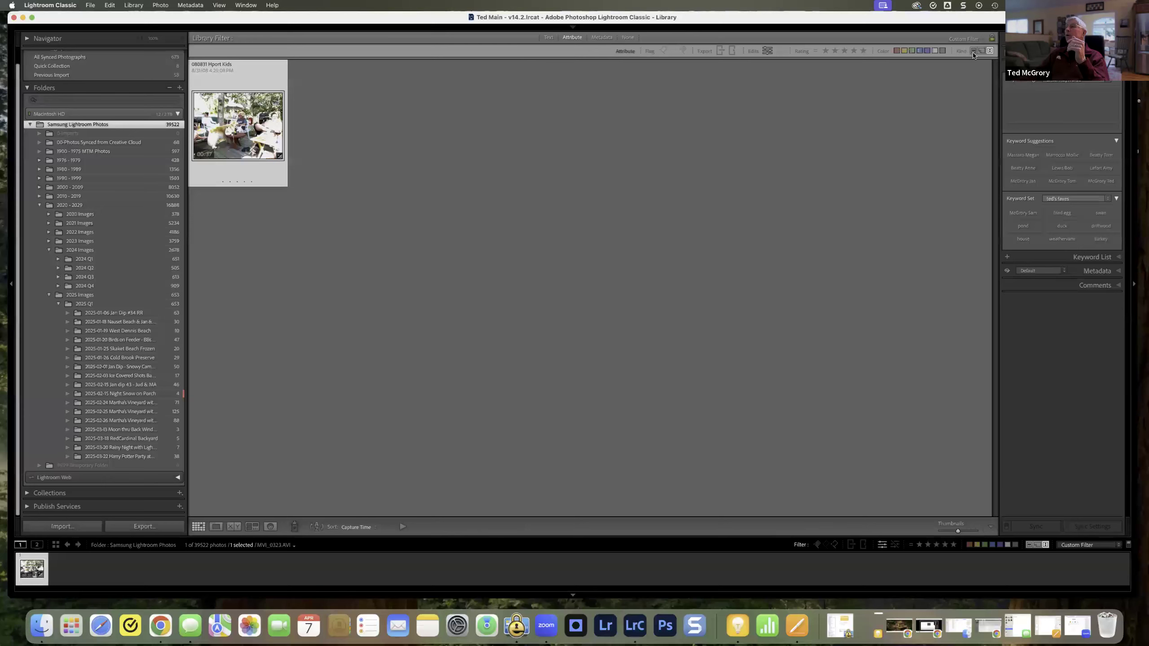
{"action": "left_click", "coordinate": [989, 52]}
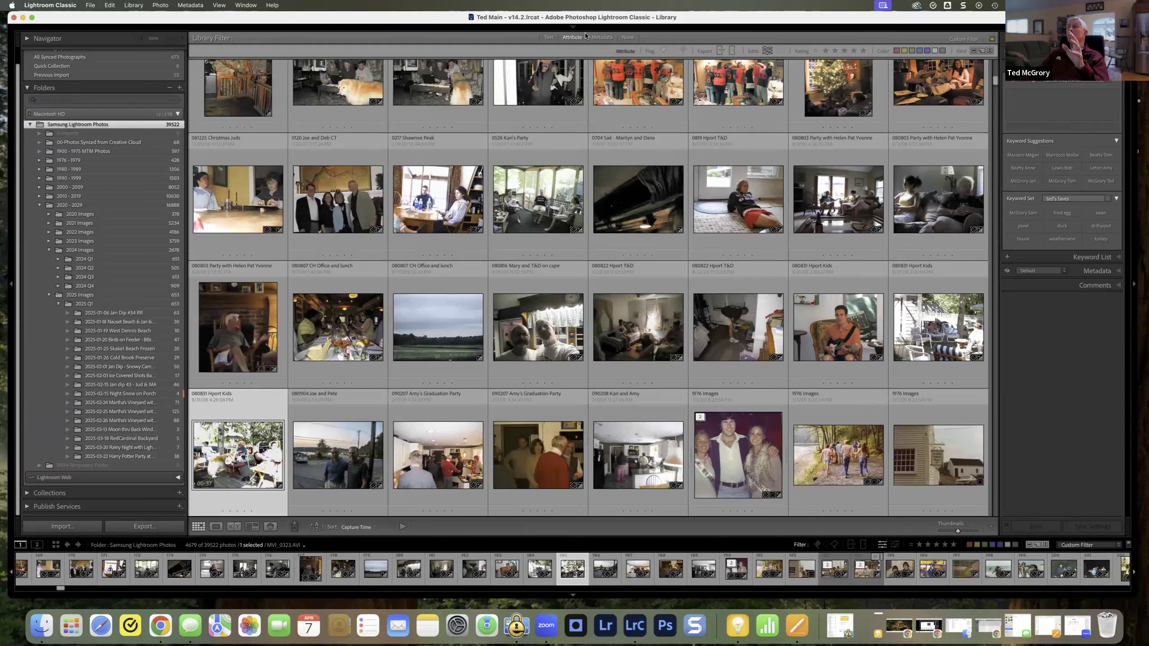
Step: Turn off the attribute filters, open the Metadata filter and remove its Rating column
{"action": "left_click", "coordinate": [627, 38]}
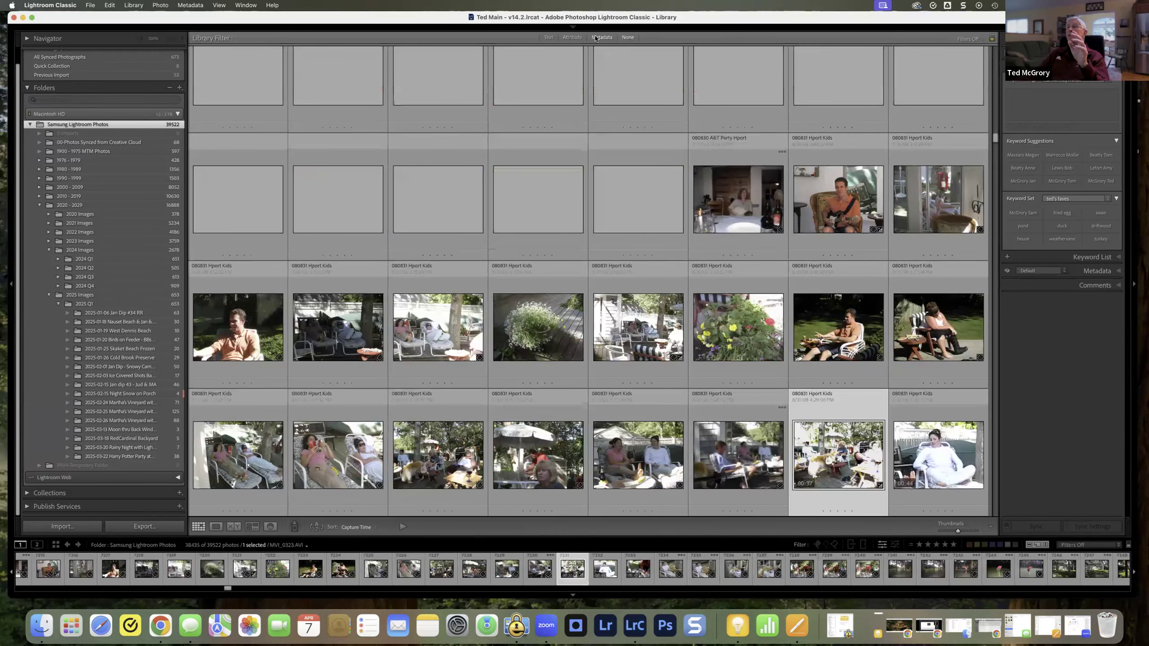
{"action": "left_click", "coordinate": [606, 38]}
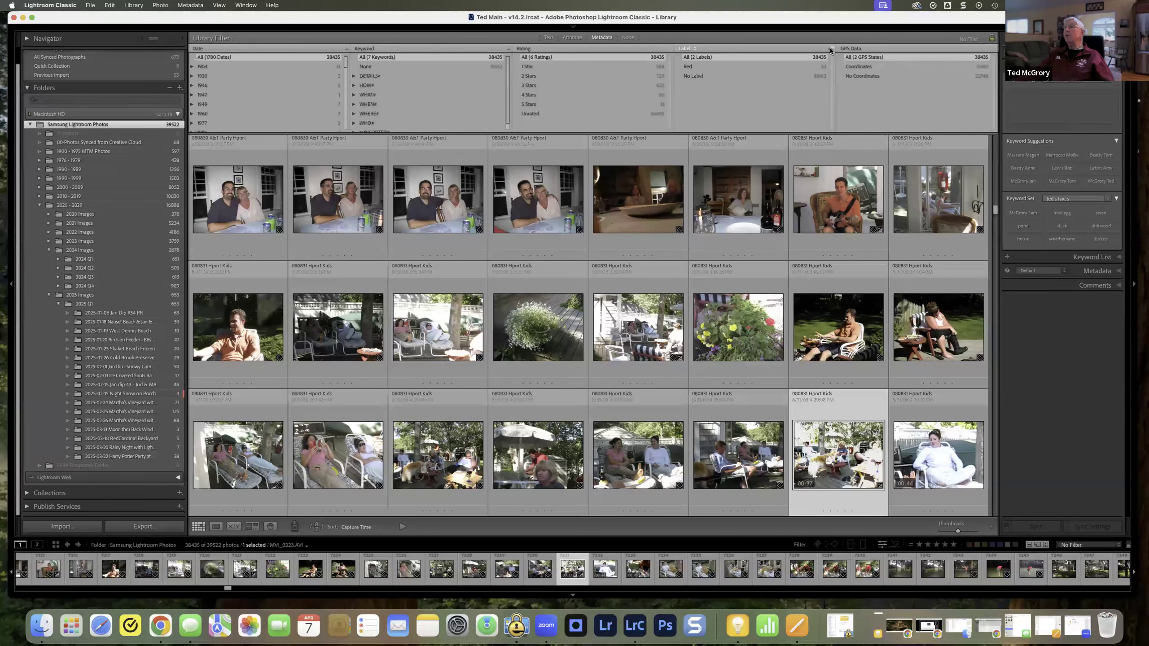
{"action": "left_click", "coordinate": [670, 47]}
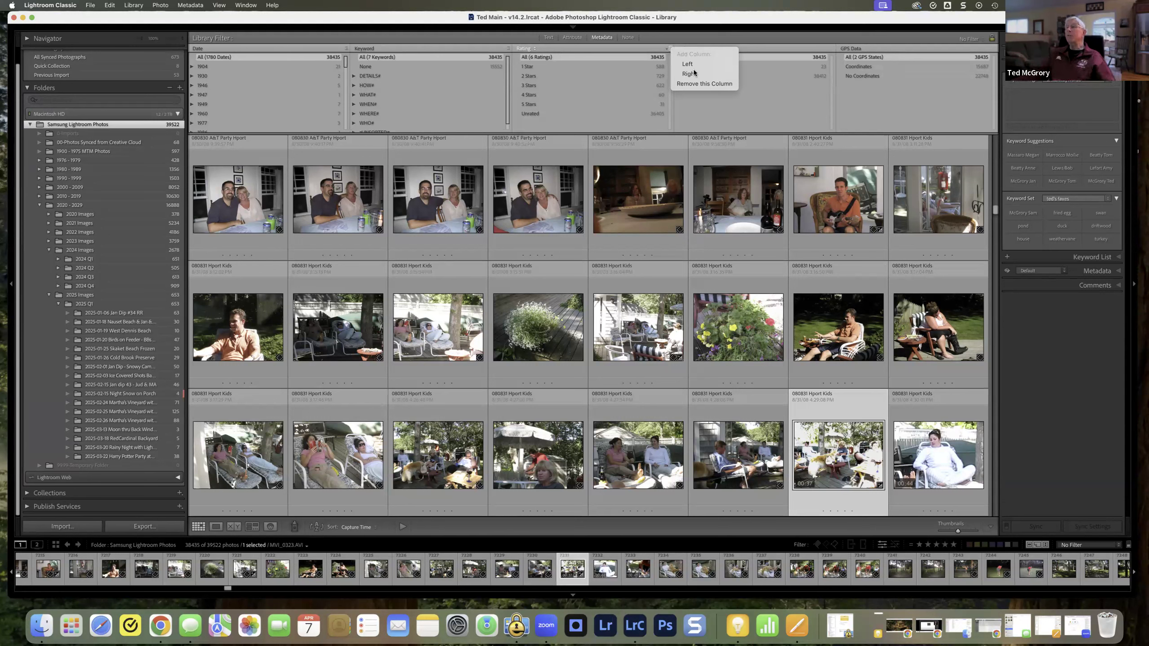
{"action": "left_click", "coordinate": [692, 83]}
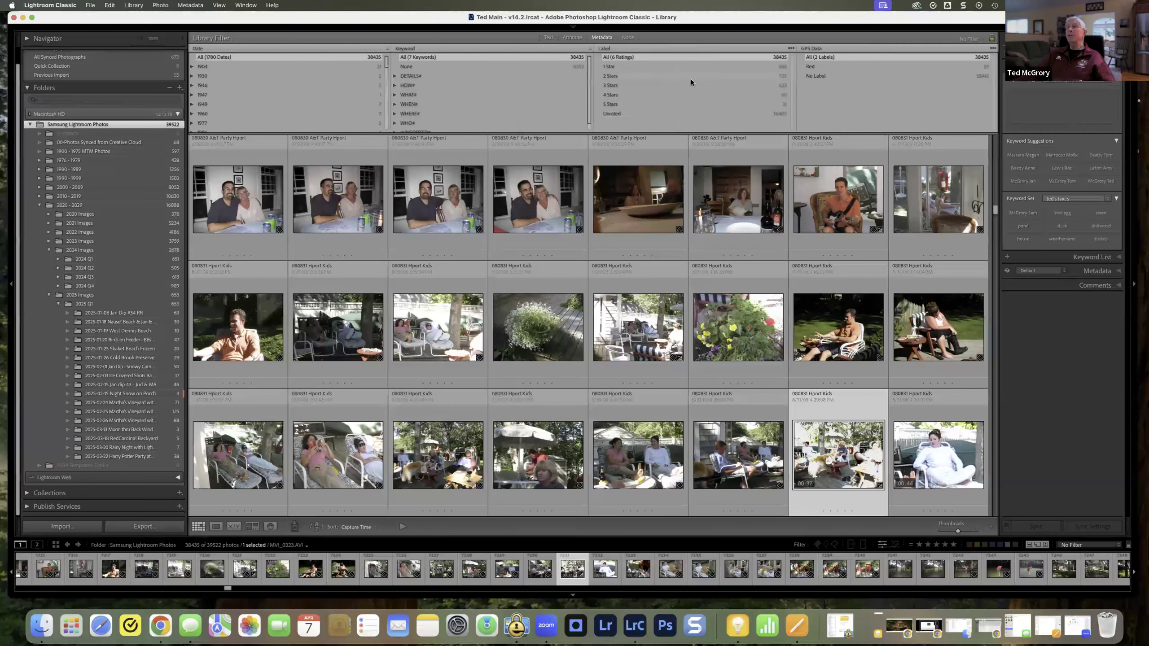
Step: Add one new column to the right of Keyword and another to the right of GPS Data
{"action": "left_click", "coordinate": [591, 48]}
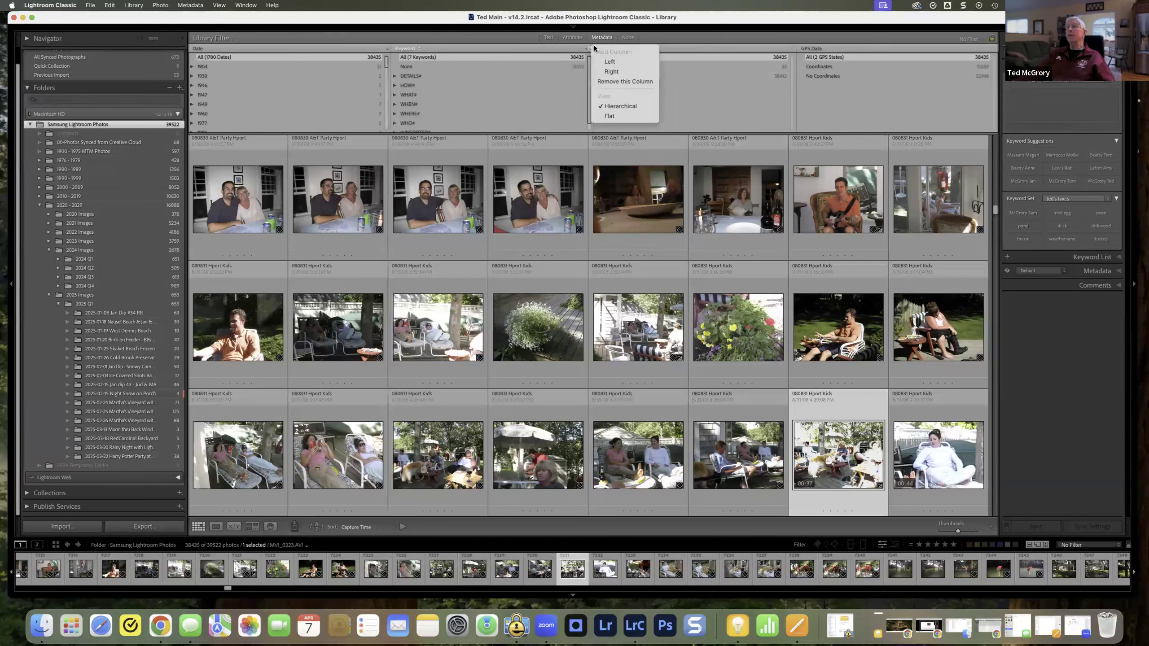
{"action": "left_click", "coordinate": [615, 71]}
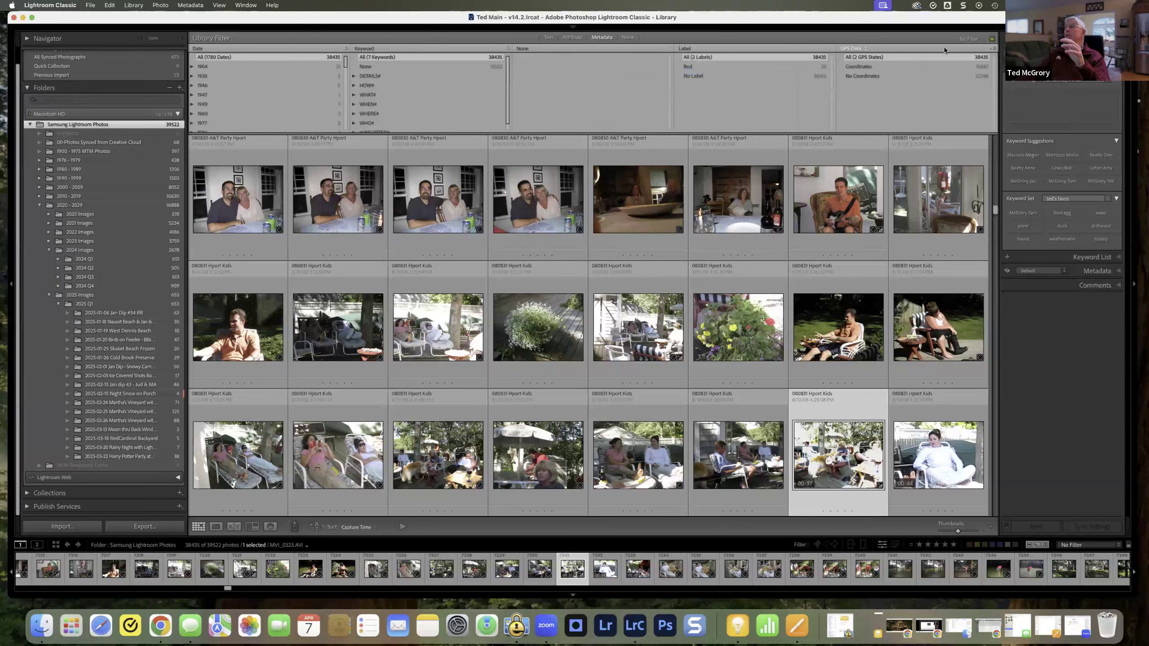
{"action": "left_click", "coordinate": [993, 49]}
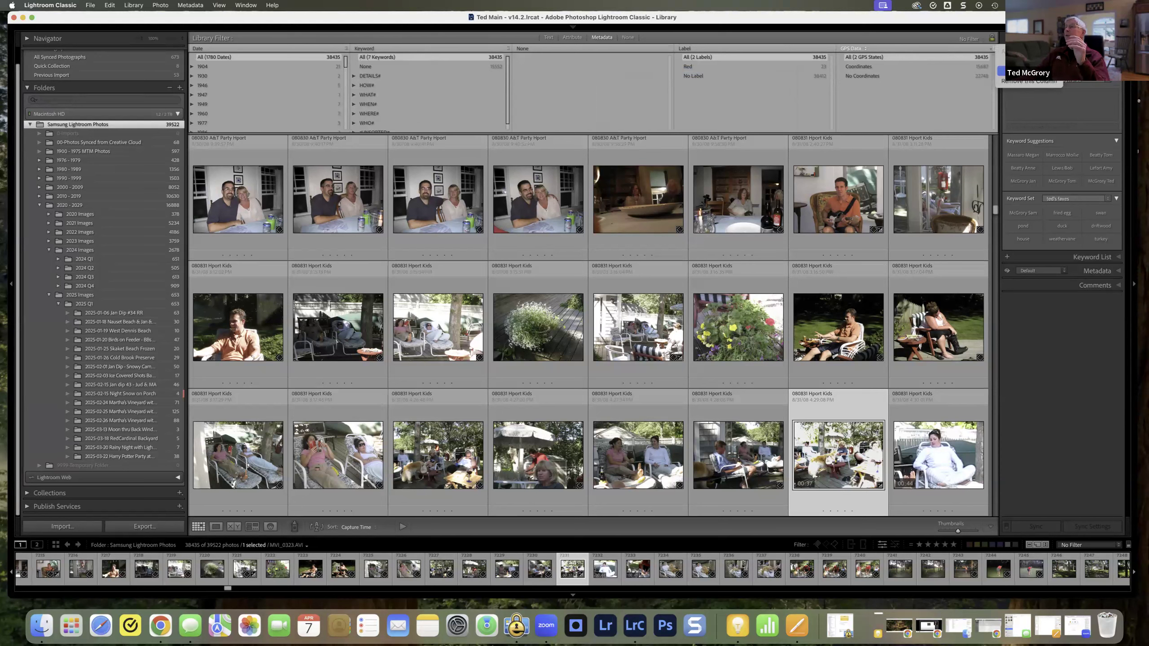
{"action": "left_click", "coordinate": [1020, 71]}
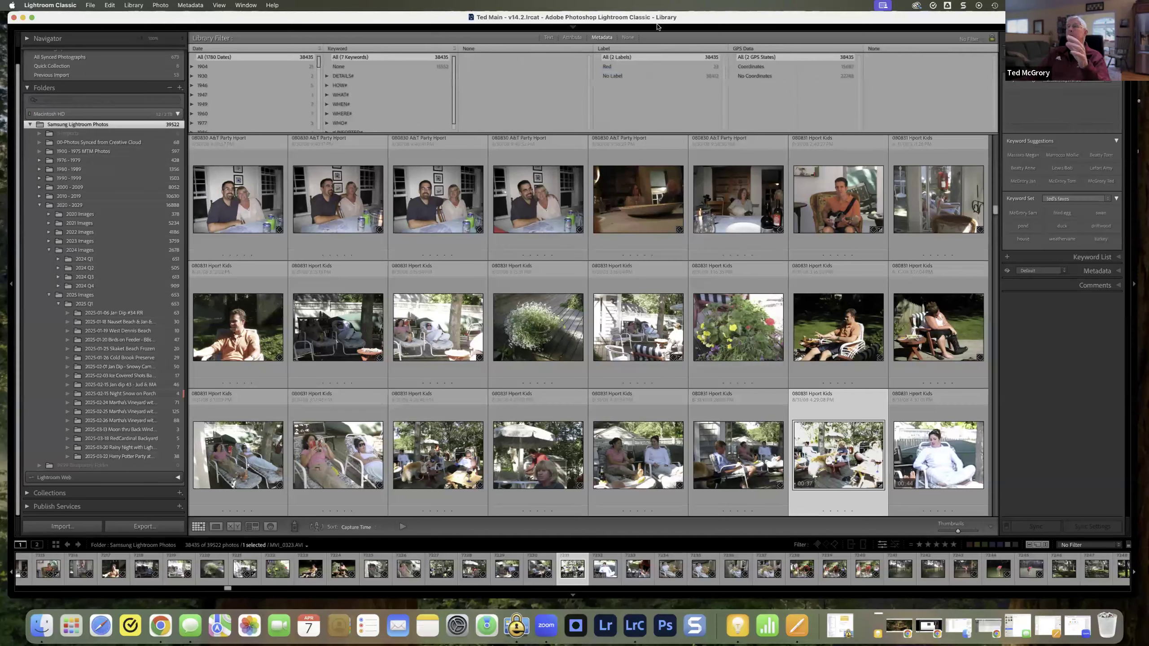
Step: Set the new empty column after GPS Data to show Rating
{"action": "mouse_move", "coordinate": [656, 31]}
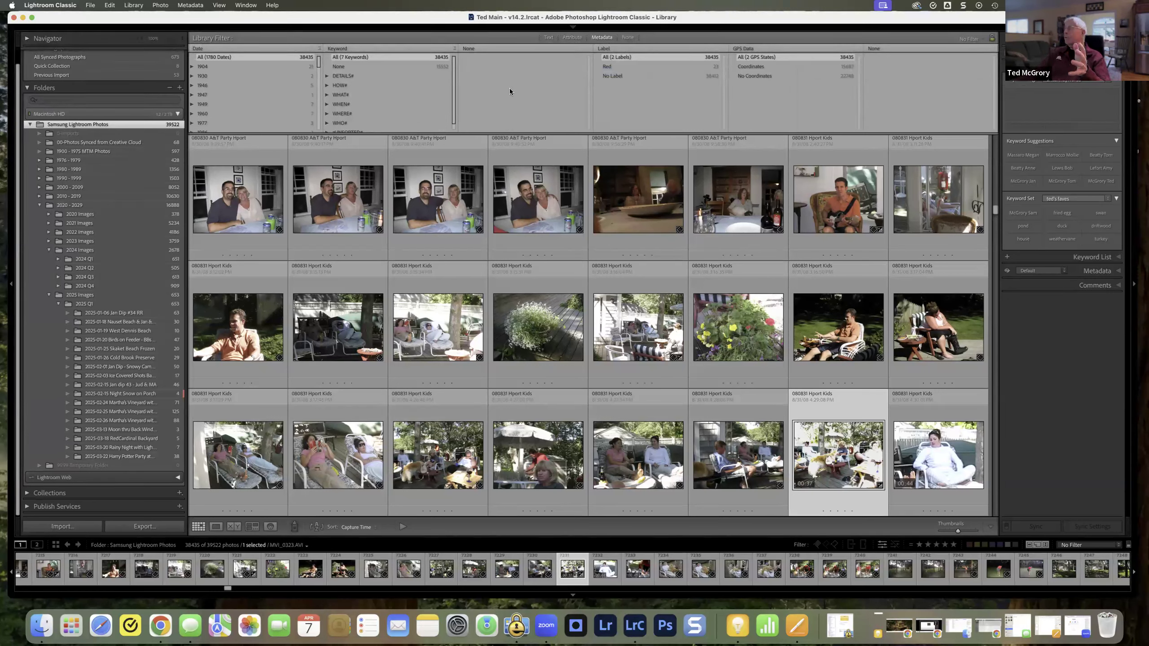
{"action": "left_click", "coordinate": [503, 46]}
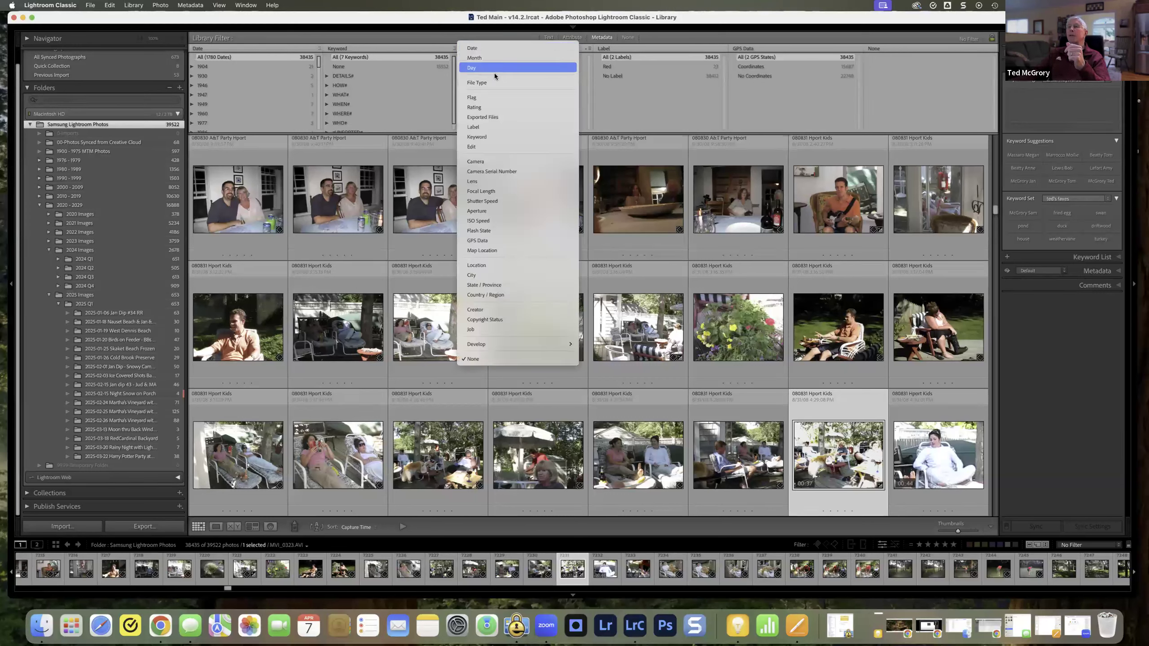
{"action": "left_click", "coordinate": [894, 49]}
{"action": "left_click", "coordinate": [896, 47]}
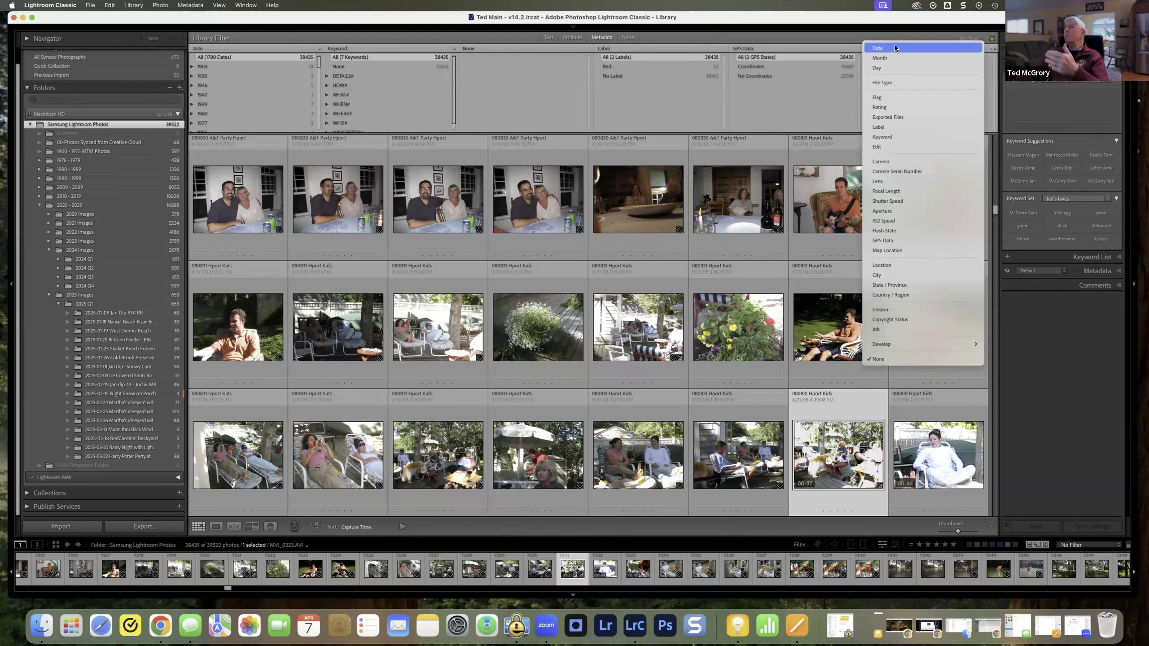
{"action": "left_click", "coordinate": [894, 107]}
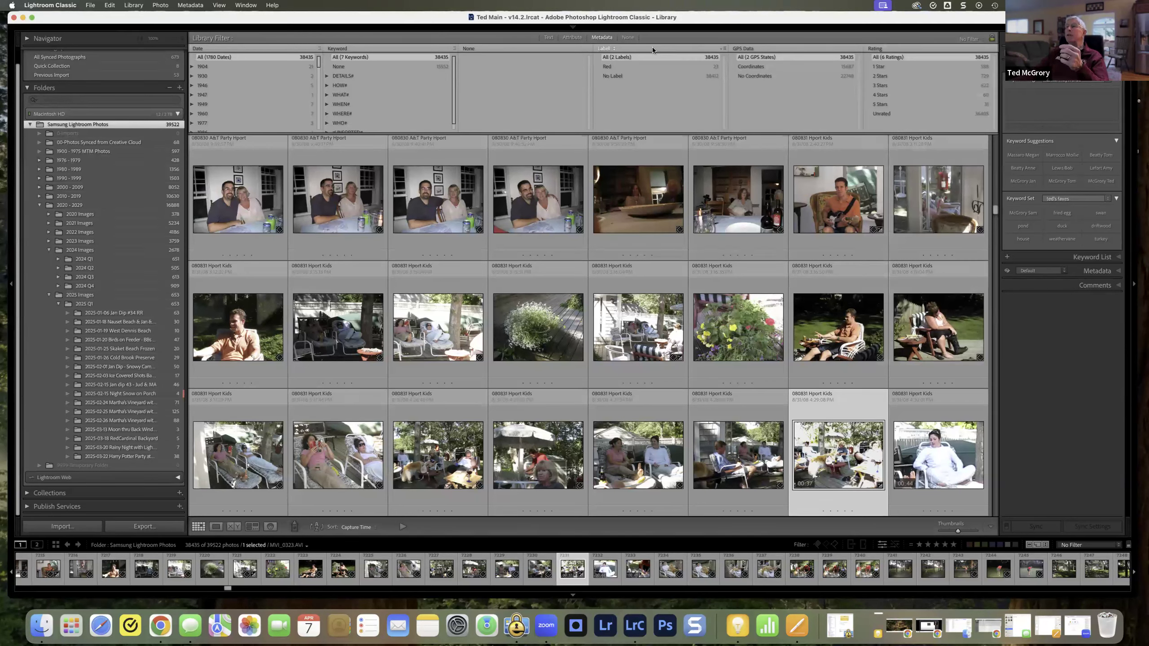
Step: Set the empty column between Keyword and Label to Camera and look through the list of cameras
{"action": "left_click", "coordinate": [513, 49]}
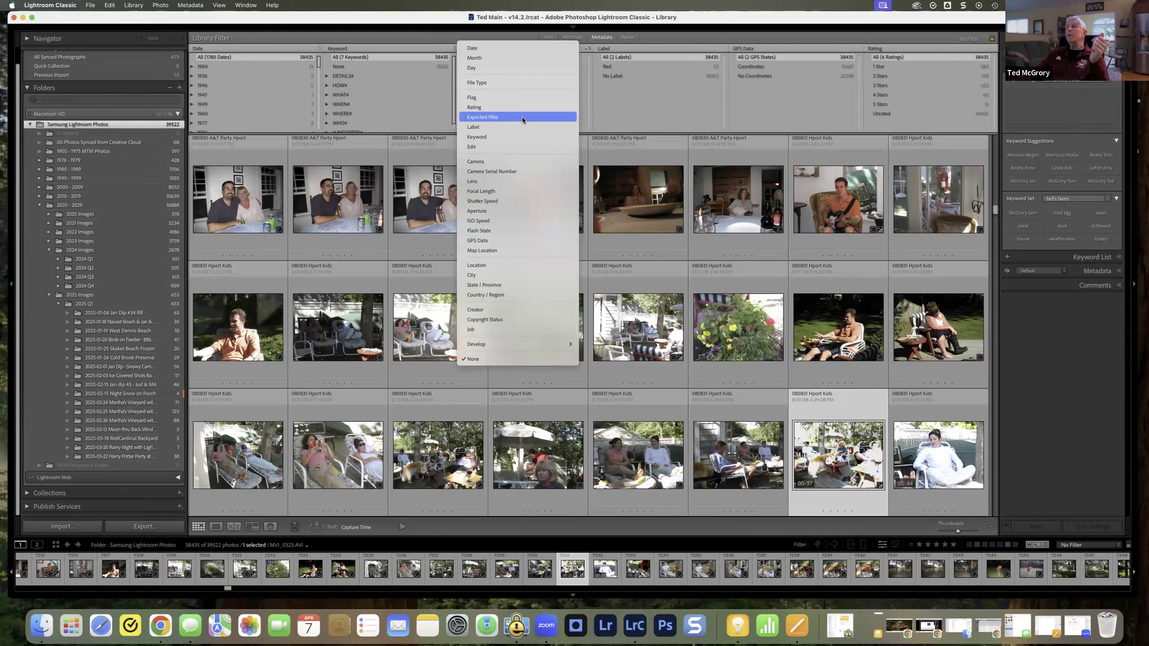
{"action": "left_click", "coordinate": [514, 161]}
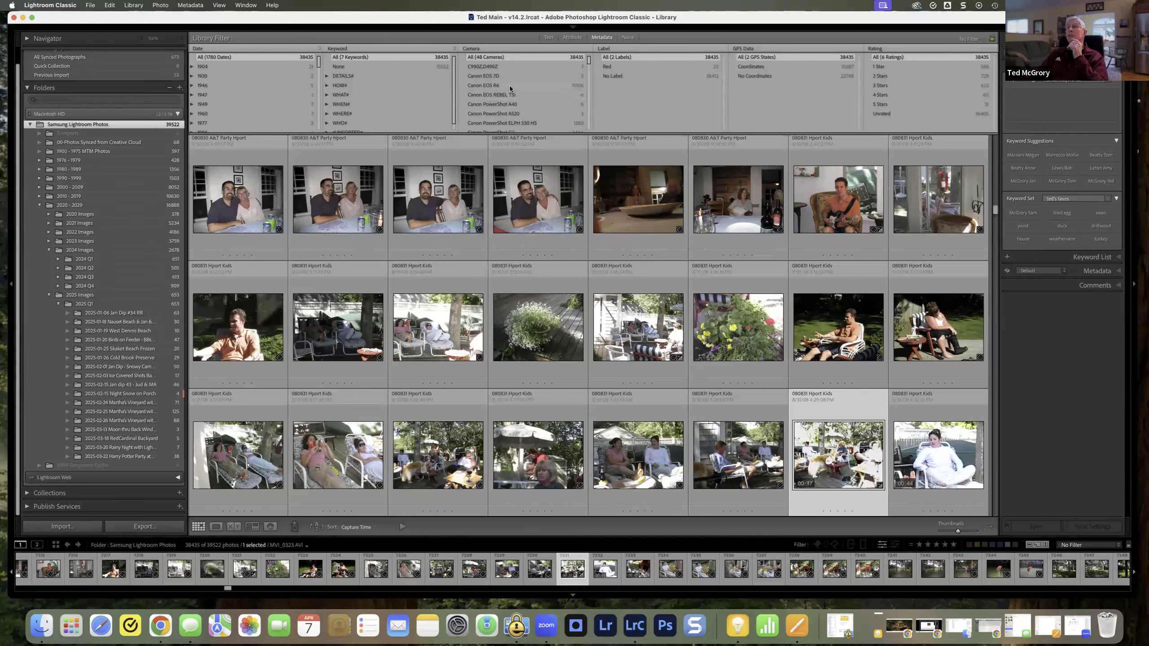
{"action": "left_click_drag", "start_coordinate": [588, 64], "coordinate": [584, 136]}
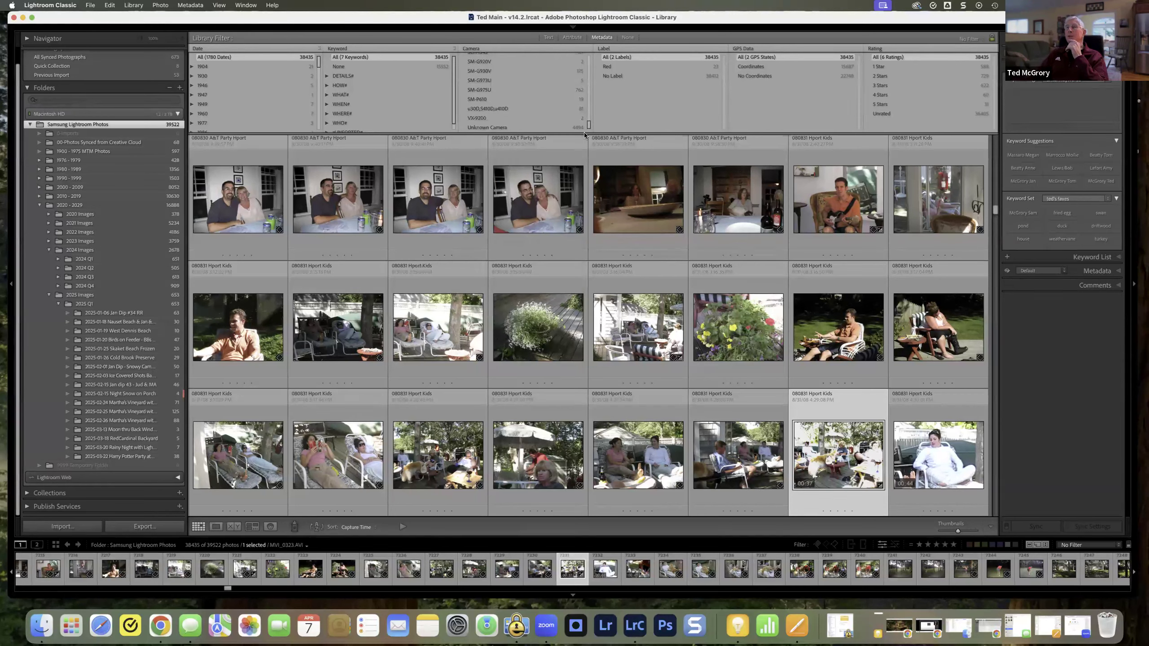
{"action": "left_click_drag", "start_coordinate": [584, 135], "coordinate": [595, 56]}
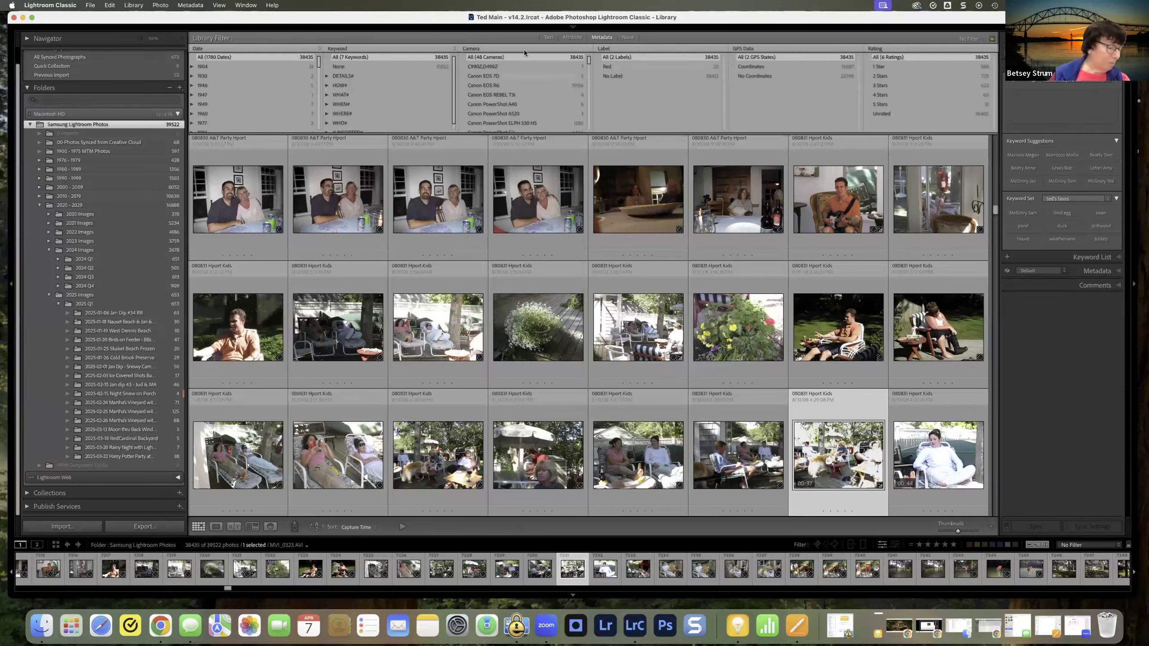
Step: Change the Camera column to Lens and look through the list of lenses
{"action": "left_click", "coordinate": [507, 46]}
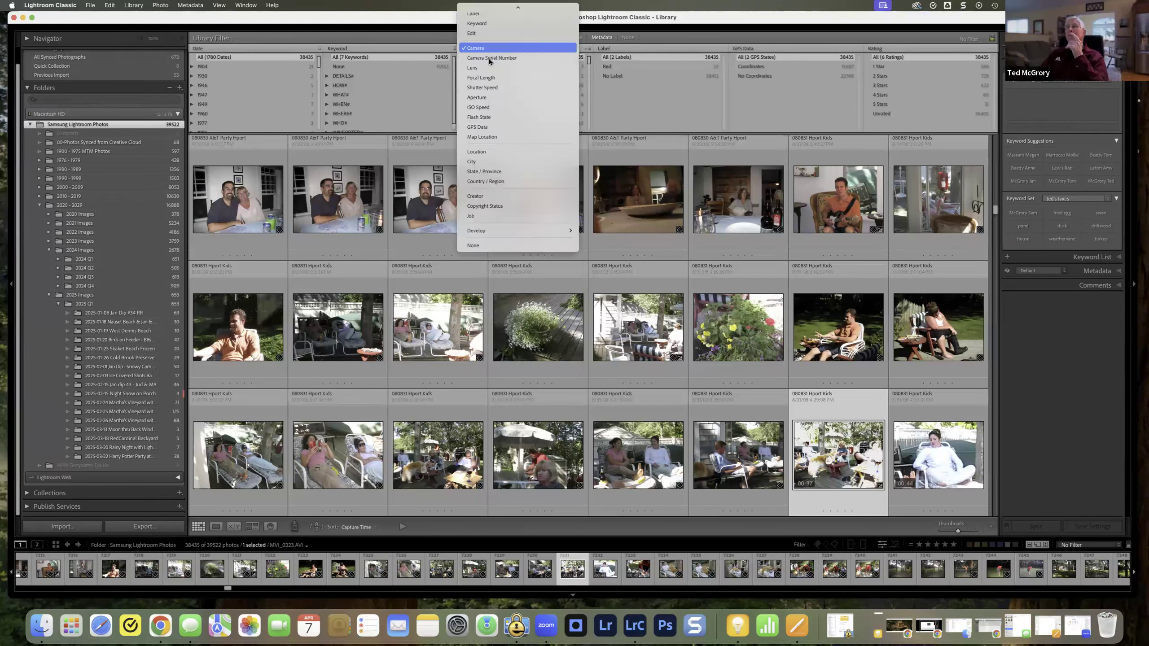
{"action": "left_click", "coordinate": [498, 67]}
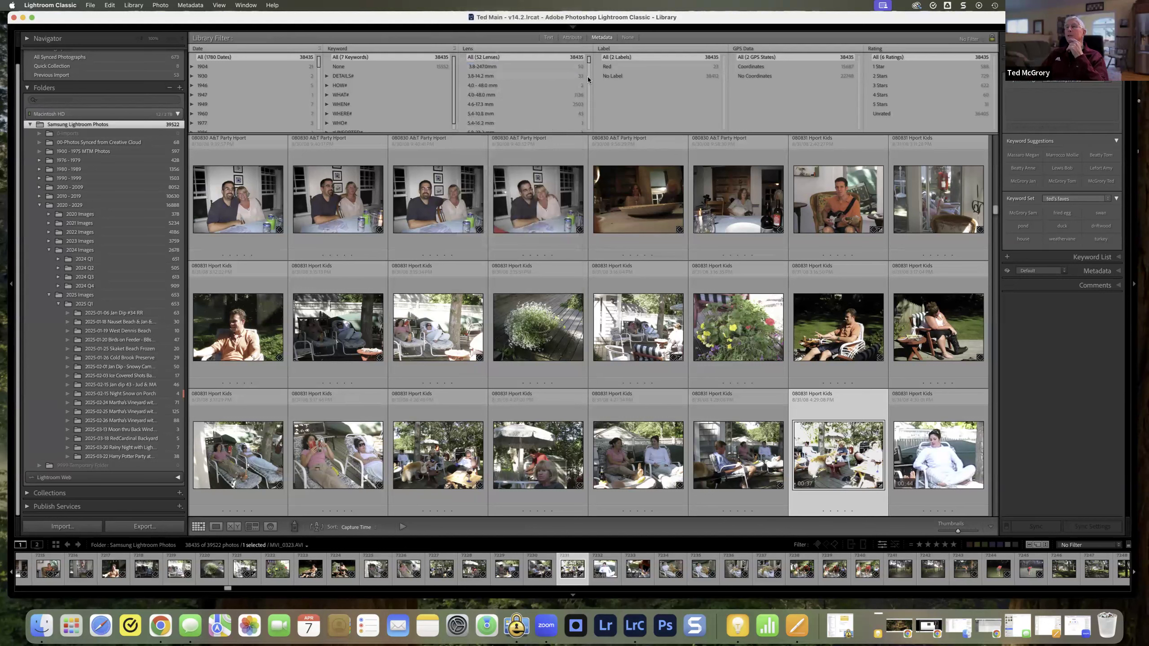
{"action": "left_click_drag", "start_coordinate": [588, 65], "coordinate": [582, 123]}
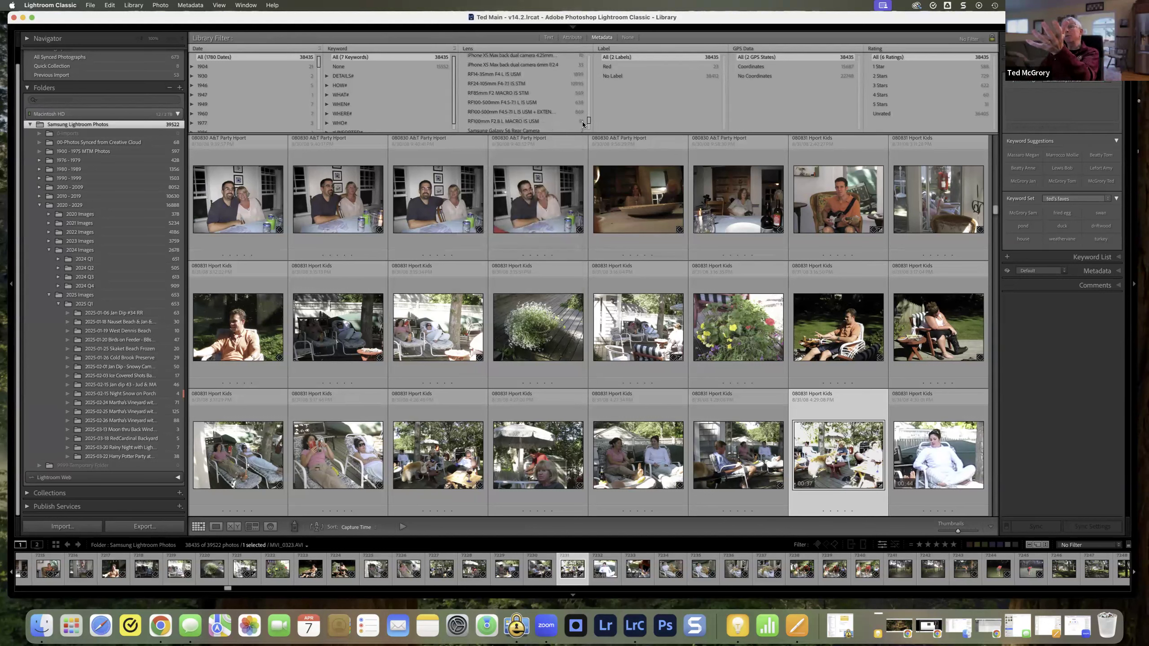
{"action": "left_click_drag", "start_coordinate": [581, 123], "coordinate": [582, 121]}
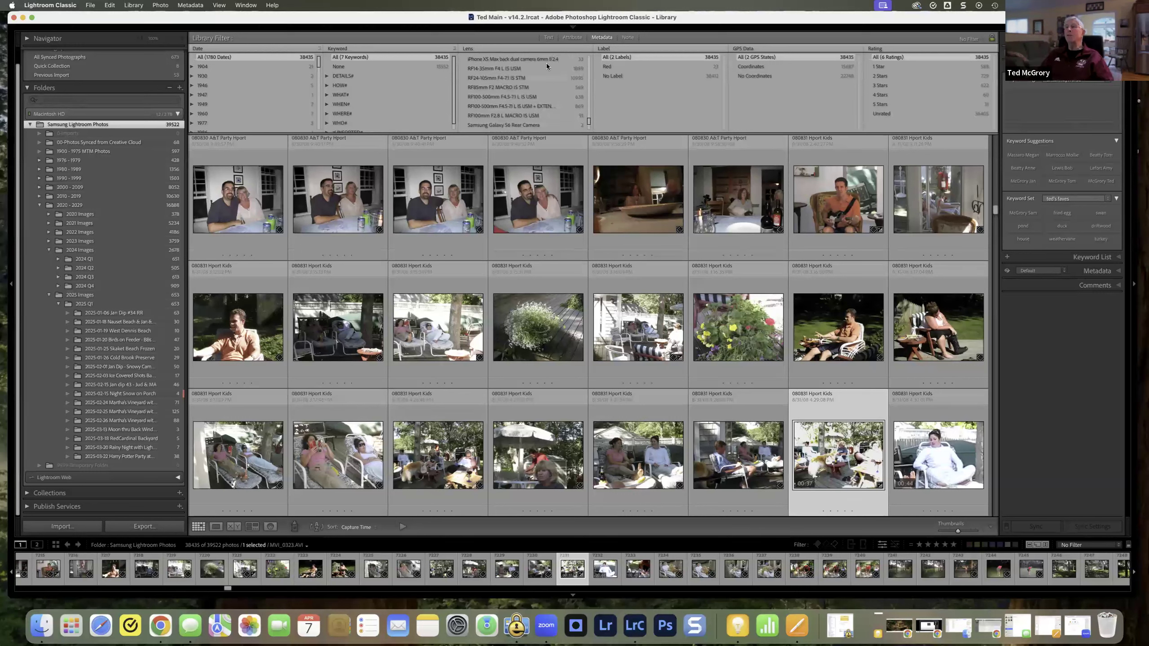
Step: Change the Lens column to Location and look through the list of locations
{"action": "left_click", "coordinate": [522, 46]}
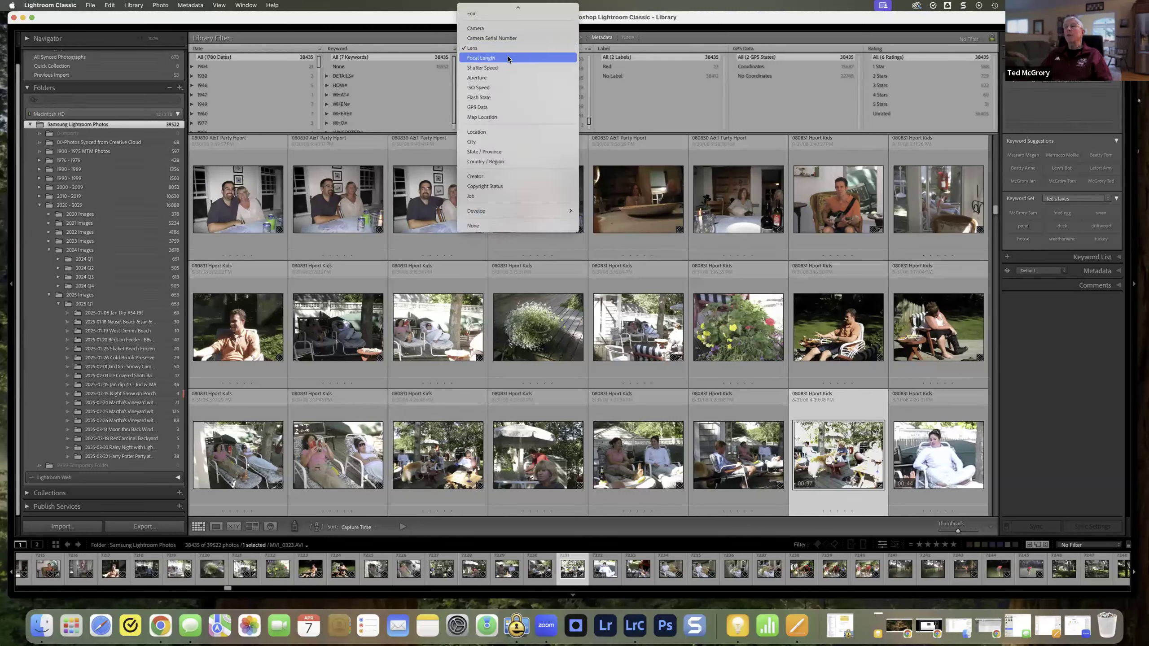
{"action": "left_click", "coordinate": [503, 132]}
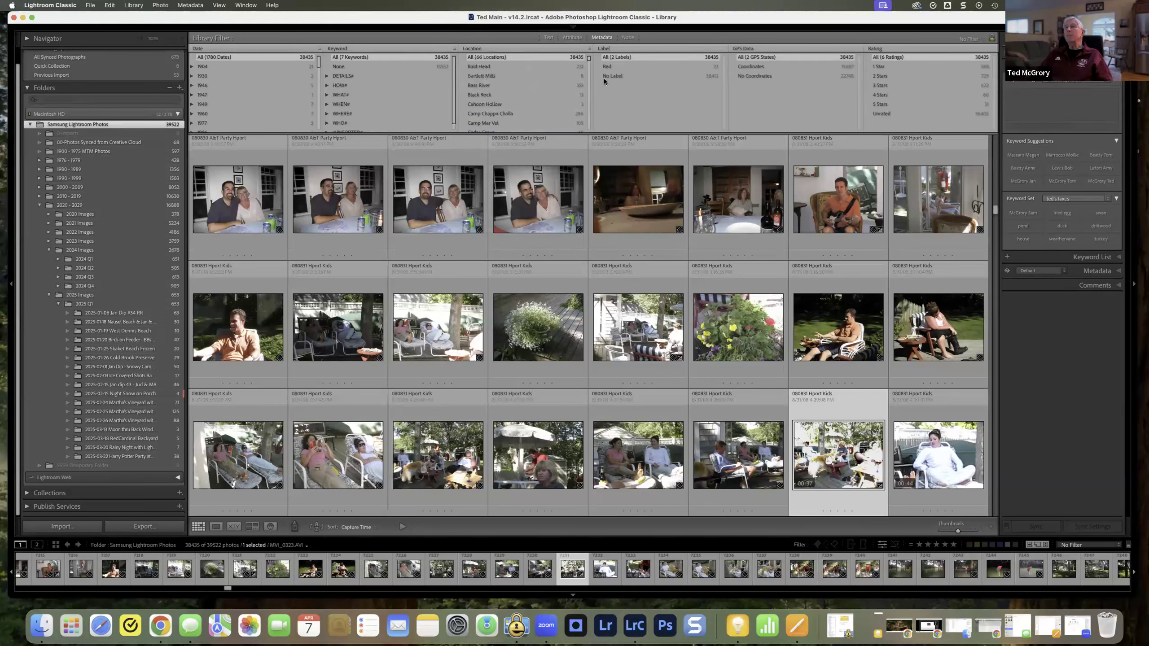
{"action": "left_click_drag", "start_coordinate": [588, 59], "coordinate": [582, 131]}
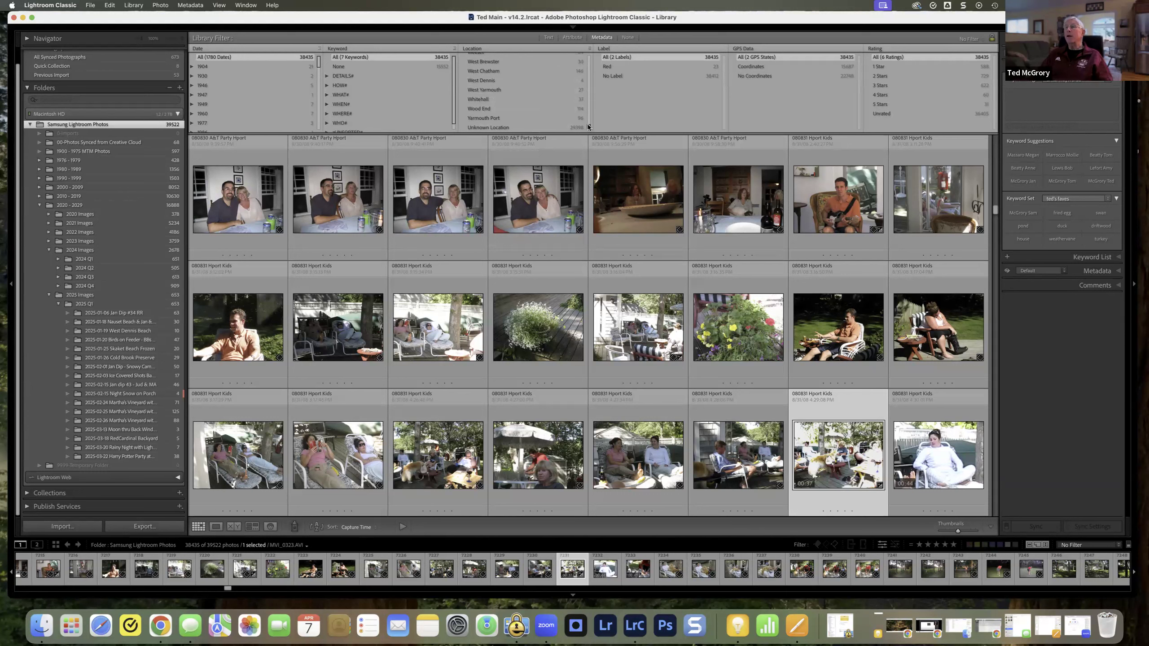
{"action": "left_click_drag", "start_coordinate": [589, 124], "coordinate": [597, 55]}
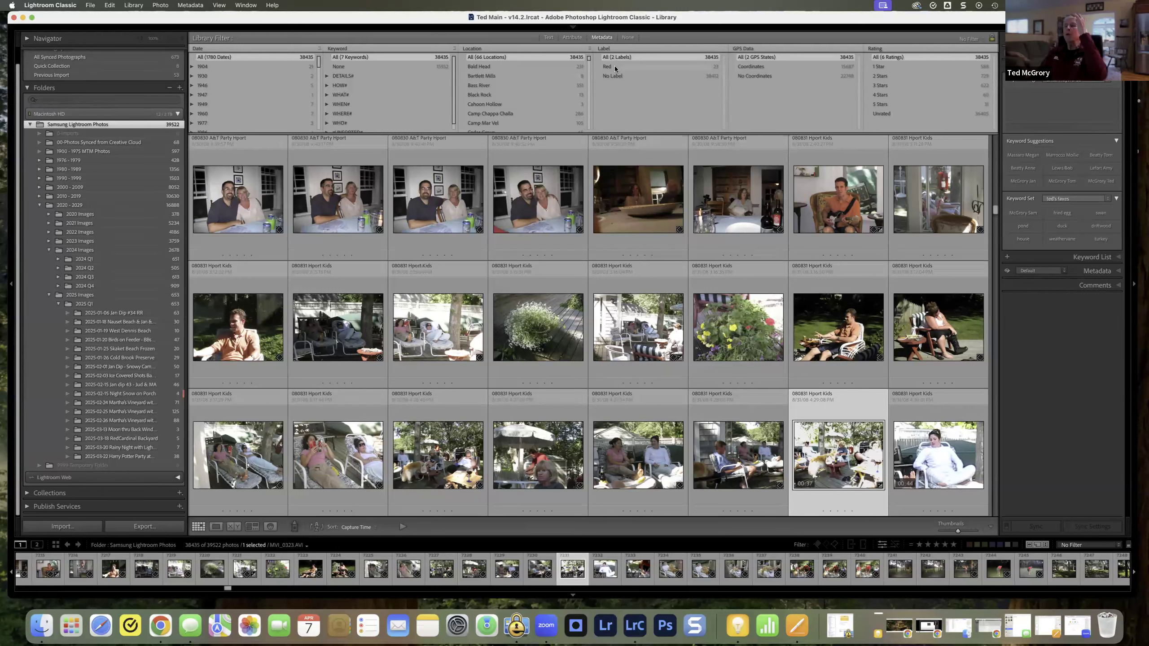
Step: Filter the photos to the year 1904 in the Date column, and switch the filter to the year 2000
{"action": "left_click", "coordinate": [203, 66]}
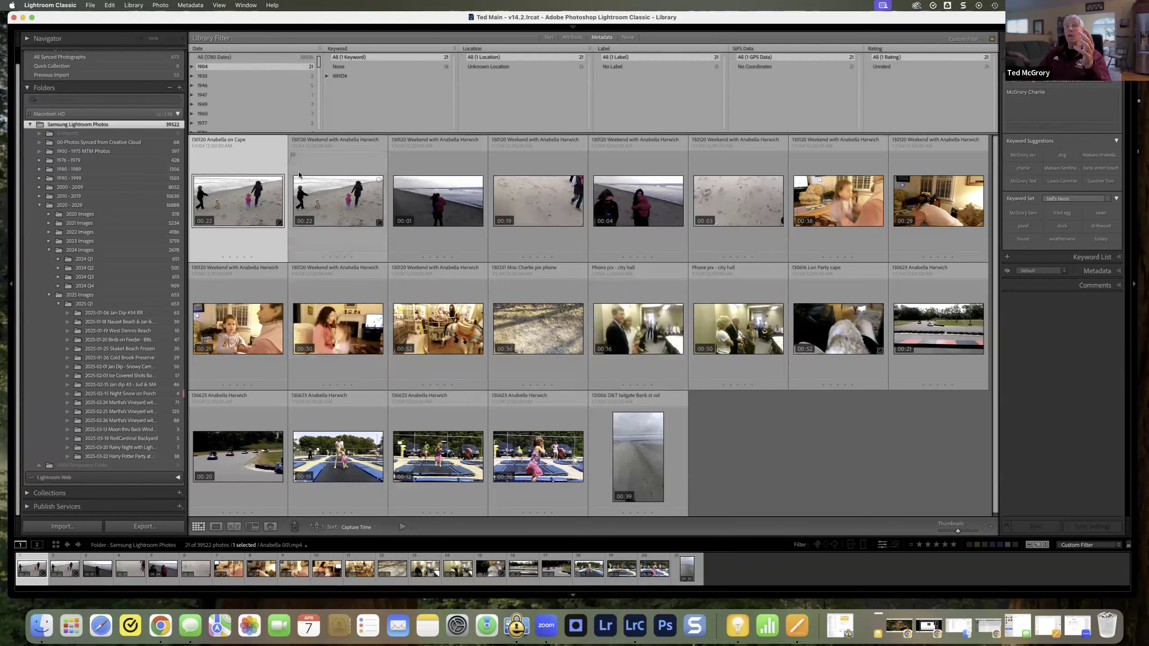
{"action": "scroll", "coordinate": [241, 79], "scroll_direction": "down", "scroll_amount": 4}
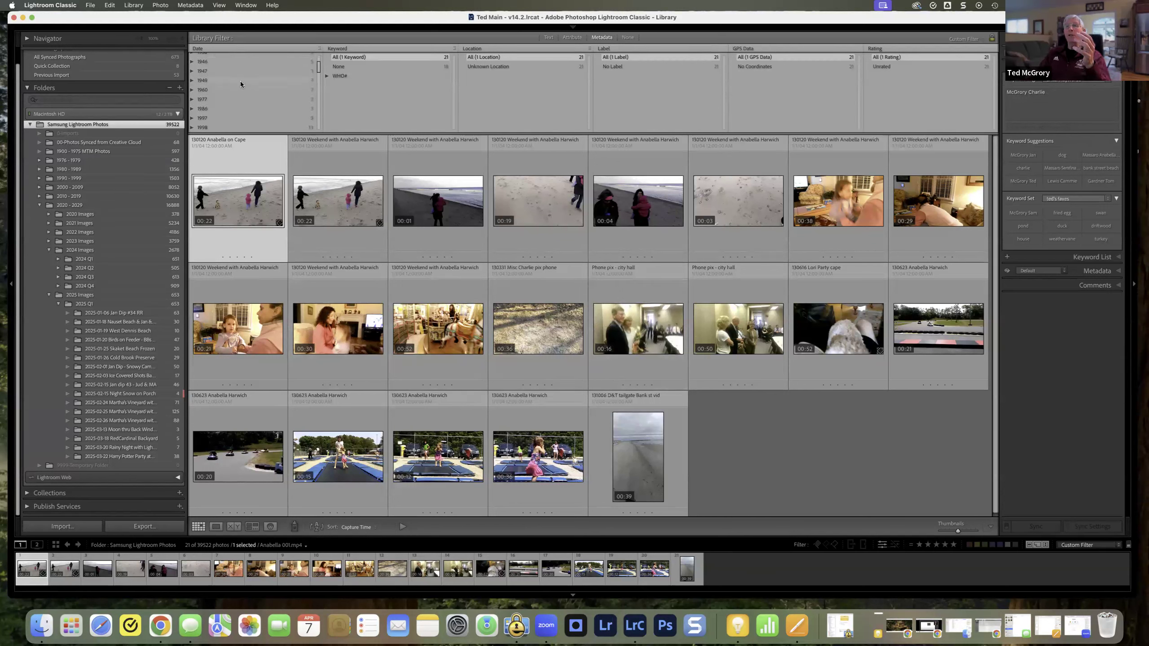
{"action": "scroll", "coordinate": [227, 117], "scroll_direction": "down", "scroll_amount": 1}
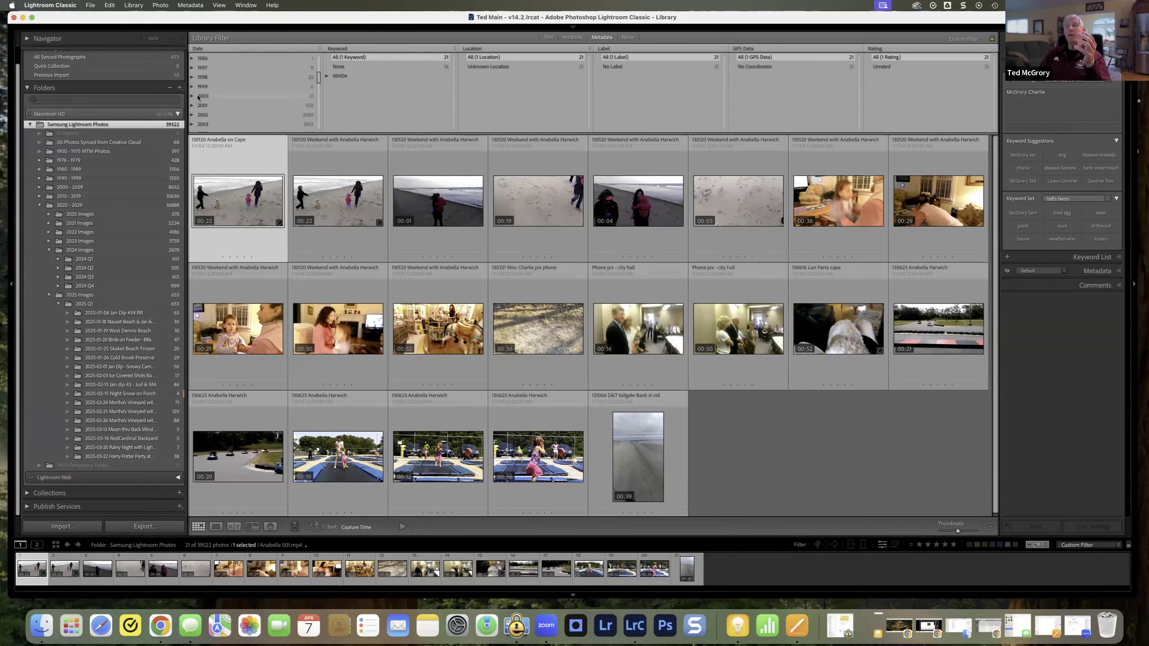
{"action": "left_click", "coordinate": [198, 95]}
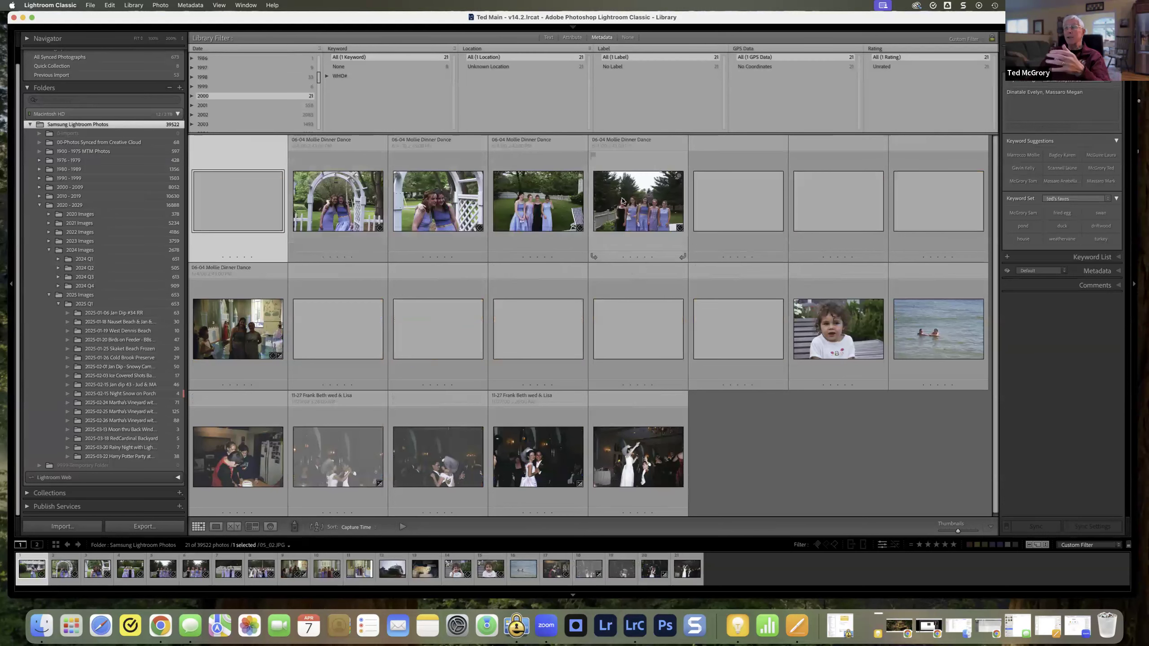
Step: Expand the year 2000 and filter to its June and August photos together, and reset the Date column to all dates
{"action": "left_click", "coordinate": [191, 96]}
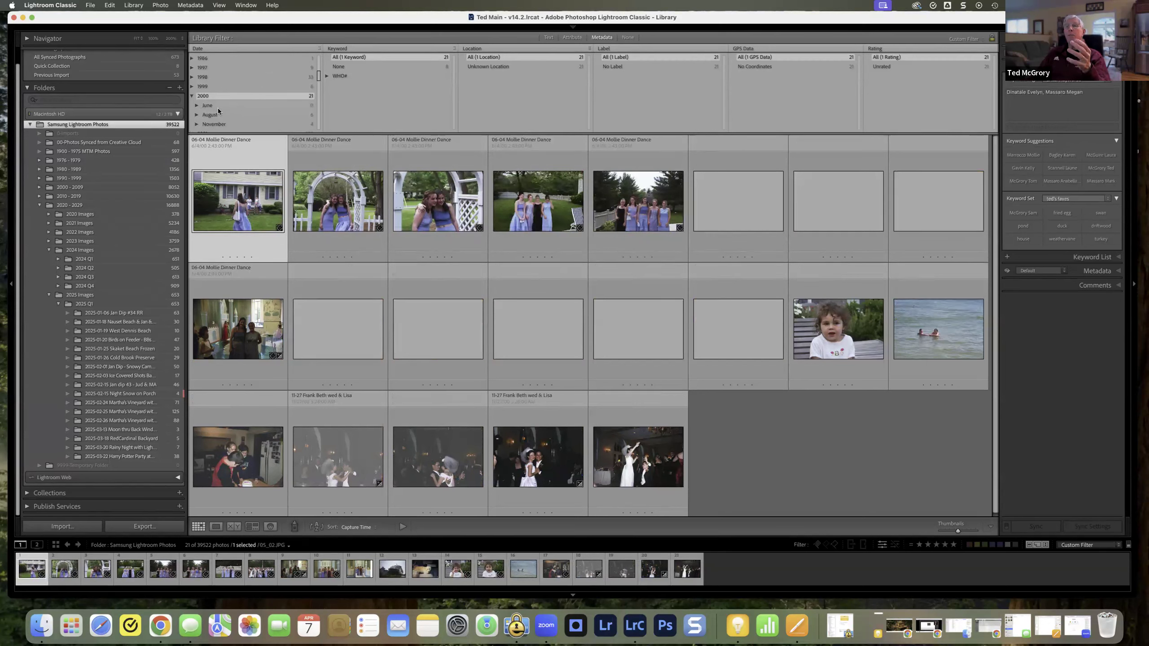
{"action": "left_click", "coordinate": [208, 105]}
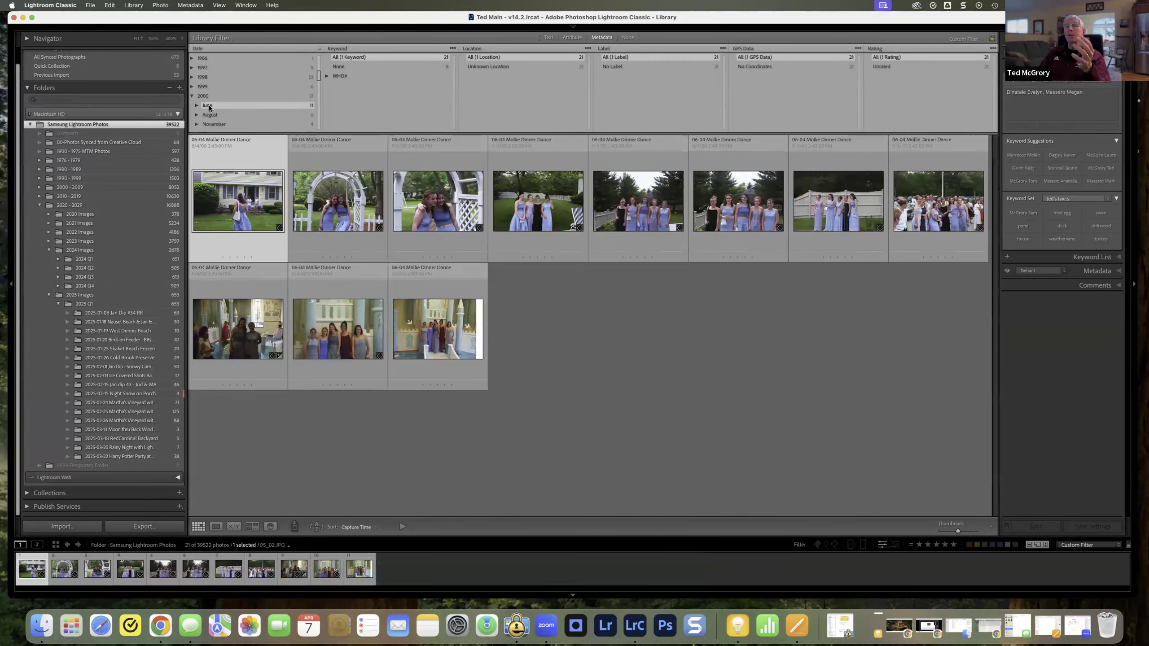
{"action": "left_click", "coordinate": [210, 115]}
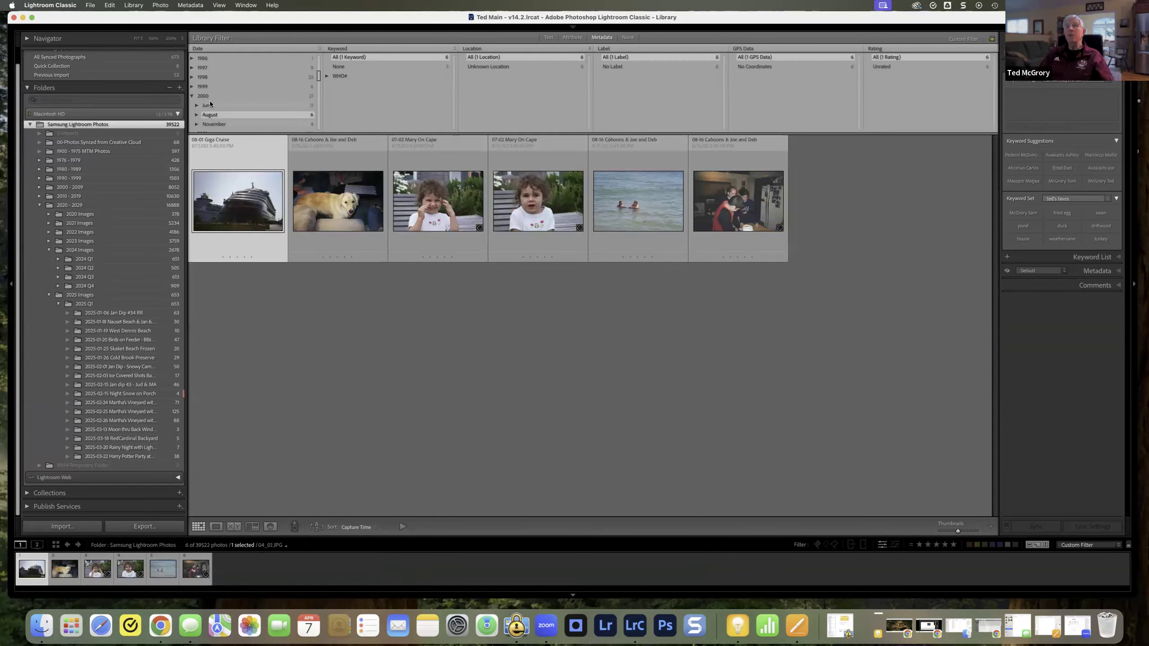
{"action": "left_click", "coordinate": [209, 105], "text": "super"}
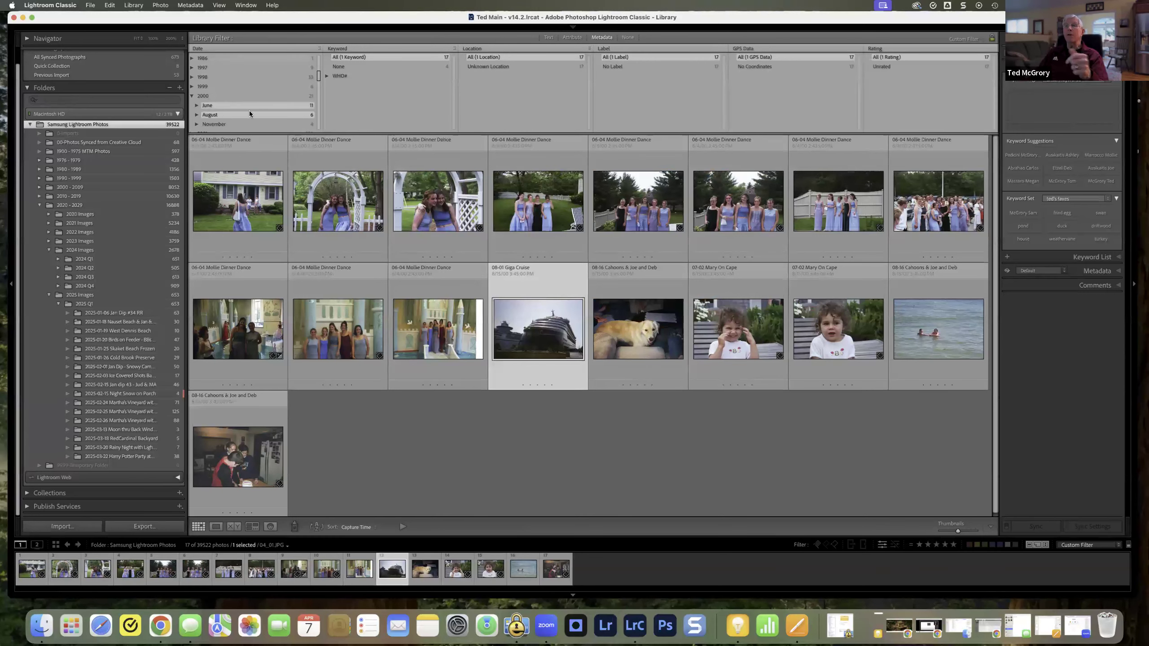
{"action": "scroll", "coordinate": [315, 70], "scroll_direction": "up", "scroll_amount": 4}
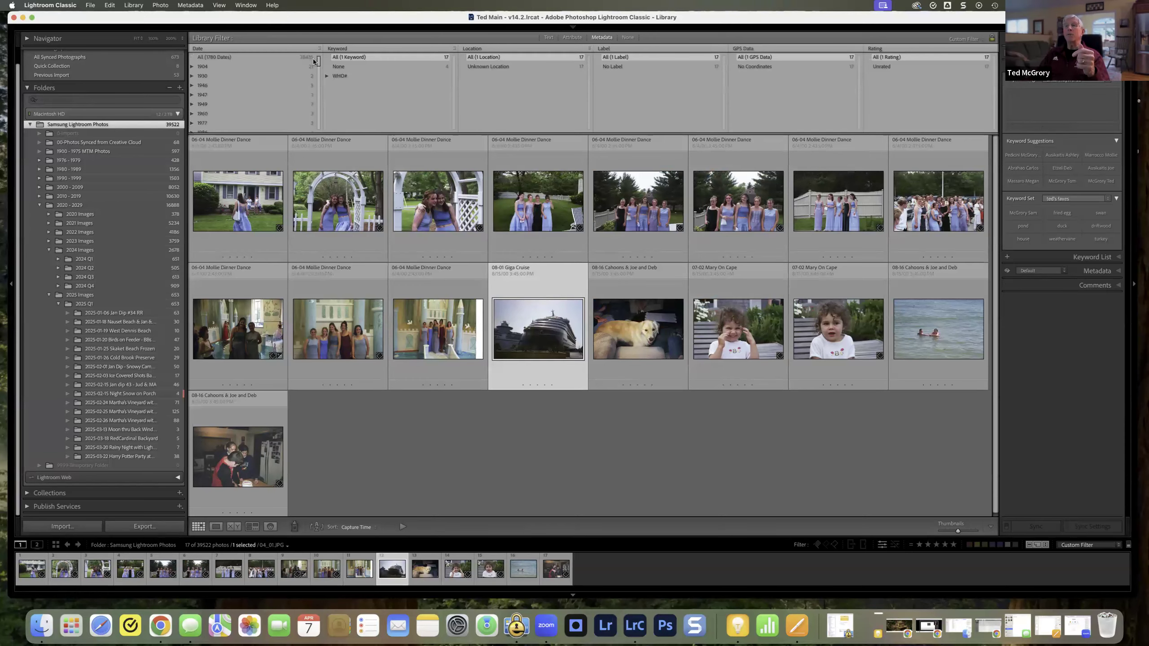
{"action": "left_click", "coordinate": [222, 57]}
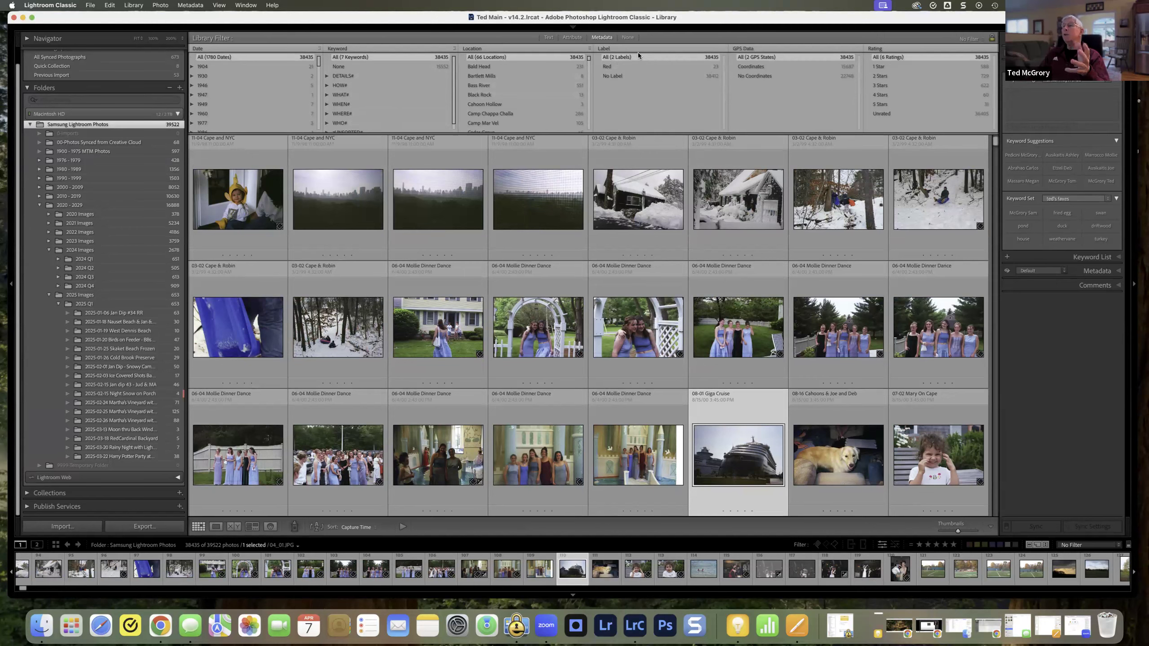
Step: Filter to the Red label with both the Metadata and Attribute filters, and clear the edit-status attribute filter
{"action": "left_click", "coordinate": [629, 69]}
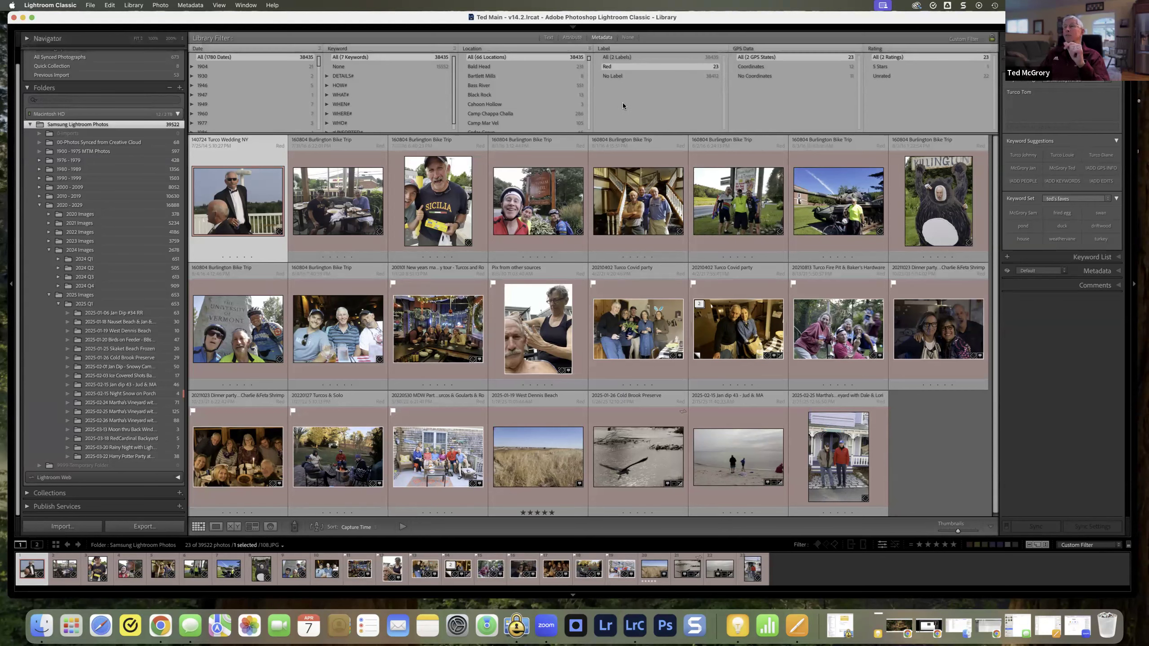
{"action": "left_click", "coordinate": [572, 37]}
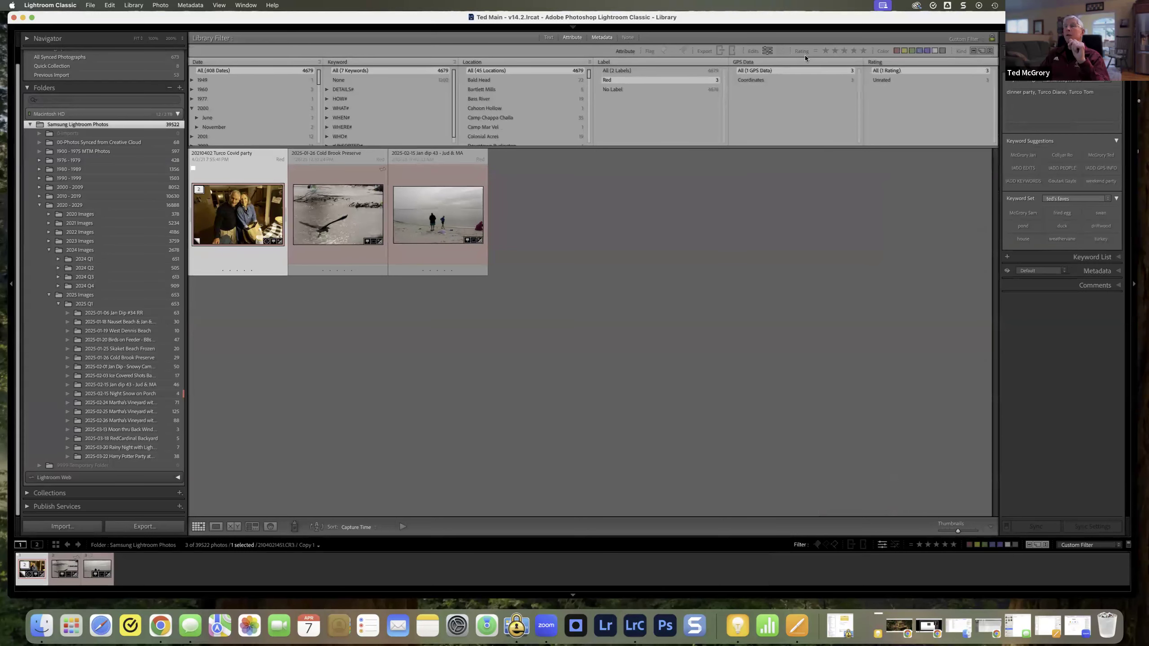
{"action": "left_click", "coordinate": [896, 50]}
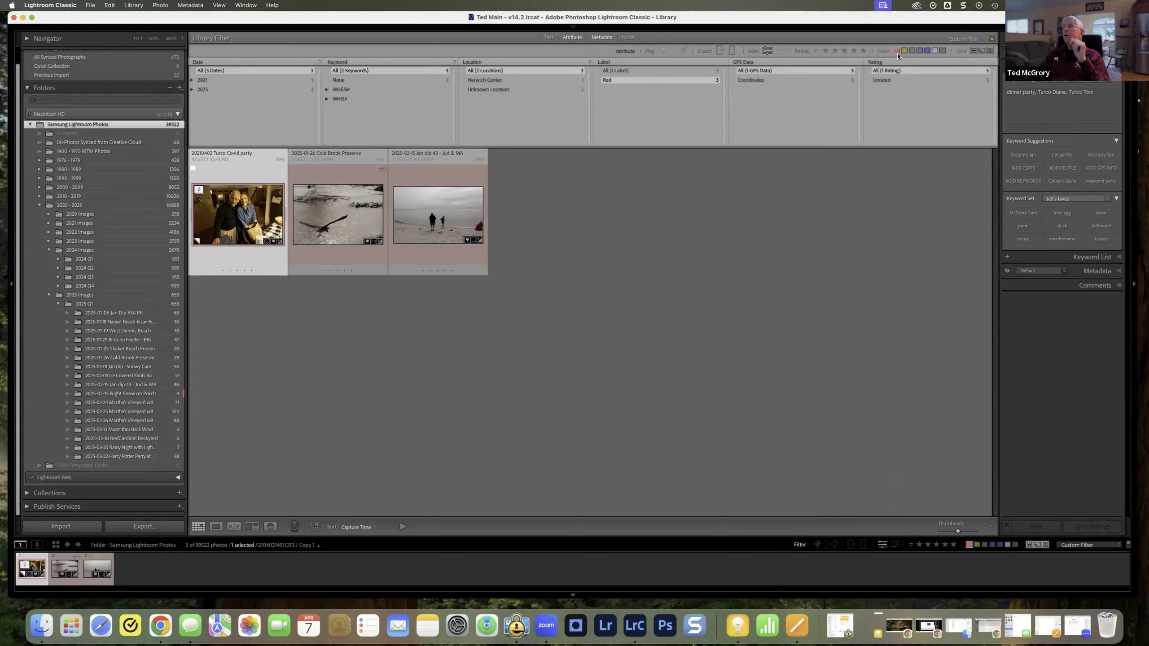
{"action": "left_click", "coordinate": [766, 51]}
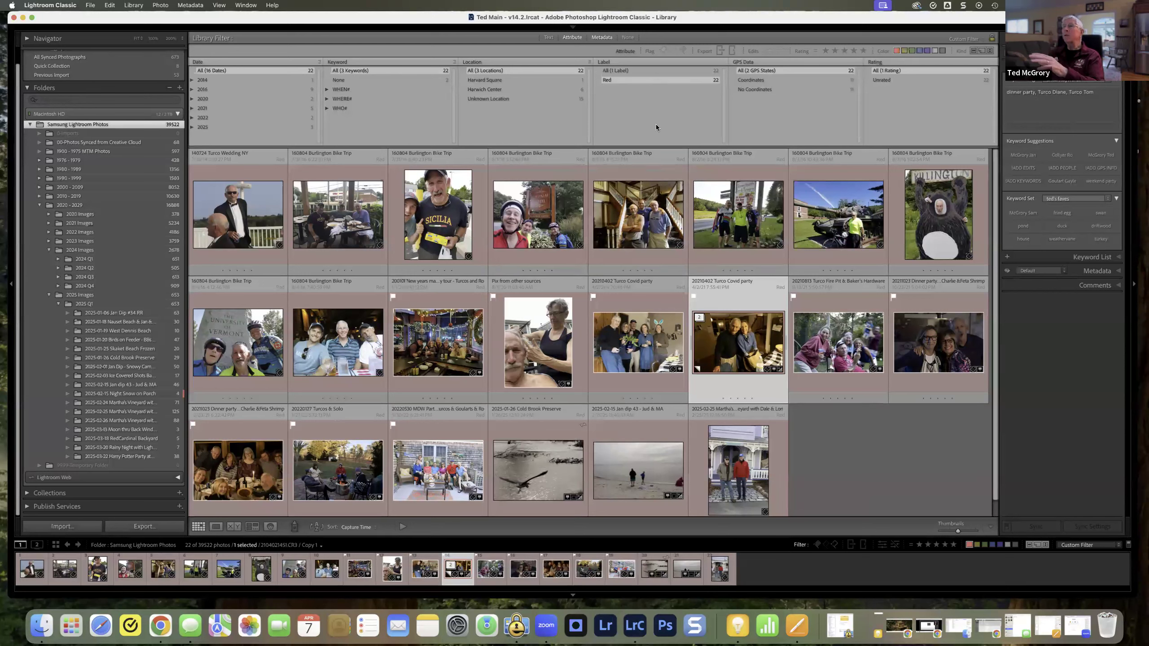
Step: Reset the Label column to all labels and clear the red color attribute filter
{"action": "left_click", "coordinate": [625, 70]}
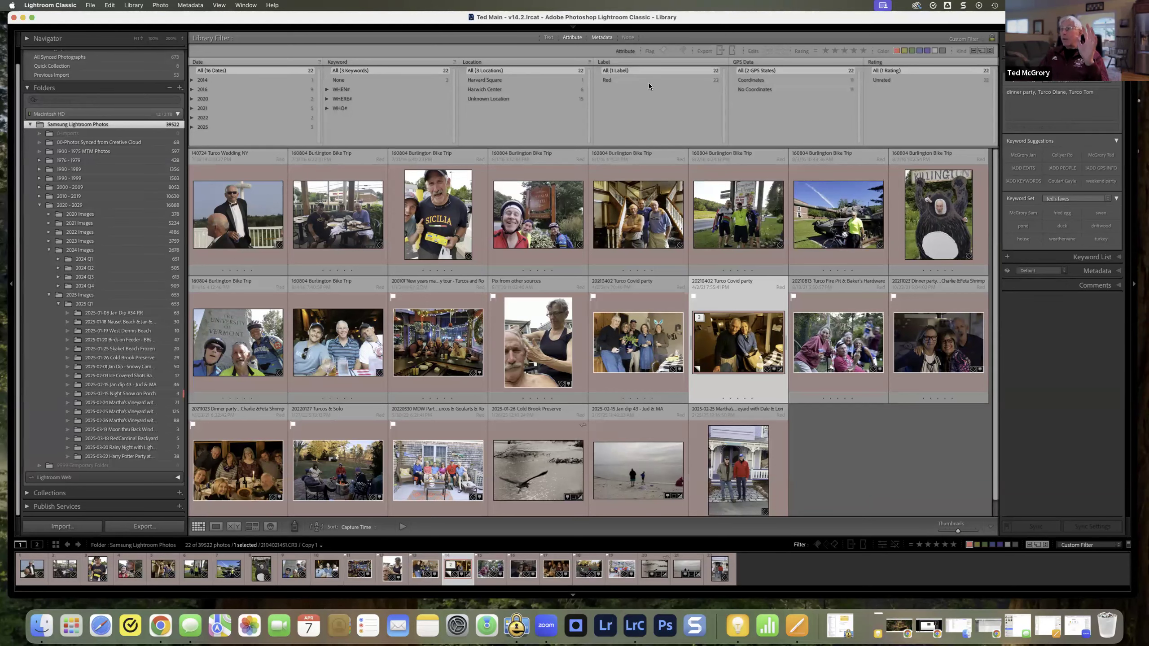
{"action": "left_click", "coordinate": [609, 40]}
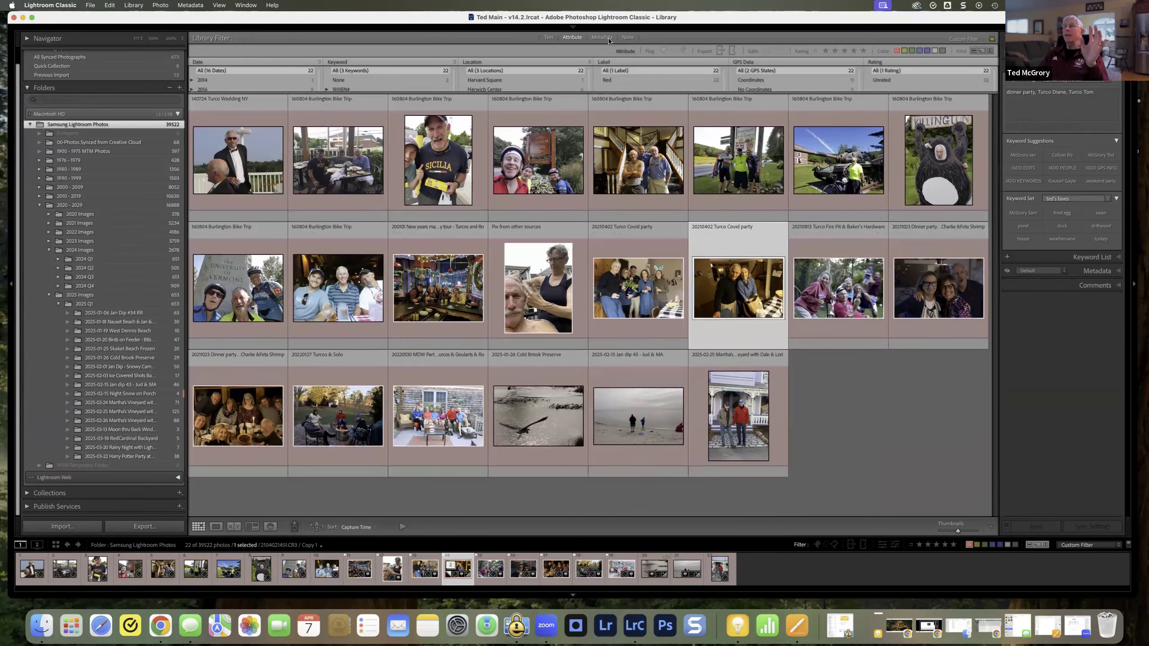
{"action": "left_click", "coordinate": [614, 40]}
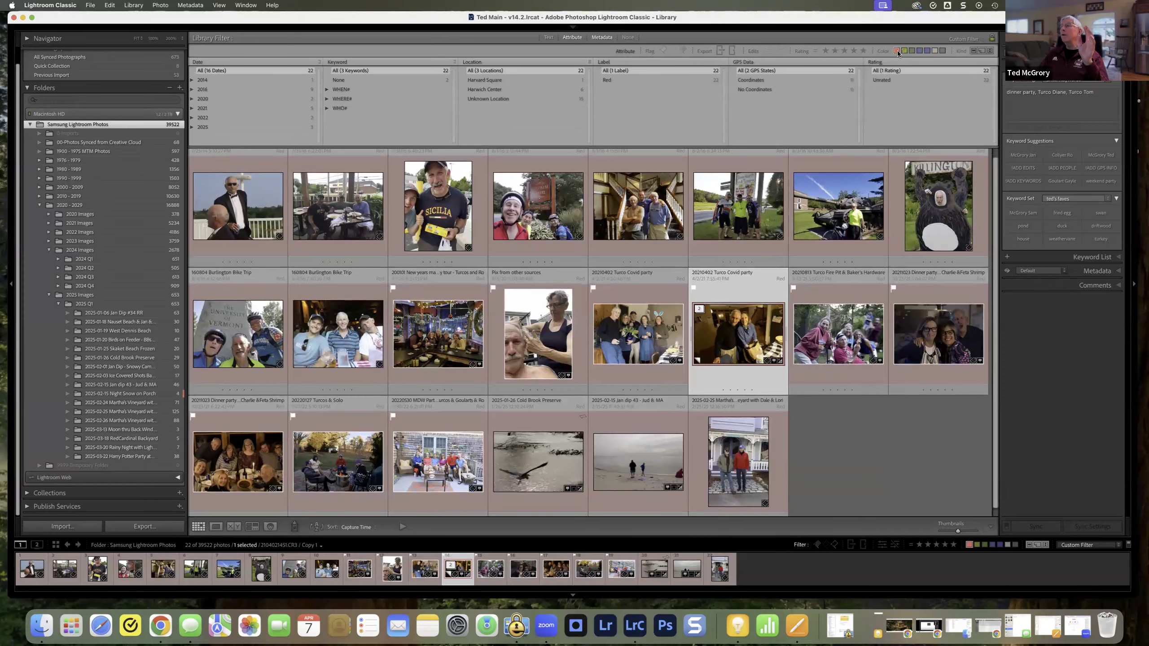
{"action": "left_click", "coordinate": [898, 53]}
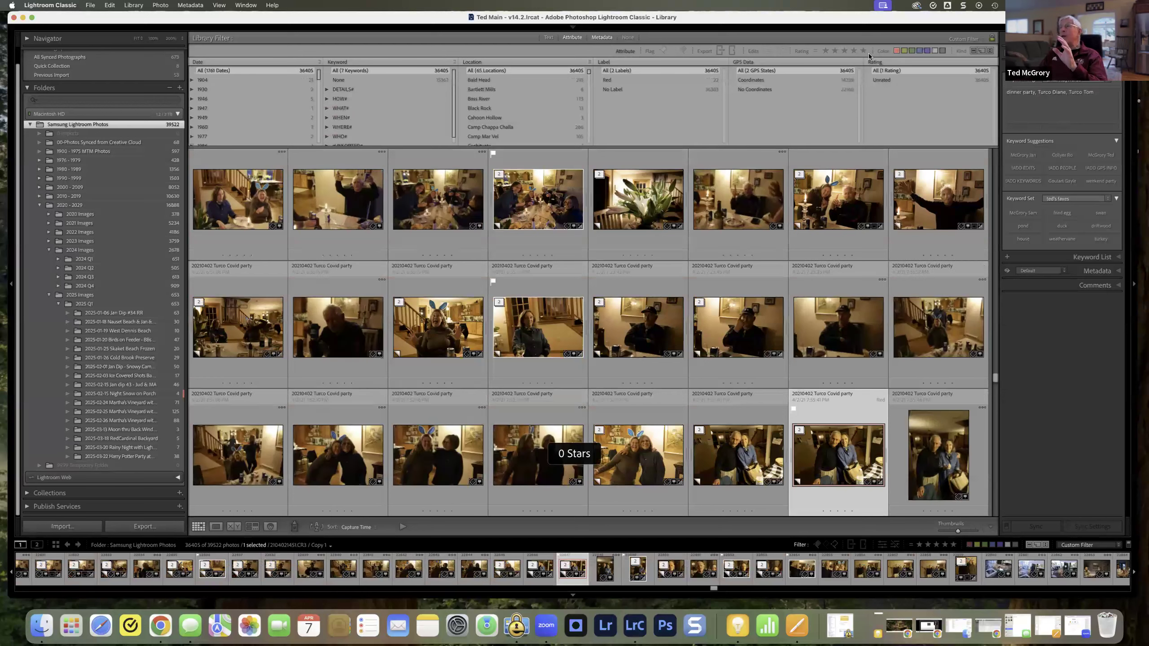
Step: Filter the photos to a two-star rating by attribute, and clear the rating and turn off all library filters
{"action": "left_click", "coordinate": [834, 52]}
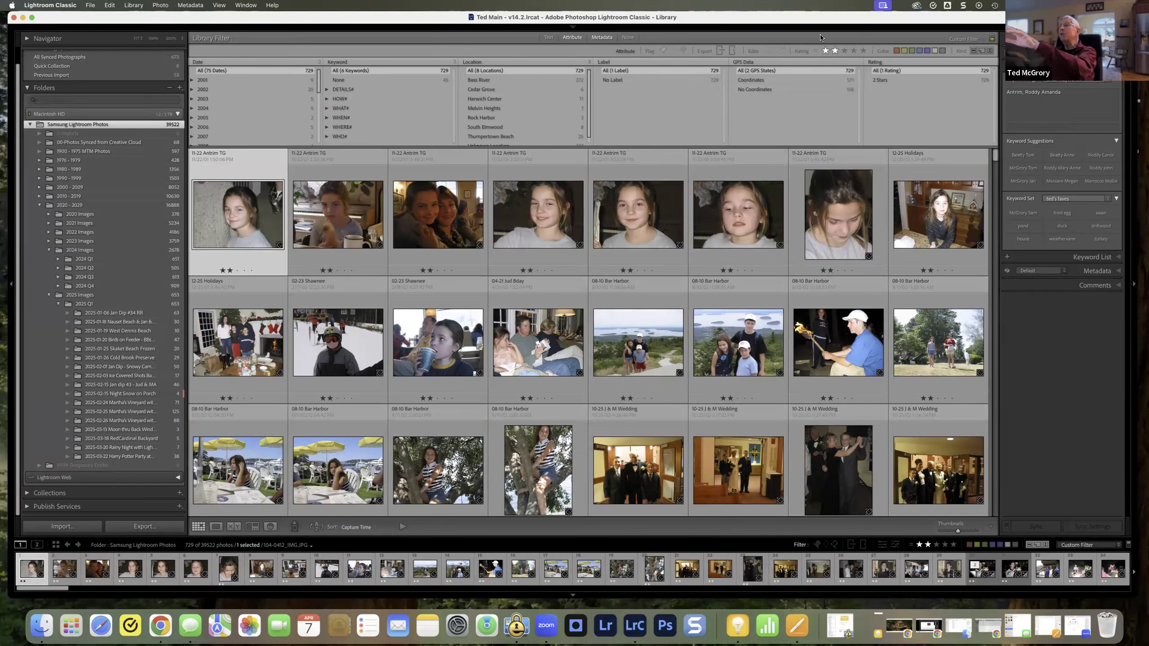
{"action": "left_click", "coordinate": [825, 51]}
{"action": "left_click", "coordinate": [826, 52]}
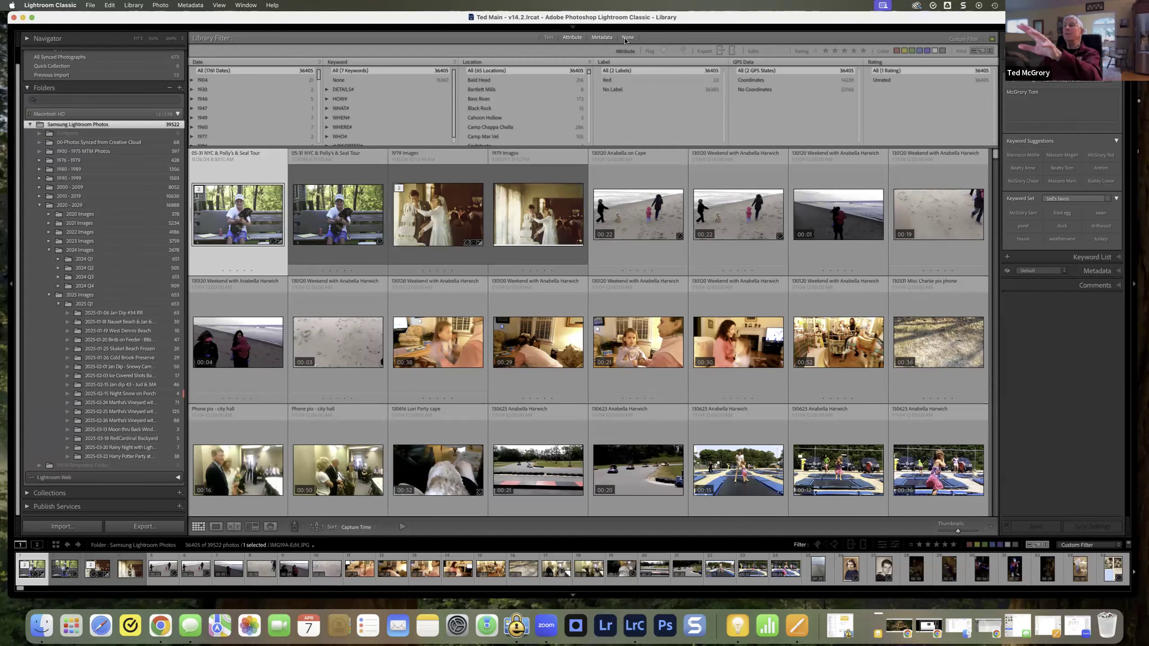
{"action": "left_click", "coordinate": [627, 37]}
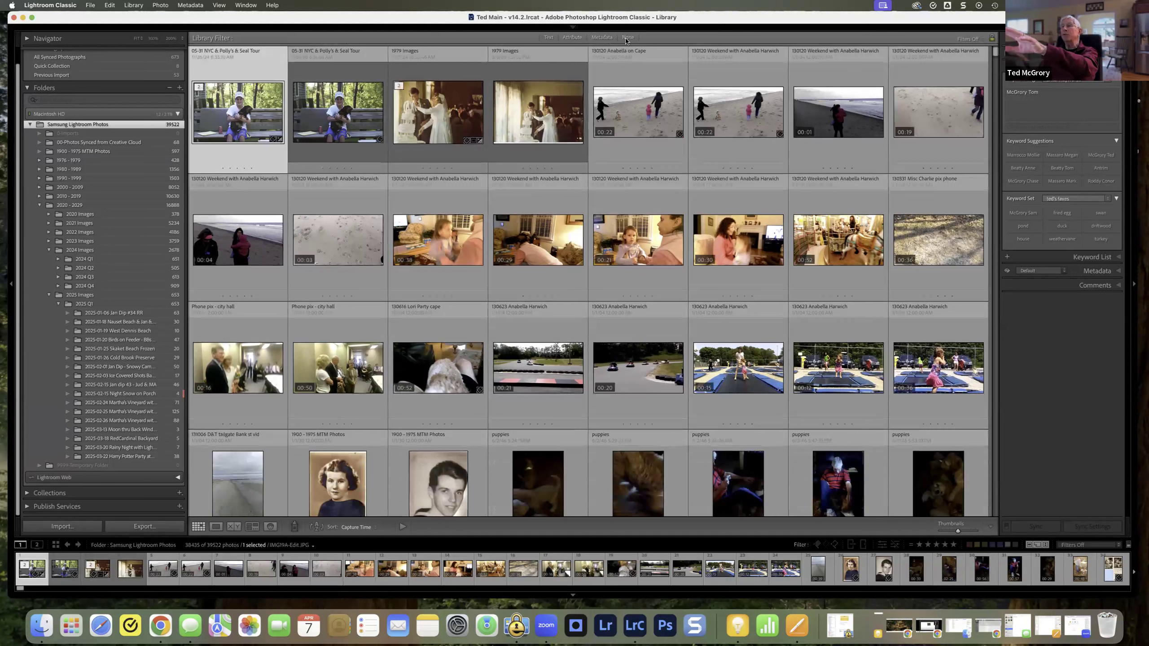
Step: Show the Metadata filter columns again, filter GPS Data to No Coordinates and look through the photos
{"action": "left_click", "coordinate": [601, 38]}
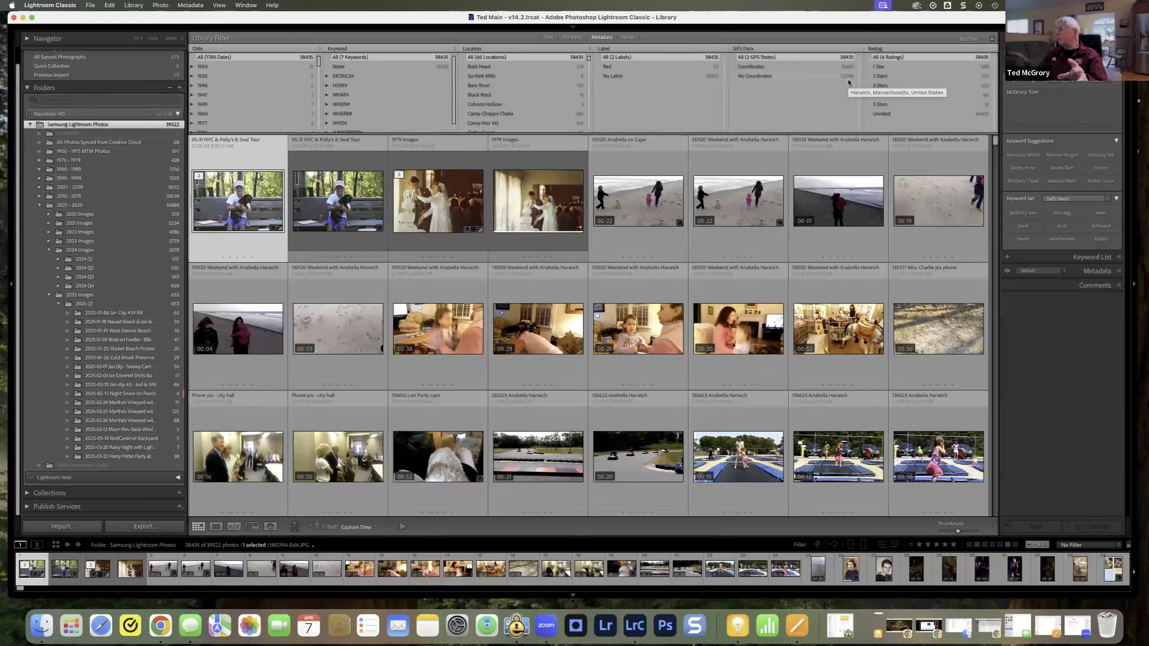
{"action": "left_click", "coordinate": [755, 75]}
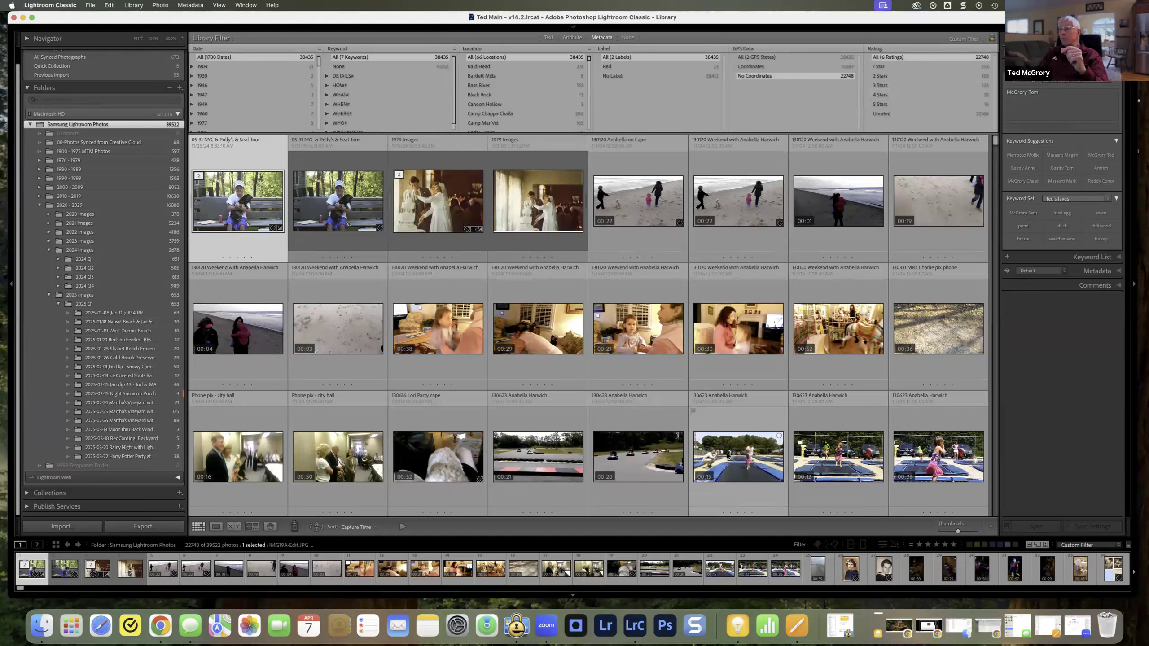
{"action": "scroll", "coordinate": [760, 453], "scroll_direction": "down", "scroll_amount": 2}
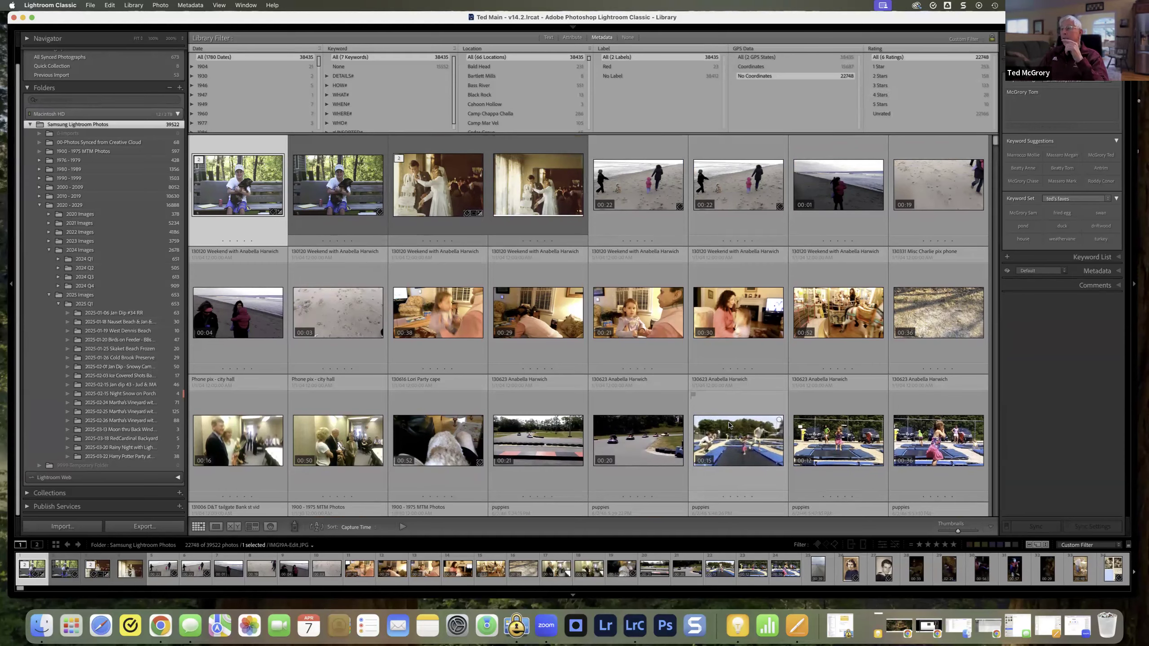
{"action": "scroll", "coordinate": [724, 426], "scroll_direction": "down", "scroll_amount": 5}
{"action": "scroll", "coordinate": [727, 423], "scroll_direction": "down", "scroll_amount": 7}
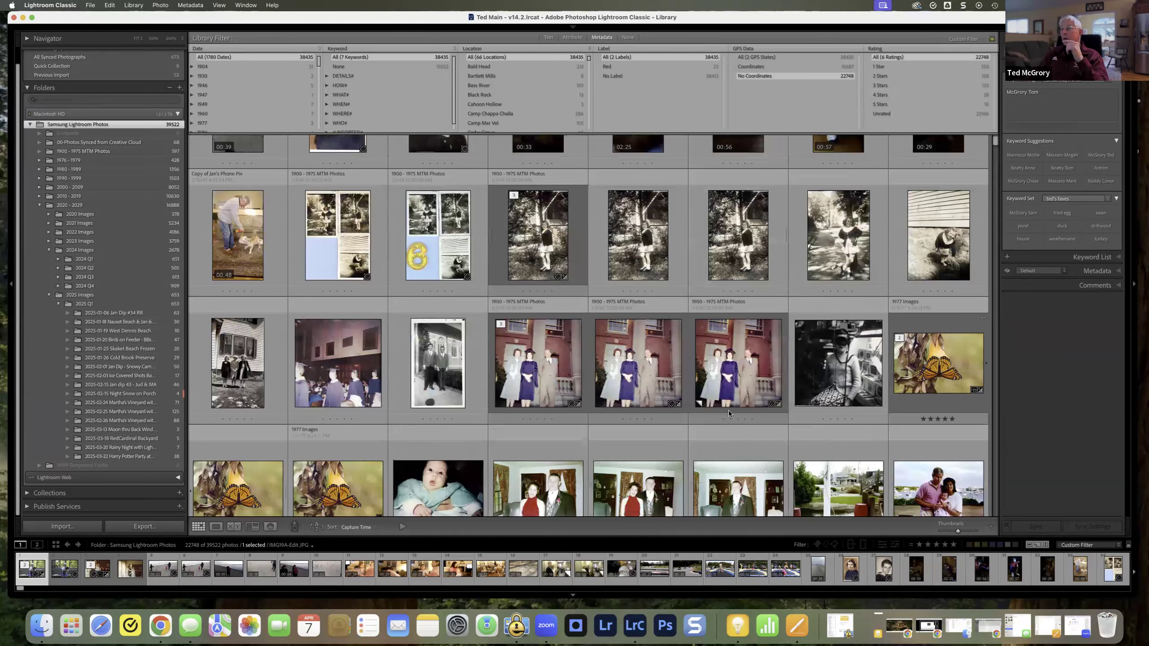
{"action": "scroll", "coordinate": [693, 409], "scroll_direction": "down", "scroll_amount": 4}
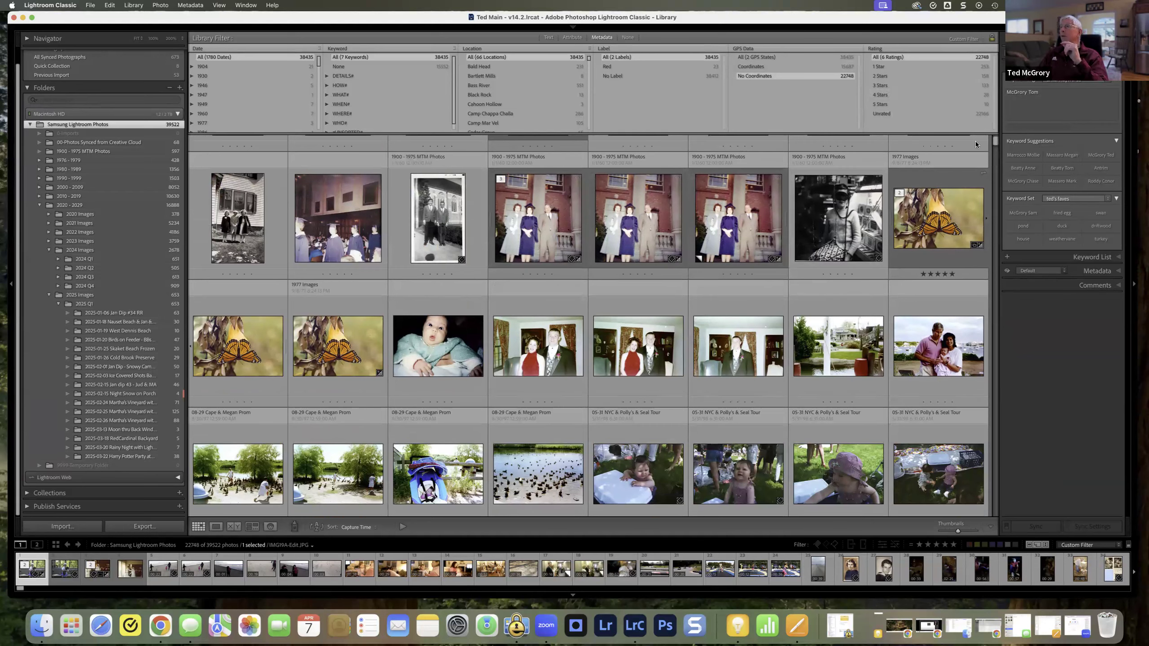
Step: Select a Maine bike trip photo without coordinates and expand its metadata details
{"action": "left_click_drag", "start_coordinate": [994, 143], "coordinate": [1015, 468]}
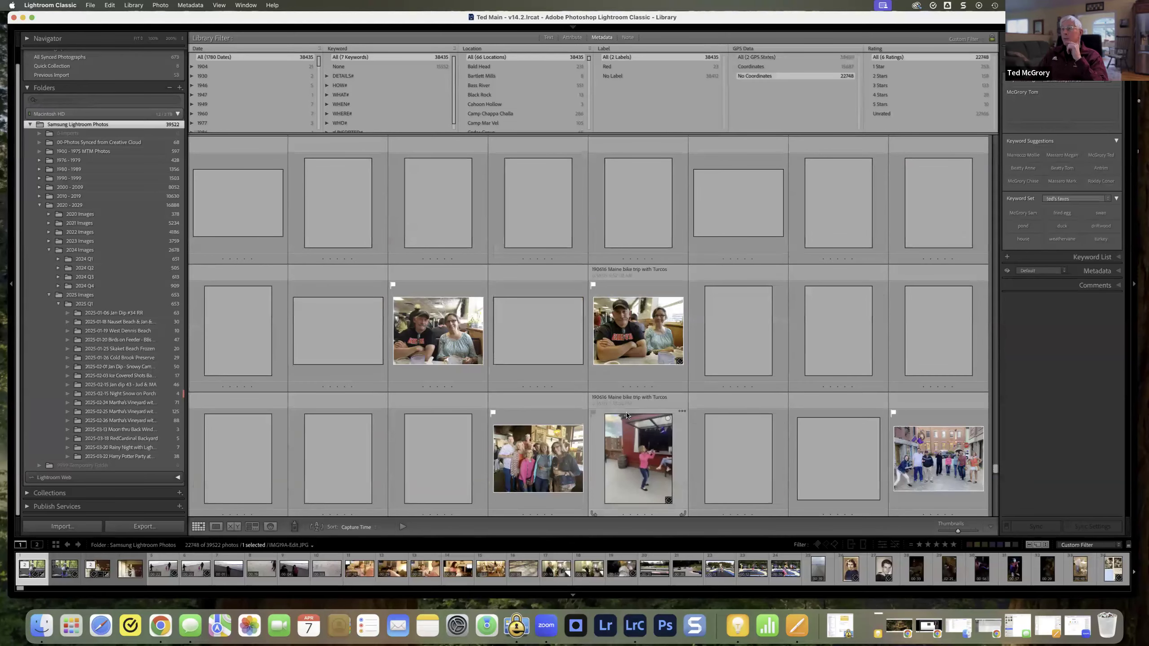
{"action": "left_click", "coordinate": [630, 435]}
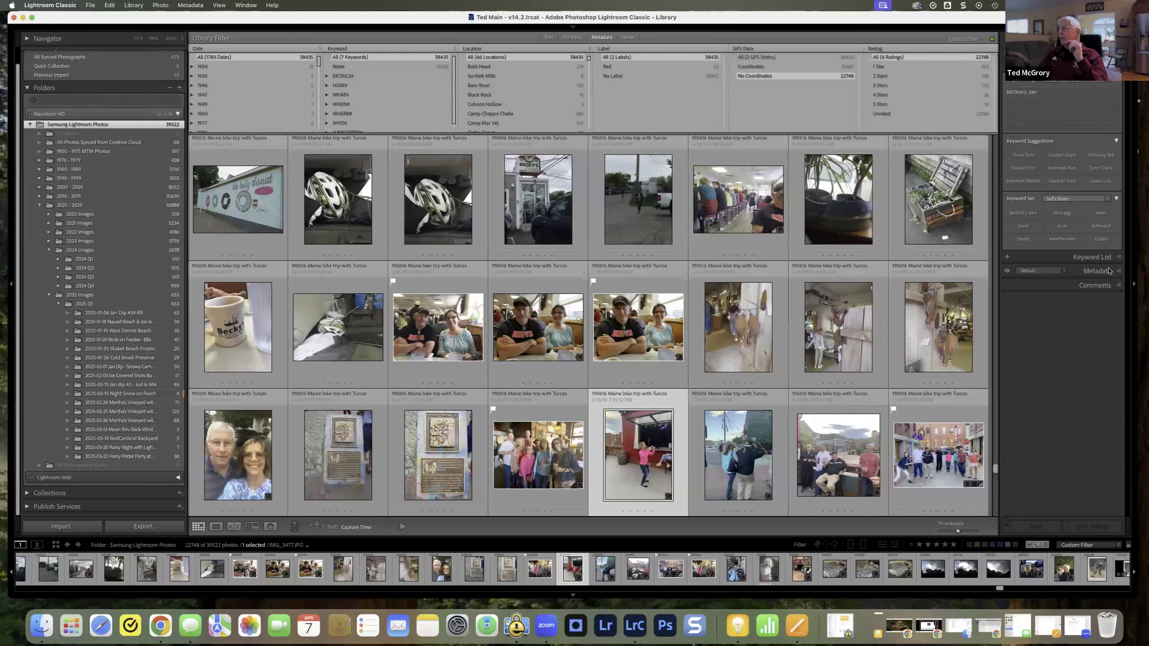
{"action": "left_click", "coordinate": [1116, 272]}
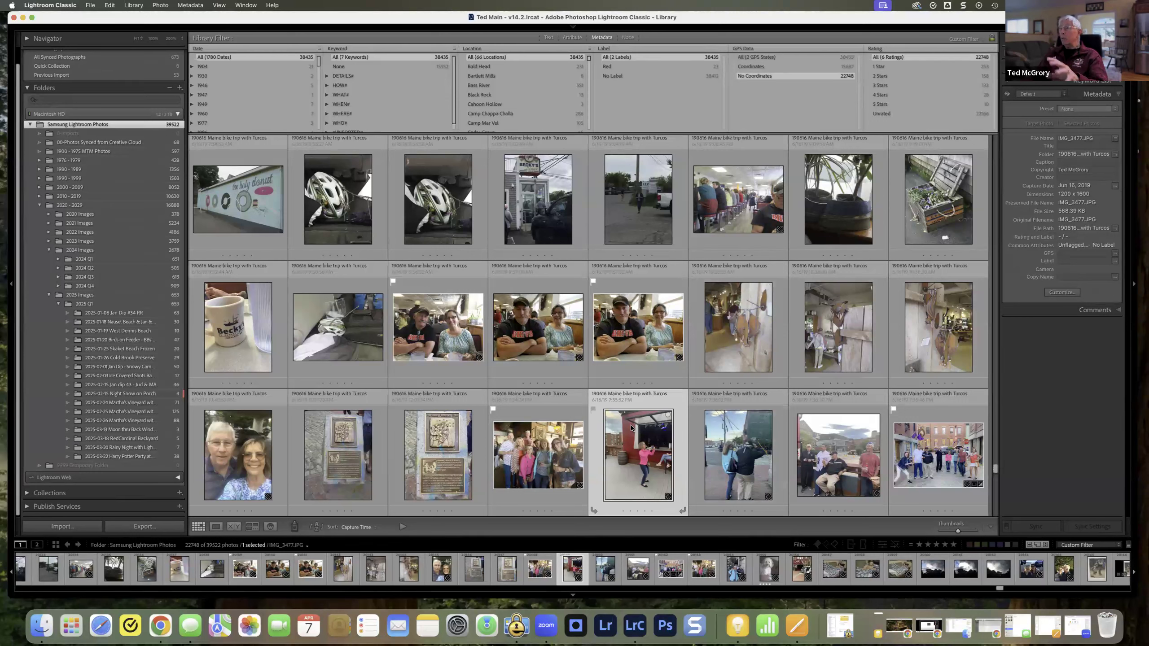
Step: Examine the GPS metadata of a Notchland Inn photo under the Coordinates filter, and reset GPS Data to all states
{"action": "left_click", "coordinate": [751, 67]}
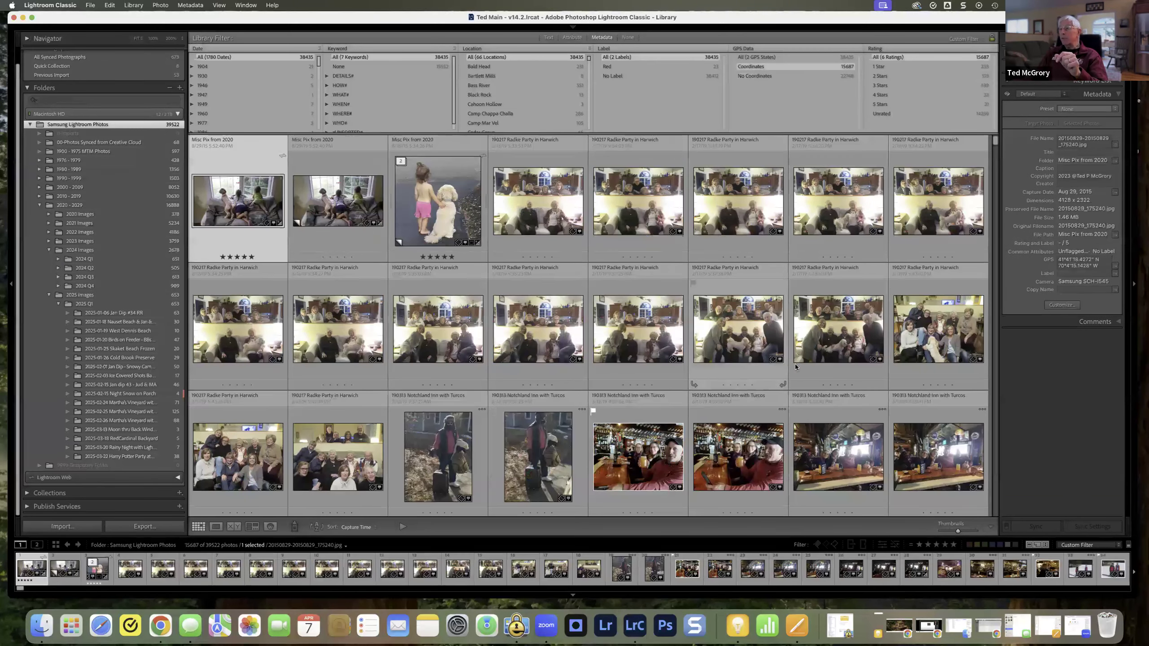
{"action": "left_click", "coordinate": [731, 452]}
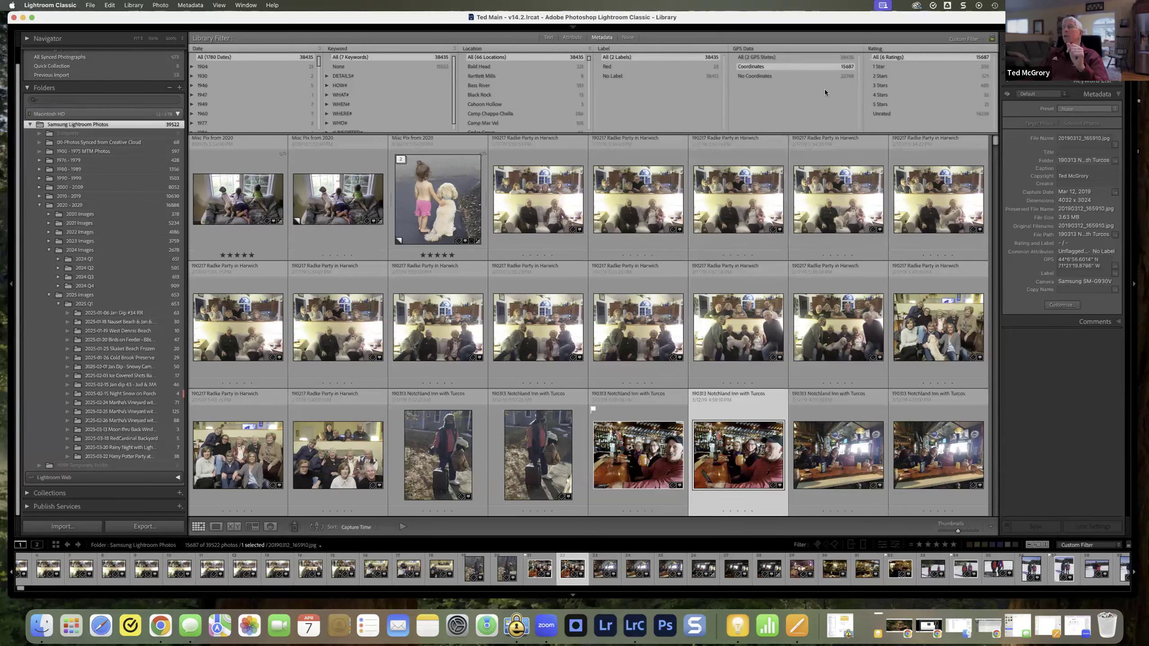
{"action": "left_click", "coordinate": [752, 57]}
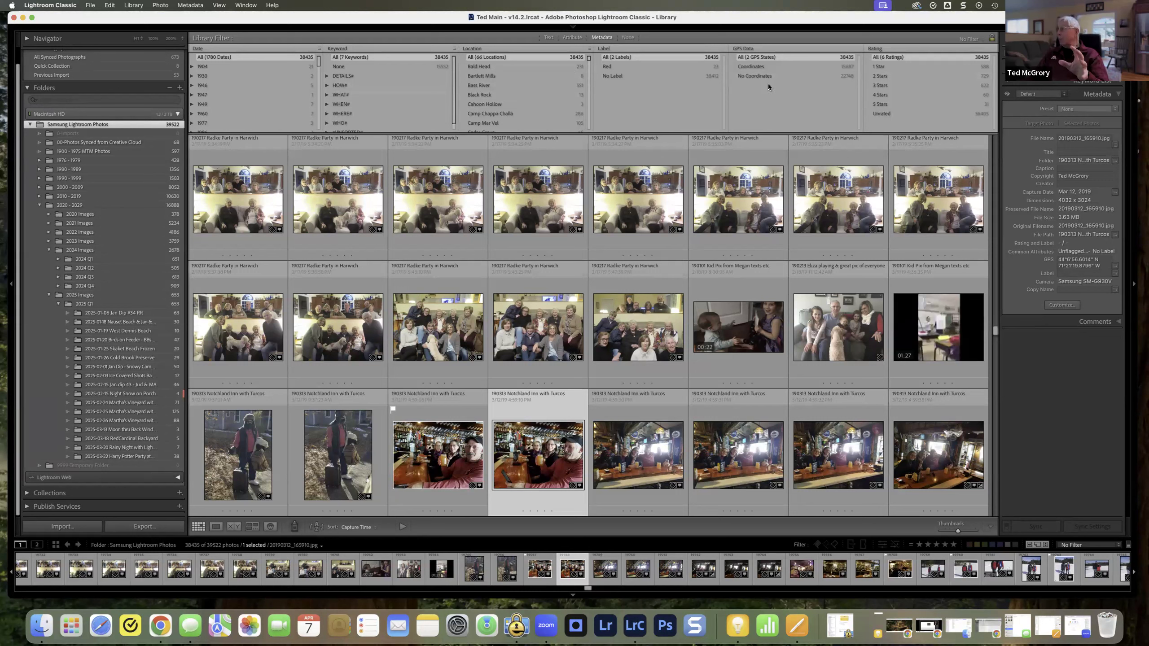
Step: Change the Label column to Aperture and filter the photos to f/1.5
{"action": "left_click", "coordinate": [639, 47]}
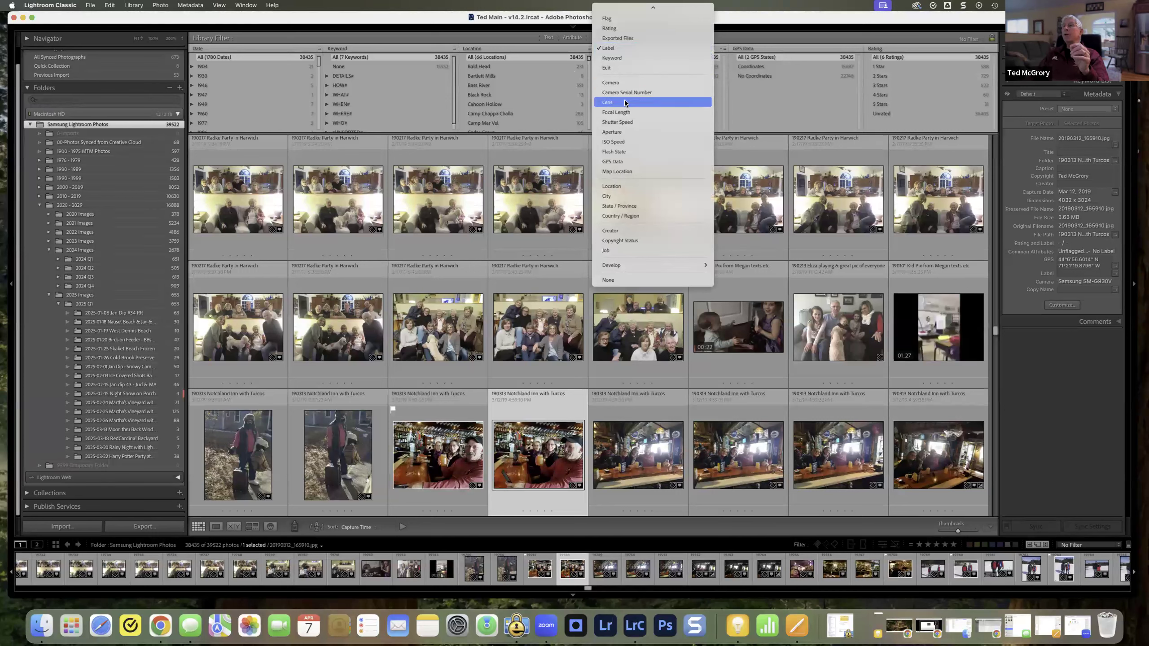
{"action": "left_click", "coordinate": [621, 131]}
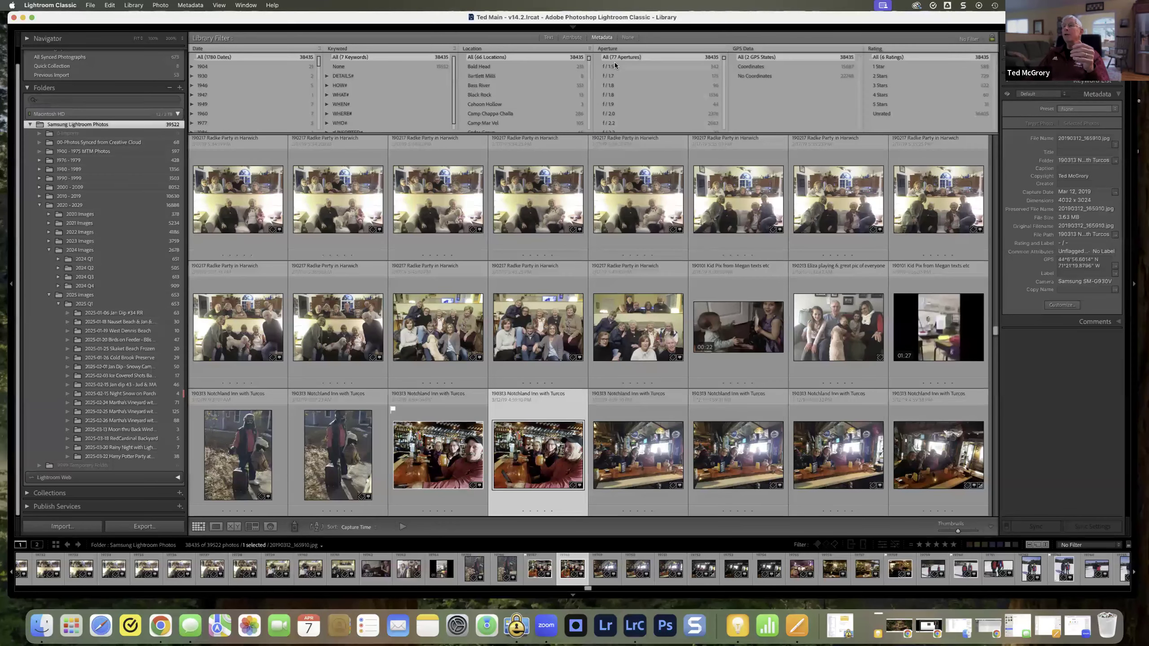
{"action": "left_click", "coordinate": [614, 66]}
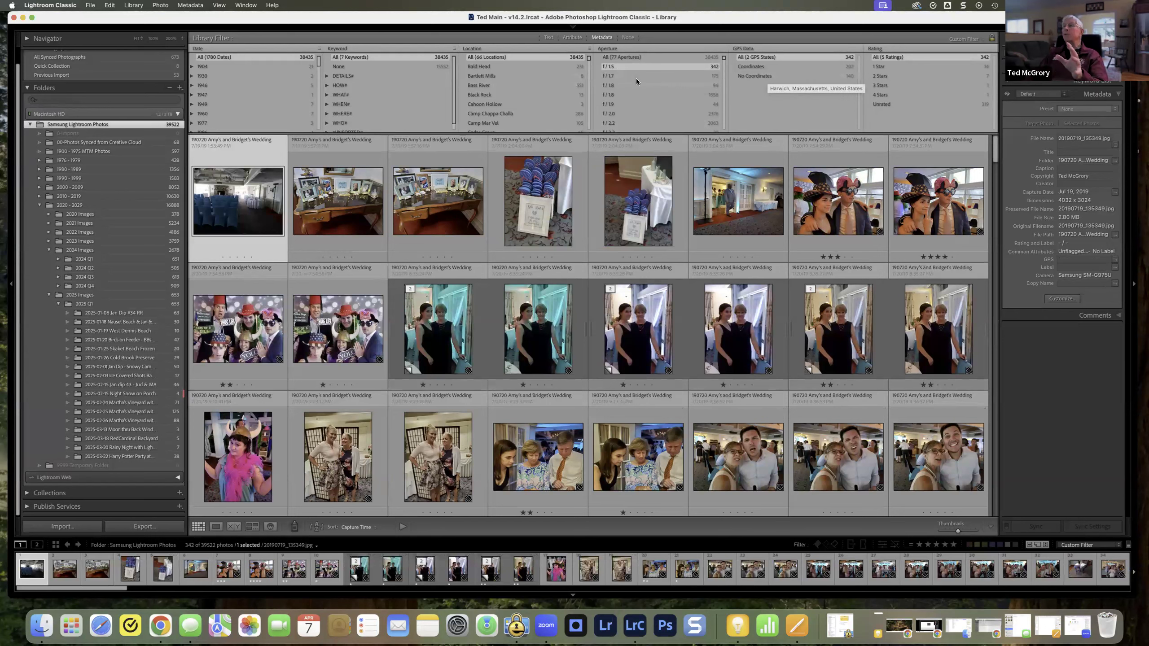
Step: Filter GPS Data to Coordinates and Rating to 1 Star among the f/1.5 photos
{"action": "left_click", "coordinate": [752, 66]}
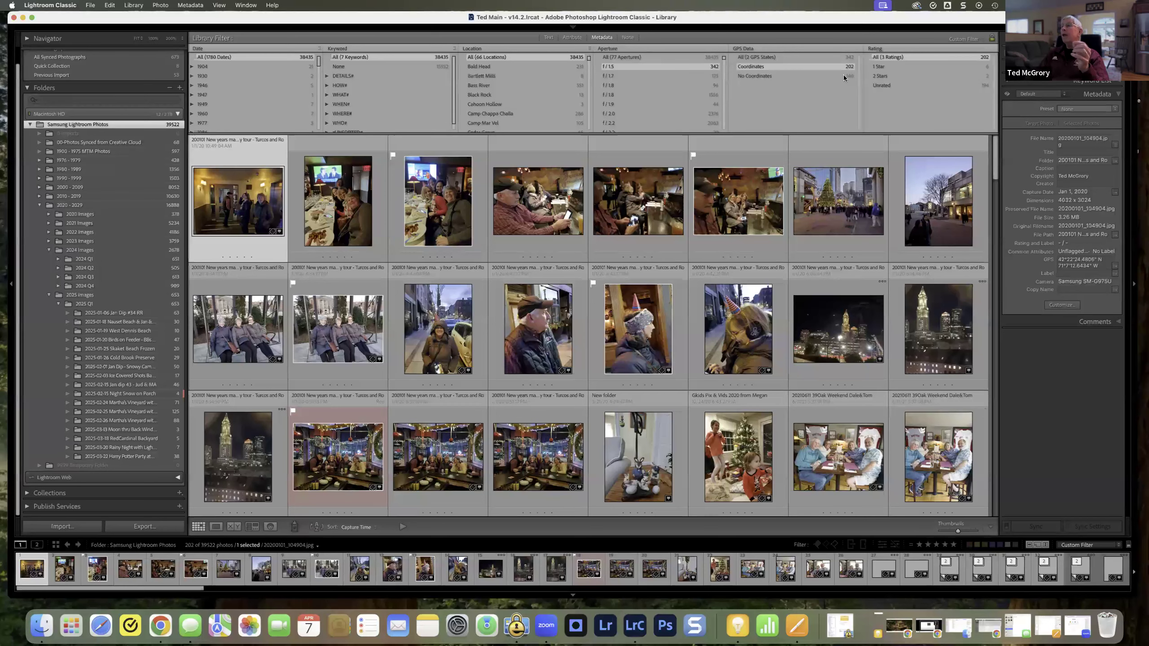
{"action": "left_click", "coordinate": [882, 66]}
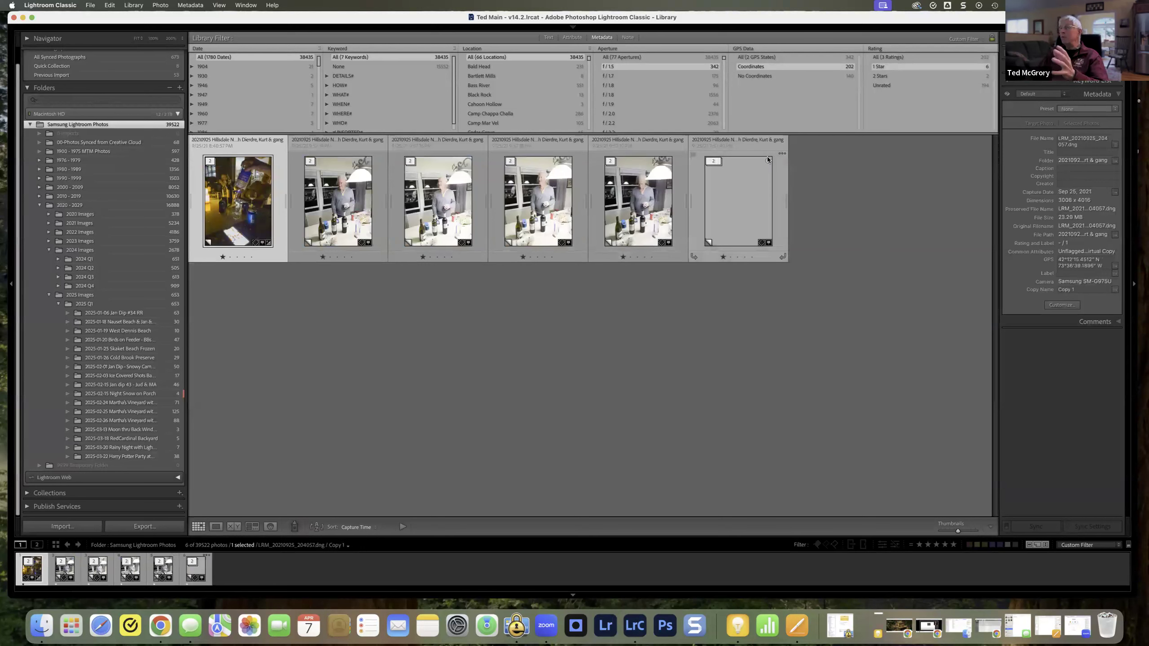
{"action": "left_click", "coordinate": [882, 59]}
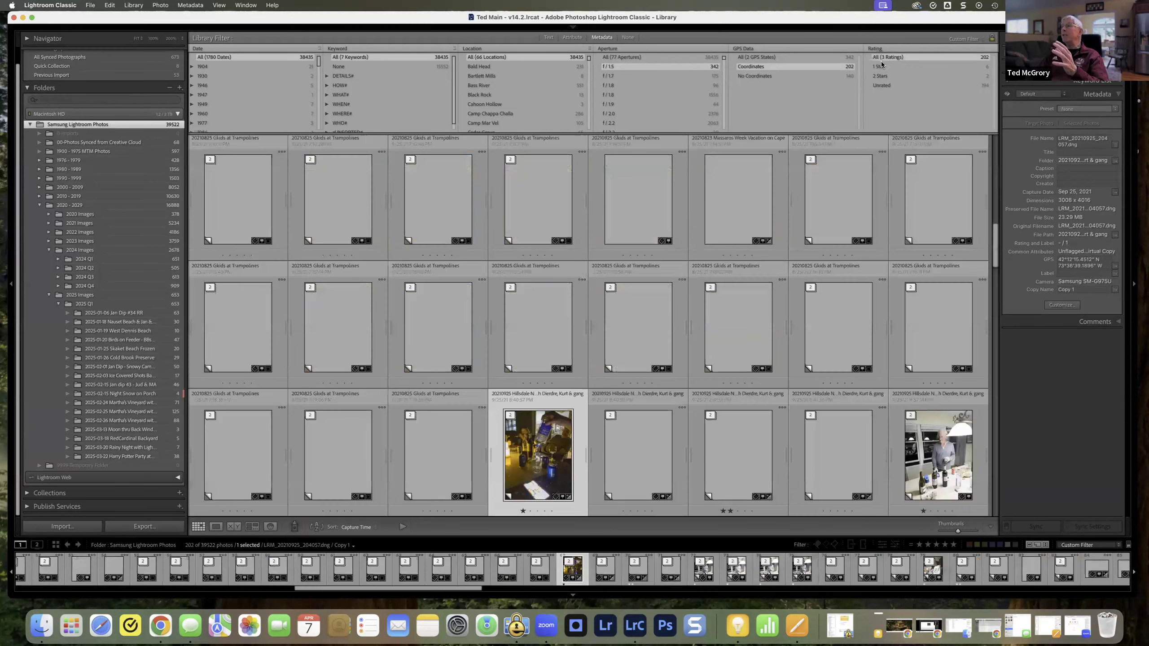
{"action": "left_click", "coordinate": [879, 67]}
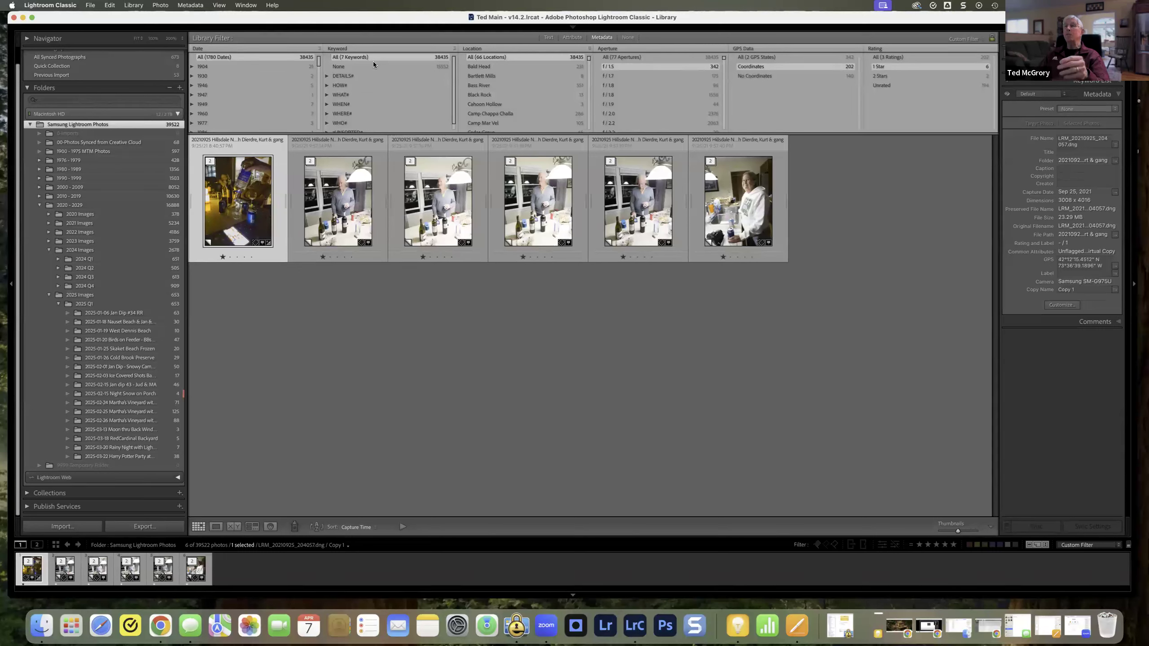
Step: Apply the TM Default filter preset, view the photos with the Red label, and reset Label to all labels
{"action": "left_click", "coordinate": [981, 40]}
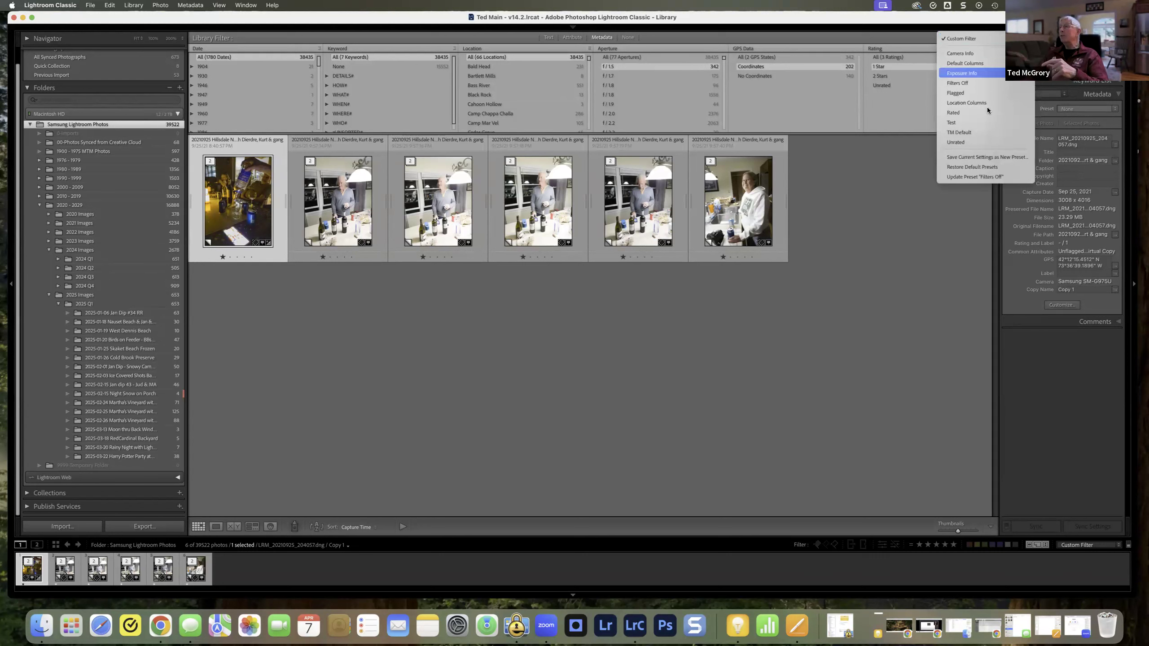
{"action": "left_click", "coordinate": [977, 131]}
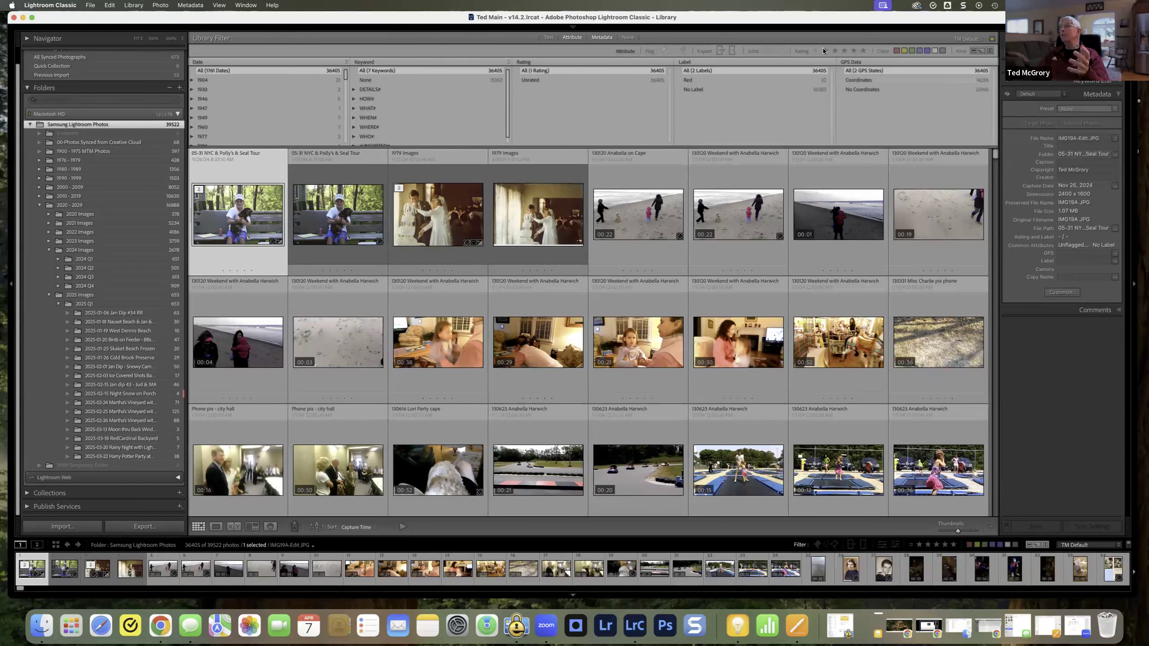
{"action": "left_click", "coordinate": [688, 81]}
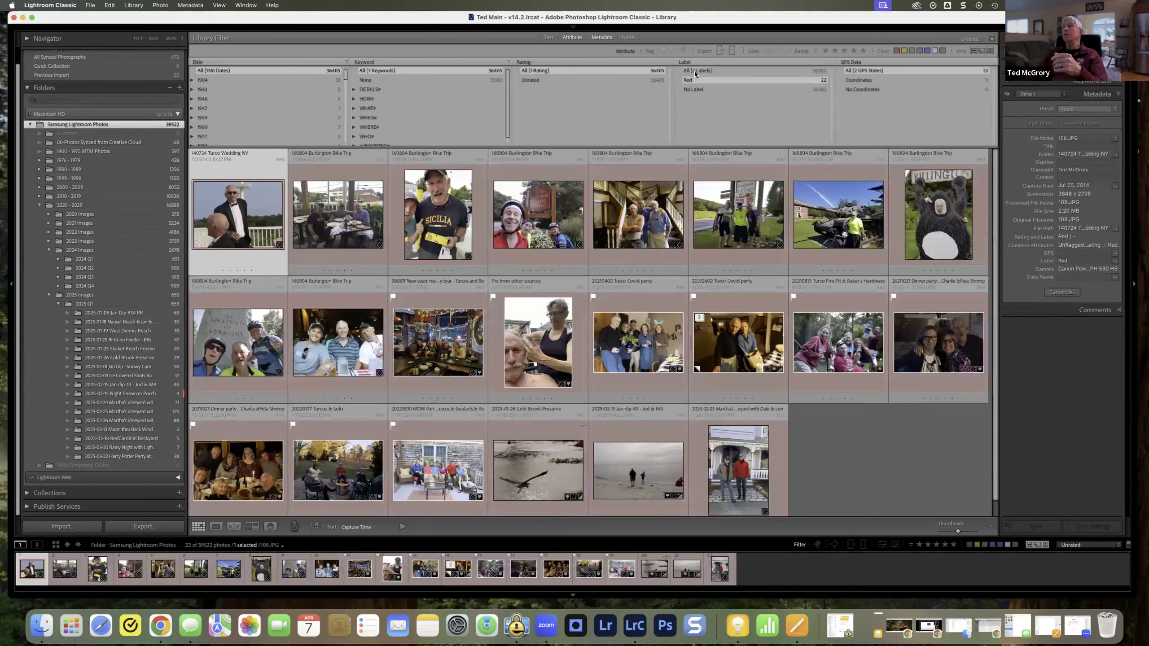
{"action": "left_click", "coordinate": [696, 72]}
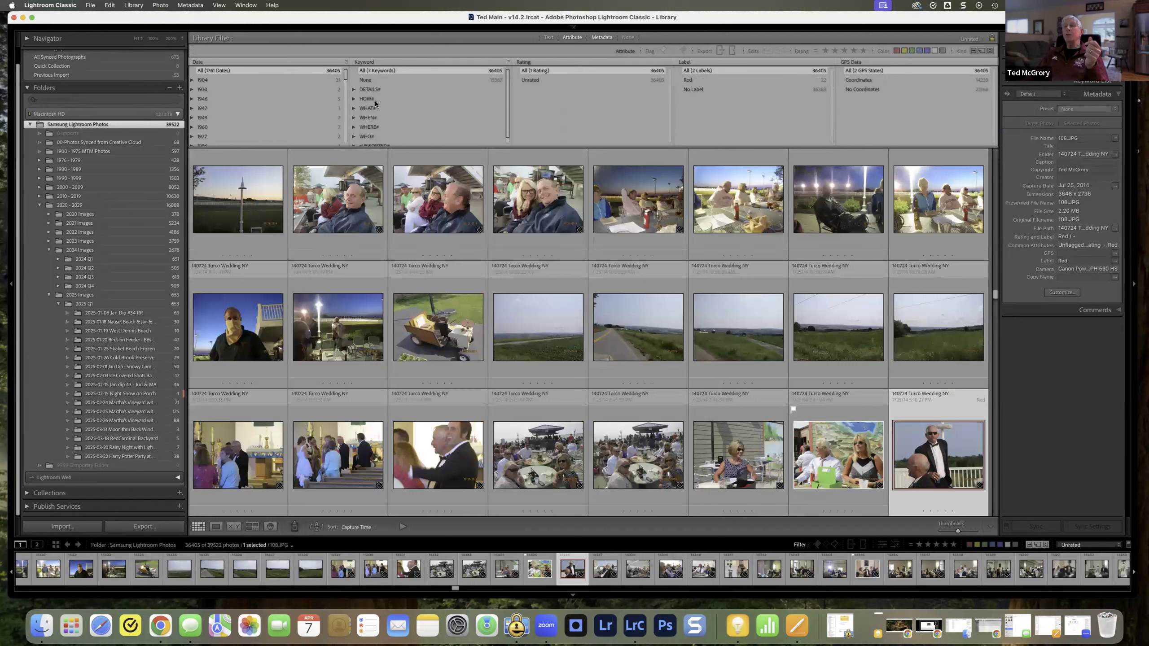
Step: Filter the photos to the WHO# keyword and expand it down to its People group
{"action": "scroll", "coordinate": [386, 112], "scroll_direction": "down", "scroll_amount": 1}
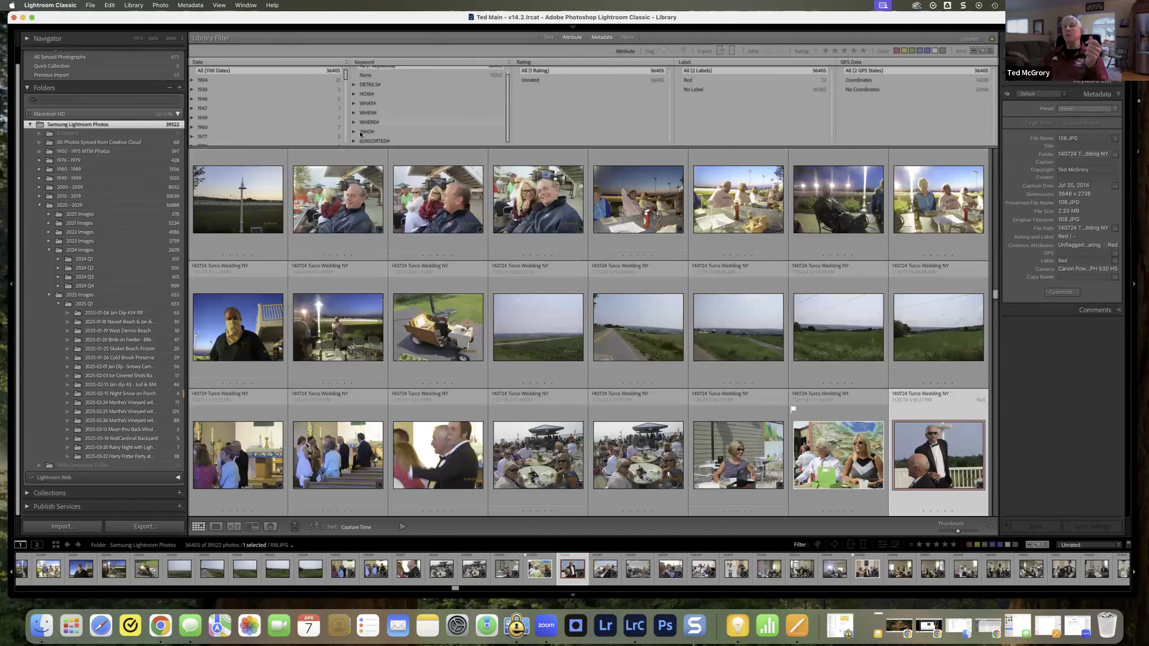
{"action": "left_click", "coordinate": [407, 134]}
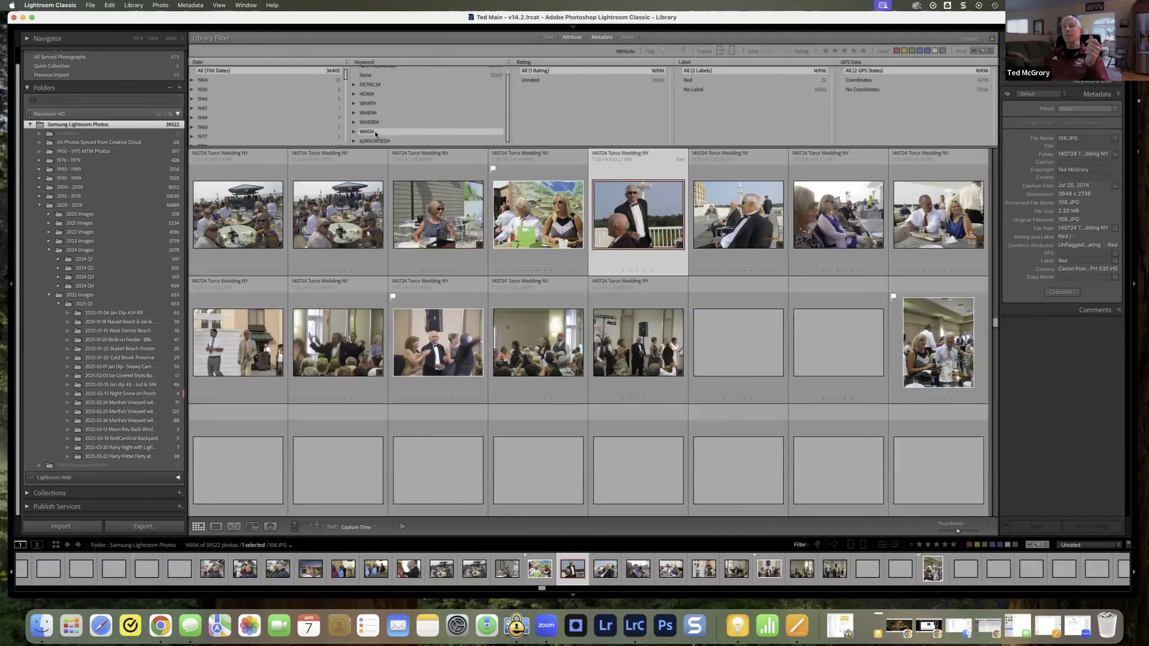
{"action": "left_click", "coordinate": [354, 131]}
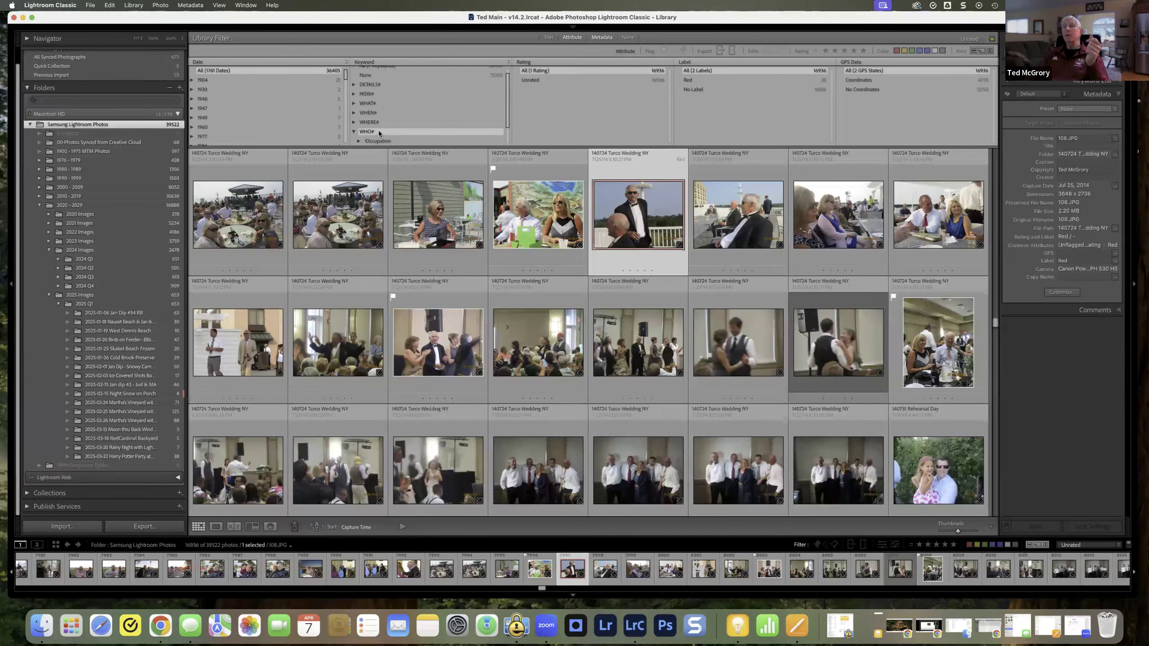
{"action": "scroll", "coordinate": [366, 133], "scroll_direction": "down", "scroll_amount": 2}
{"action": "left_click", "coordinate": [359, 131]}
Step: Find a family member's name among the People keywords and filter the photos to it
{"action": "scroll", "coordinate": [388, 124], "scroll_direction": "down", "scroll_amount": 5}
{"action": "scroll", "coordinate": [392, 123], "scroll_direction": "down", "scroll_amount": 10}
{"action": "scroll", "coordinate": [393, 127], "scroll_direction": "down", "scroll_amount": 10}
{"action": "scroll", "coordinate": [393, 128], "scroll_direction": "down", "scroll_amount": 5}
{"action": "scroll", "coordinate": [394, 129], "scroll_direction": "down", "scroll_amount": 3}
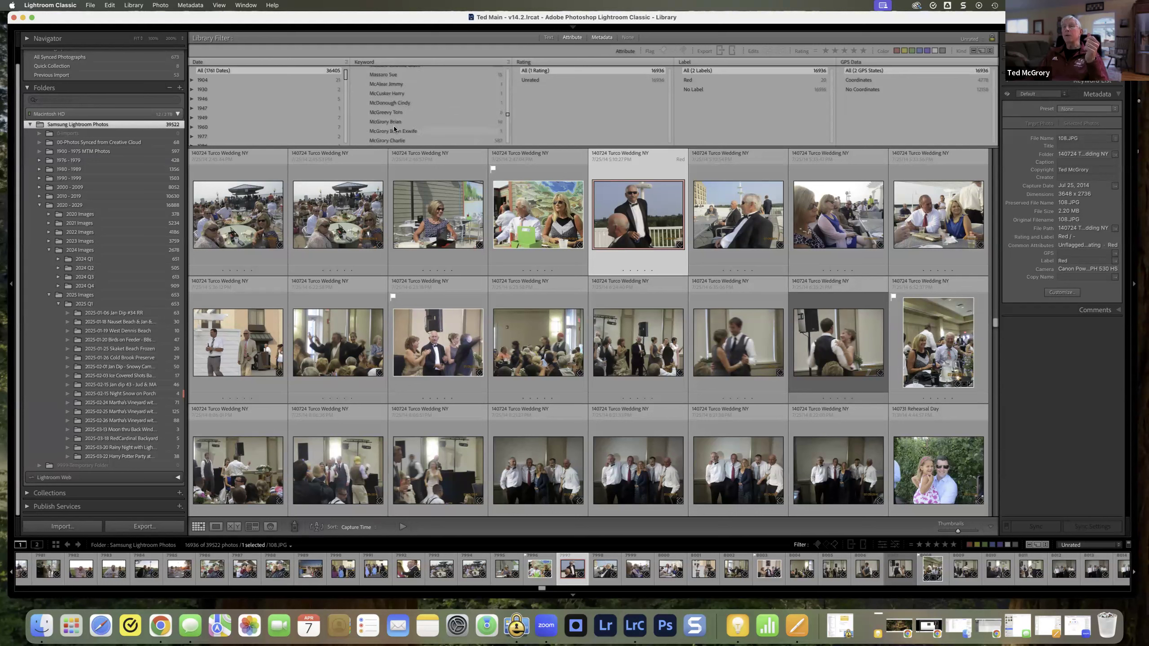
{"action": "scroll", "coordinate": [394, 130], "scroll_direction": "up", "scroll_amount": 1}
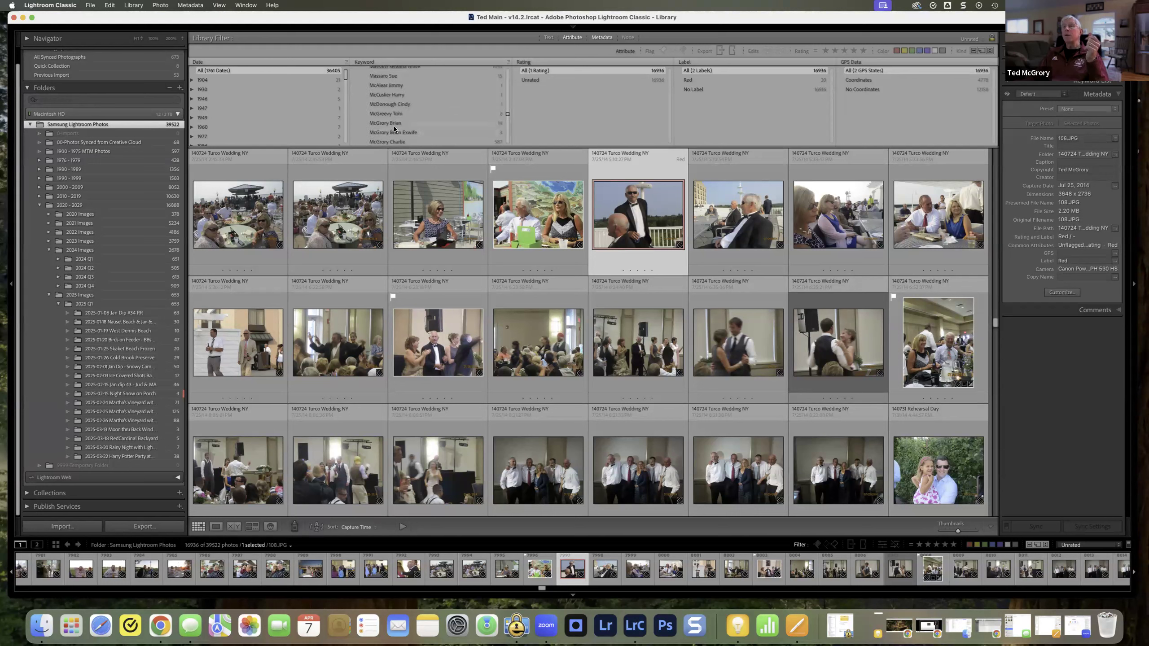
{"action": "scroll", "coordinate": [395, 129], "scroll_direction": "down", "scroll_amount": 1}
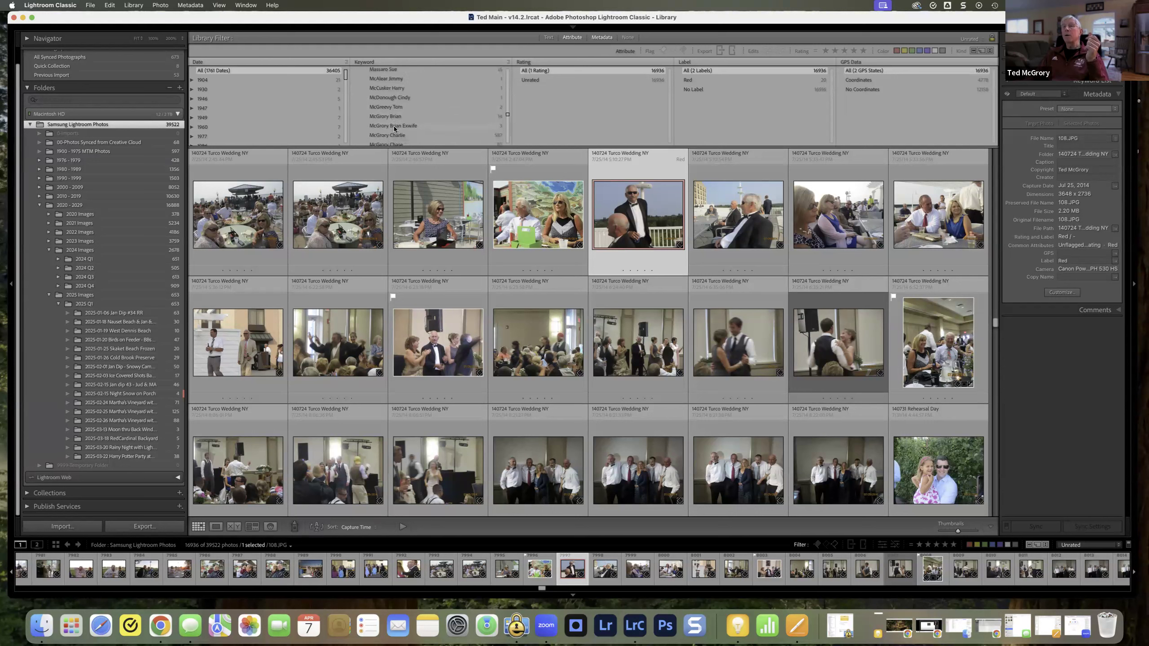
{"action": "scroll", "coordinate": [394, 129], "scroll_direction": "down", "scroll_amount": 5}
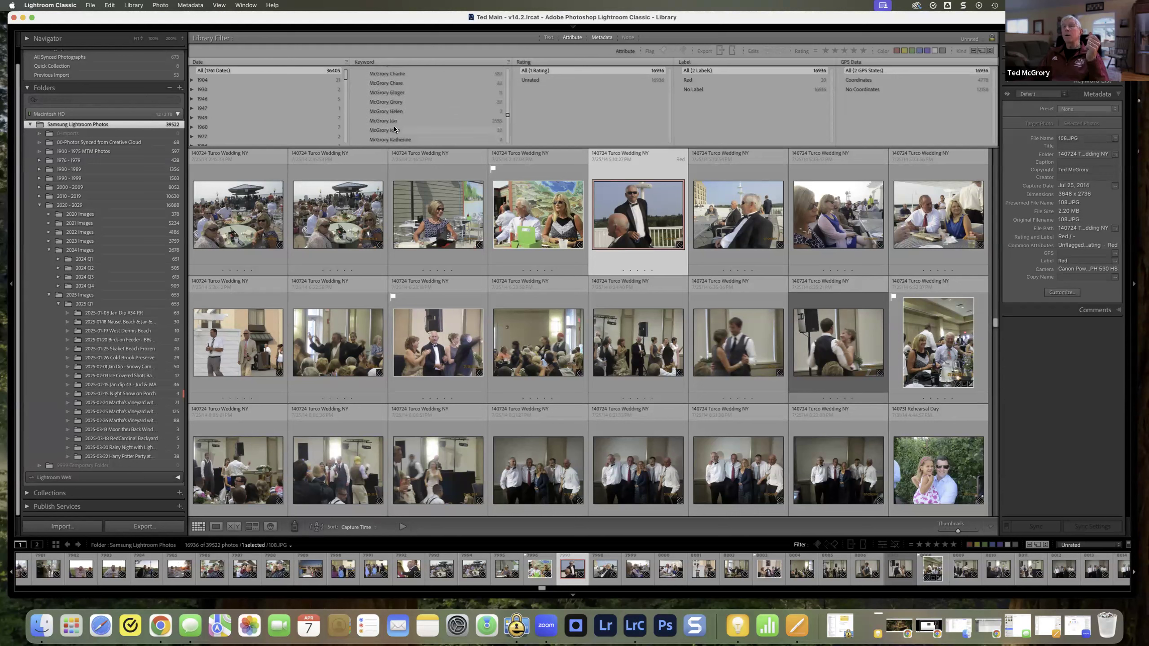
{"action": "left_click", "coordinate": [393, 119]}
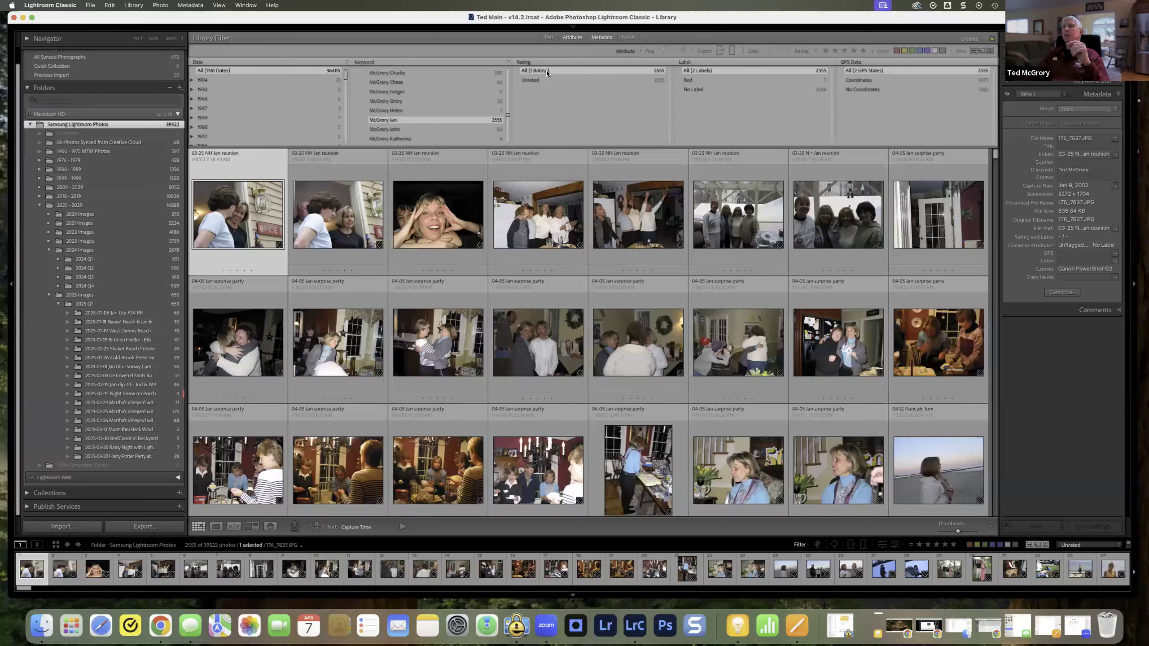
Step: Try the Unrated filter together with one-, two- and three-star attribute filters, and clear the star filter
{"action": "left_click", "coordinate": [537, 81]}
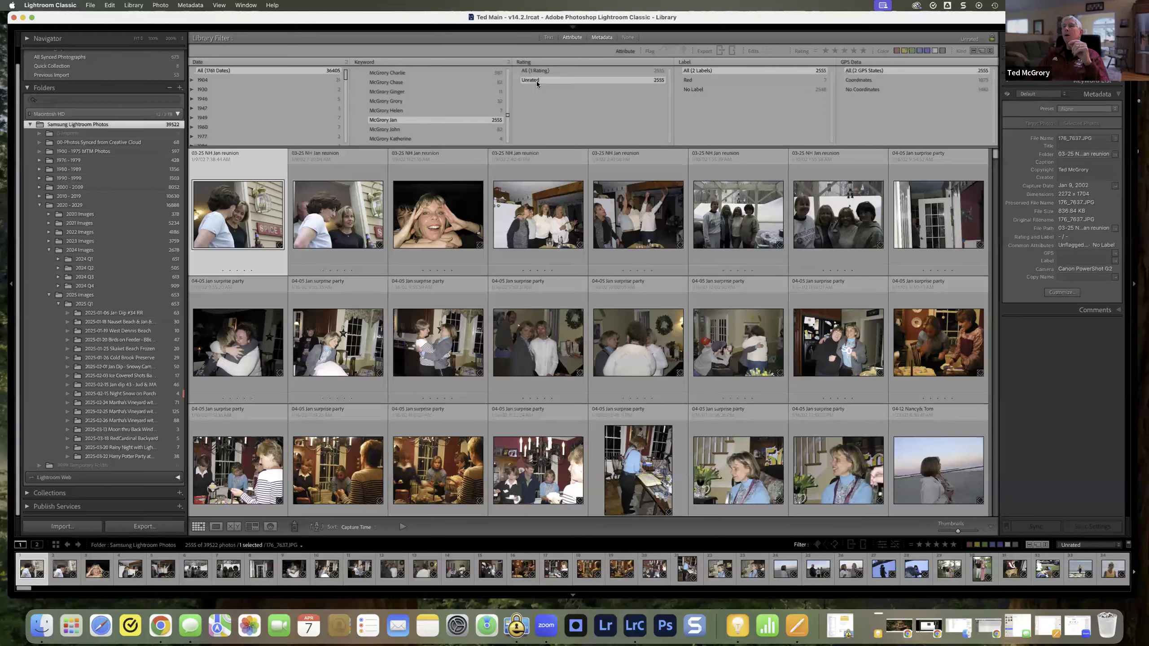
{"action": "left_click", "coordinate": [824, 51]}
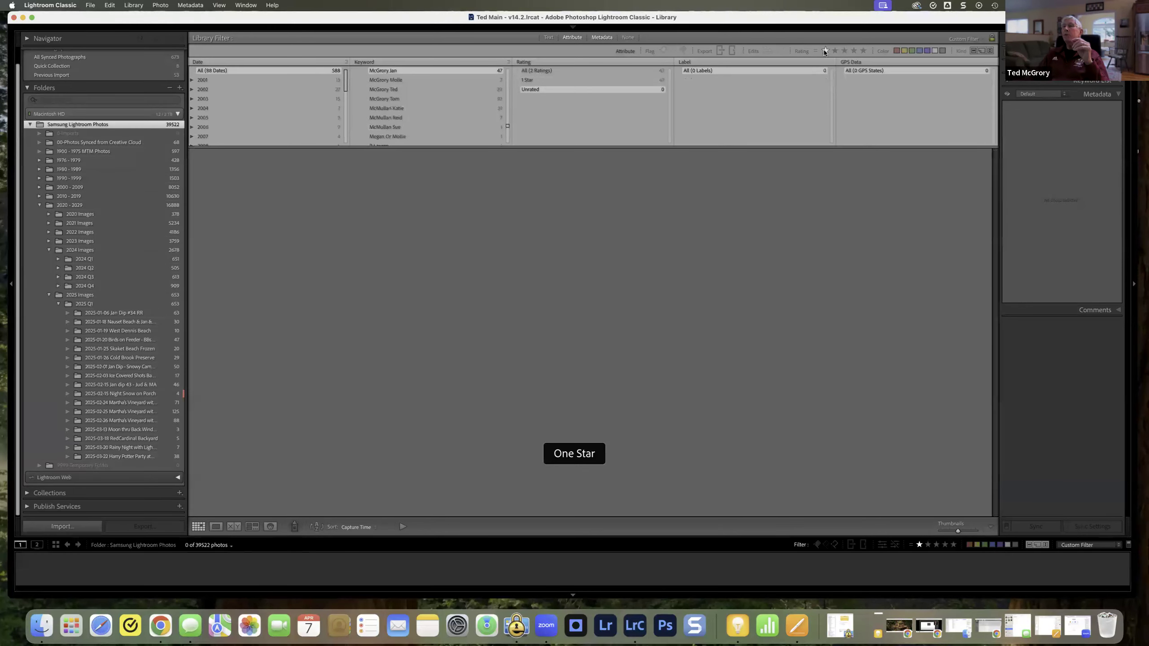
{"action": "left_click", "coordinate": [835, 51]}
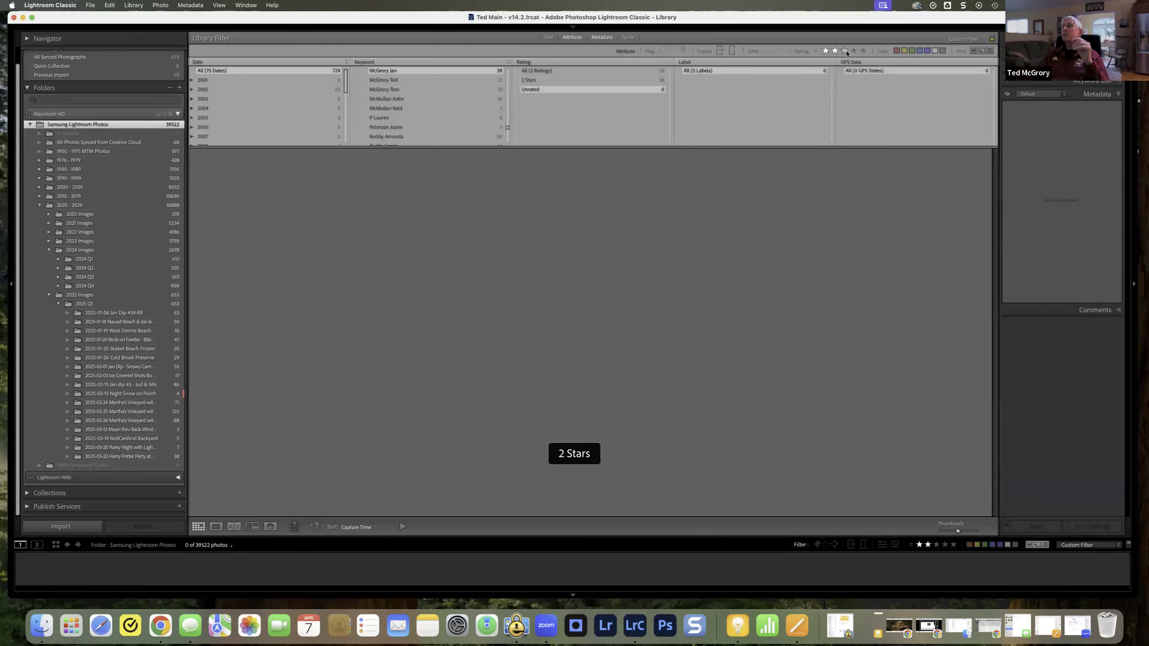
{"action": "left_click", "coordinate": [845, 51]}
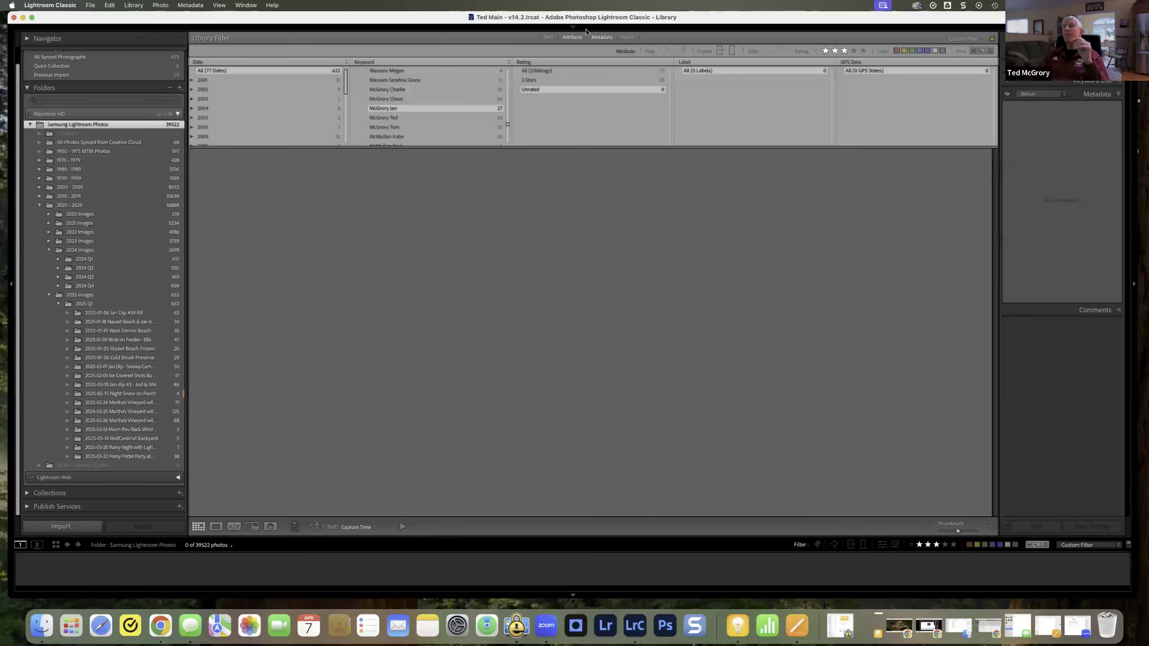
{"action": "left_click", "coordinate": [824, 52]}
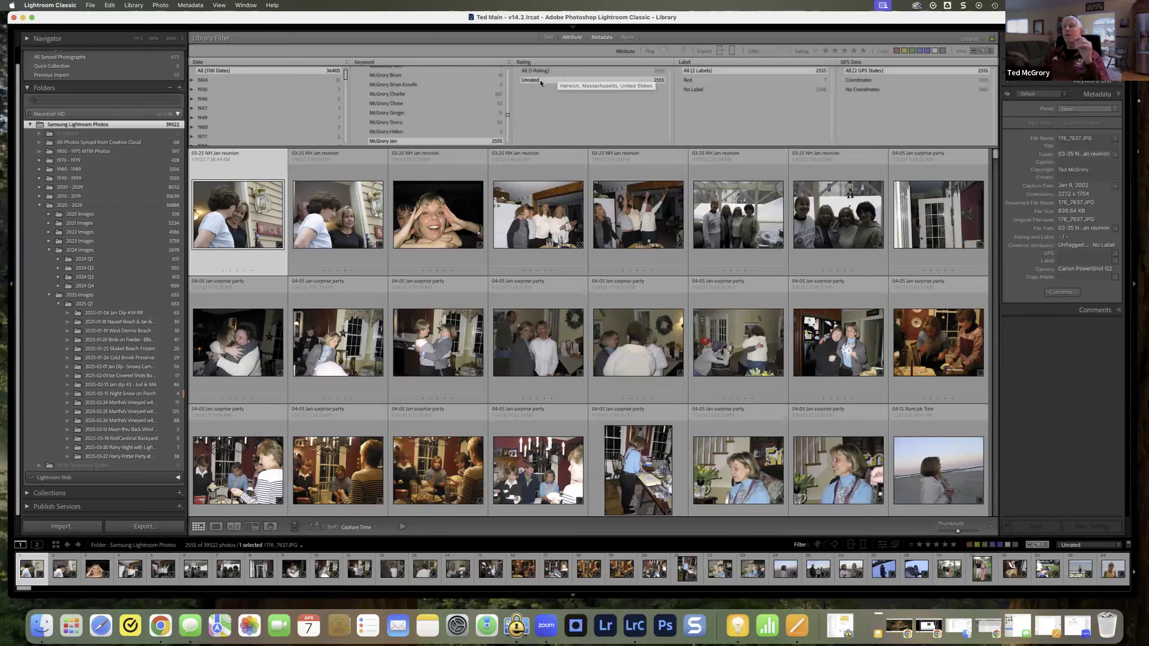
Step: Change the Rating column to Flag and filter the photos to Flagged
{"action": "left_click", "coordinate": [554, 62]}
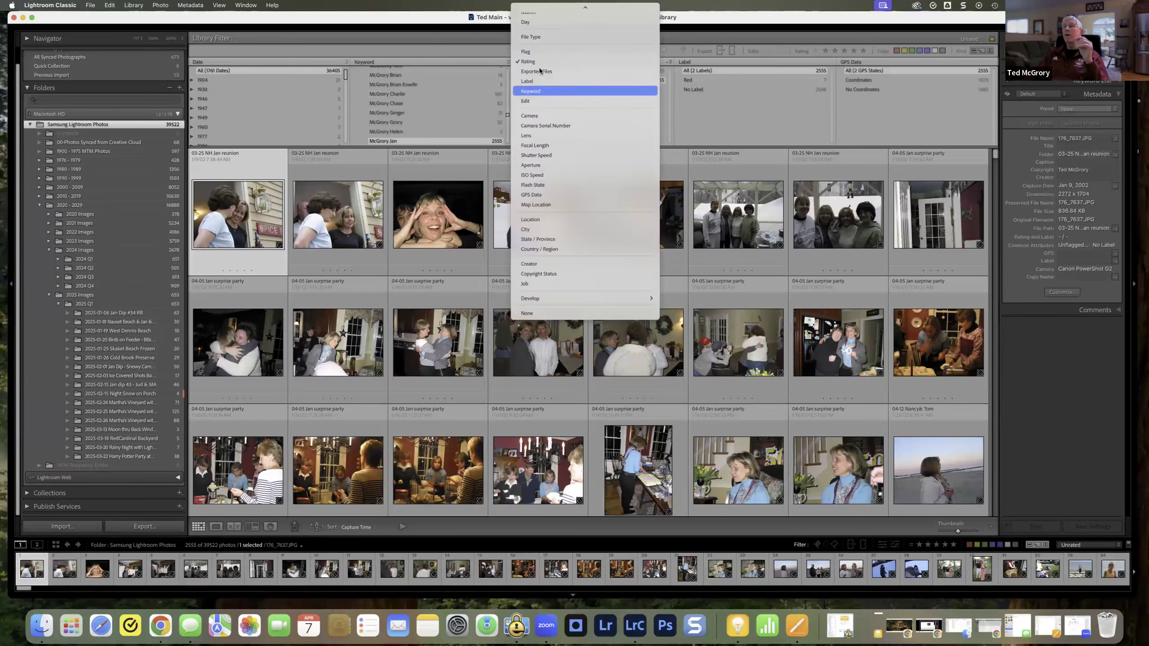
{"action": "left_click", "coordinate": [537, 52]}
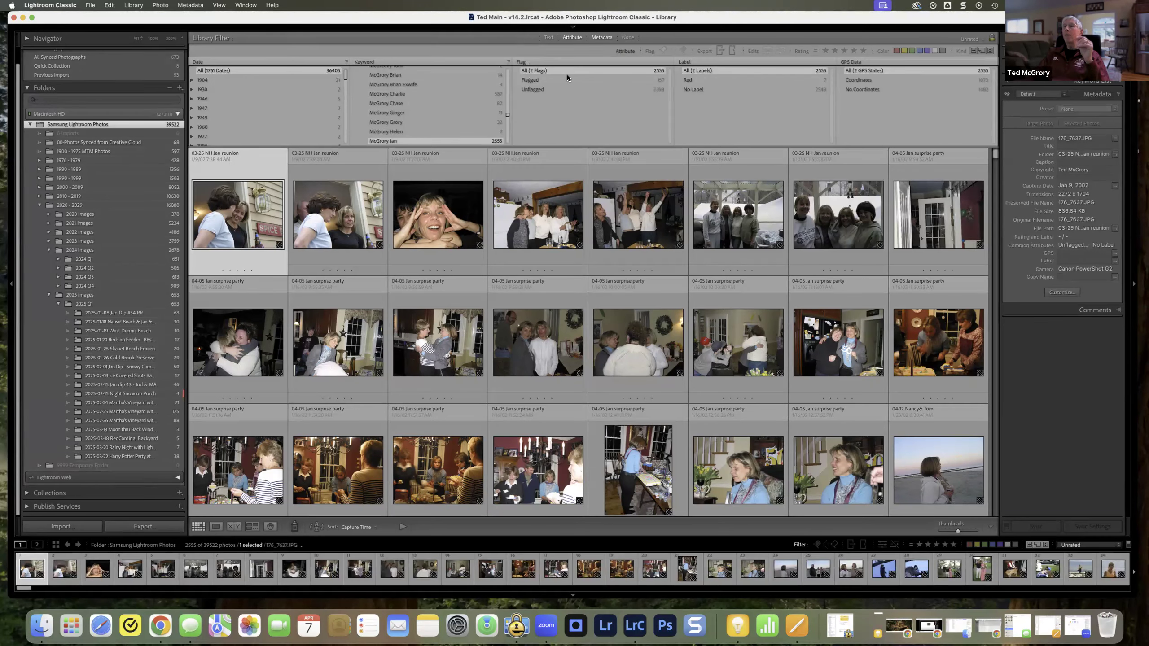
{"action": "left_click", "coordinate": [614, 80]}
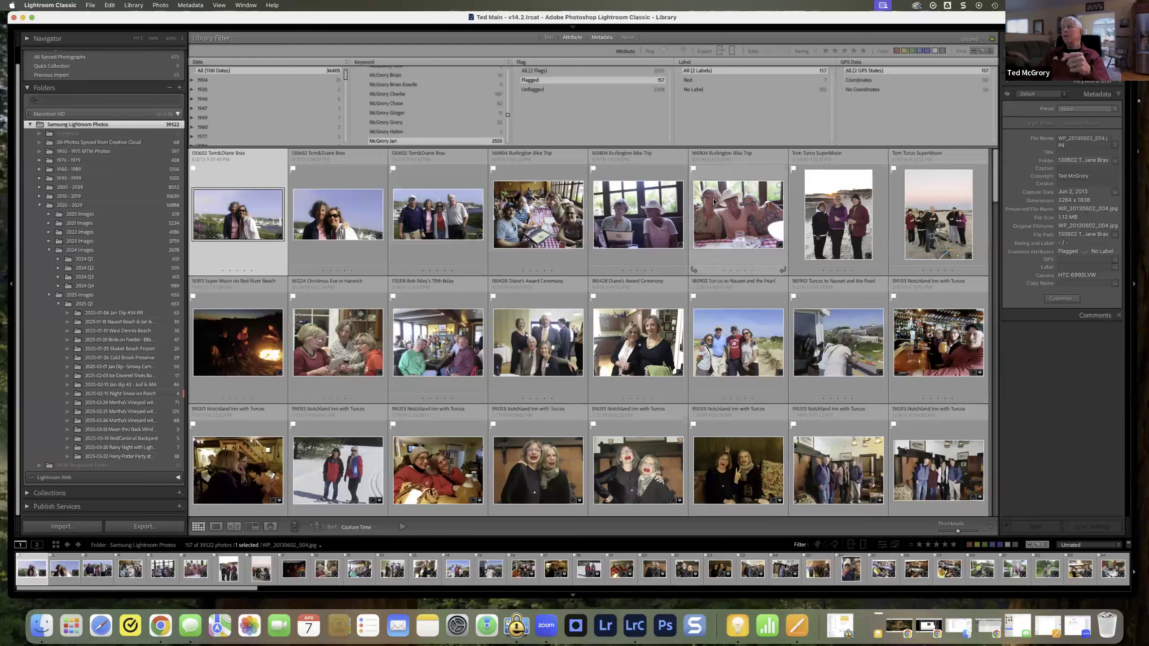
Step: Select a flagged Burlington Bike Trip photo, view a Notchland Inn photo enlarged and return to the grid
{"action": "left_click", "coordinate": [714, 224]}
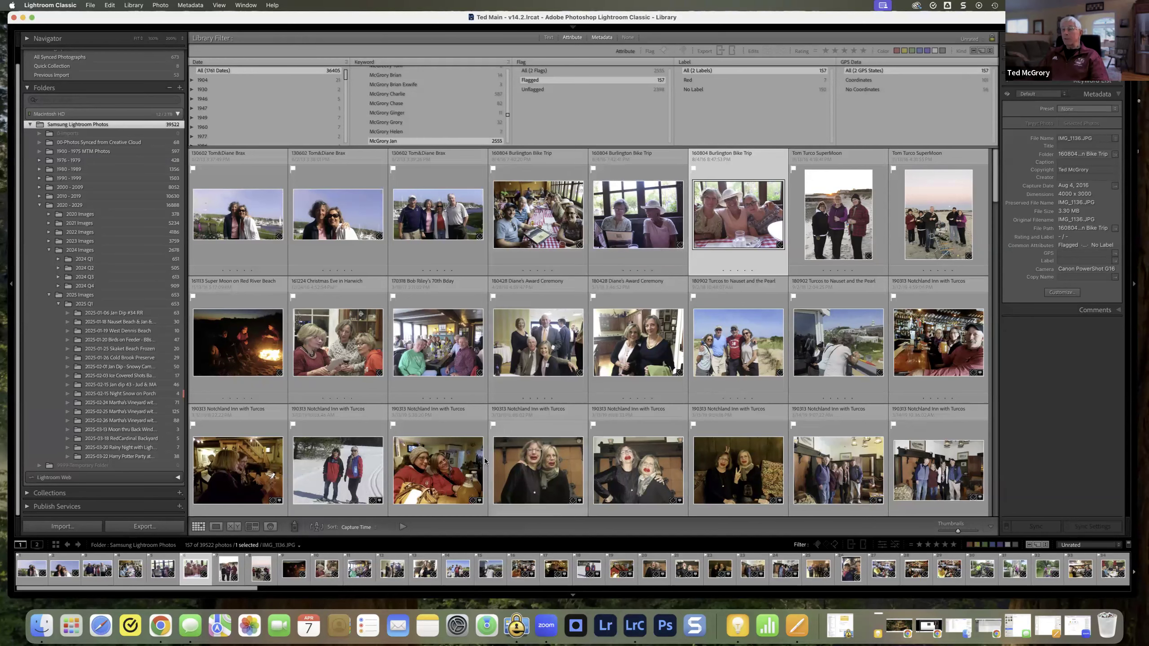
{"action": "scroll", "coordinate": [506, 464], "scroll_direction": "down", "scroll_amount": 1}
{"action": "double_click", "coordinate": [505, 463]}
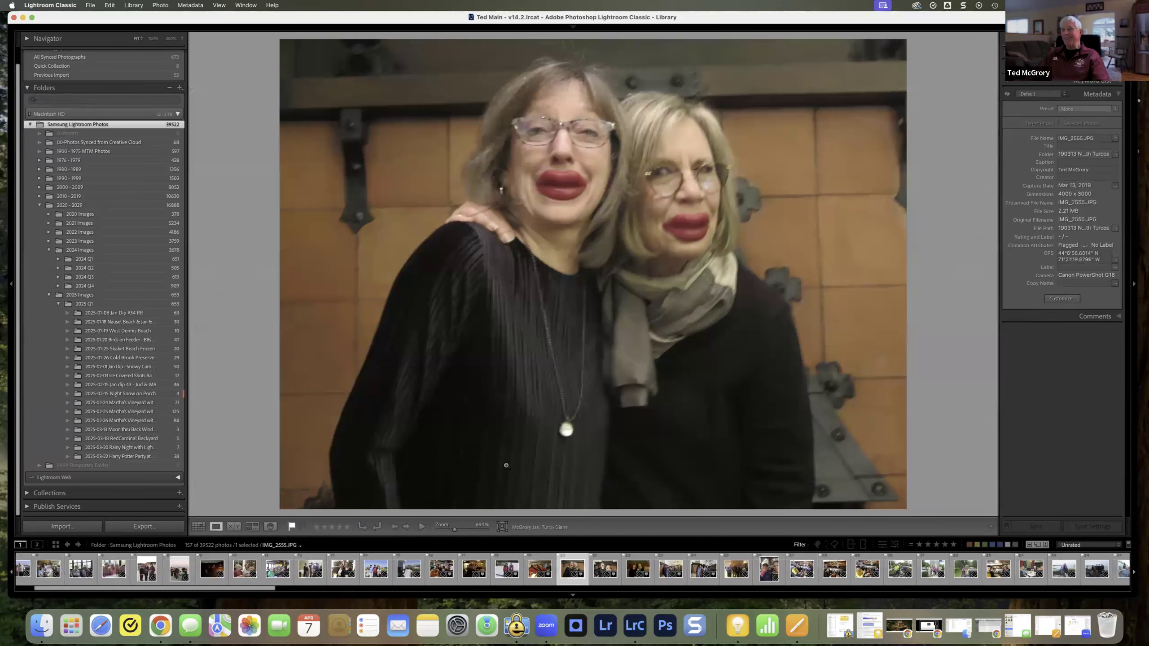
{"action": "key", "text": "g"}
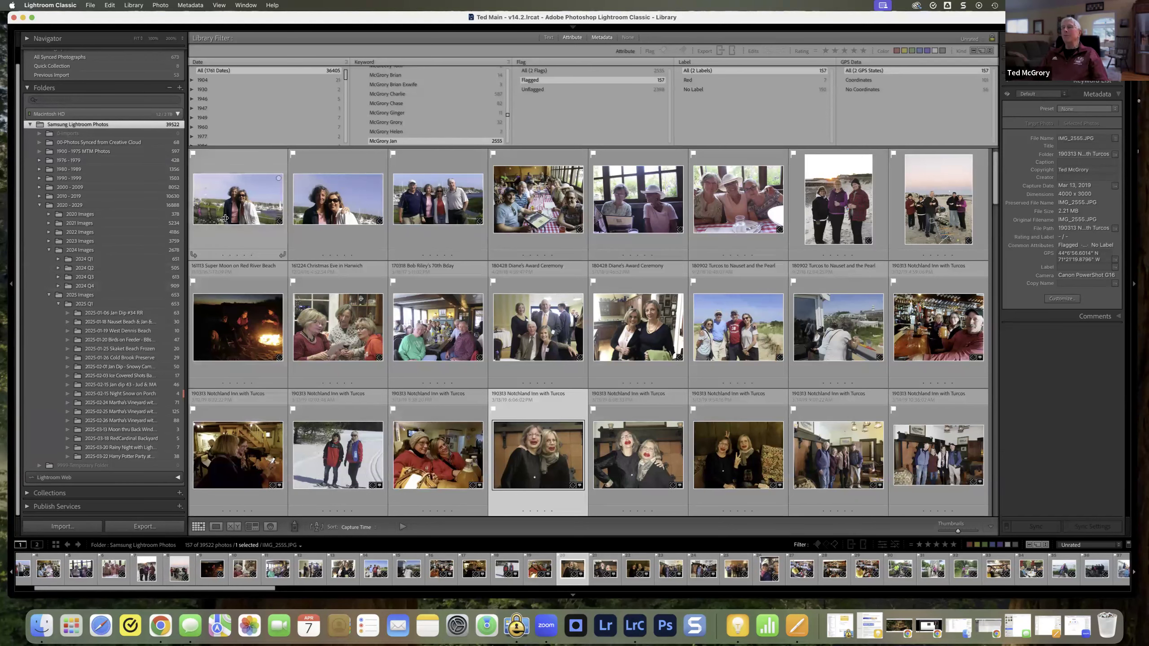
Step: Reset the Flag filter to all flags, look through the keyword list, and reapply the TM Default filter preset
{"action": "left_click", "coordinate": [537, 70]}
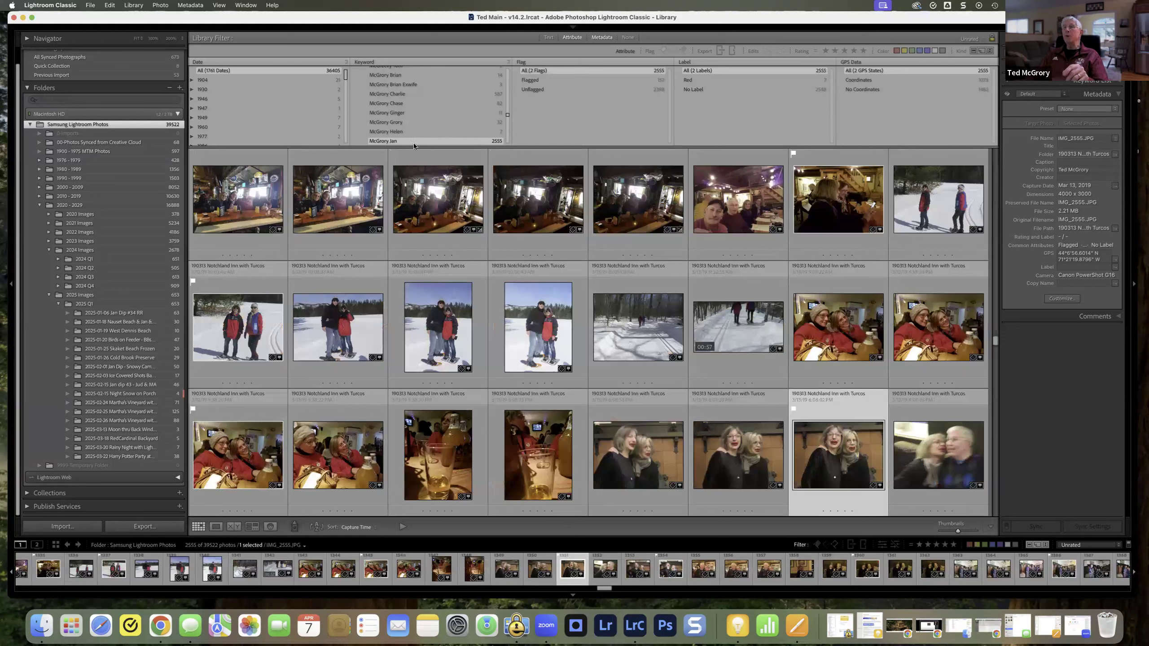
{"action": "scroll", "coordinate": [434, 108], "scroll_direction": "down", "scroll_amount": 10}
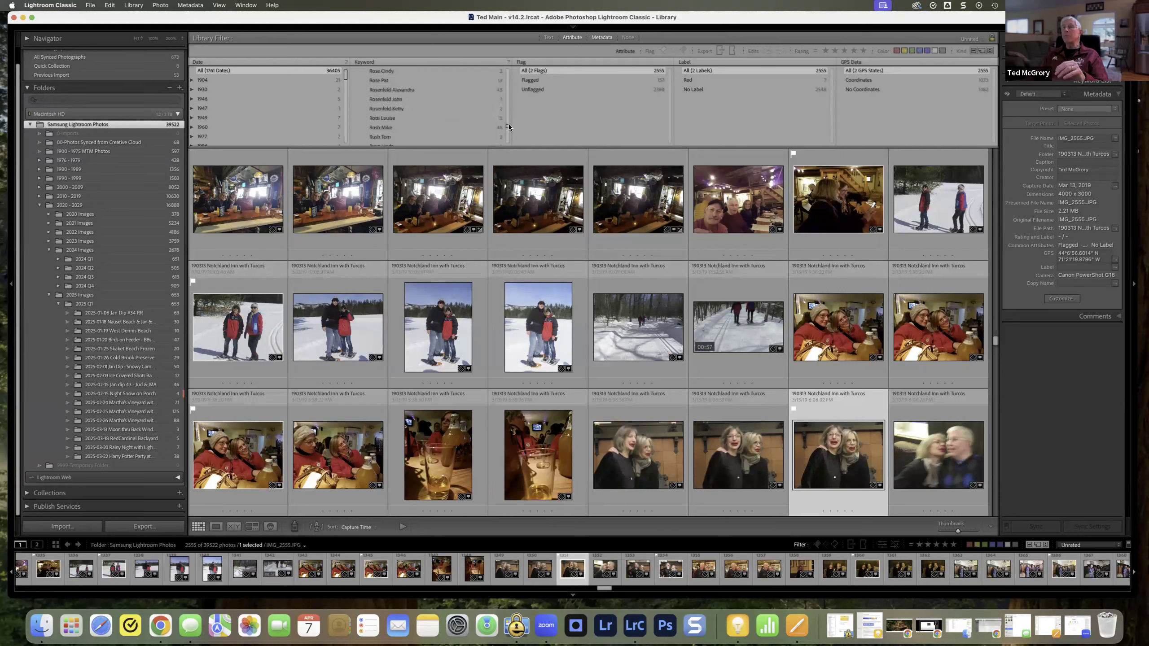
{"action": "scroll", "coordinate": [506, 125], "scroll_direction": "up", "scroll_amount": 10}
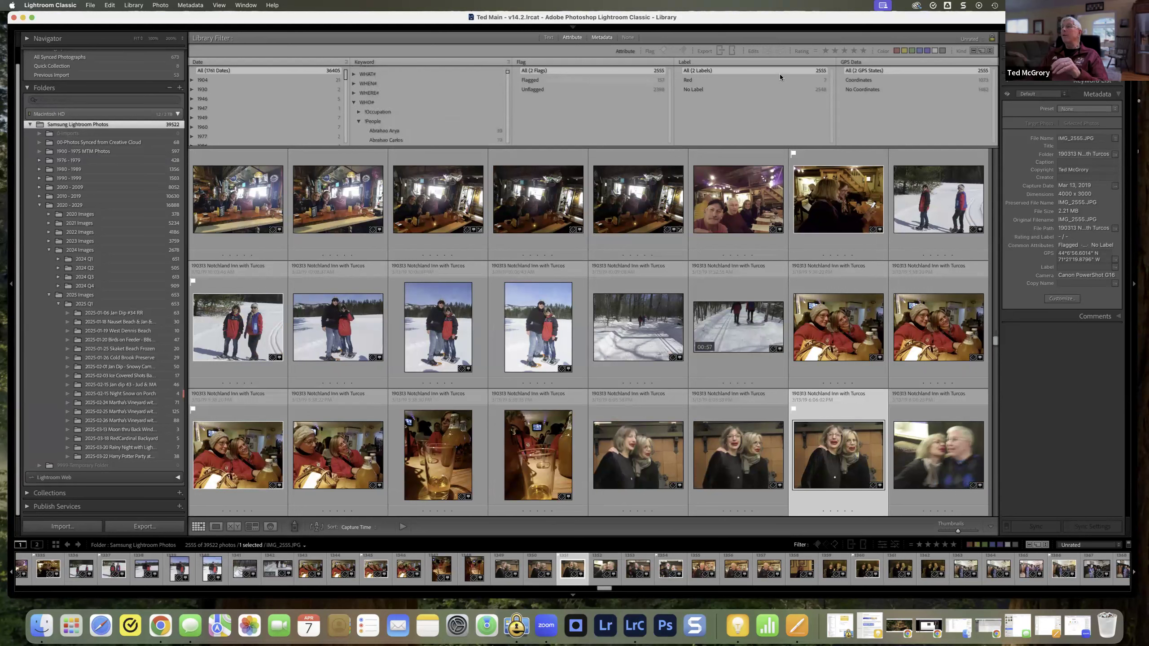
{"action": "left_click", "coordinate": [978, 39]}
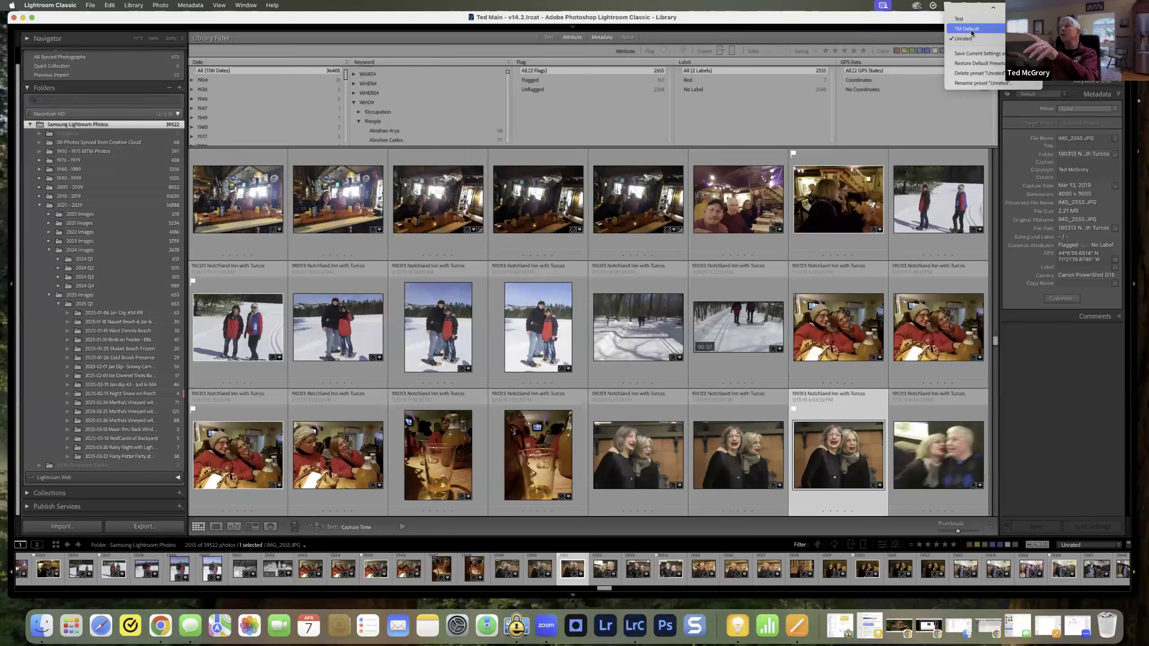
{"action": "left_click", "coordinate": [971, 30]}
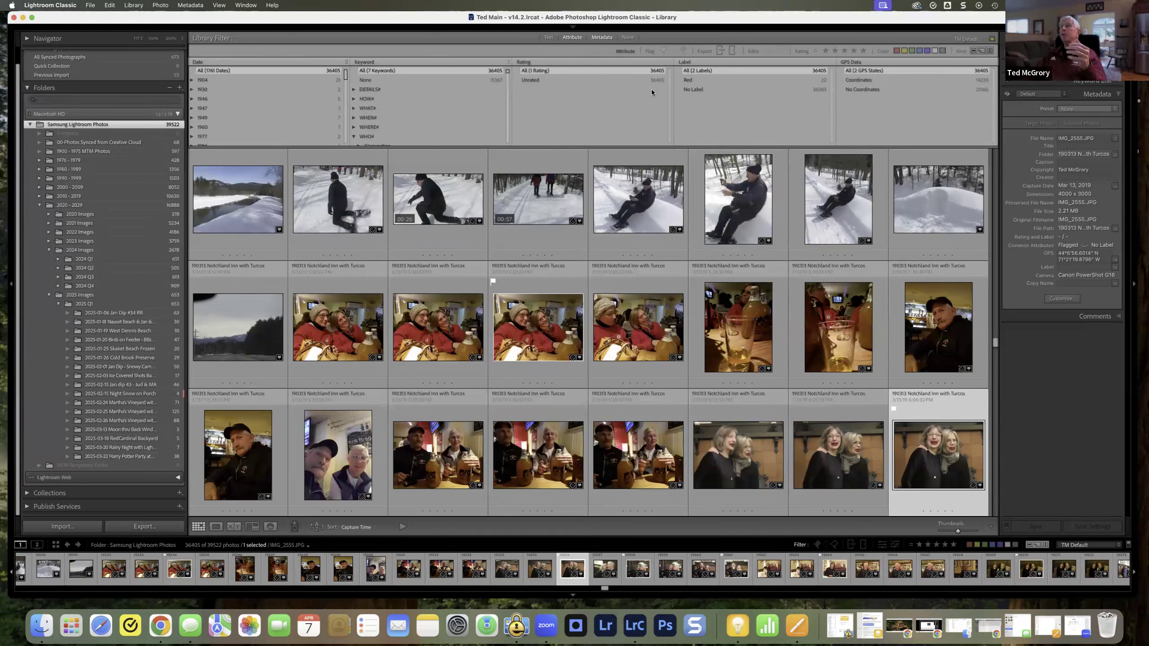
Step: Change the Keyword column to Camera and the Rating column to Lens
{"action": "left_click", "coordinate": [393, 62]}
{"action": "left_click", "coordinate": [387, 89]}
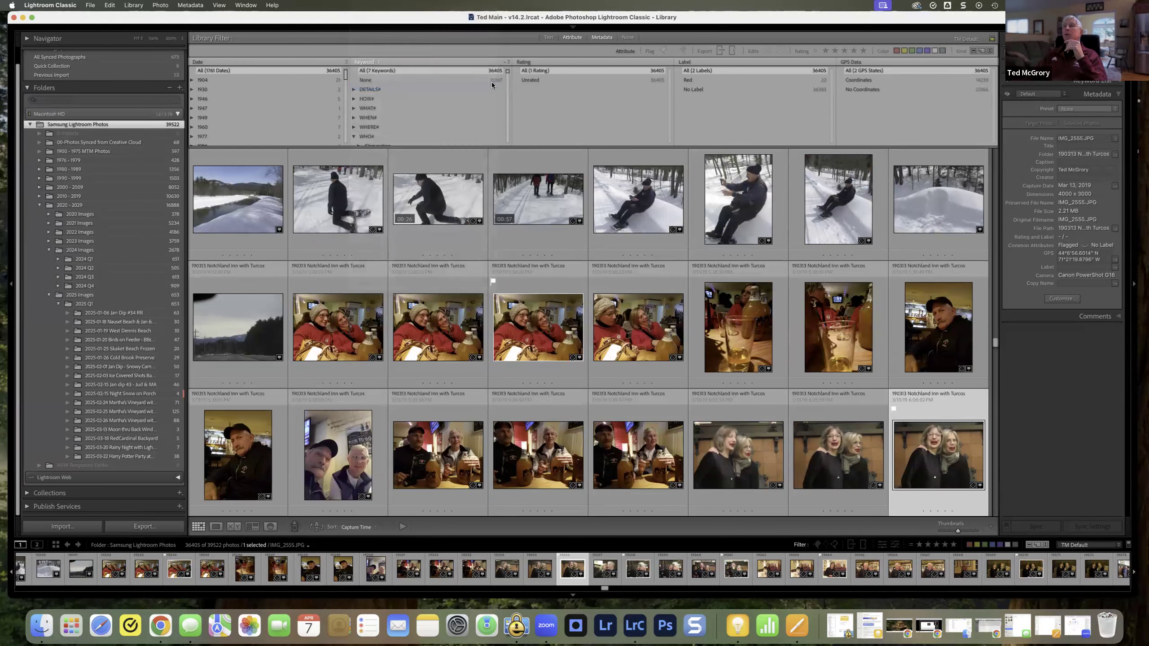
{"action": "left_click", "coordinate": [548, 62]}
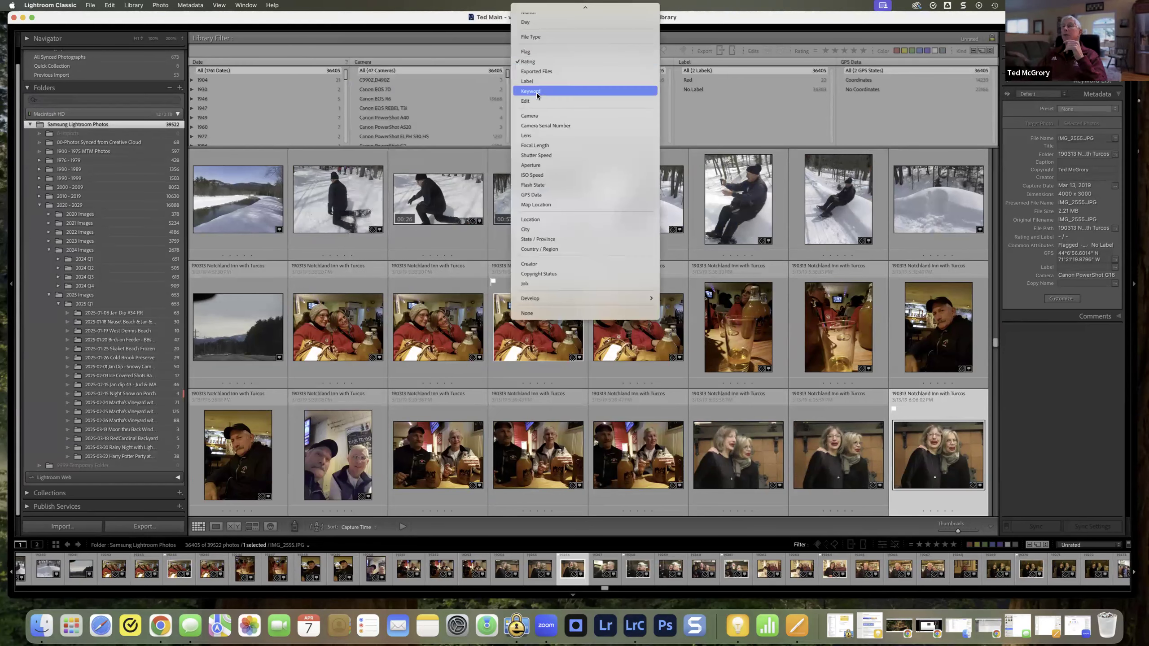
{"action": "left_click", "coordinate": [542, 136]}
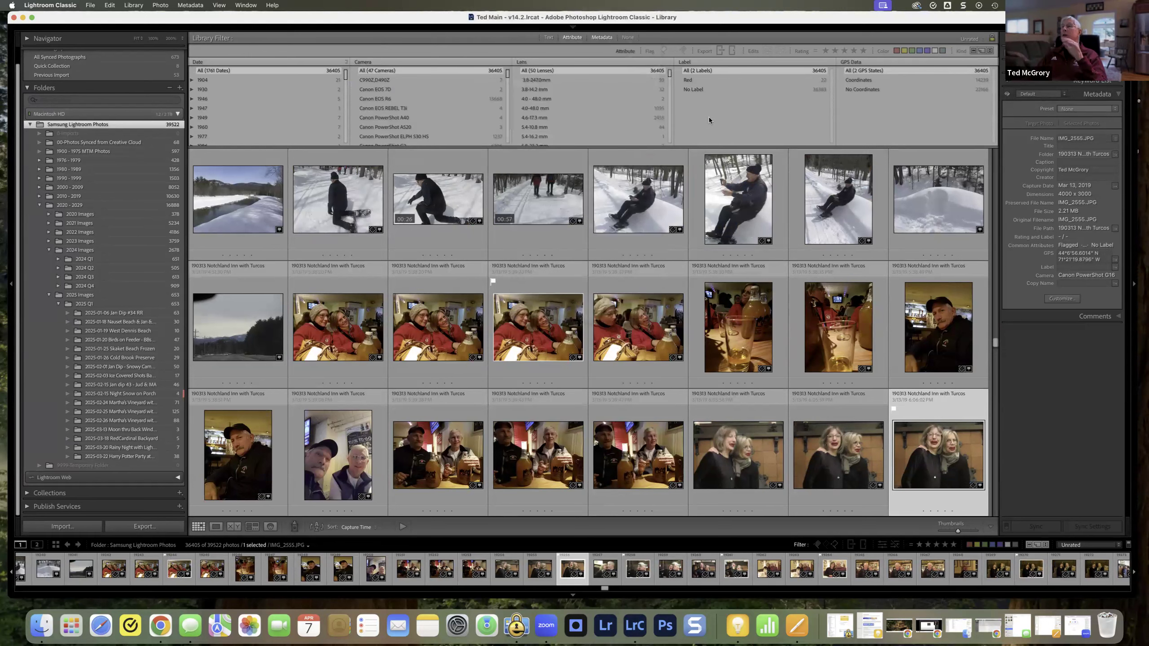
Step: Save the current filter columns as a new filter preset named TM Camera Settings
{"action": "left_click", "coordinate": [982, 40]}
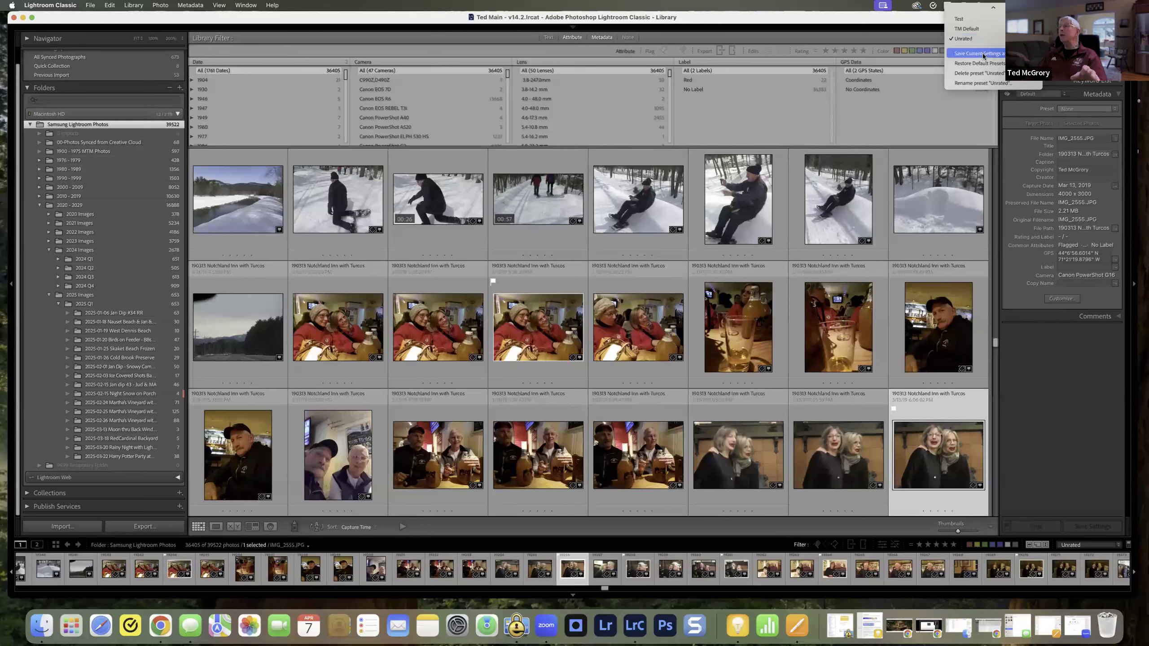
{"action": "left_click", "coordinate": [983, 54]}
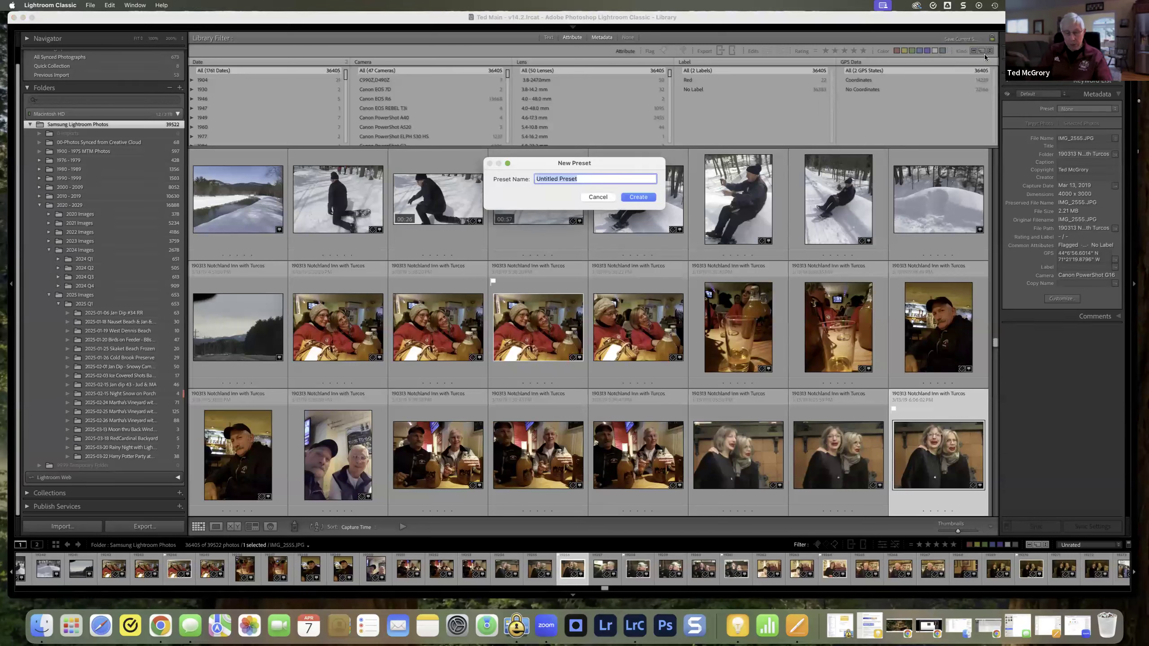
{"action": "type", "text": "TM Camera Settings"}
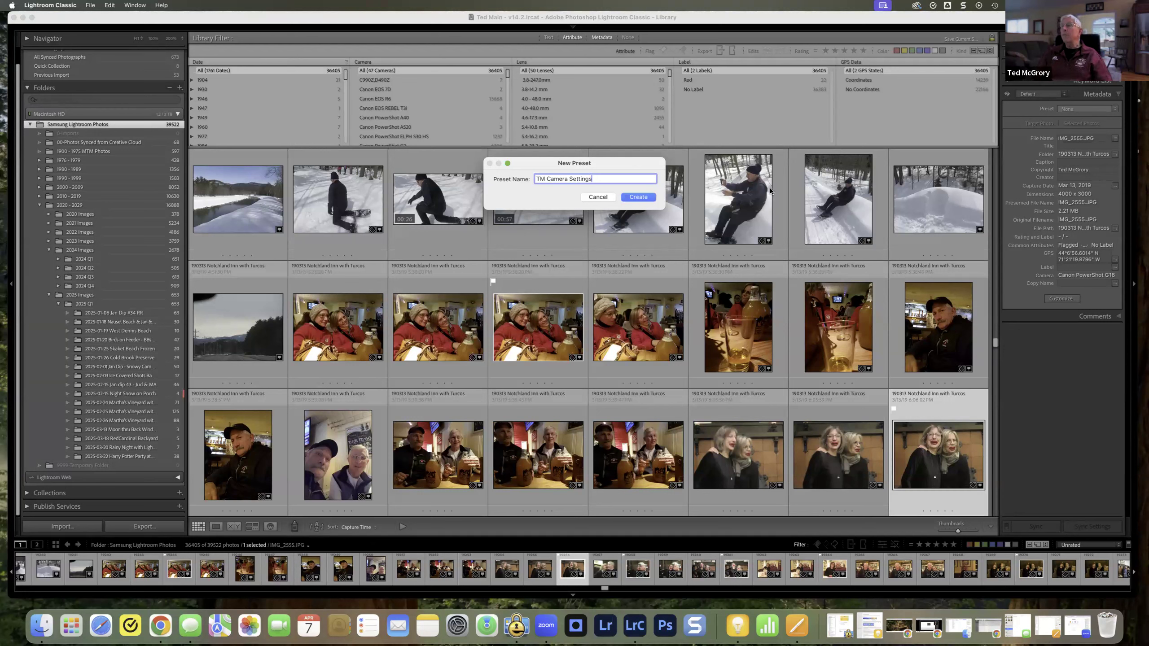
{"action": "left_click", "coordinate": [636, 197]}
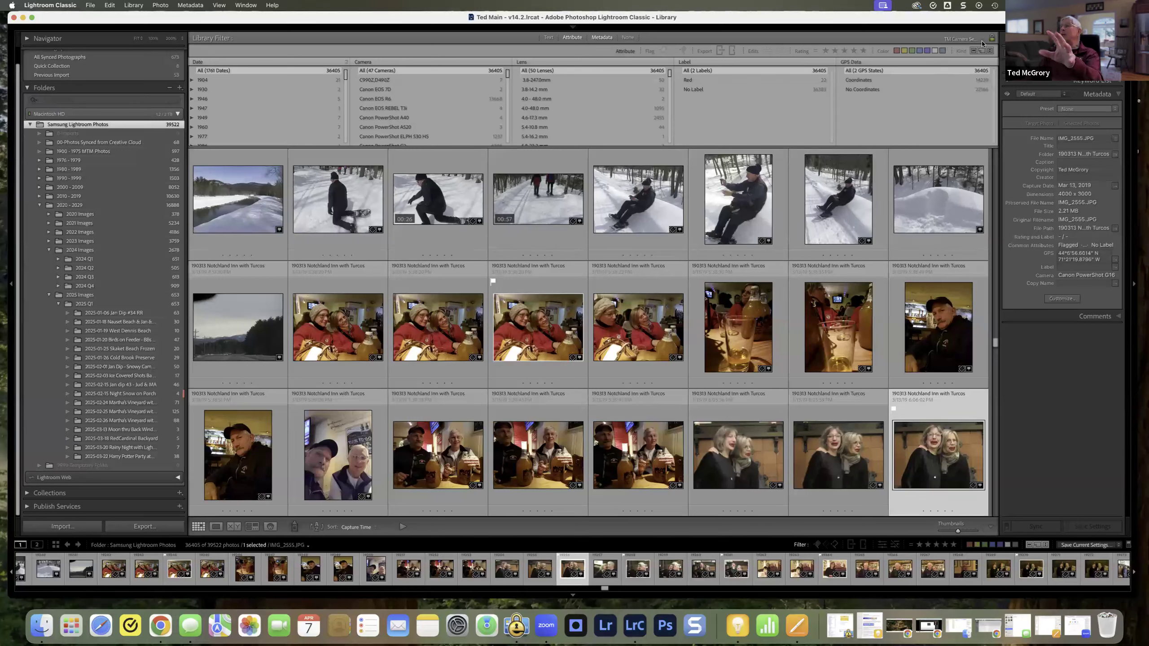
Step: Reapply the TM Default filter preset, switch to the 2025 Images folder and apply TM Default there as well
{"action": "left_click", "coordinate": [961, 38]}
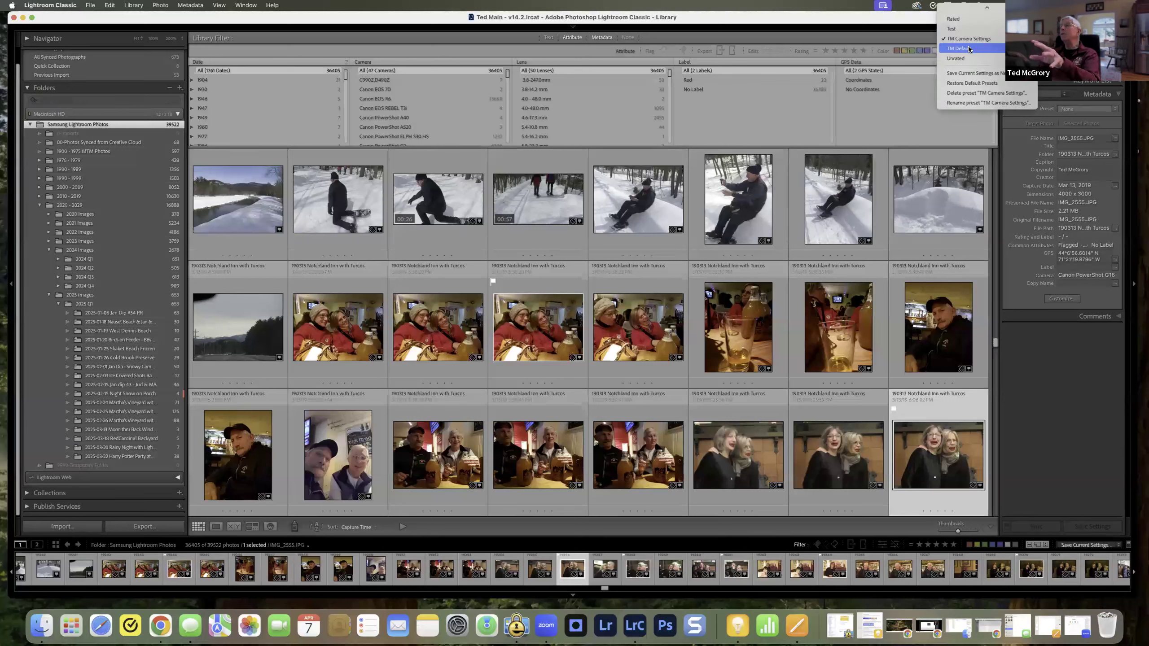
{"action": "left_click", "coordinate": [968, 49]}
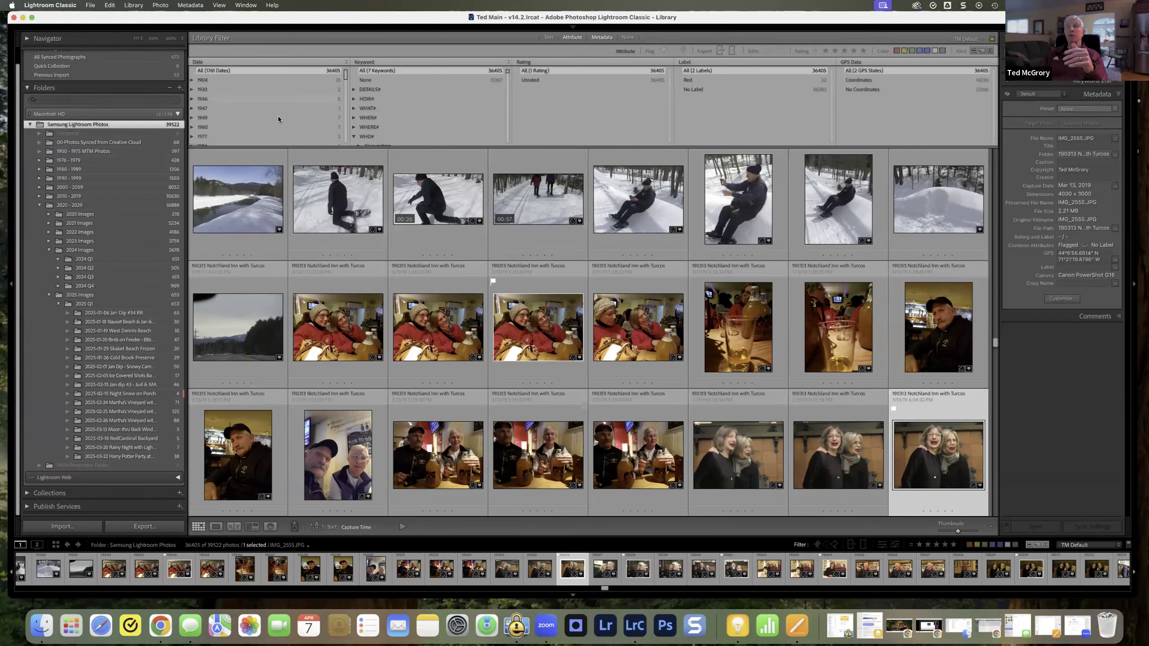
{"action": "left_click", "coordinate": [81, 296]}
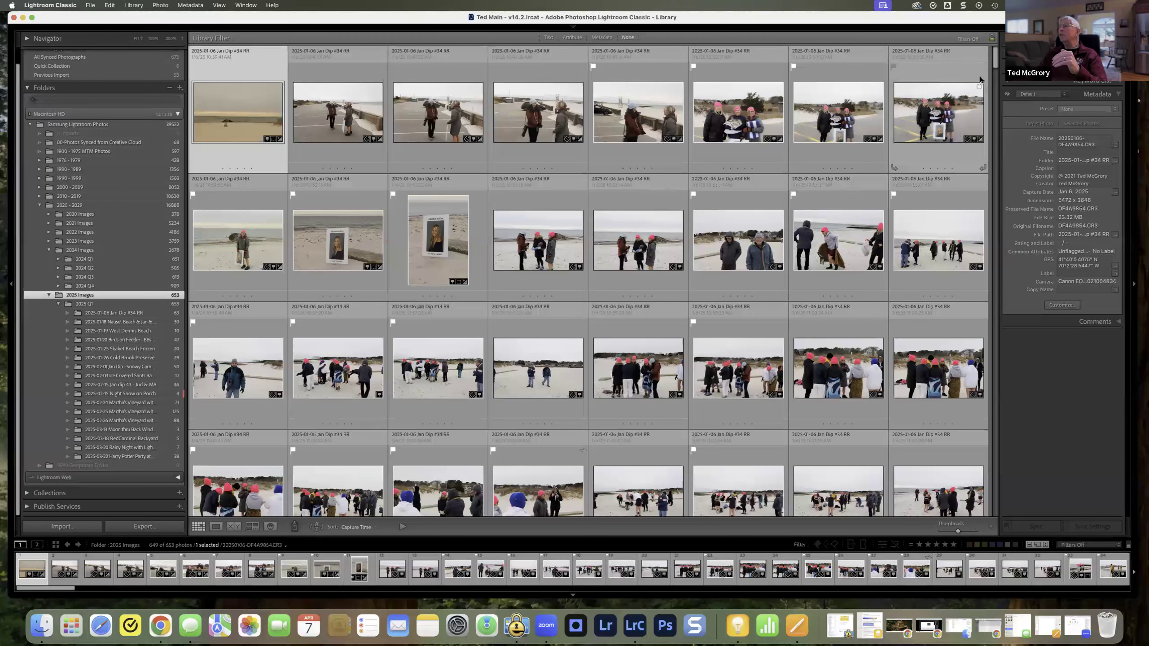
{"action": "left_click", "coordinate": [976, 40]}
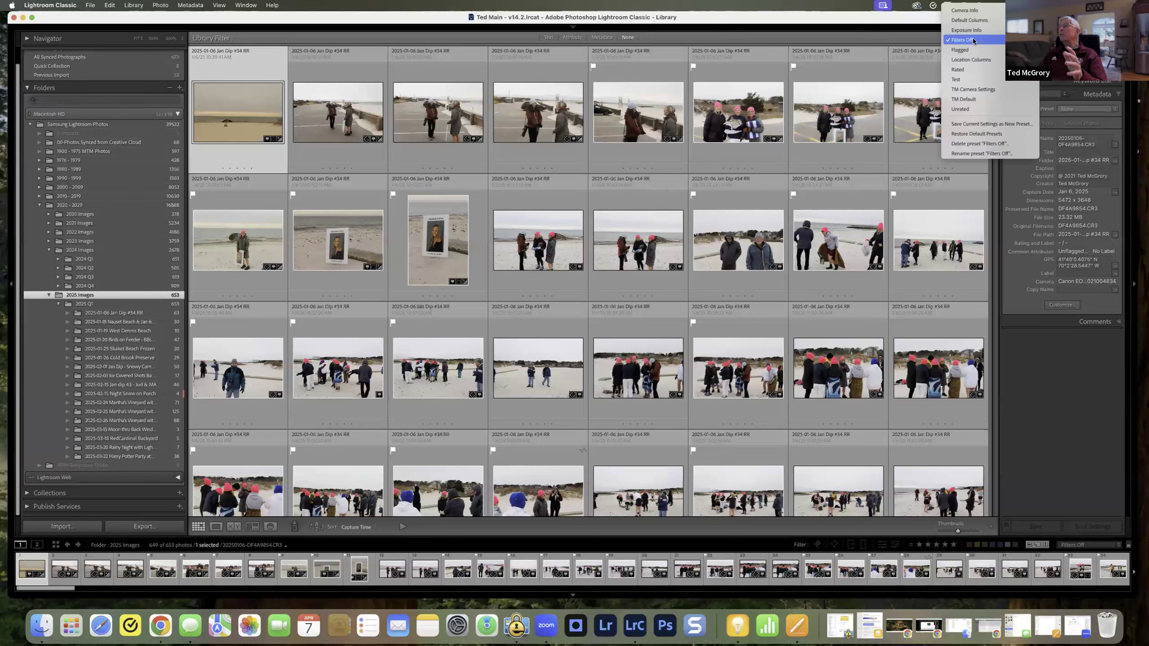
{"action": "left_click", "coordinate": [961, 99]}
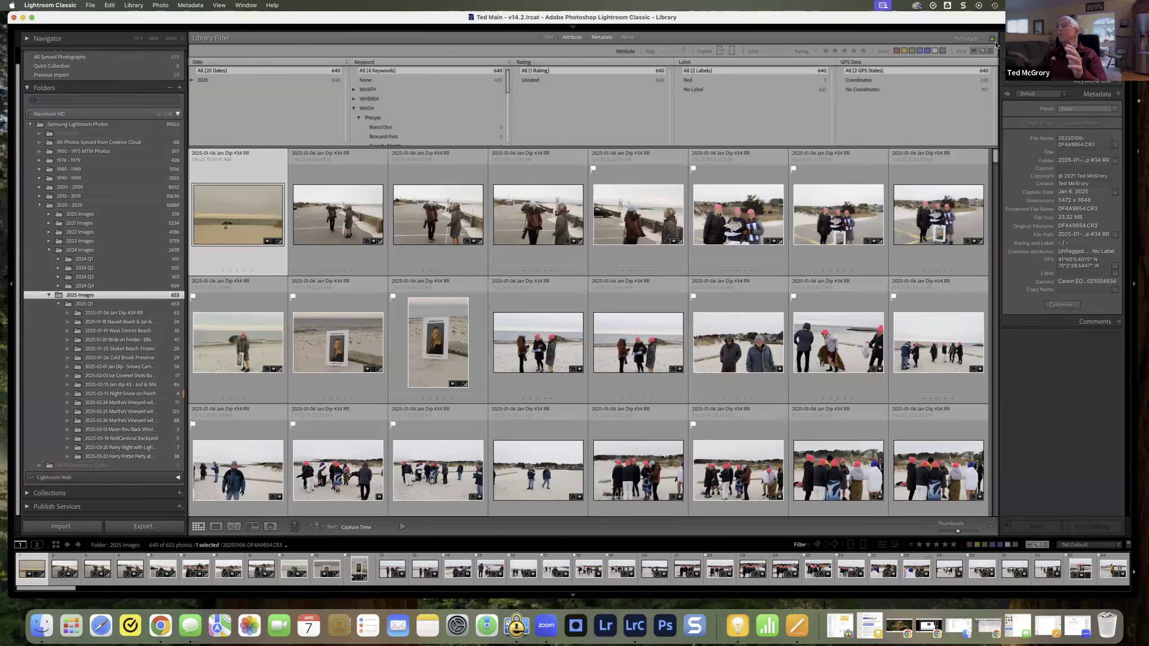
Step: Apply the TM Default preset to the 2024 Q4 folder and keep it on while switching to 2024 Q3 and 2025 Images
{"action": "left_click", "coordinate": [84, 286]}
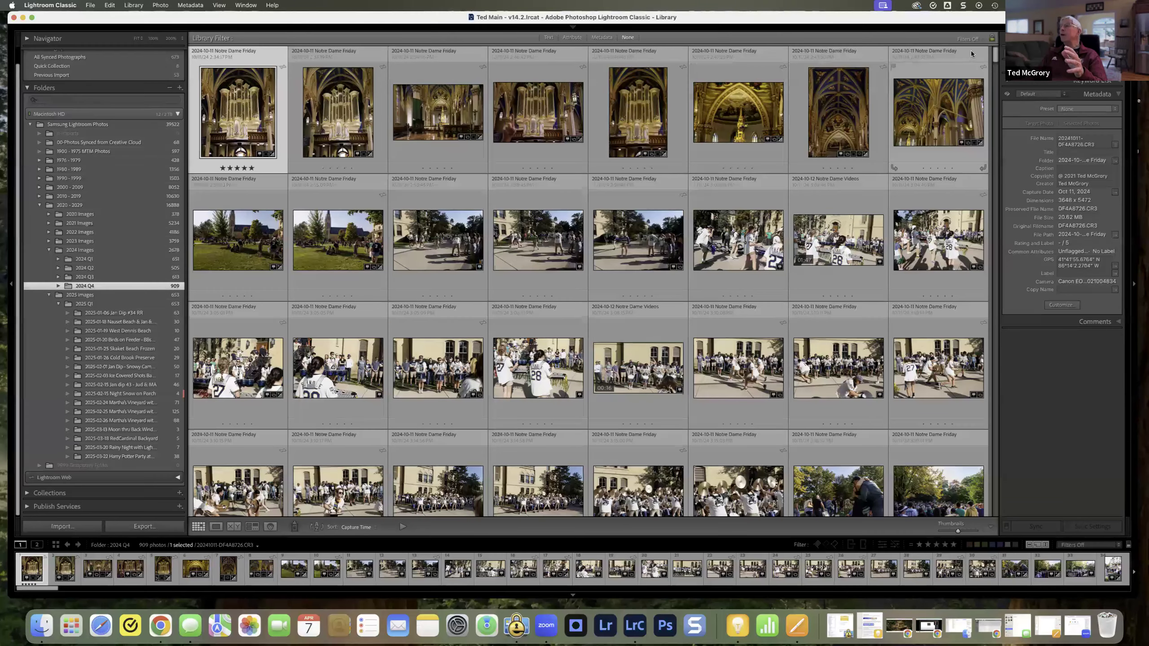
{"action": "left_click", "coordinate": [976, 40]}
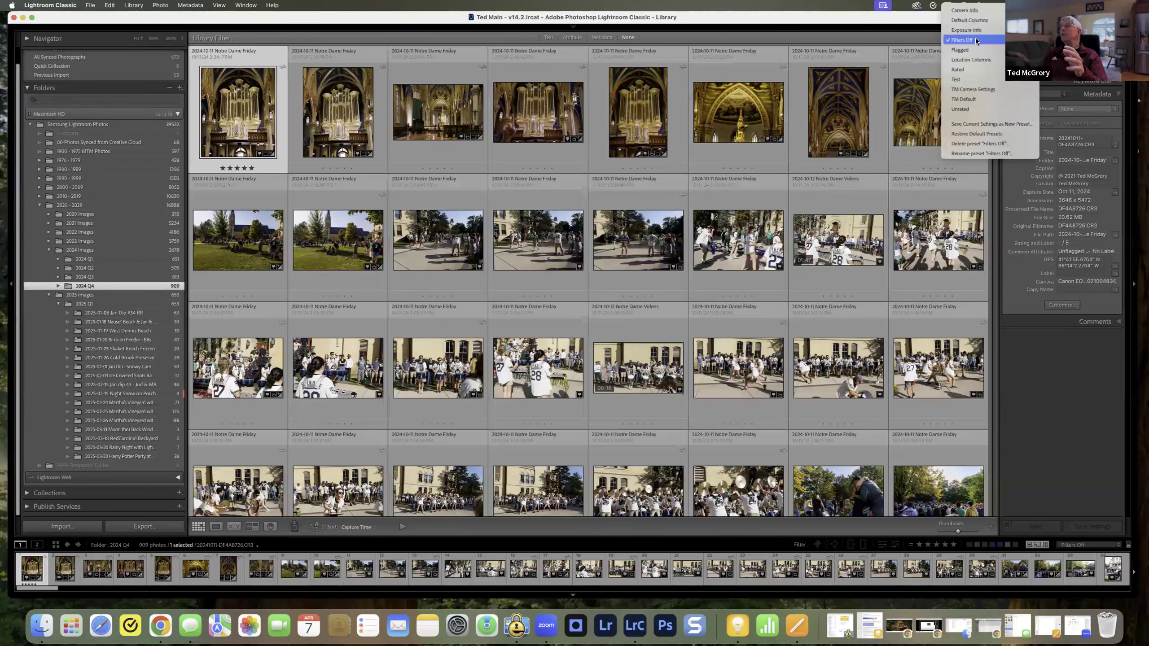
{"action": "left_click", "coordinate": [971, 99]}
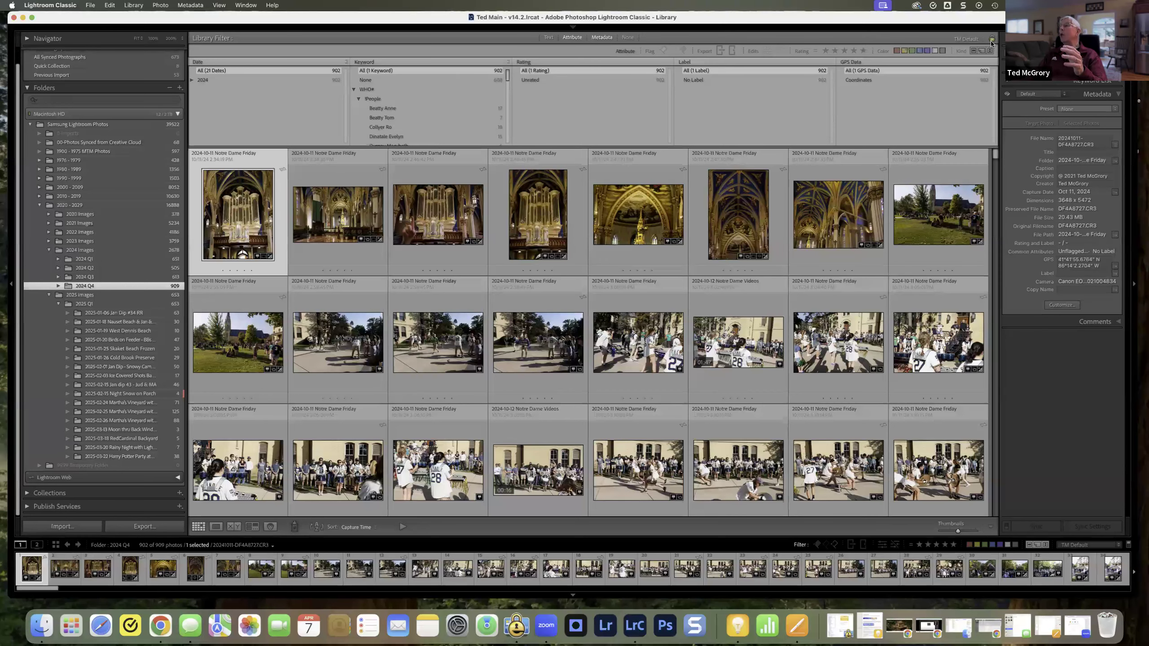
{"action": "left_click", "coordinate": [78, 277]}
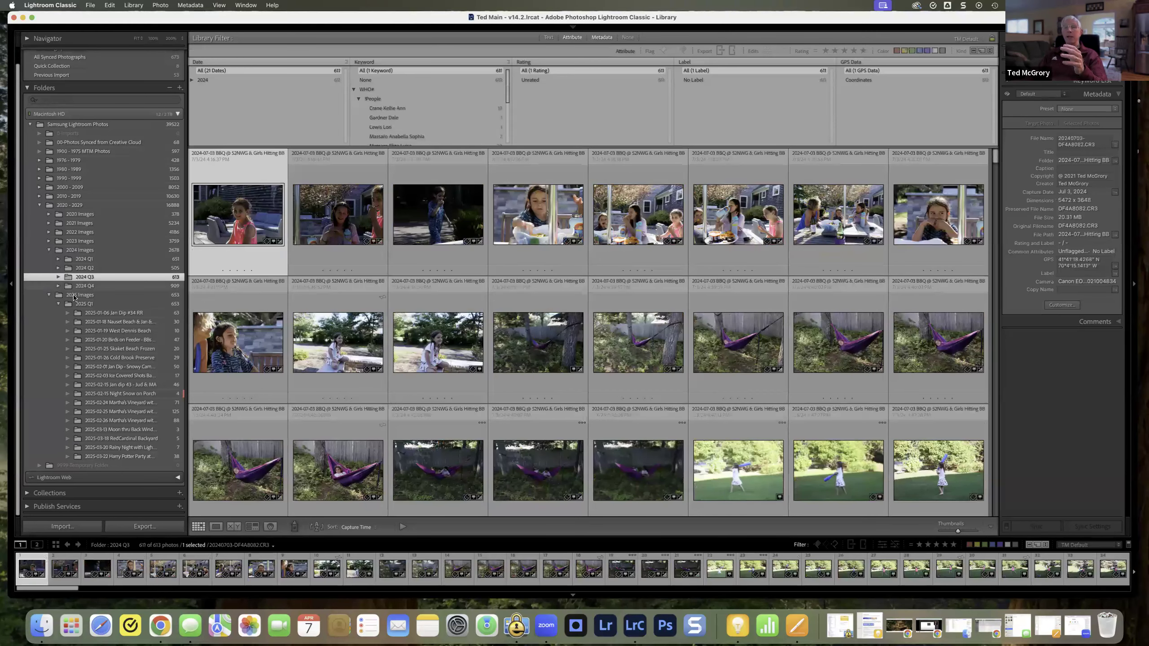
{"action": "left_click", "coordinate": [75, 295]}
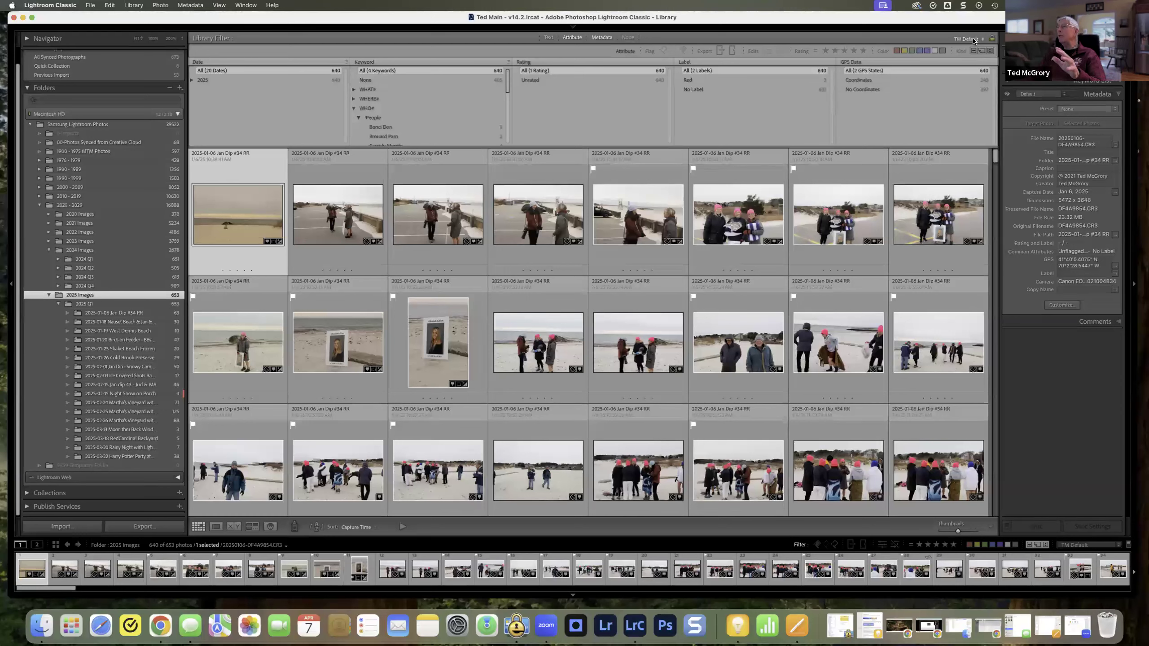
Step: Collapse the selected photo's metadata details and show the keyword suggestions and keyword set instead
{"action": "left_click", "coordinate": [993, 39]}
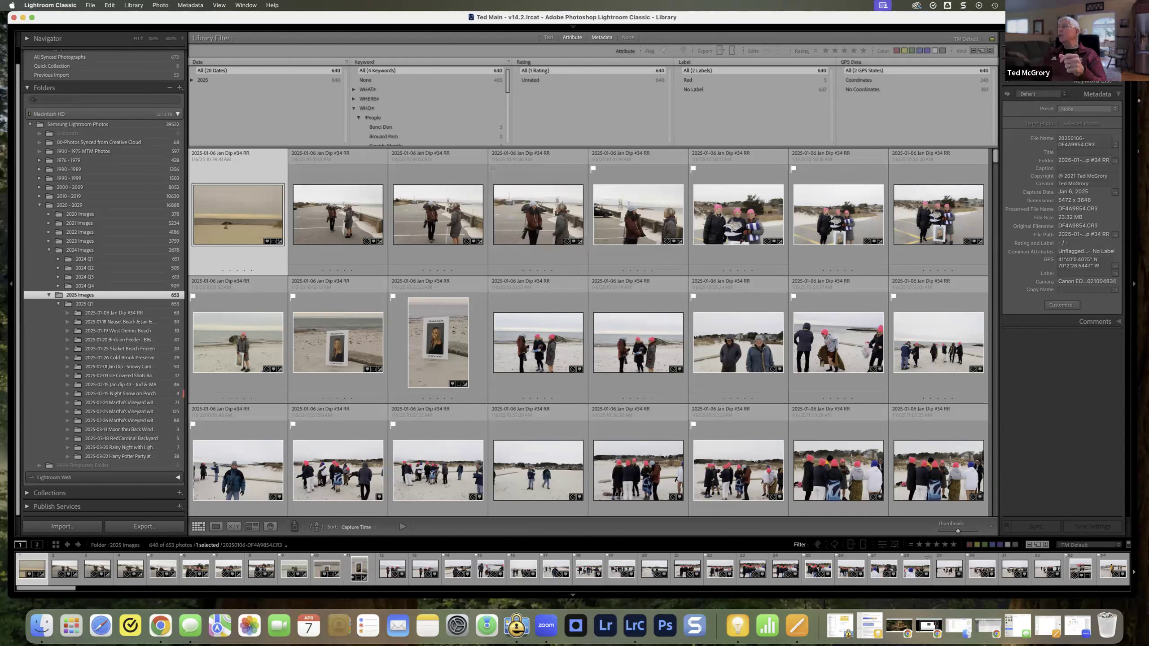
{"action": "left_click", "coordinate": [1097, 67]}
{"action": "left_click", "coordinate": [1042, 103]}
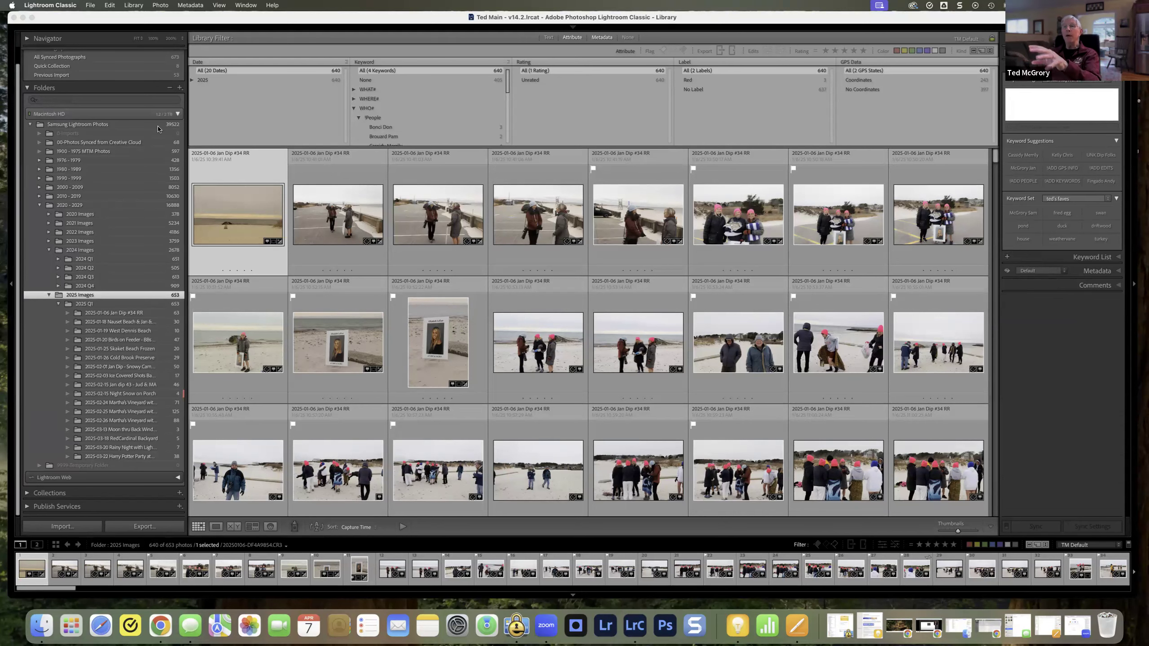
Step: Show the whole Samsung Lightroom Photos folder and sort the filter's Date column in descending order
{"action": "left_click", "coordinate": [104, 127]}
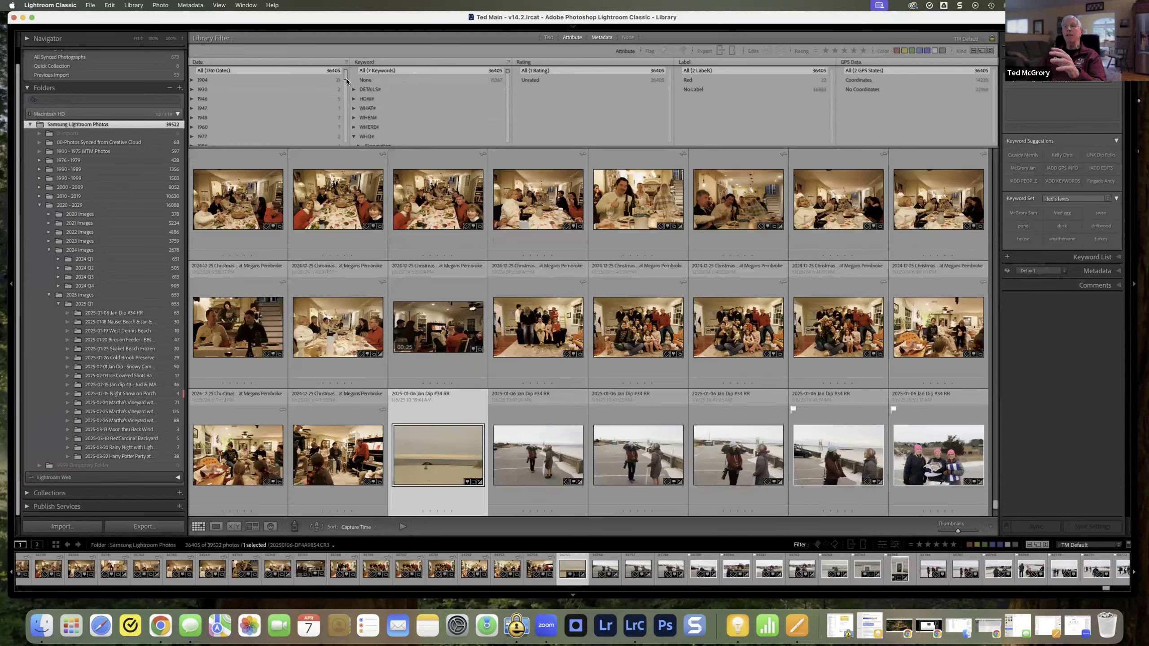
{"action": "left_click_drag", "start_coordinate": [344, 83], "coordinate": [344, 147]}
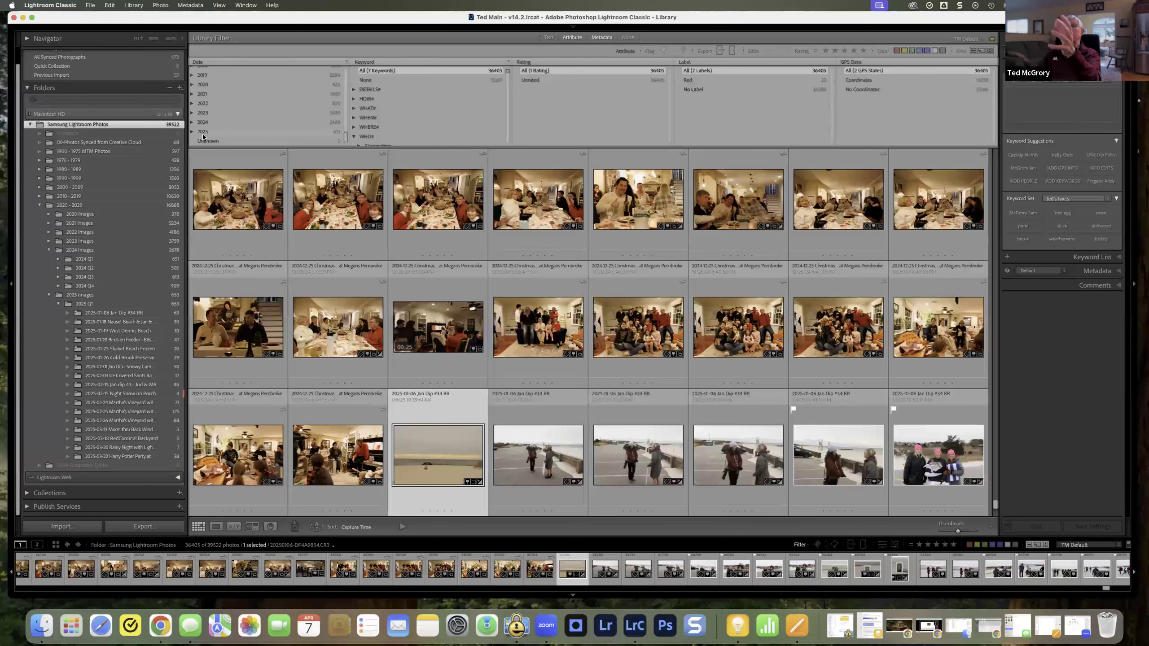
{"action": "left_click", "coordinate": [341, 63]}
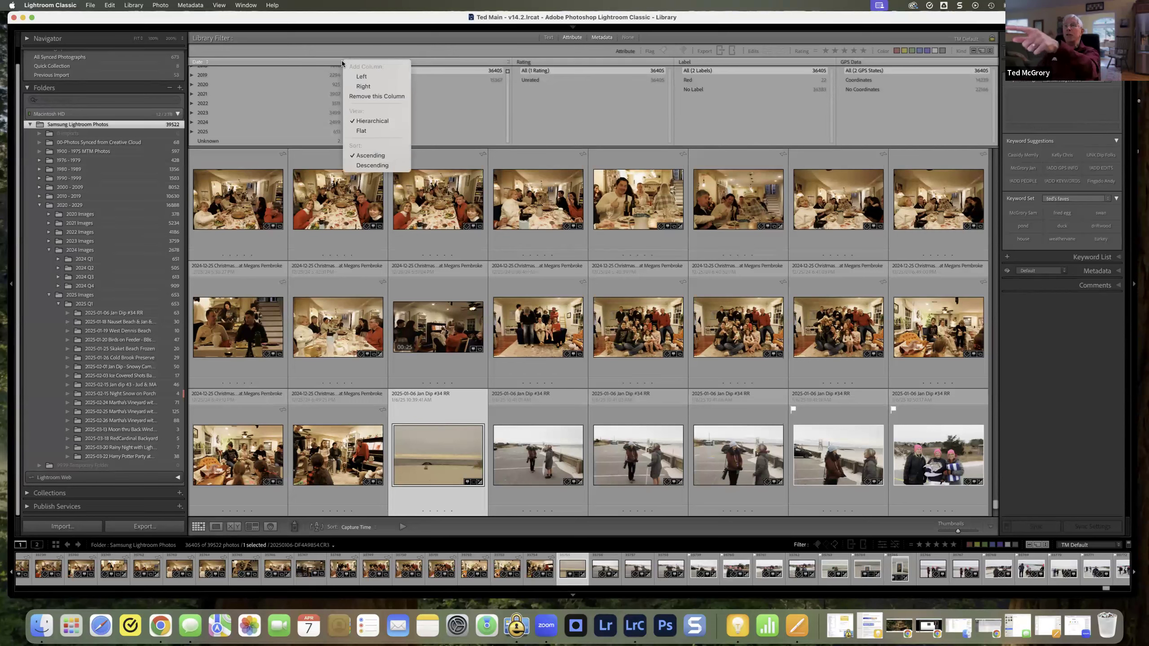
{"action": "left_click", "coordinate": [370, 165]}
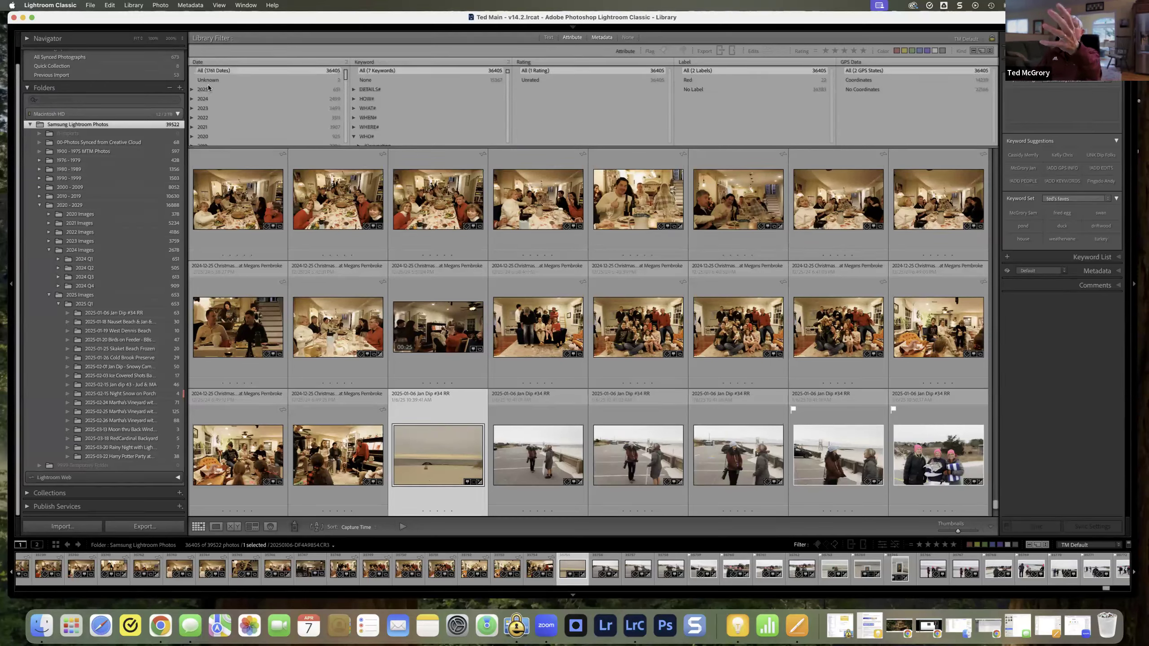
Step: Expand 2025 in the Date column, filter to March and browse its photos, and switch the filter to February
{"action": "left_click", "coordinate": [192, 90]}
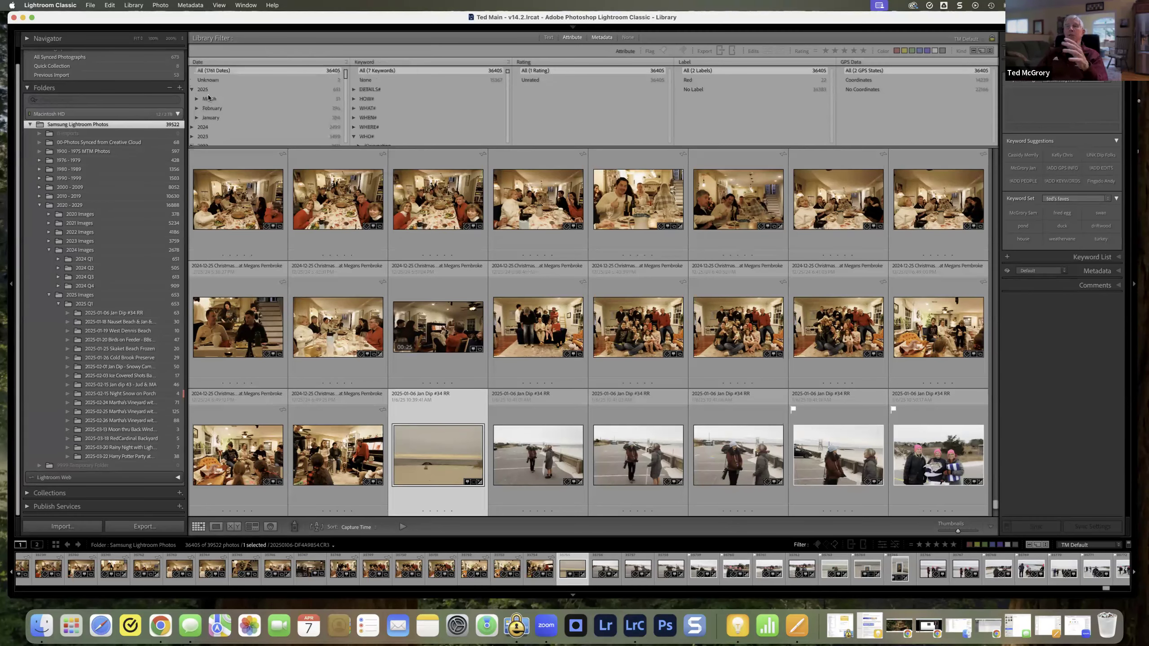
{"action": "left_click", "coordinate": [211, 98]}
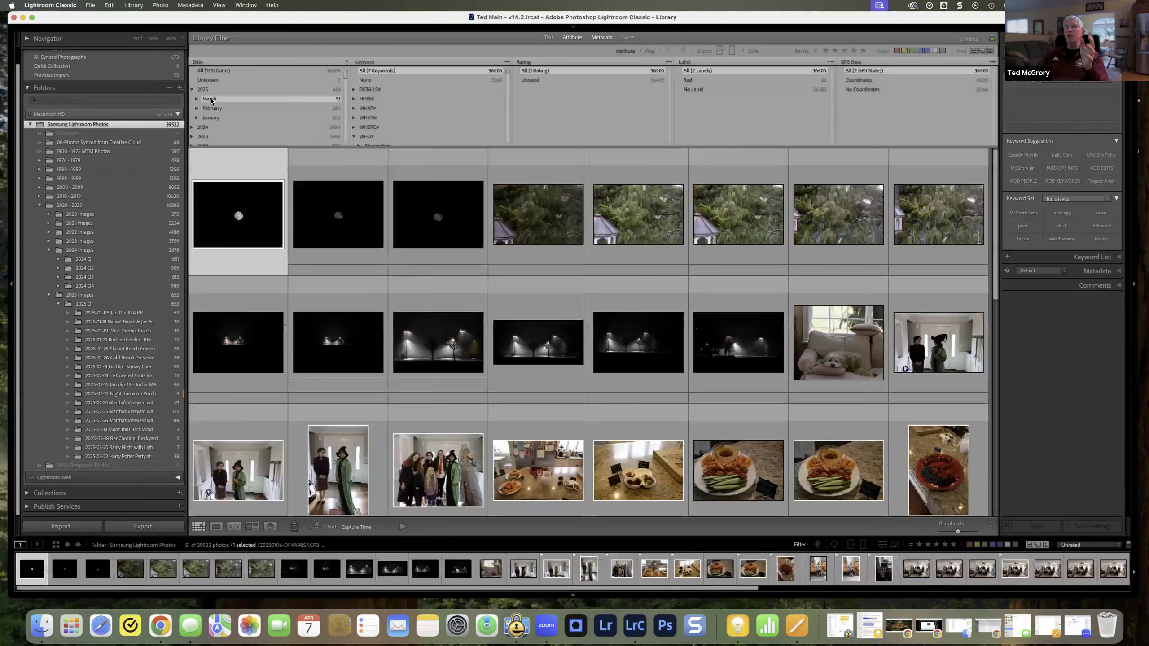
{"action": "scroll", "coordinate": [483, 247], "scroll_direction": "down", "scroll_amount": 5}
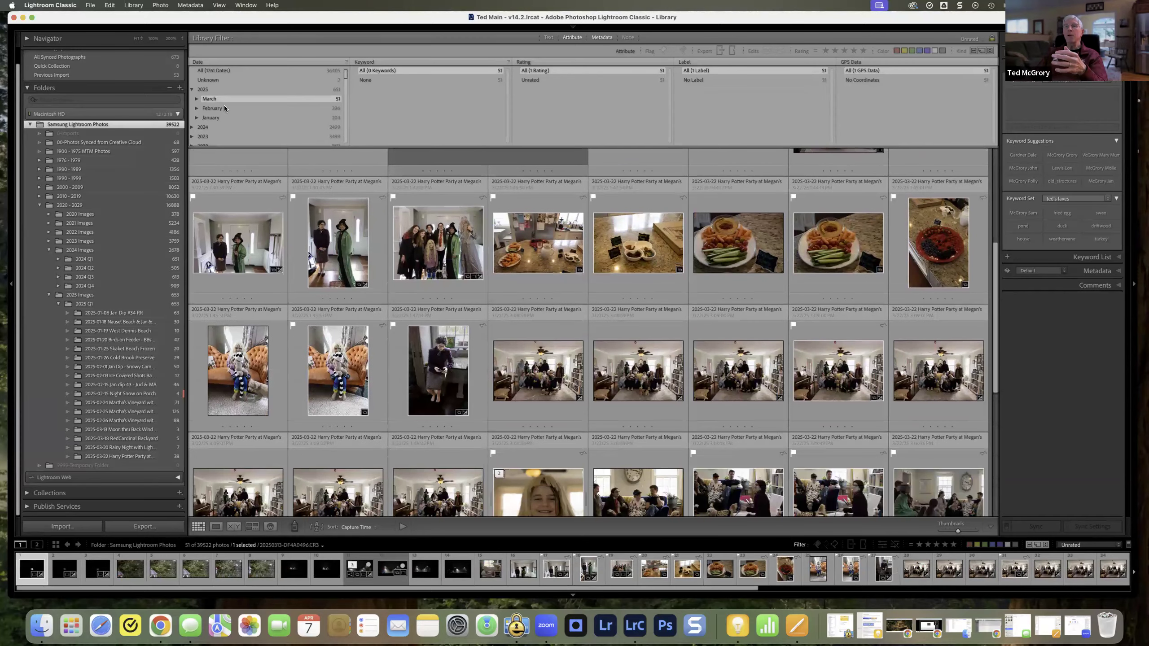
{"action": "left_click", "coordinate": [228, 107]}
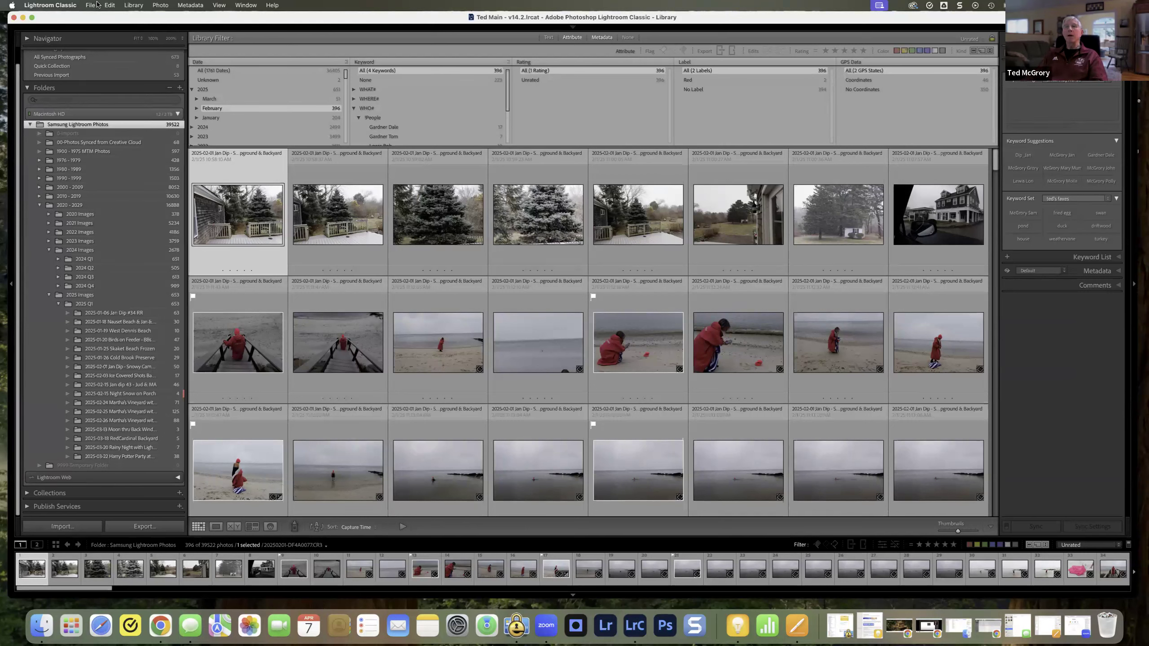
Step: Switch to the Map module, reveal the module picker and return to the Library module
{"action": "left_click", "coordinate": [245, 7]}
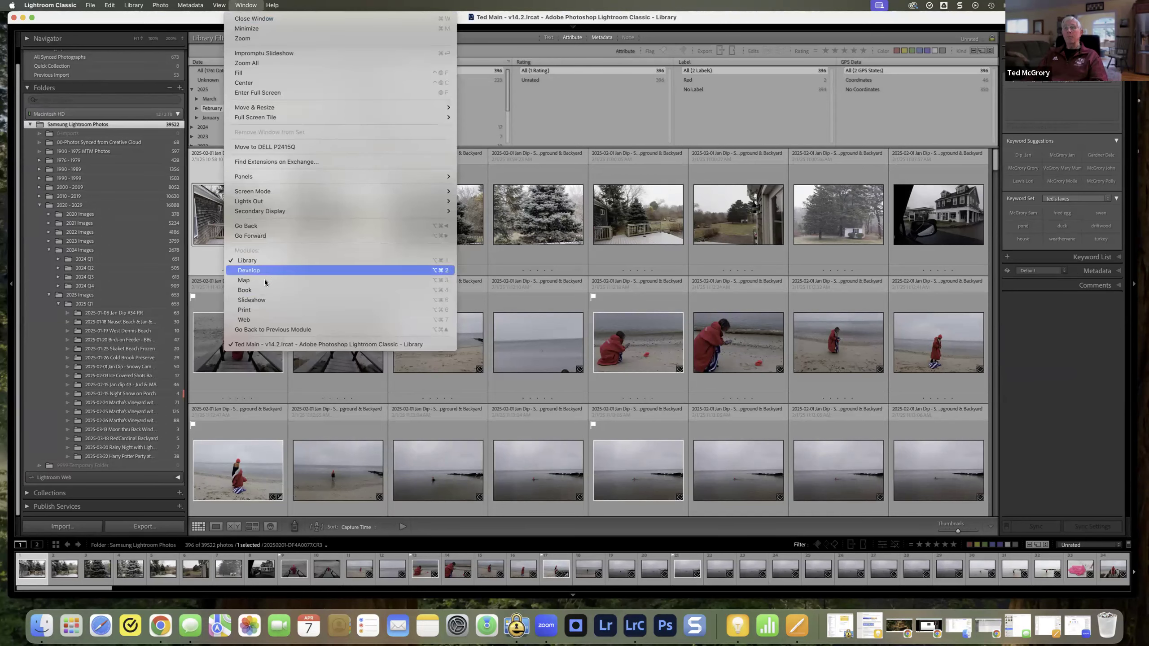
{"action": "left_click", "coordinate": [651, 144]}
{"action": "key", "text": "super+alt+3"}
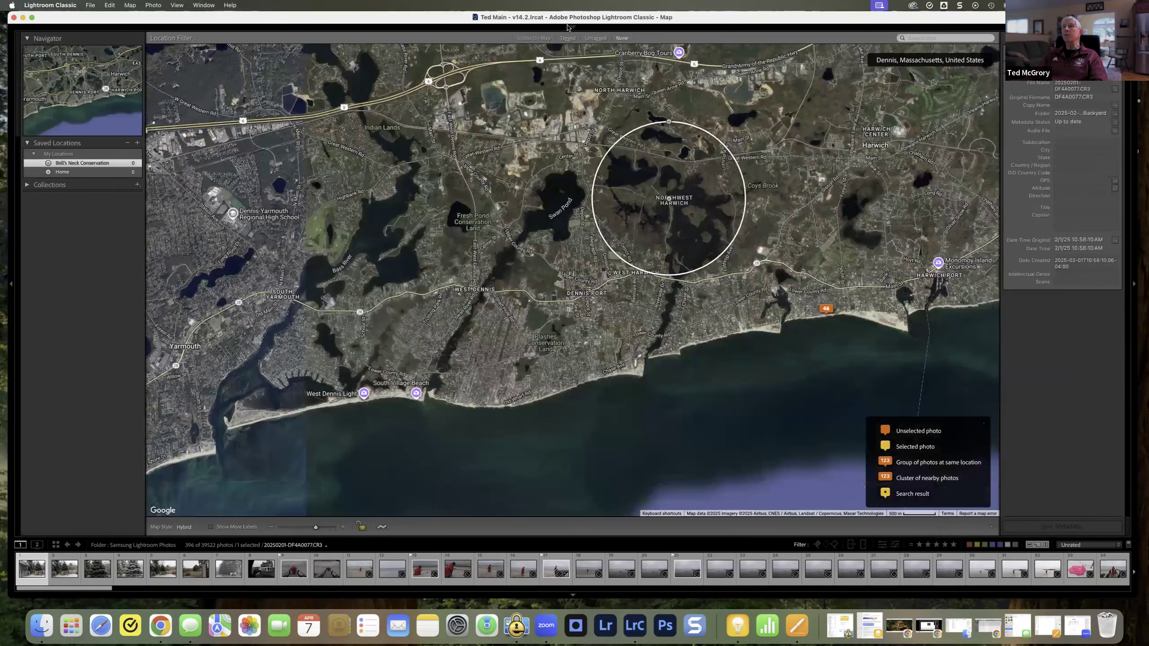
{"action": "left_click", "coordinate": [573, 26]}
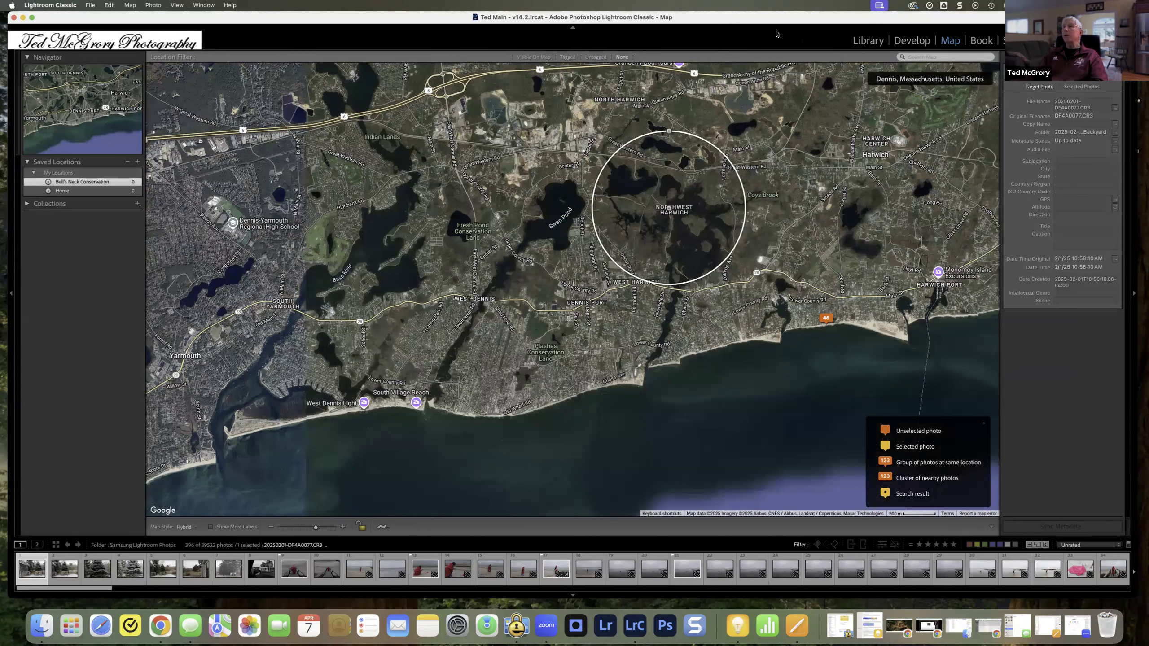
{"action": "left_click", "coordinate": [867, 41]}
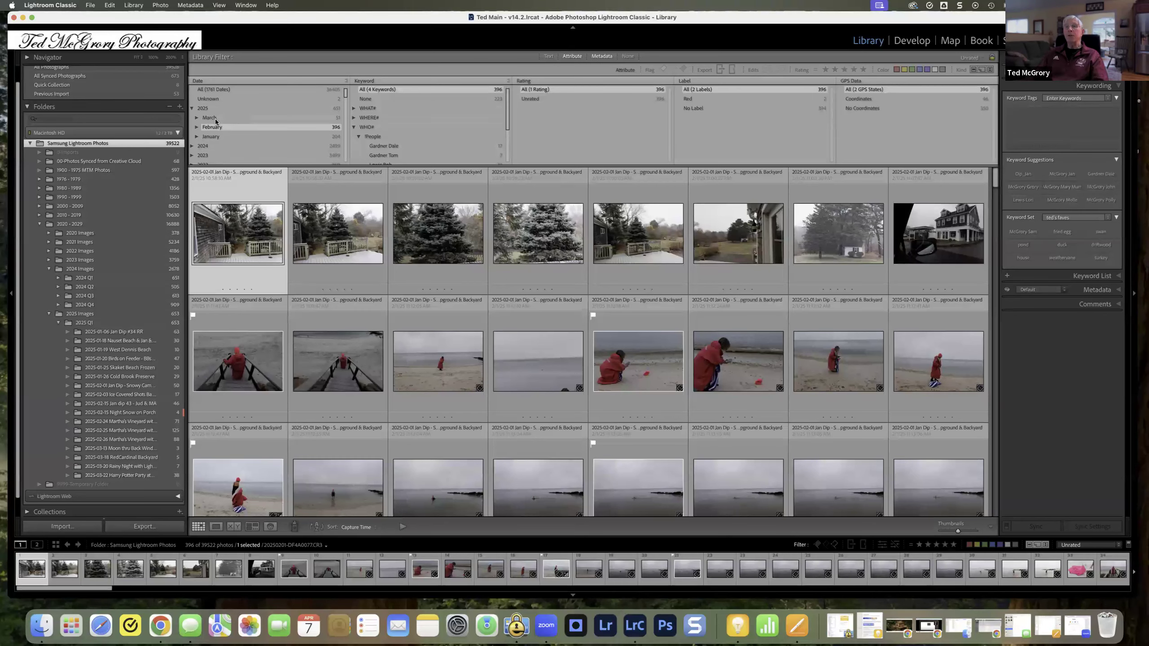
Step: Filter to all 2025 dates, browse the photos, and narrow the GPS Data filter to No Coordinates
{"action": "left_click", "coordinate": [203, 109]}
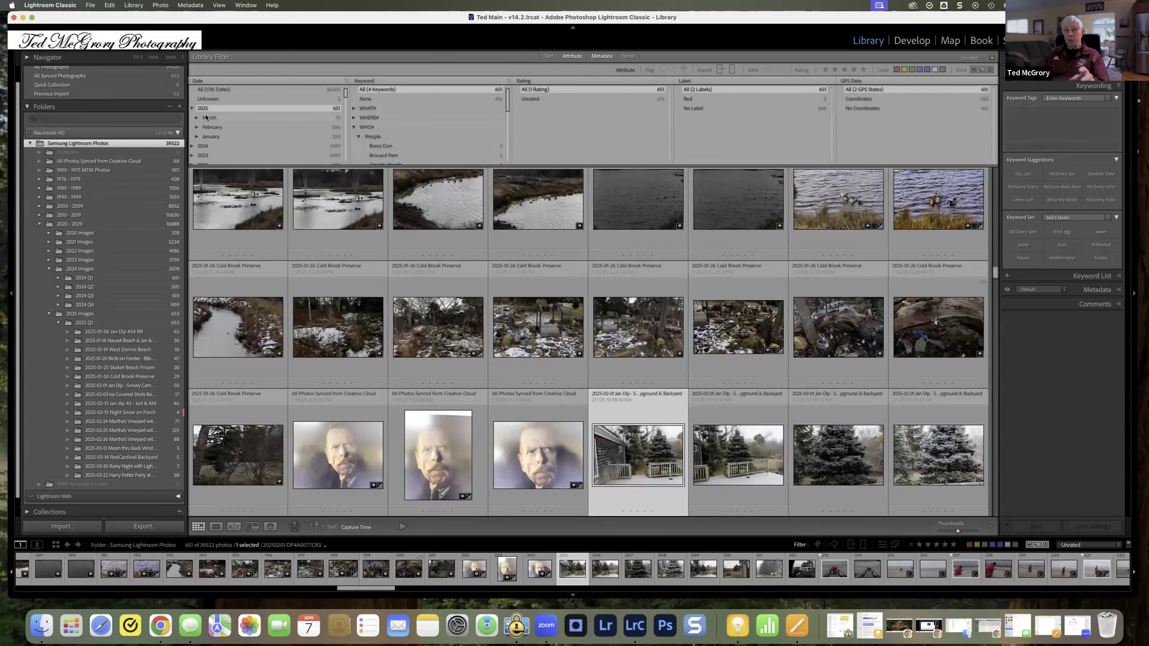
{"action": "scroll", "coordinate": [783, 300], "scroll_direction": "down", "scroll_amount": 2}
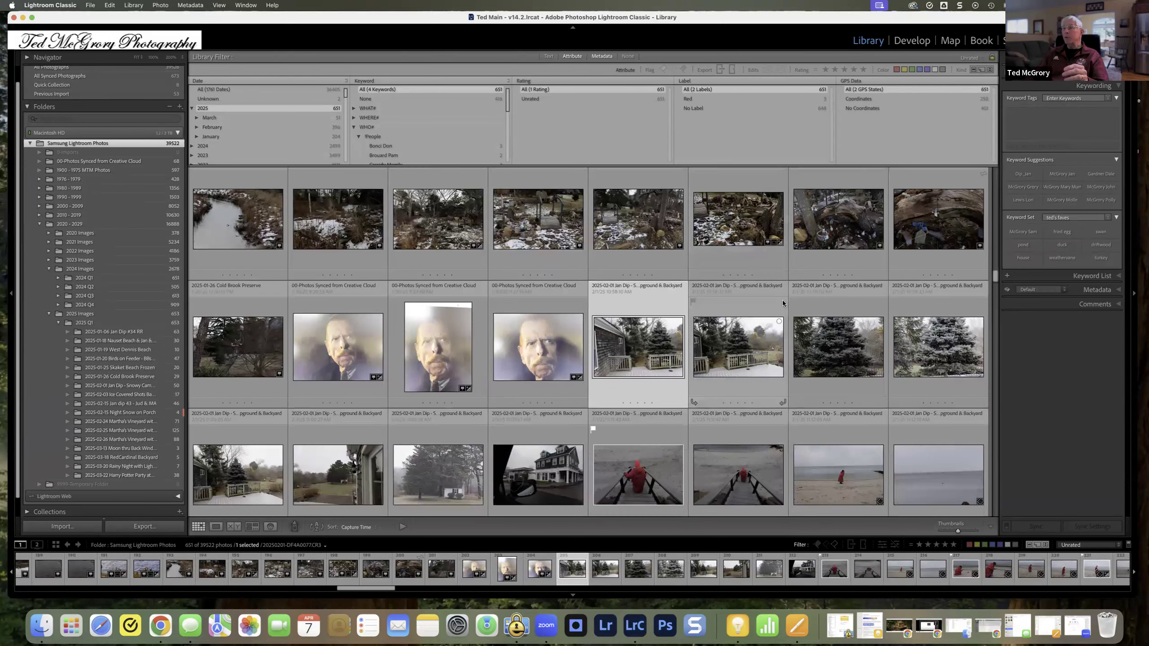
{"action": "scroll", "coordinate": [783, 301], "scroll_direction": "down", "scroll_amount": 4}
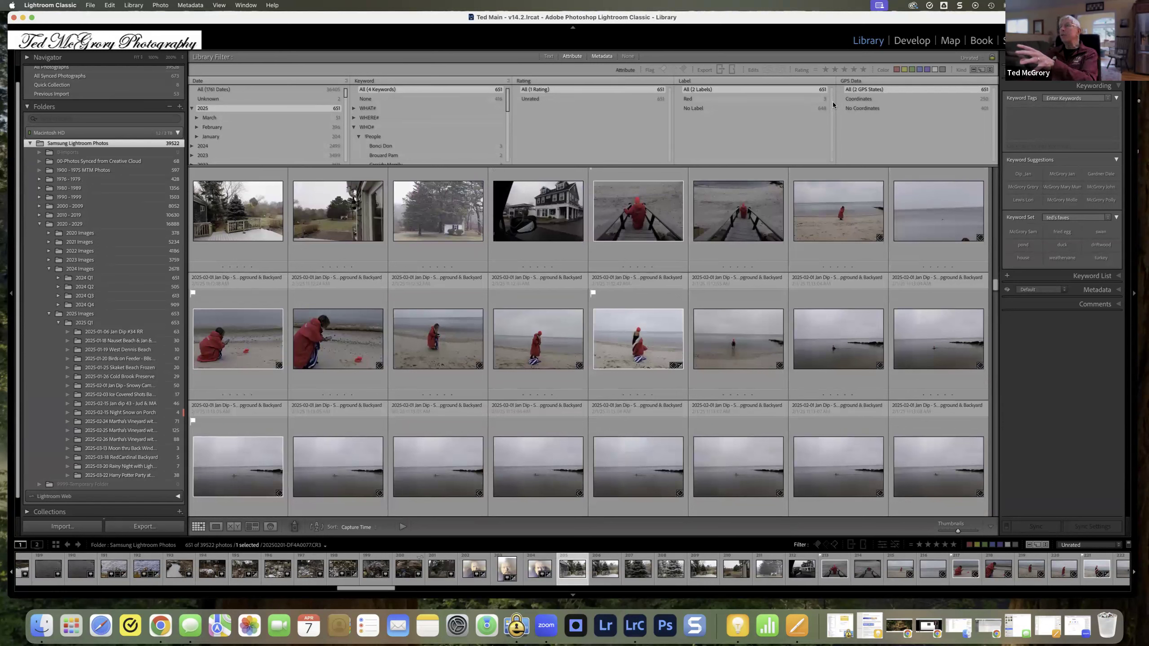
{"action": "left_click", "coordinate": [860, 107]}
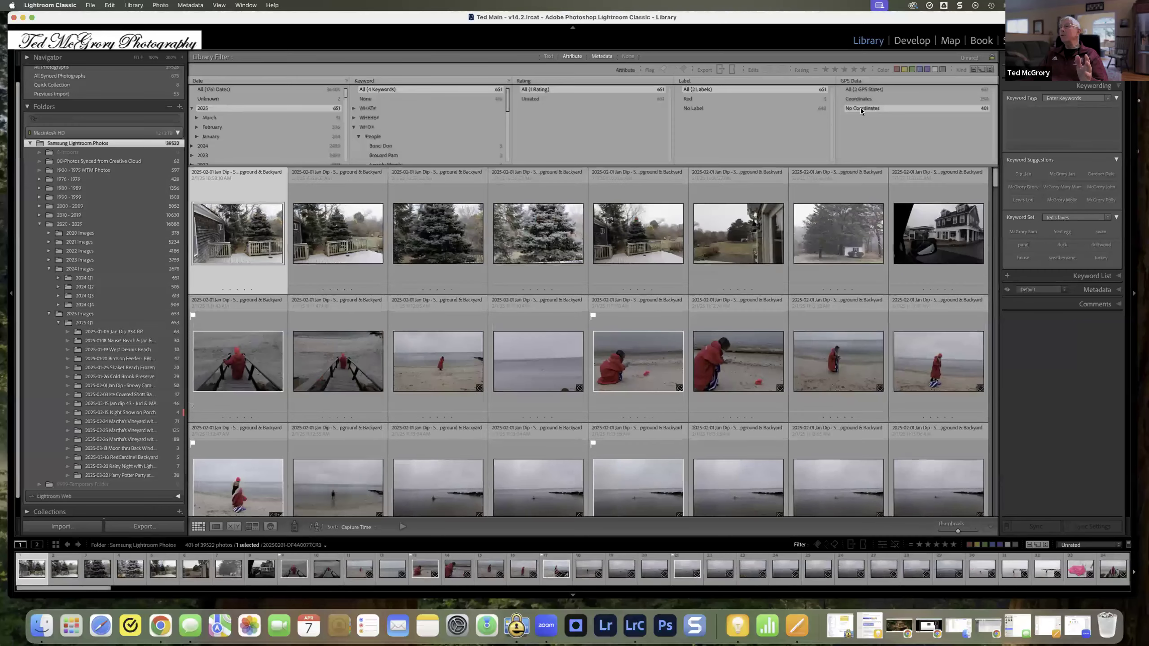
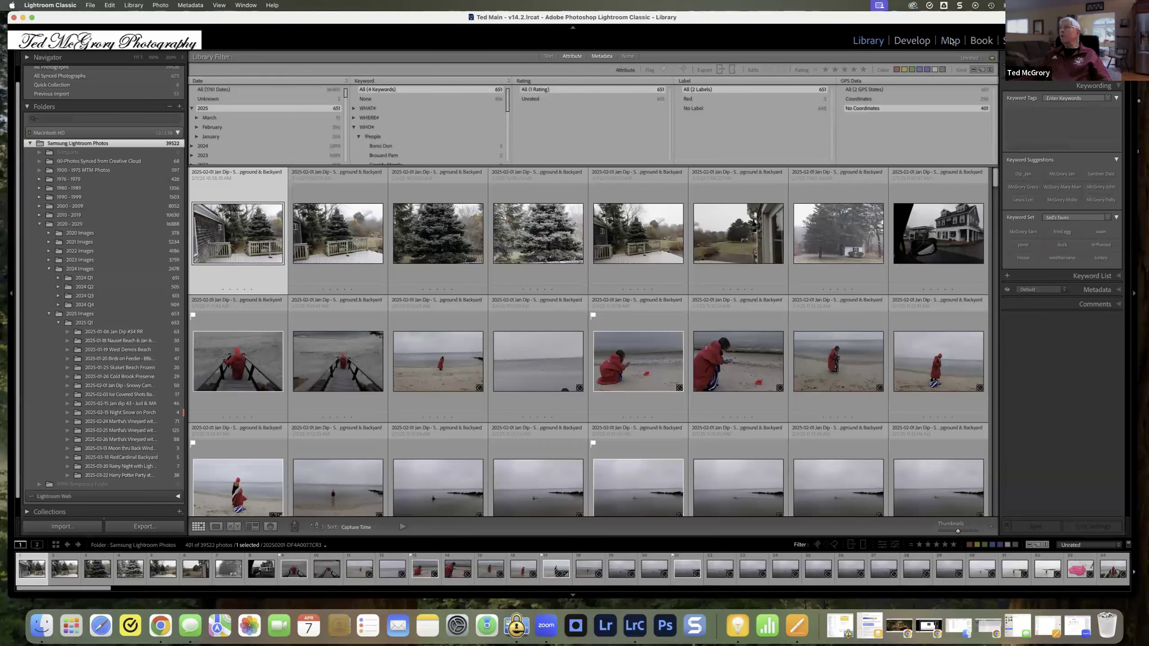
Step: Open the Map module, highlight My Locations, and select the first five photos in the filmstrip
{"action": "left_click", "coordinate": [953, 44]}
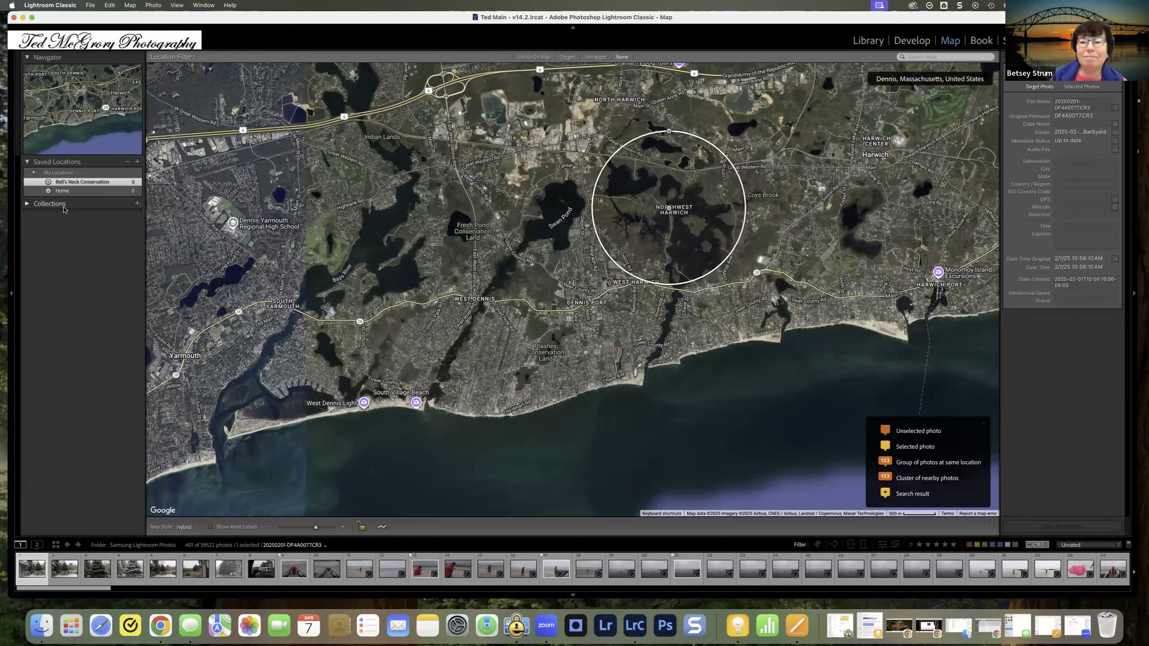
{"action": "left_click", "coordinate": [65, 176]}
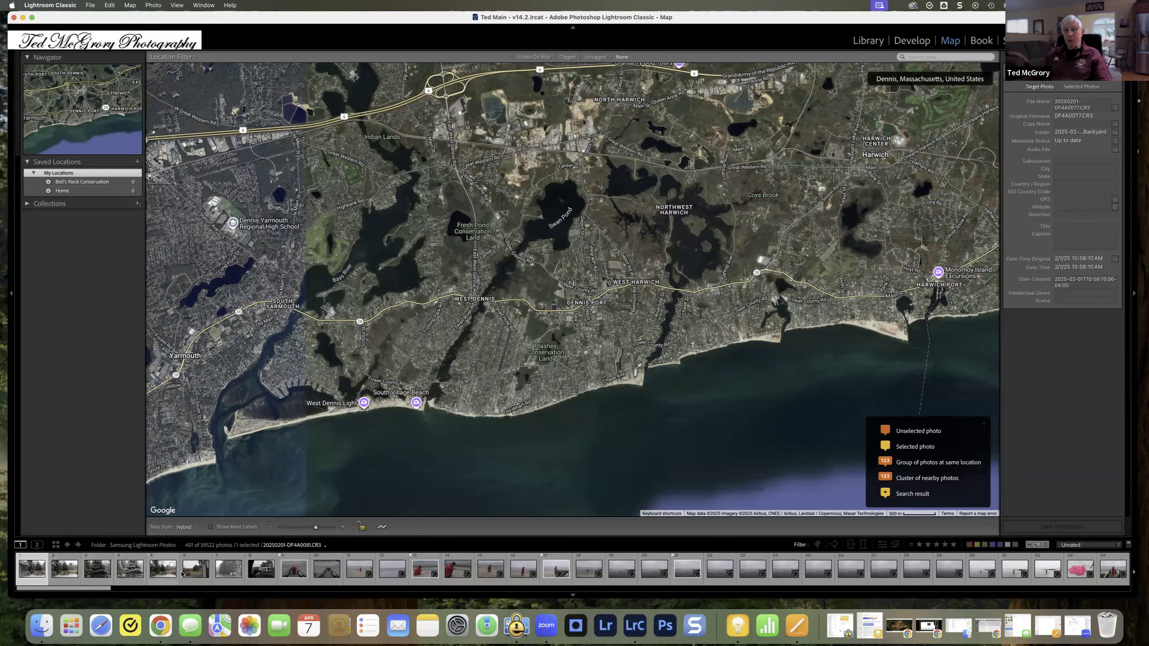
{"action": "left_click", "coordinate": [165, 573], "text": "shift"}
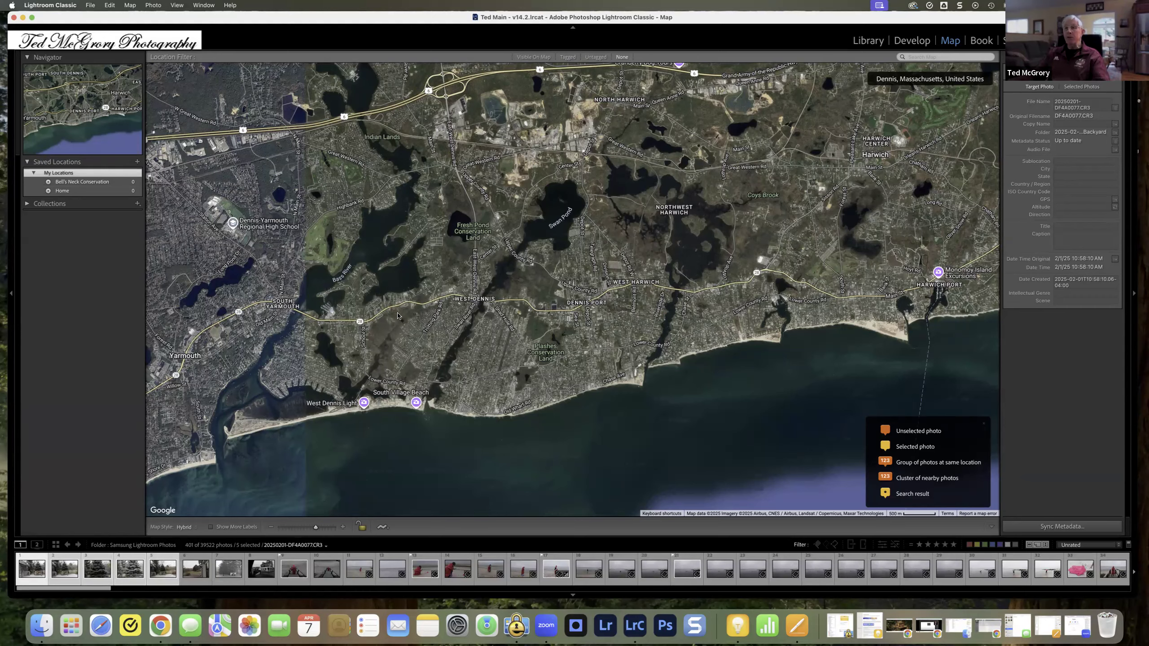
Step: Add GPS coordinates to the five selected photos at the house just north of the baseball field in Harwich
{"action": "left_click_drag", "start_coordinate": [797, 292], "coordinate": [583, 411]}
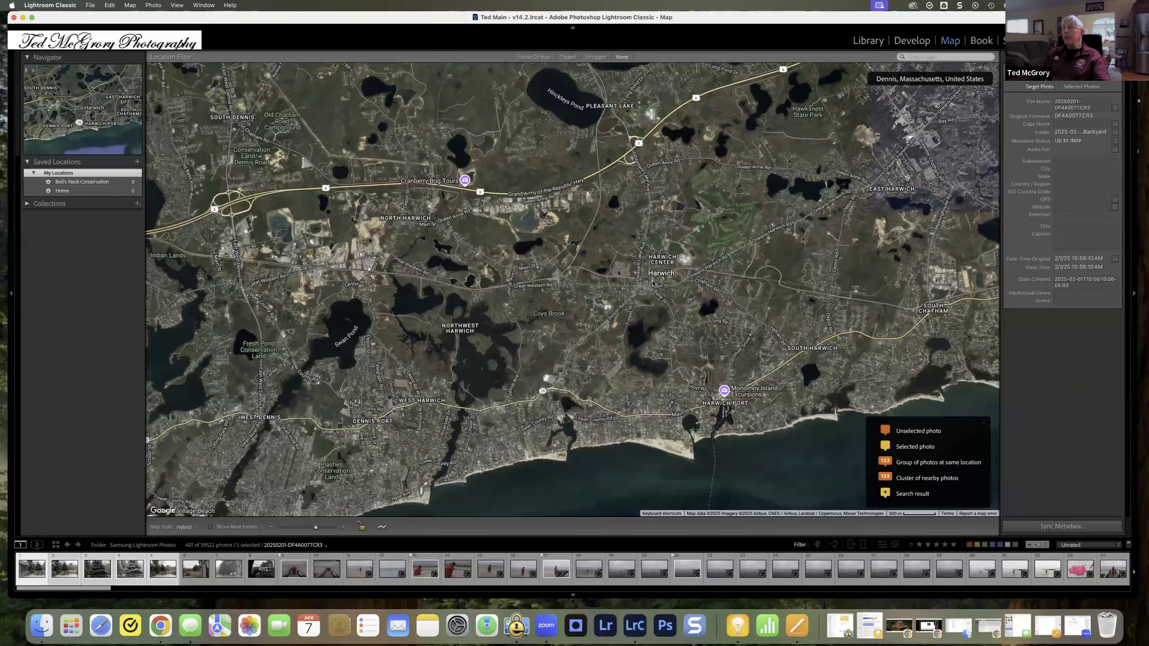
{"action": "scroll", "coordinate": [652, 284], "scroll_direction": "down", "scroll_amount": 2}
{"action": "scroll", "coordinate": [652, 283], "scroll_direction": "up", "scroll_amount": 3}
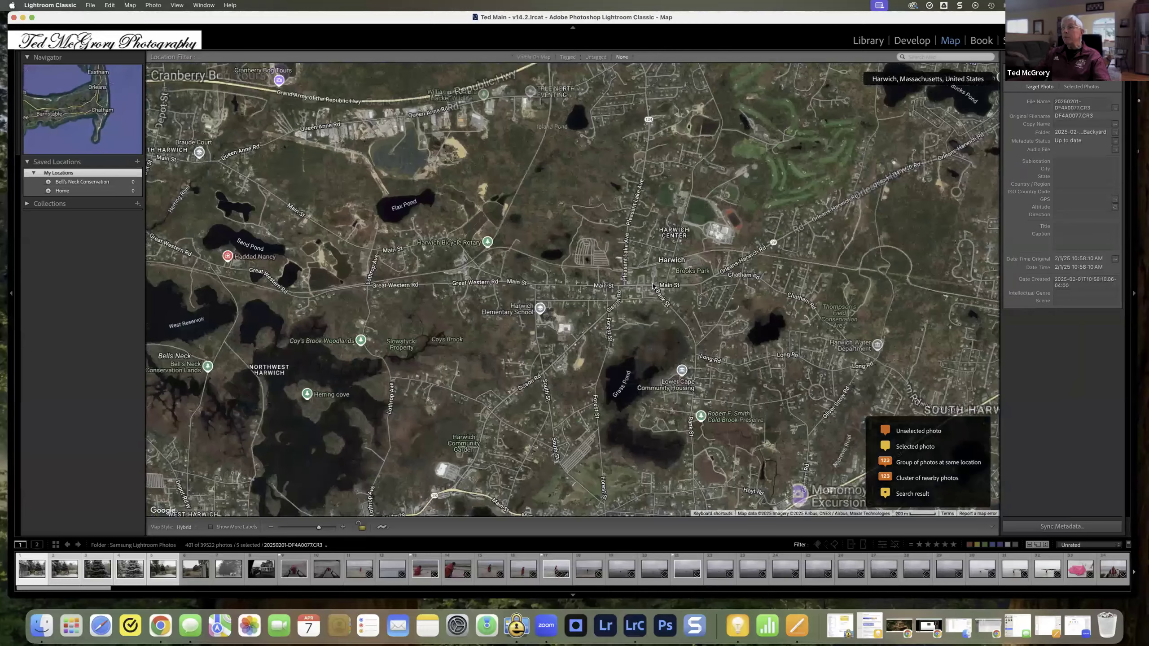
{"action": "scroll", "coordinate": [642, 267], "scroll_direction": "up", "scroll_amount": 2}
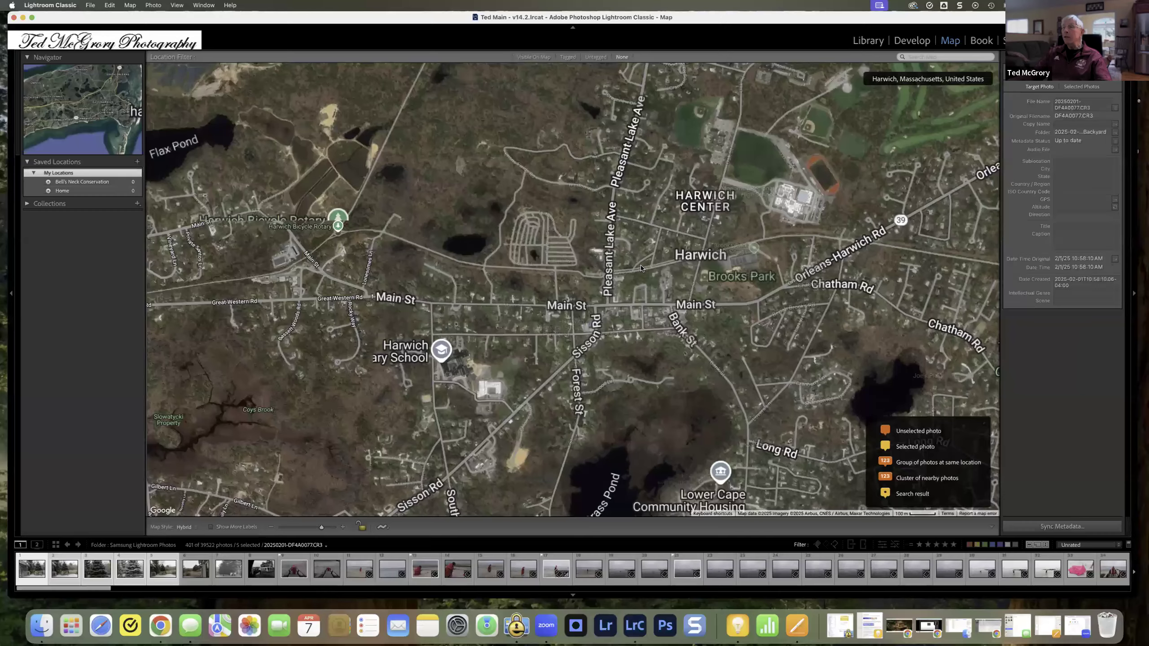
{"action": "scroll", "coordinate": [542, 290], "scroll_direction": "up", "scroll_amount": 1}
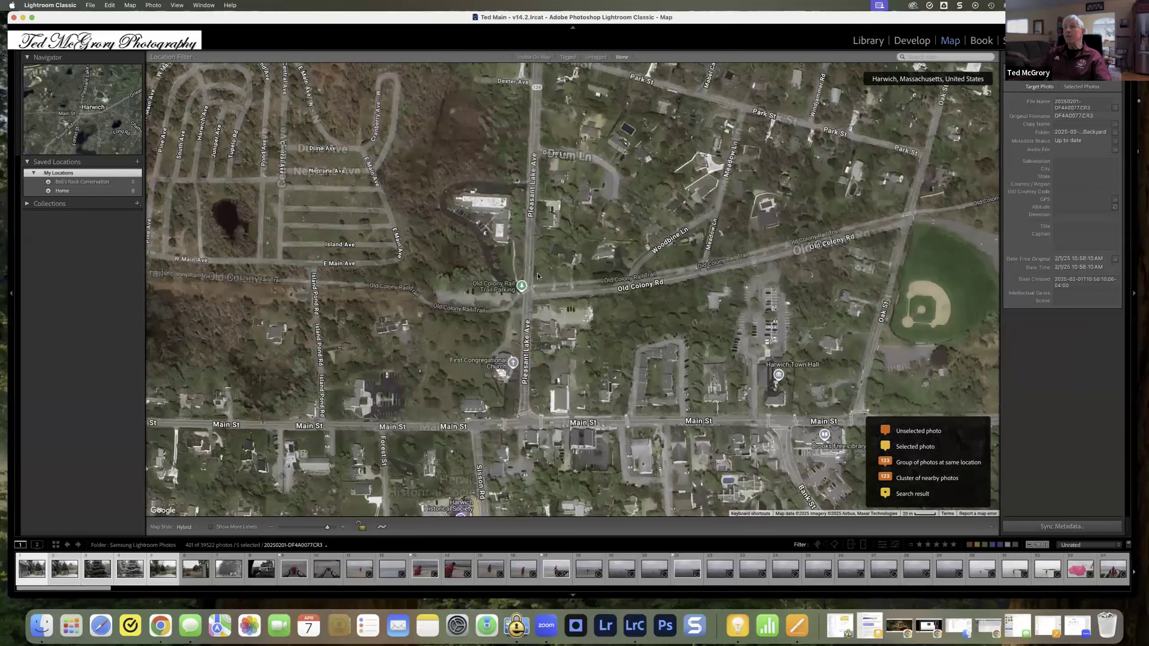
{"action": "left_click_drag", "start_coordinate": [571, 348], "coordinate": [438, 278]}
{"action": "left_click_drag", "start_coordinate": [758, 324], "coordinate": [686, 329]}
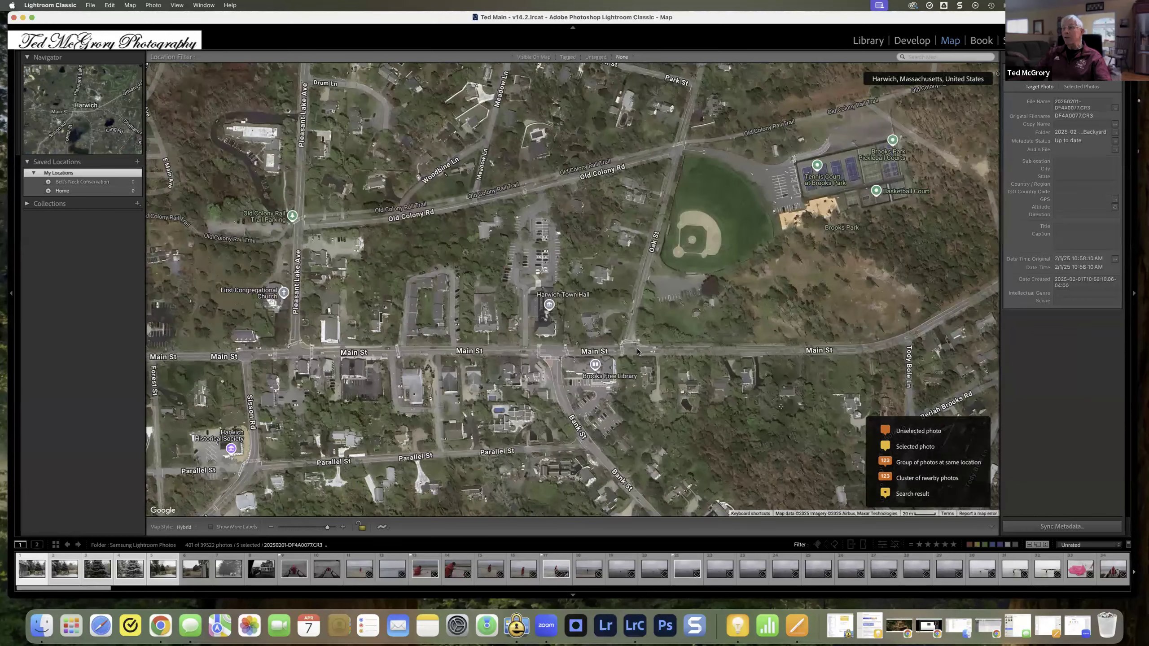
{"action": "scroll", "coordinate": [656, 325], "scroll_direction": "down", "scroll_amount": 3}
{"action": "scroll", "coordinate": [656, 325], "scroll_direction": "up", "scroll_amount": 3}
{"action": "scroll", "coordinate": [656, 325], "scroll_direction": "up", "scroll_amount": 2}
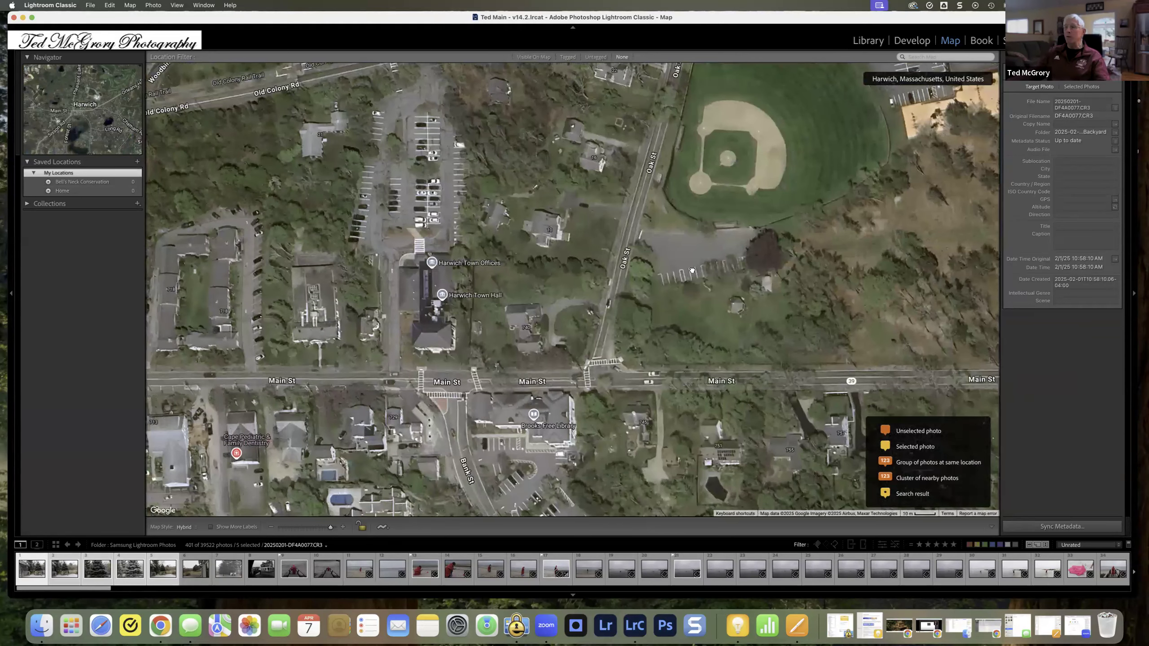
{"action": "left_click_drag", "start_coordinate": [689, 234], "coordinate": [672, 369]}
{"action": "left_click_drag", "start_coordinate": [749, 127], "coordinate": [692, 333]}
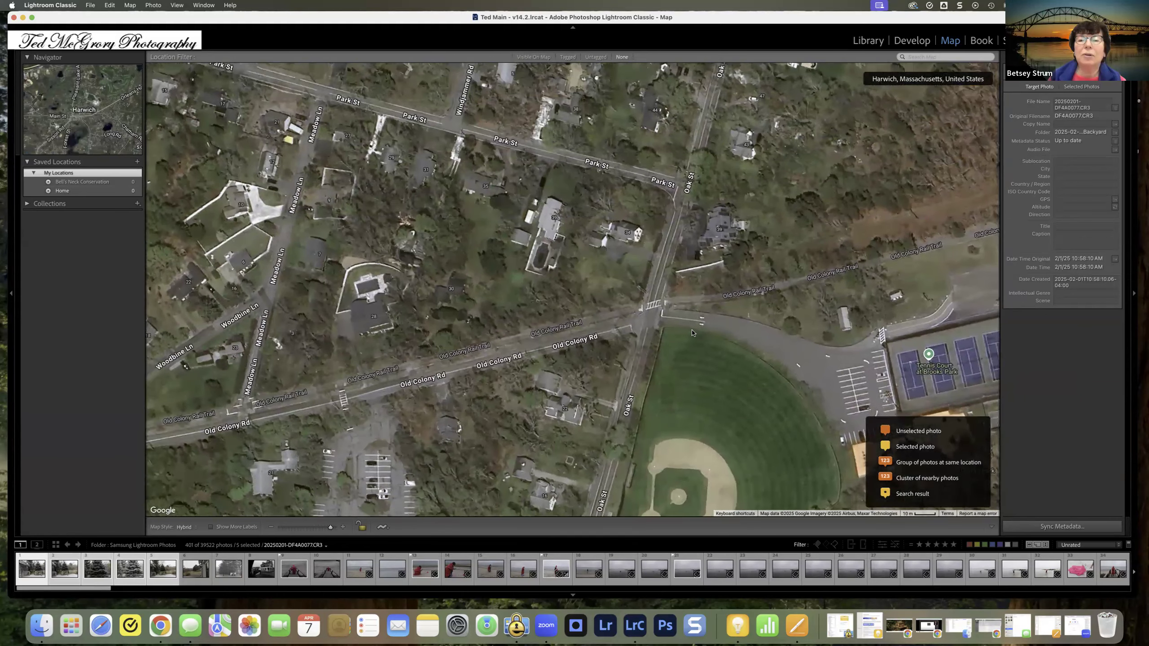
{"action": "right_click", "coordinate": [718, 230]}
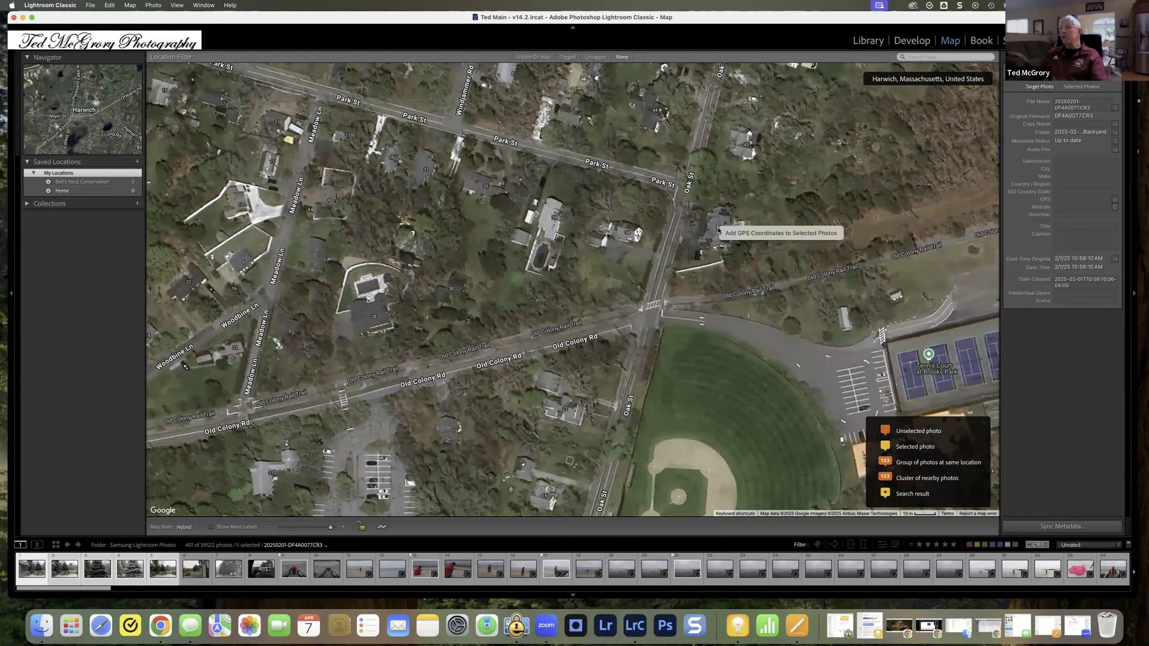
{"action": "left_click", "coordinate": [752, 232]}
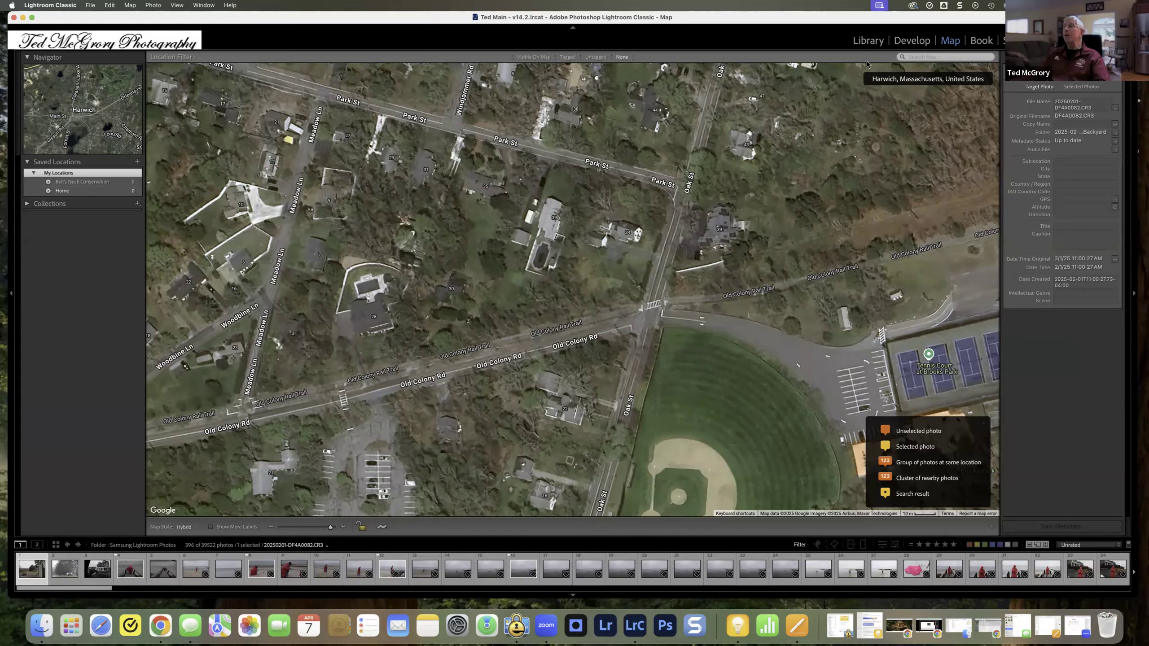
Step: Return to the Library, select the first two photos without coordinates, and reset the GPS Data filter to all GPS states
{"action": "left_click", "coordinate": [868, 41]}
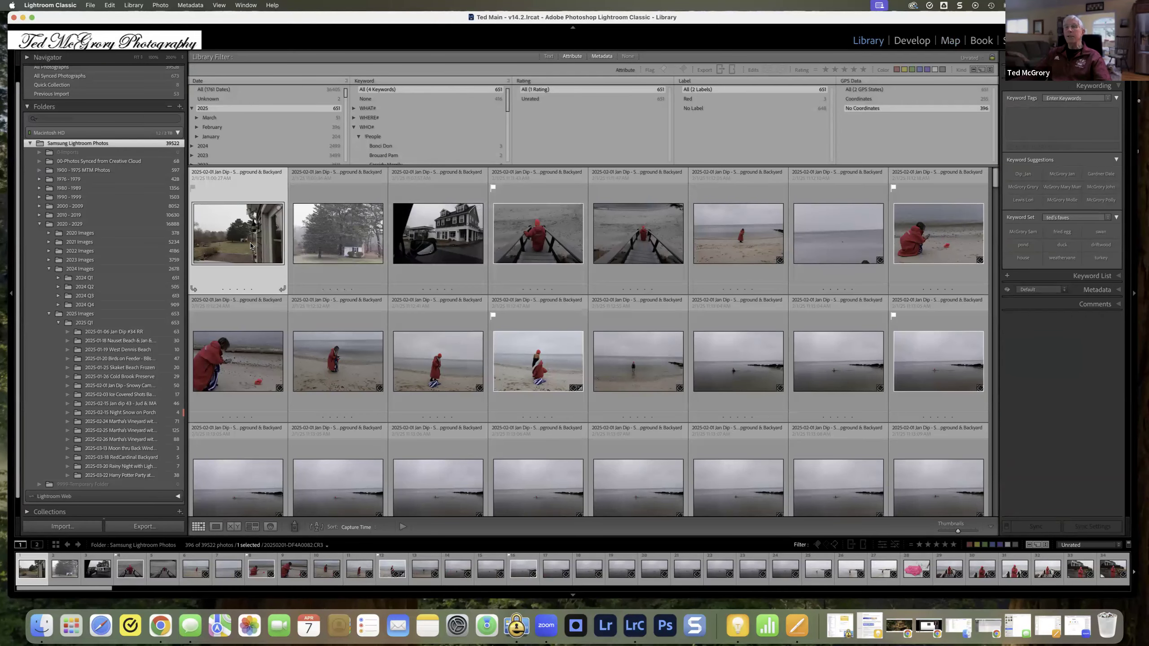
{"action": "left_click", "coordinate": [356, 246], "text": "shift"}
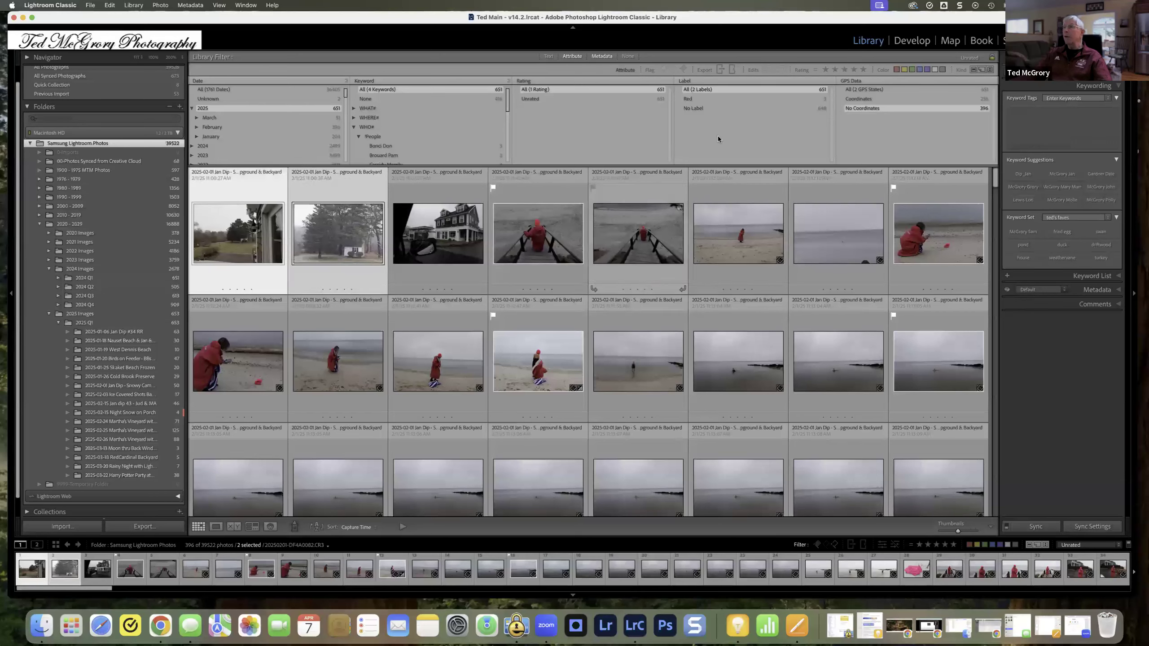
{"action": "left_click", "coordinate": [876, 90]}
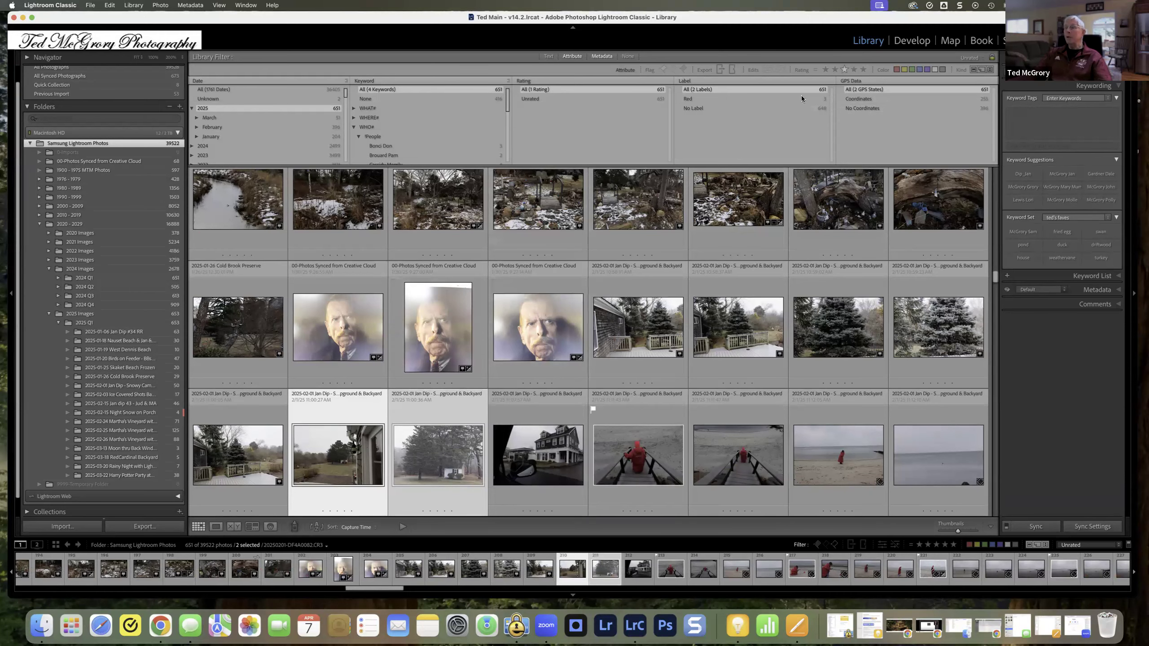
Step: Place the two selected photos at the saved Home location in the Map module and return to the Library
{"action": "left_click", "coordinate": [951, 42]}
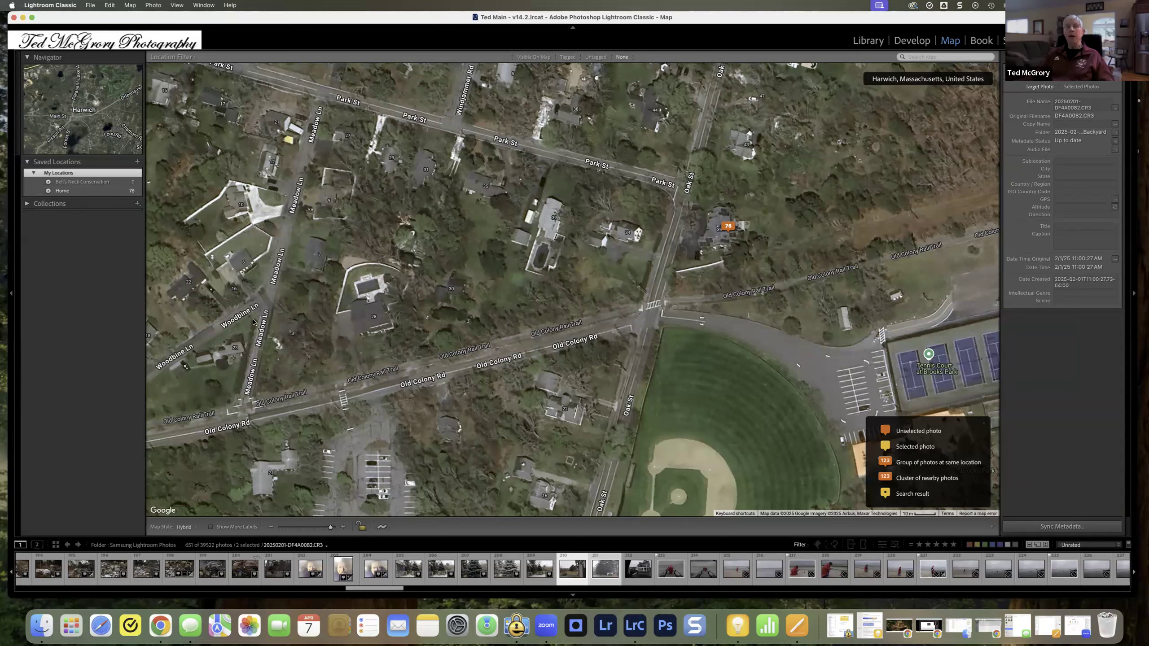
{"action": "left_click", "coordinate": [26, 192]}
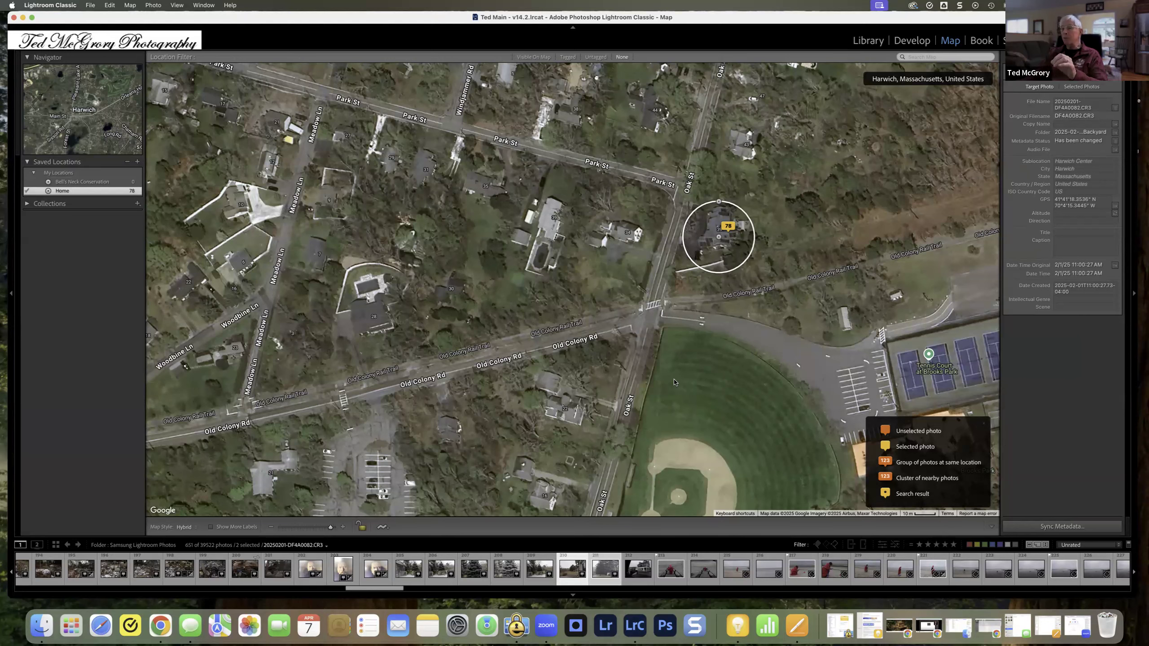
{"action": "left_click", "coordinate": [869, 40]}
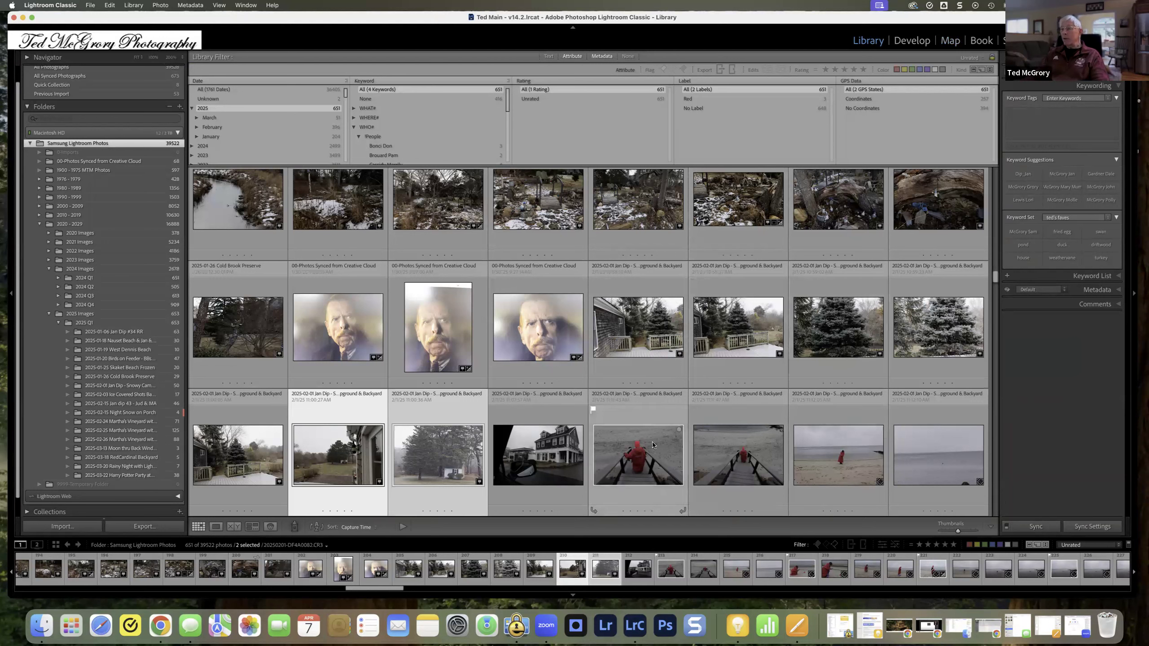
Step: Expand January in the Date column, filter to Thursday the 30th, and switch the filter to Sunday the 26th
{"action": "left_click", "coordinate": [196, 137]}
{"action": "left_click", "coordinate": [273, 147]}
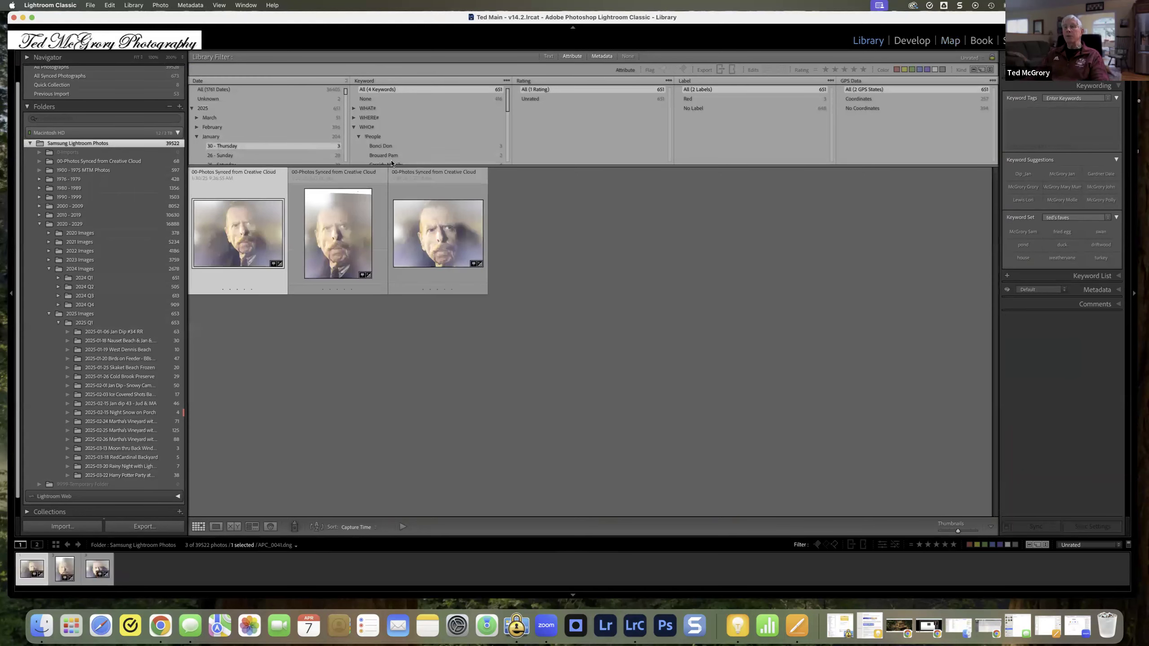
{"action": "left_click", "coordinate": [221, 155]}
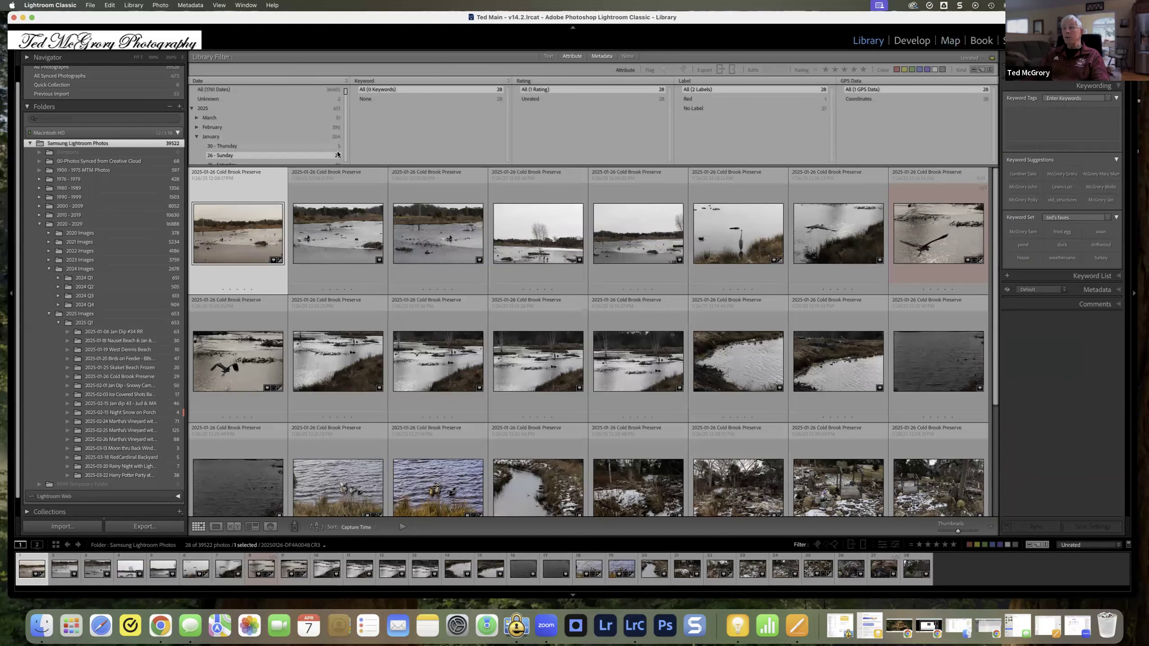
{"action": "scroll", "coordinate": [337, 156], "scroll_direction": "down", "scroll_amount": 3}
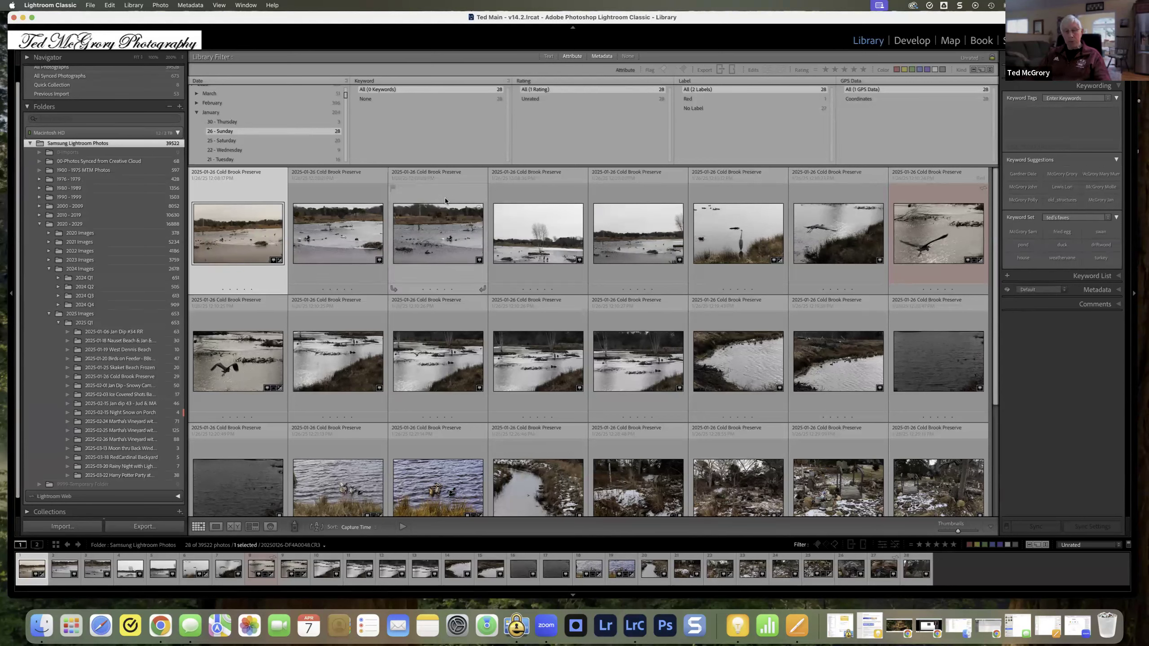
Step: Select all the Cold Brook Preserve photos, inspect their shared marker in the Map module, and return to the Library
{"action": "right_click", "coordinate": [250, 191]}
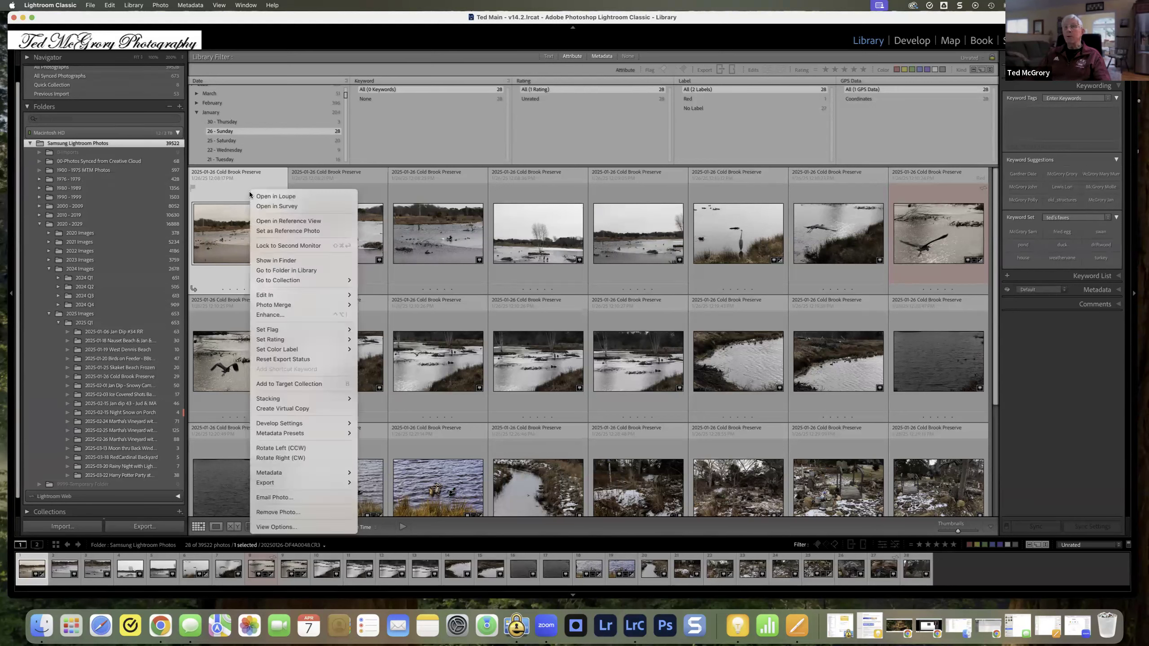
{"action": "left_click", "coordinate": [239, 187]}
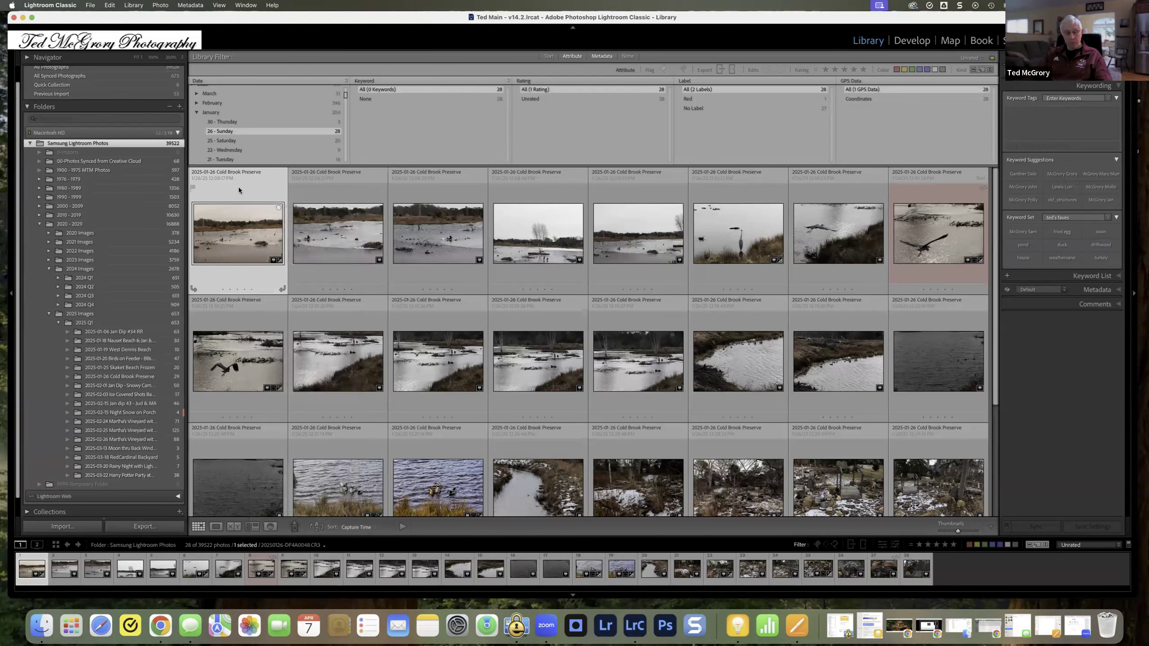
{"action": "key", "text": "super+a"}
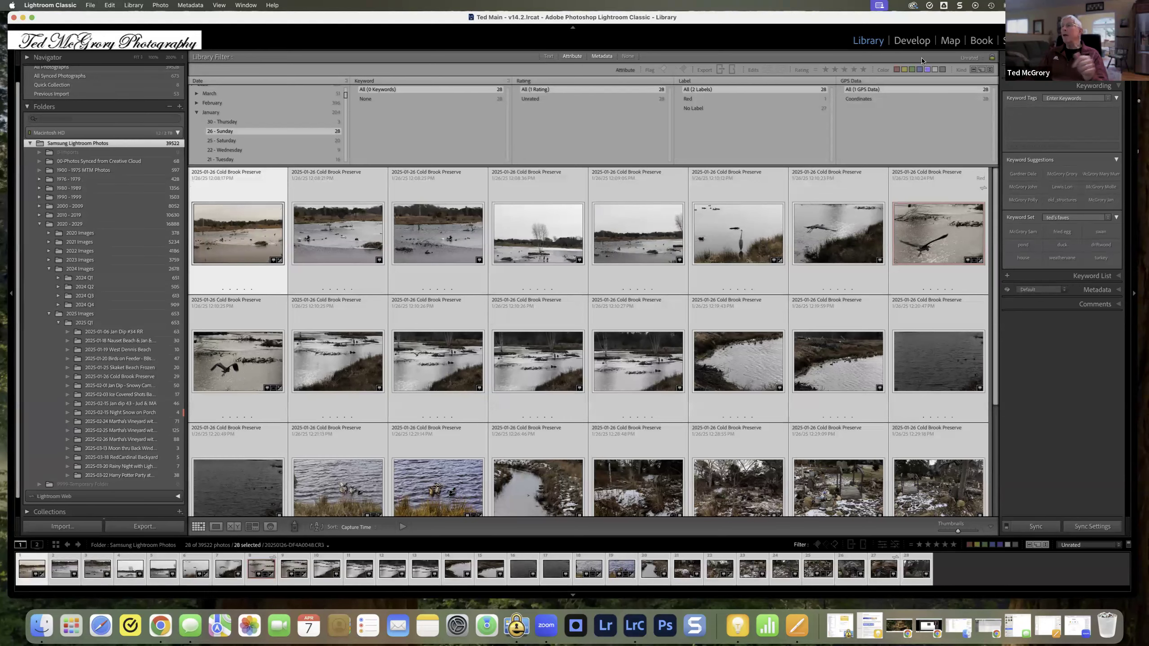
{"action": "left_click", "coordinate": [951, 41]}
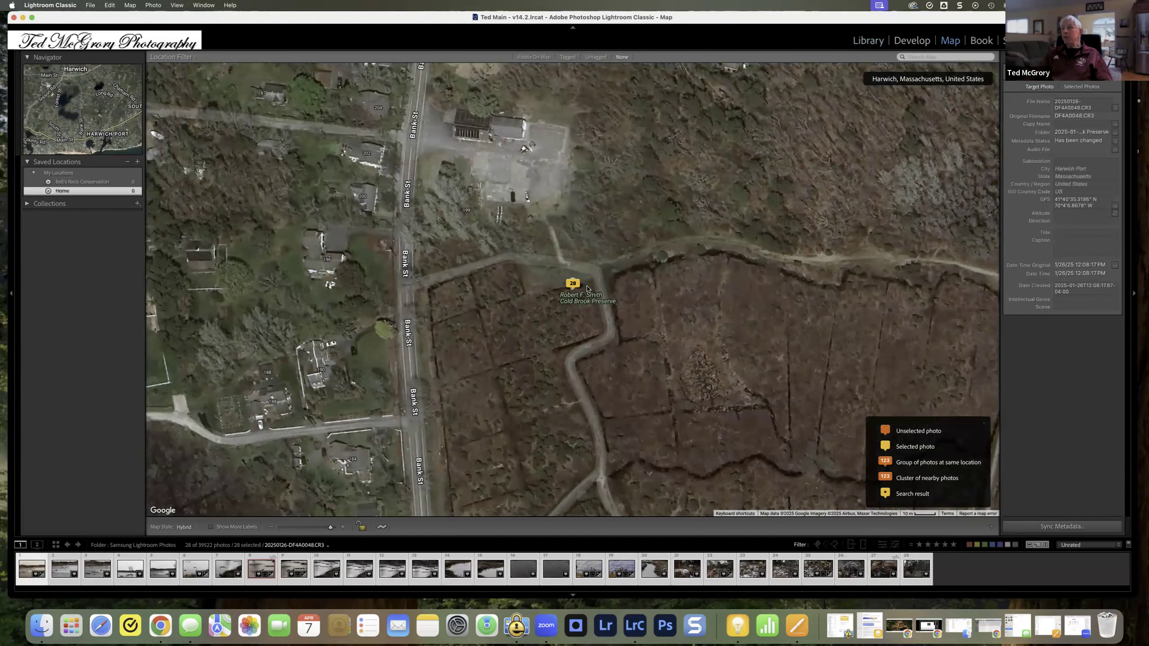
{"action": "left_click", "coordinate": [571, 284]}
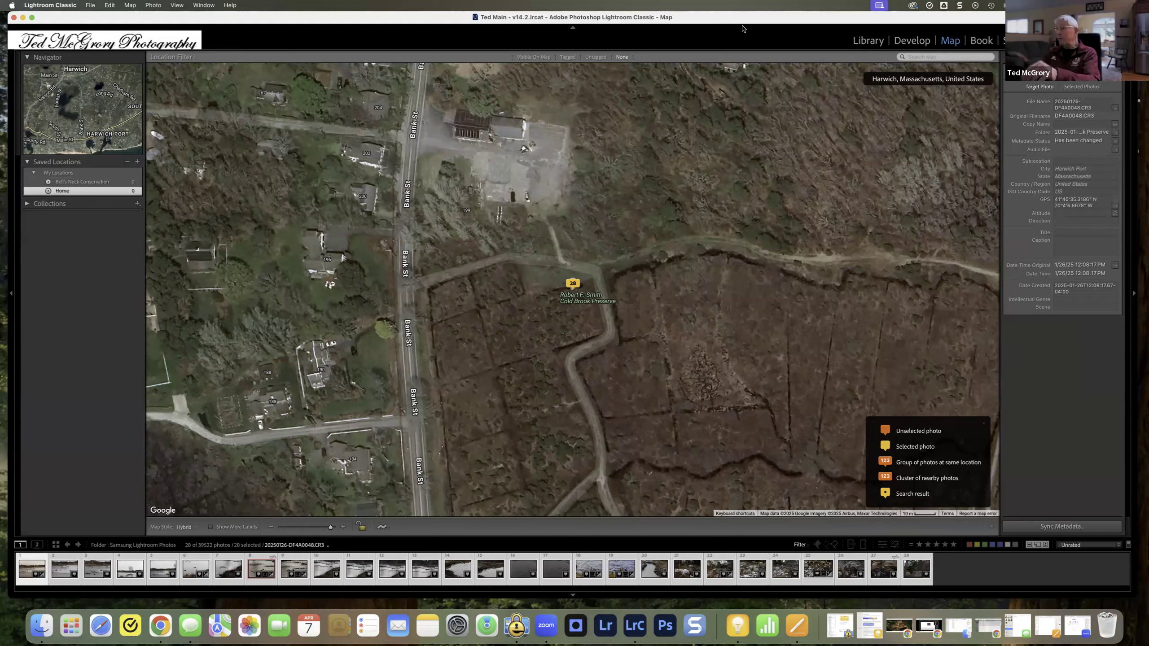
{"action": "left_click", "coordinate": [872, 44]}
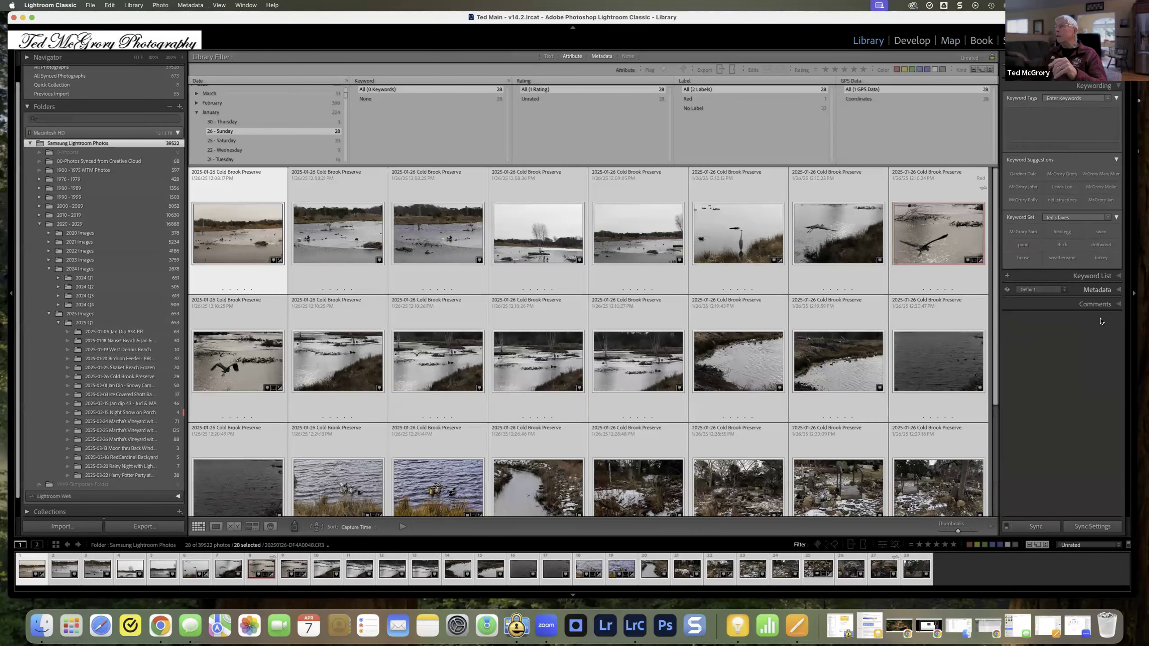
Step: Expand the photo metadata, make the last photo in the third row active, and undo that selection change
{"action": "left_click", "coordinate": [1118, 292]}
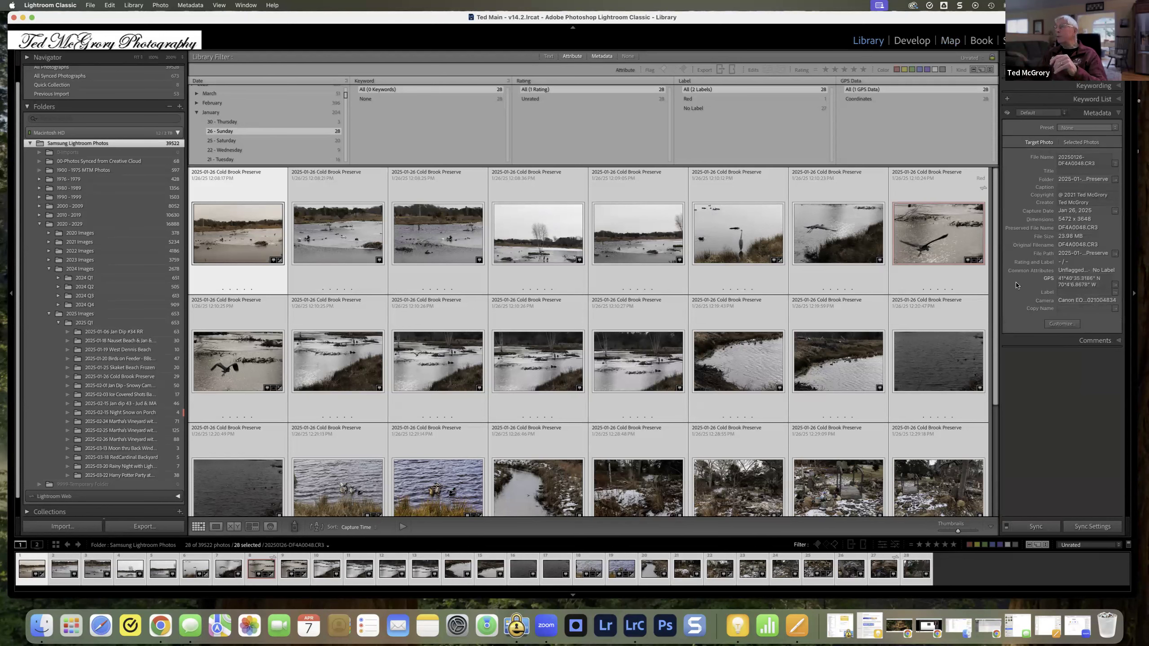
{"action": "left_click", "coordinate": [965, 478]}
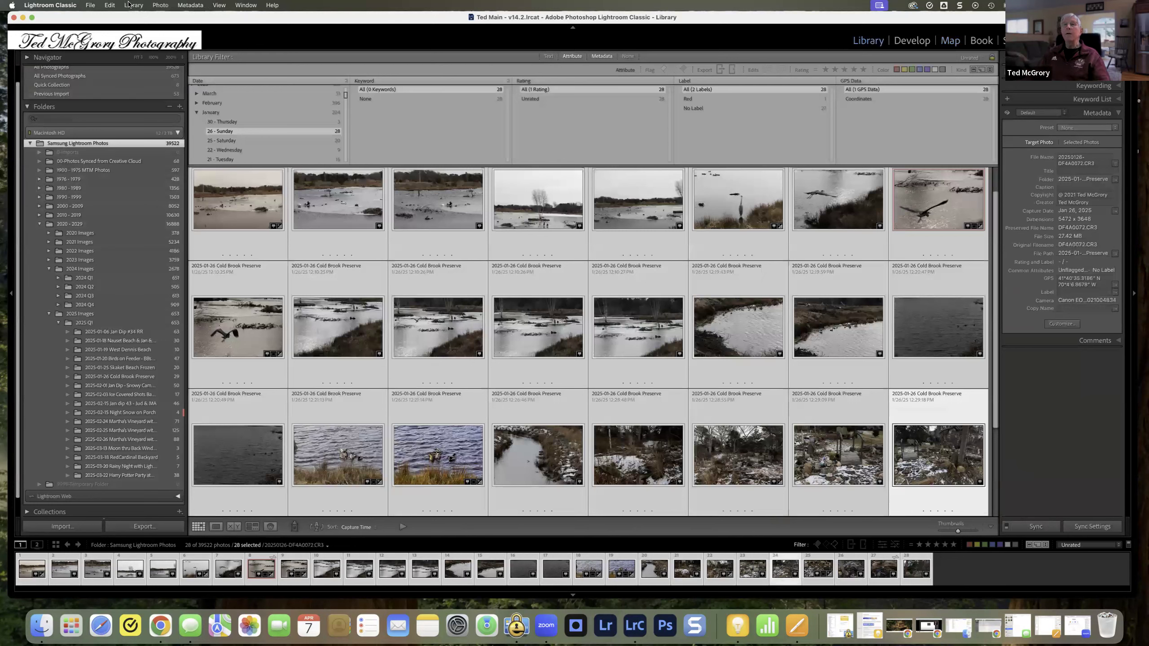
{"action": "left_click", "coordinate": [109, 5]}
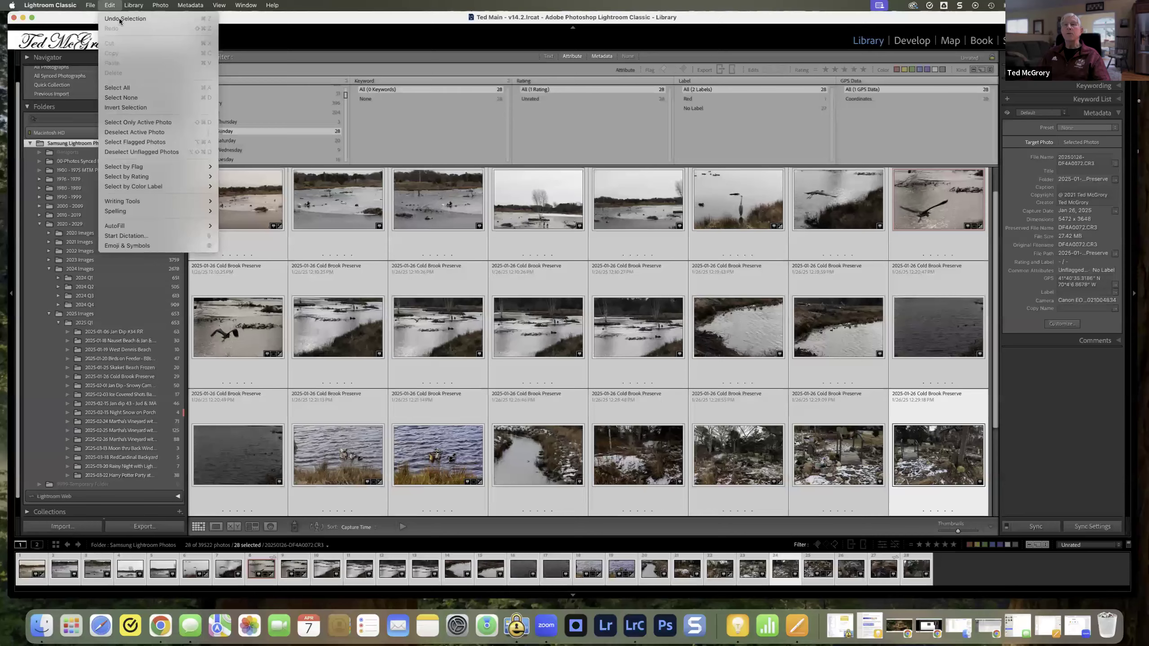
{"action": "left_click", "coordinate": [125, 18]}
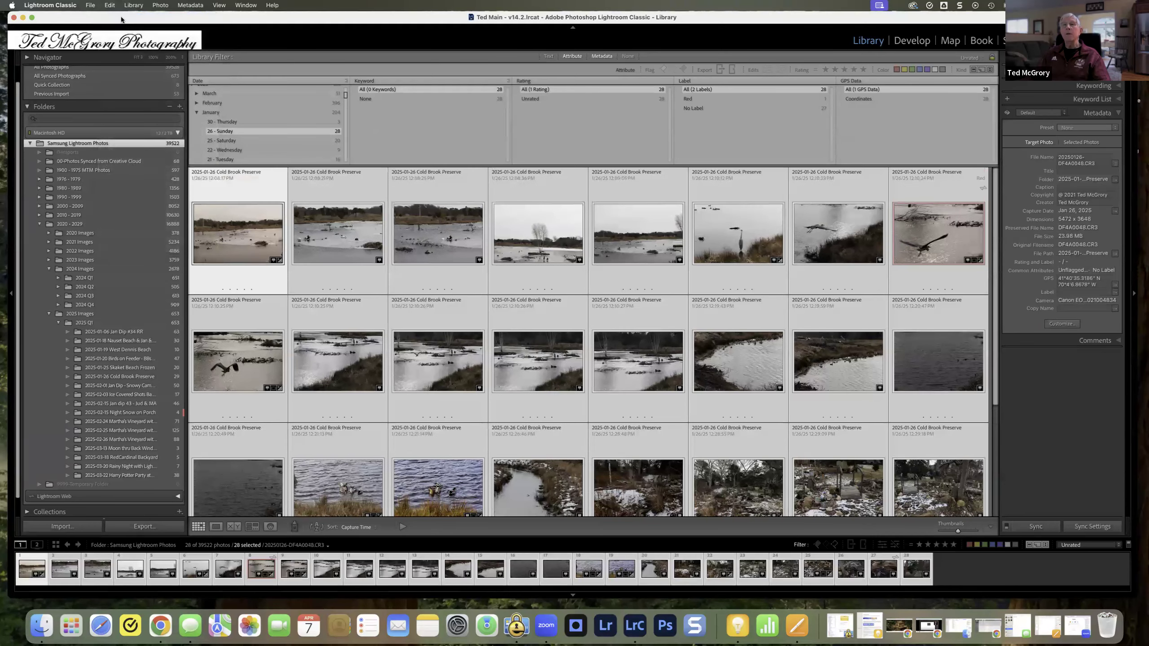
Step: Deselect all photos and check the GPS metadata of two individual Cold Brook Preserve photos
{"action": "left_click", "coordinate": [112, 6]}
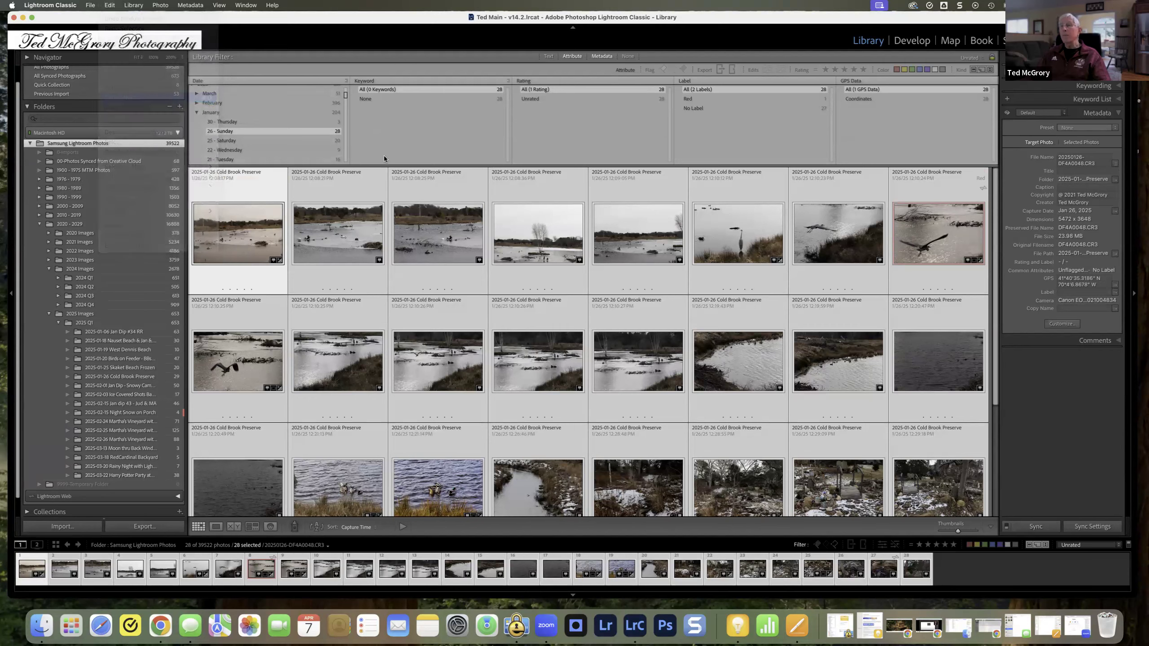
{"action": "left_click", "coordinate": [125, 98]}
{"action": "left_click", "coordinate": [856, 365]}
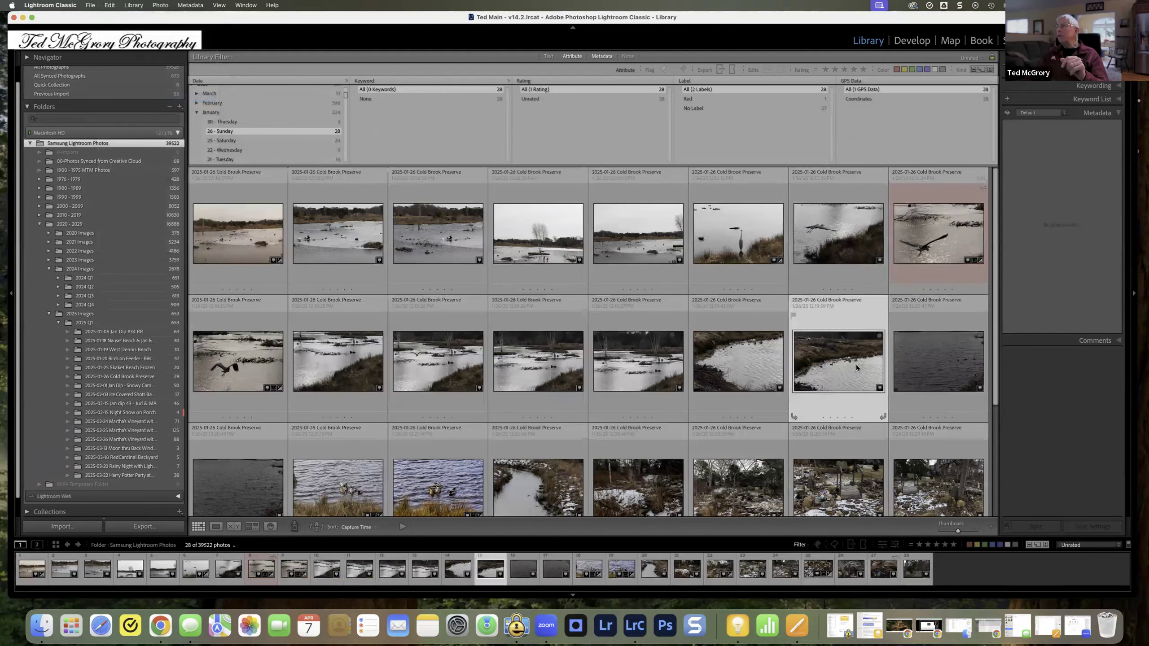
{"action": "left_click", "coordinate": [525, 241]}
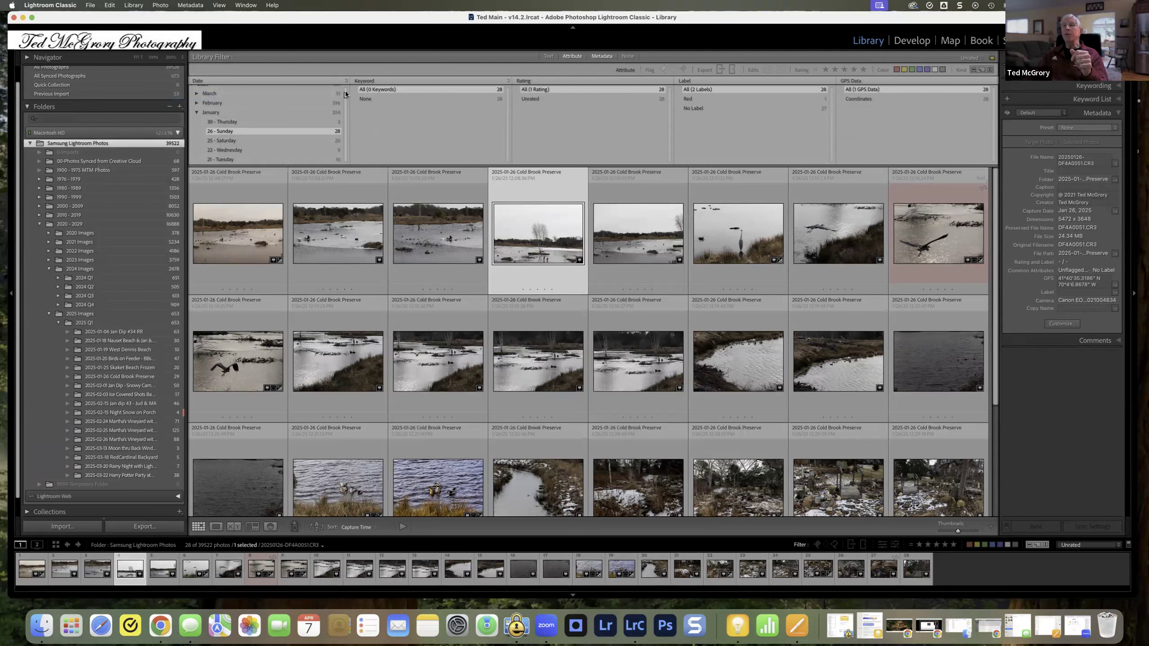
Step: Reset the Date column filter to all dates
{"action": "scroll", "coordinate": [345, 91], "scroll_direction": "up", "scroll_amount": 2}
{"action": "left_click", "coordinate": [207, 90]}
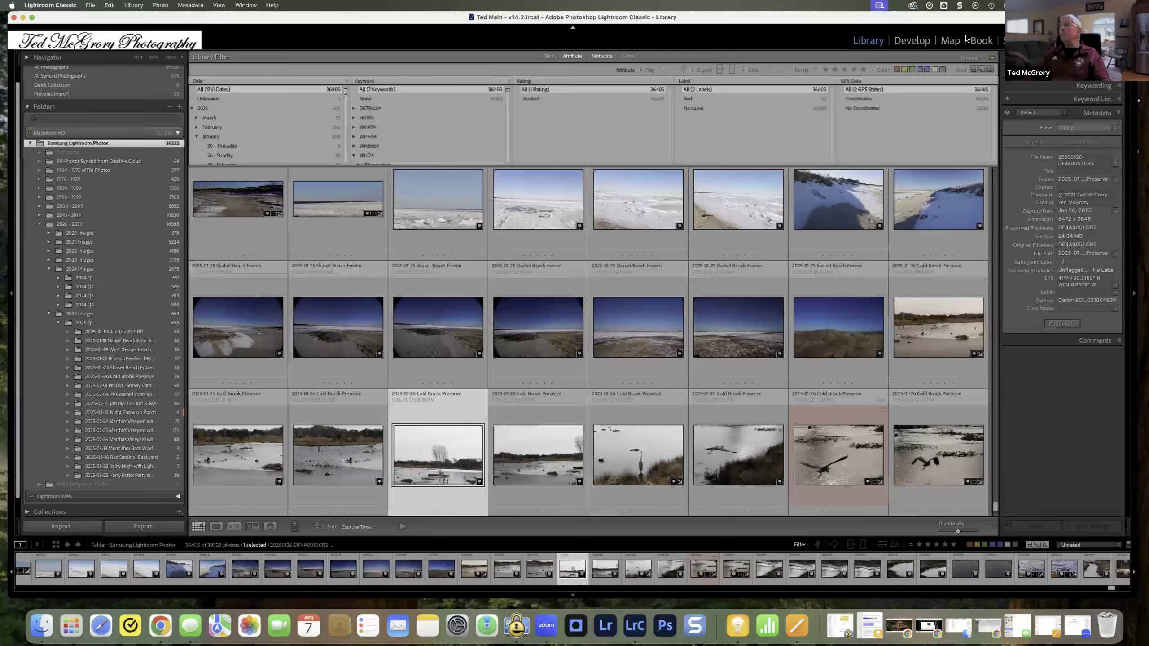
Step: Open the Map module and widen the view from Cold Brook Preserve to the photo markers across Cape Cod
{"action": "left_click", "coordinate": [952, 42]}
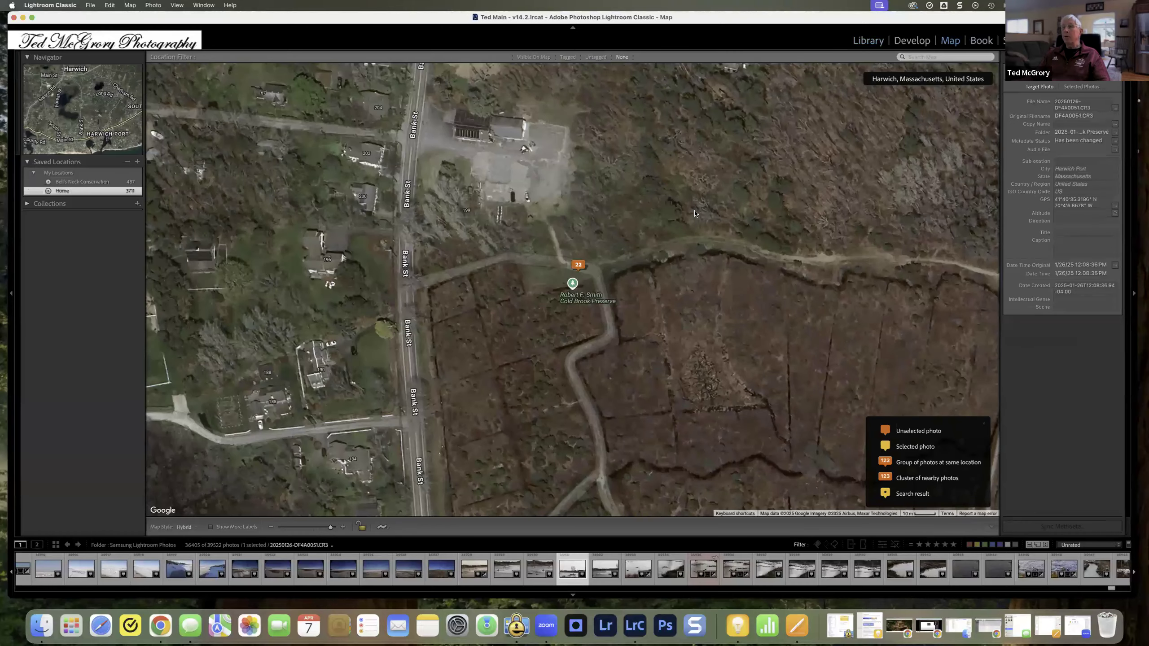
{"action": "scroll", "coordinate": [647, 234], "scroll_direction": "up", "scroll_amount": 2}
{"action": "scroll", "coordinate": [647, 234], "scroll_direction": "down", "scroll_amount": 6}
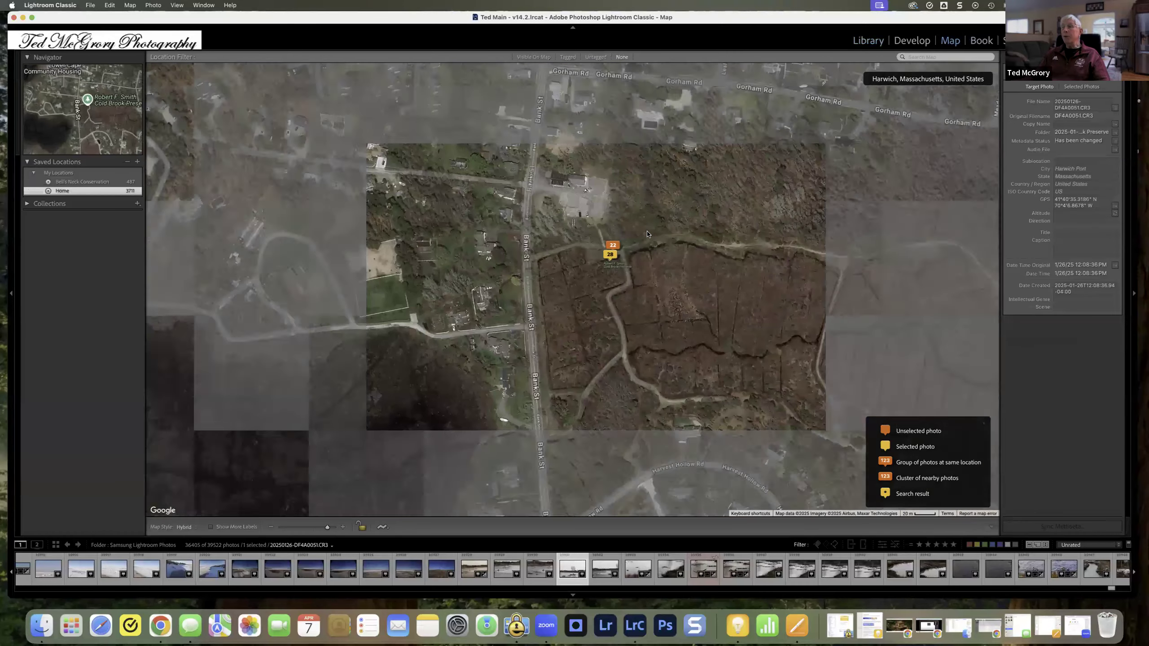
{"action": "scroll", "coordinate": [647, 236], "scroll_direction": "down", "scroll_amount": 3}
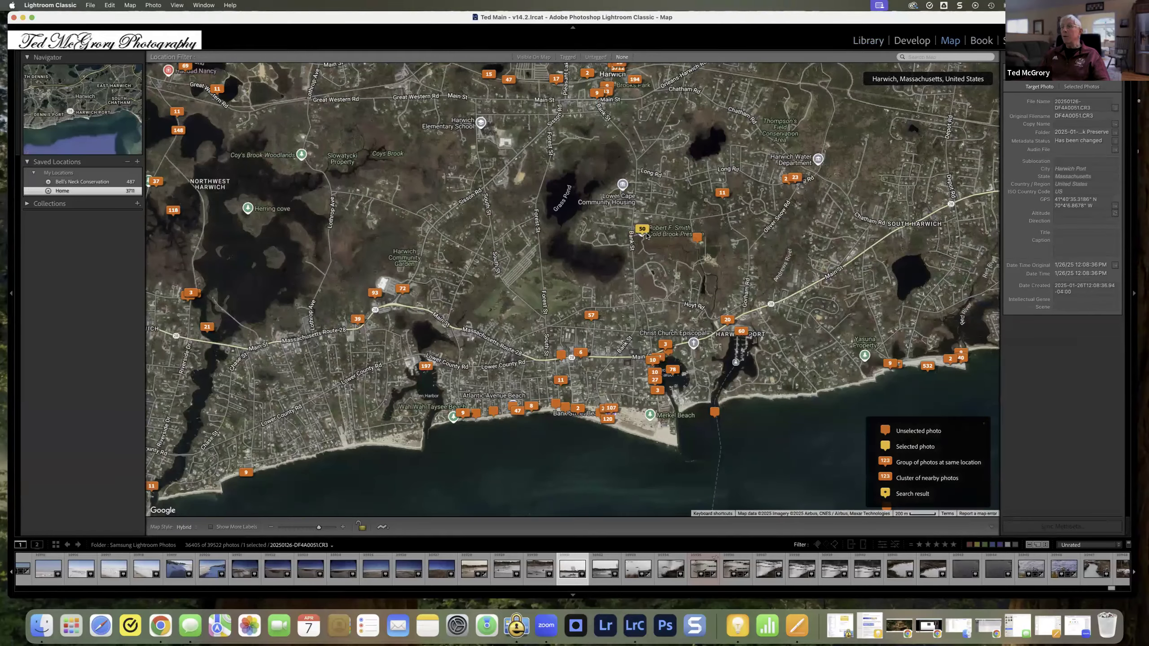
{"action": "scroll", "coordinate": [645, 239], "scroll_direction": "down", "scroll_amount": 2}
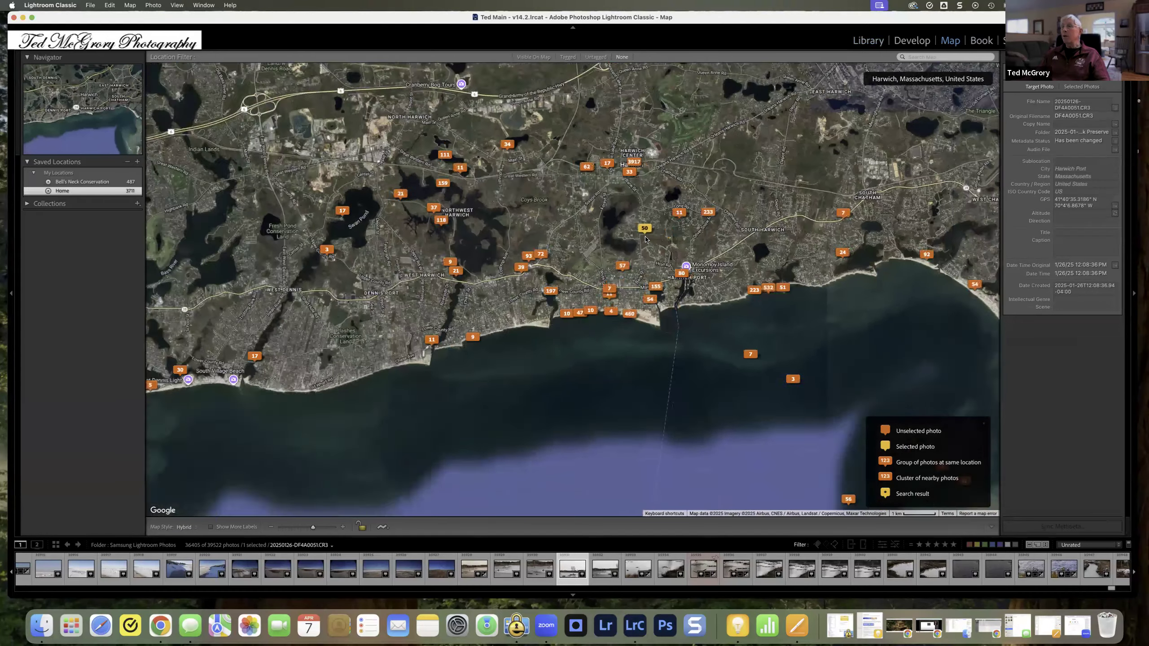
{"action": "scroll", "coordinate": [644, 240], "scroll_direction": "down", "scroll_amount": 2}
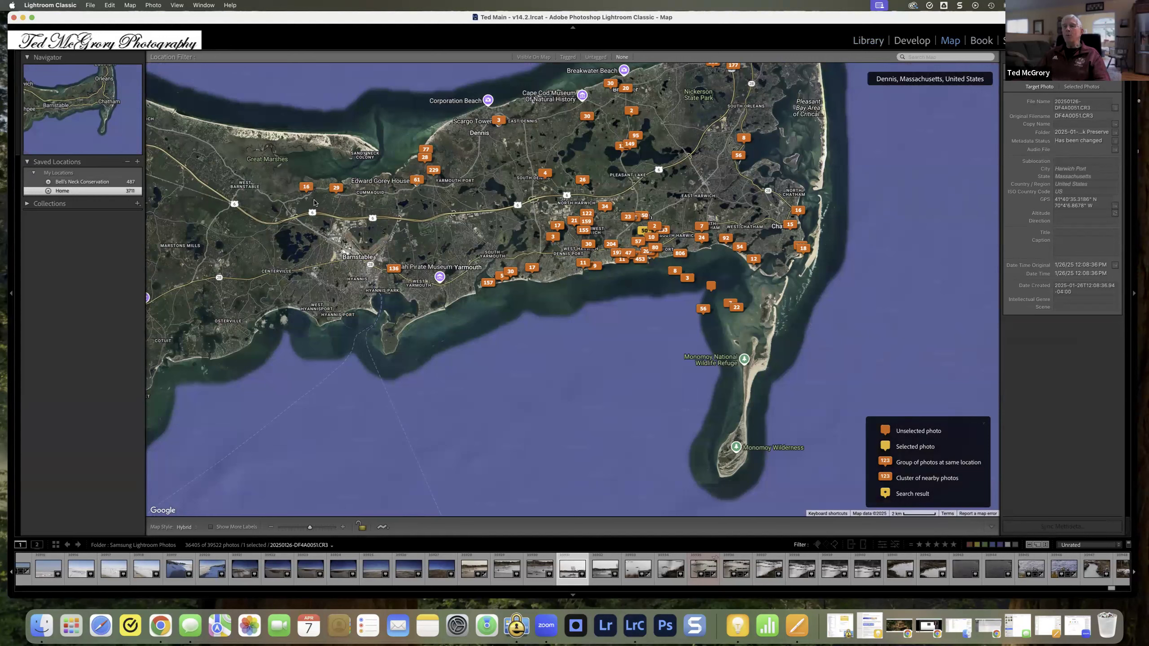
Step: Browse the photo previews of the westernmost marker on Cape Cod, north of Barnstable
{"action": "mouse_move", "coordinate": [305, 189]}
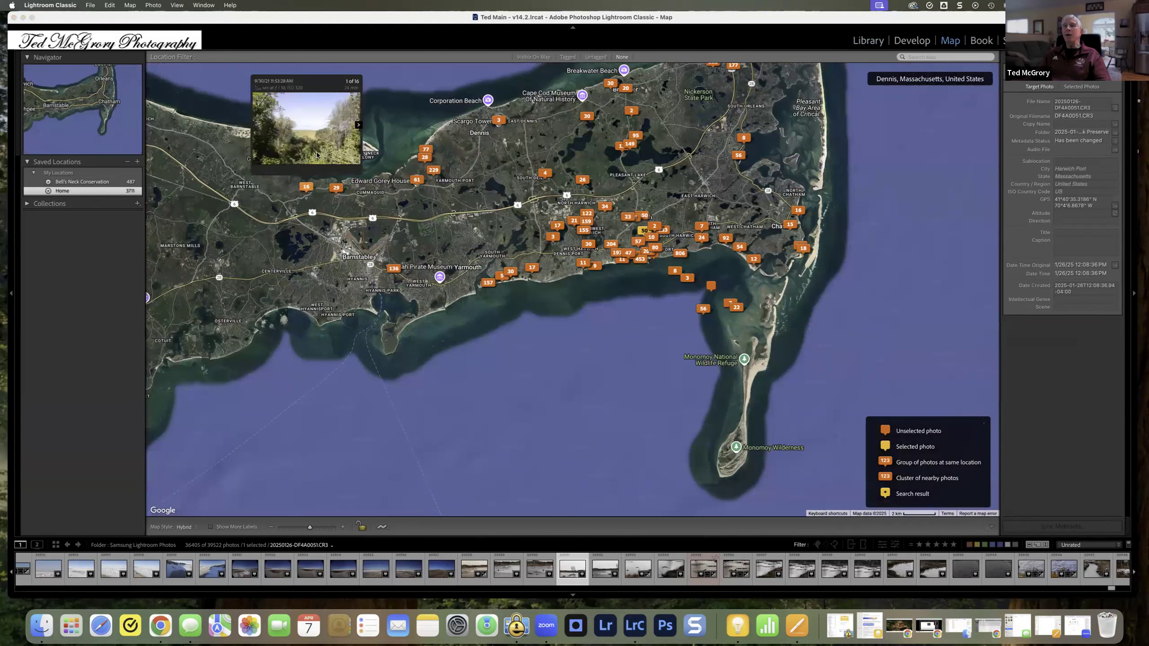
{"action": "left_click", "coordinate": [358, 126]}
{"action": "left_click", "coordinate": [357, 125]}
{"action": "left_click", "coordinate": [358, 125]}
{"action": "left_click", "coordinate": [357, 125]}
{"action": "left_click", "coordinate": [358, 125]}
{"action": "left_click", "coordinate": [358, 125]}
{"action": "left_click", "coordinate": [357, 126]}
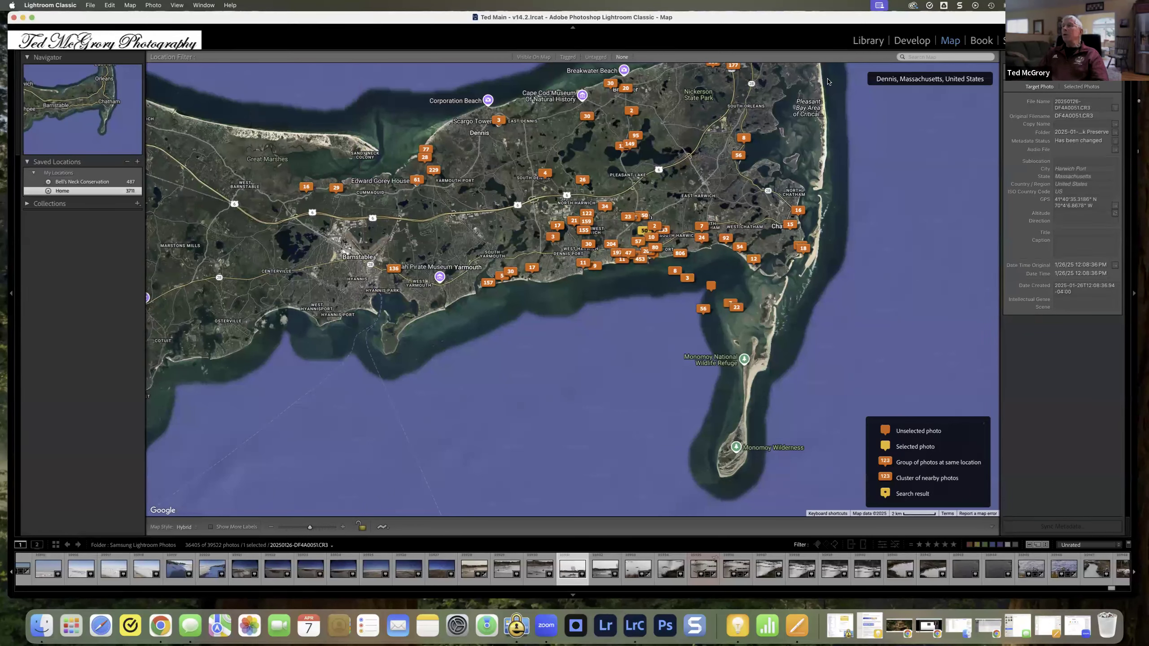
Step: Search the map for "notre dame indiana"
{"action": "left_click", "coordinate": [932, 58]}
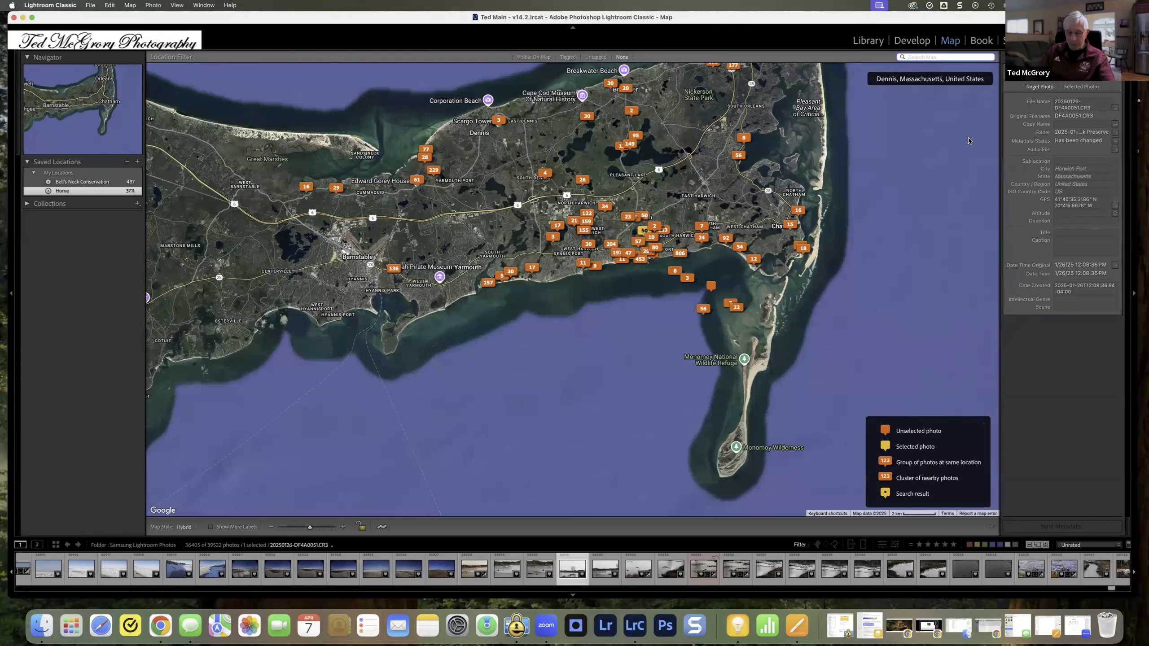
{"action": "type", "text": "not"}
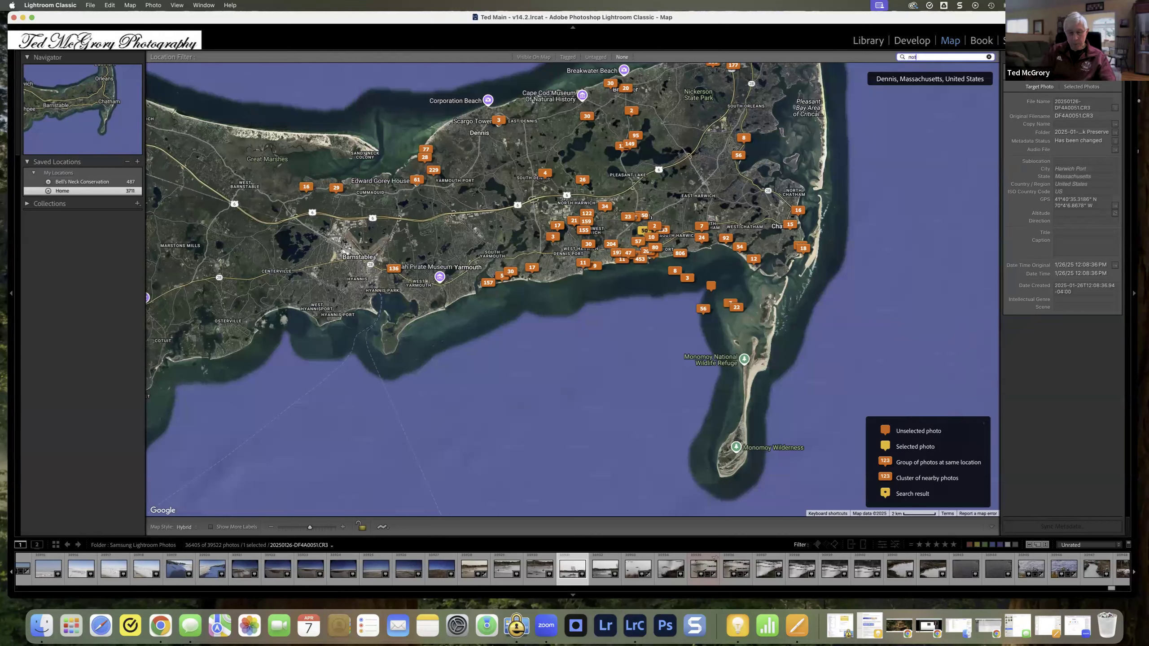
{"action": "type", "text": "r dane"}
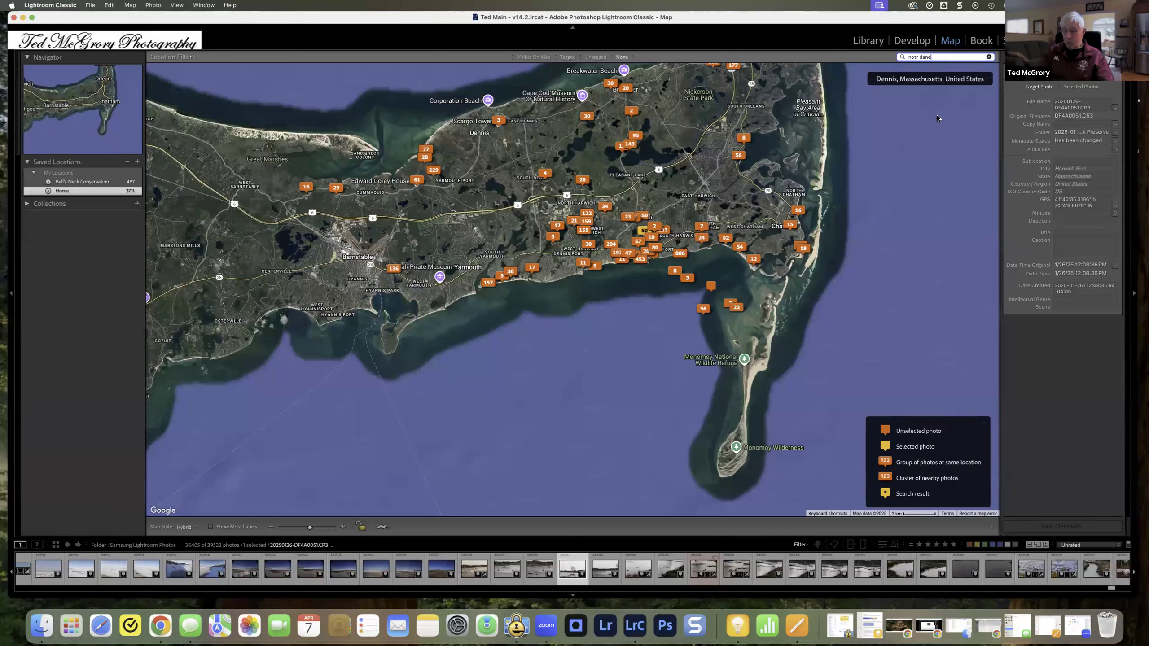
{"action": "key", "text": "BackSpace"}
{"action": "key", "text": "BackSpace"}
{"action": "key", "text": "BackSpace"}
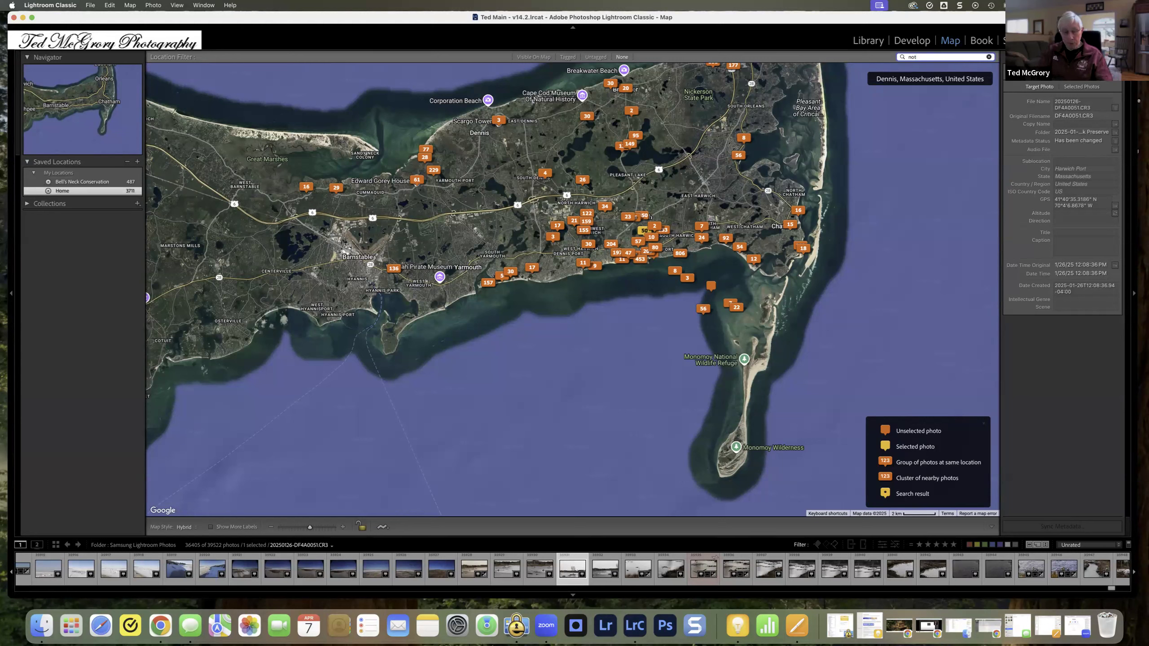
{"action": "type", "text": "e dame indiana"}
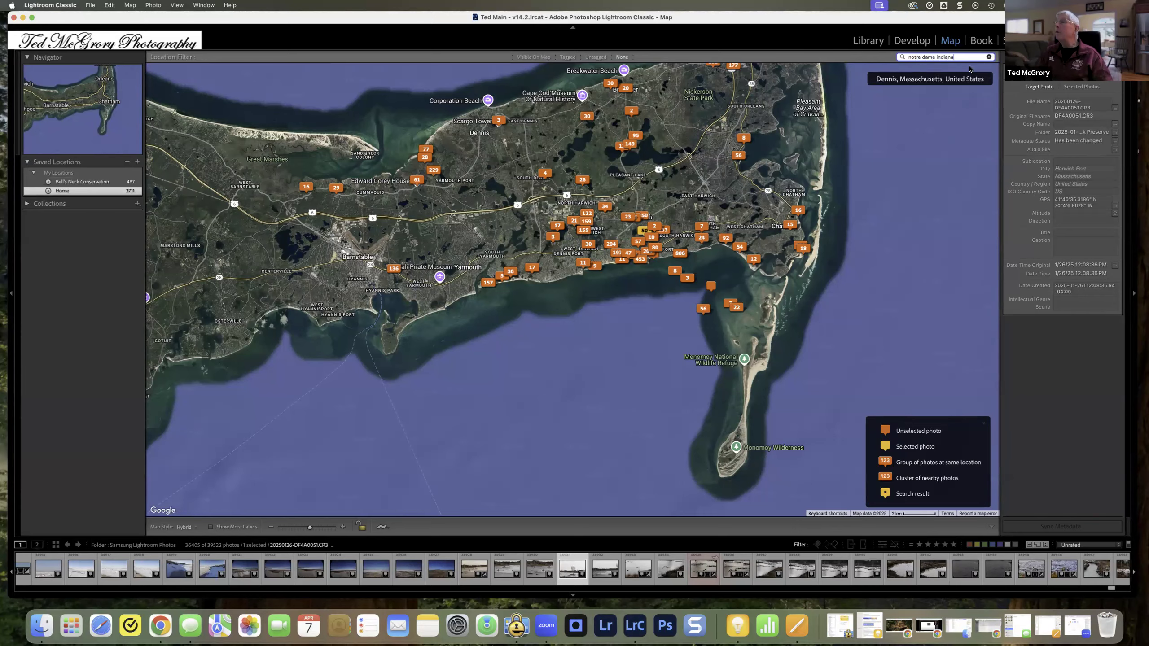
{"action": "key", "text": "Return"}
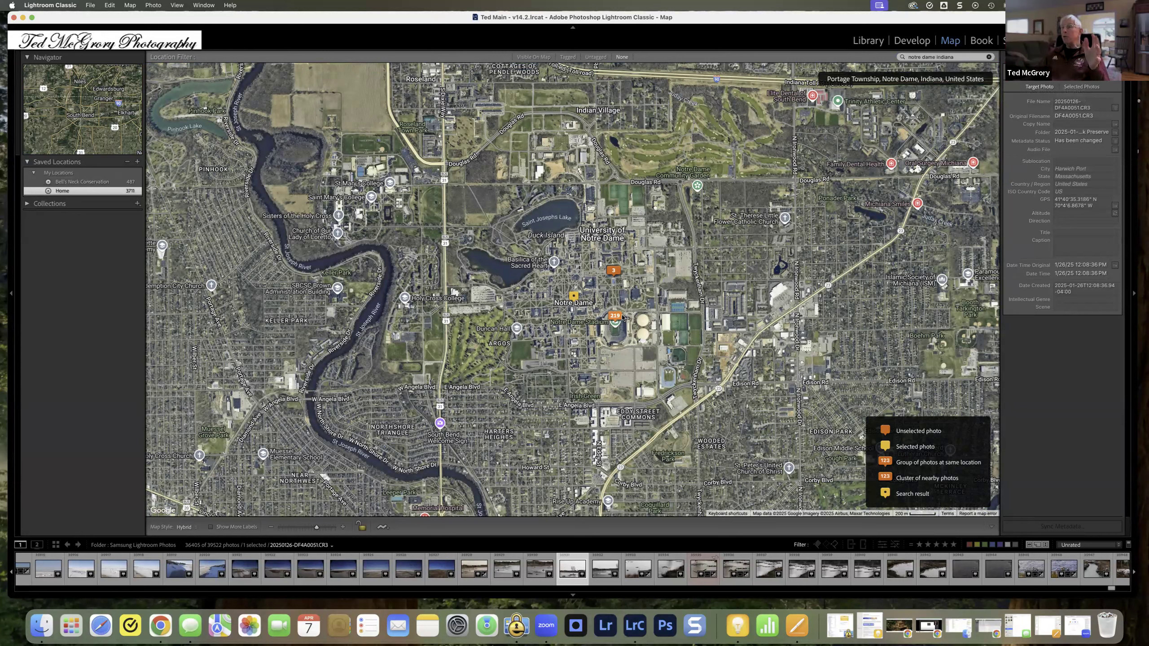
Step: Browse the photo previews of the large marker just southeast of the Notre Dame search result
{"action": "mouse_move", "coordinate": [618, 316]}
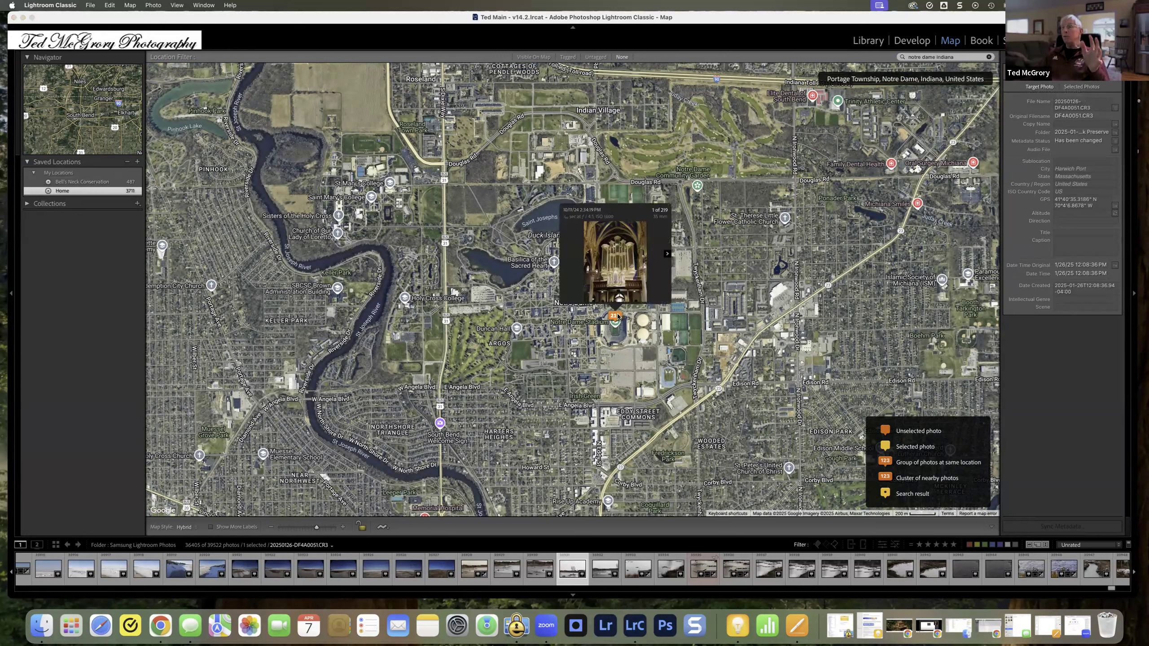
{"action": "left_click", "coordinate": [667, 254]}
{"action": "left_click", "coordinate": [667, 255]}
{"action": "left_click", "coordinate": [667, 254]}
{"action": "left_click", "coordinate": [667, 255]}
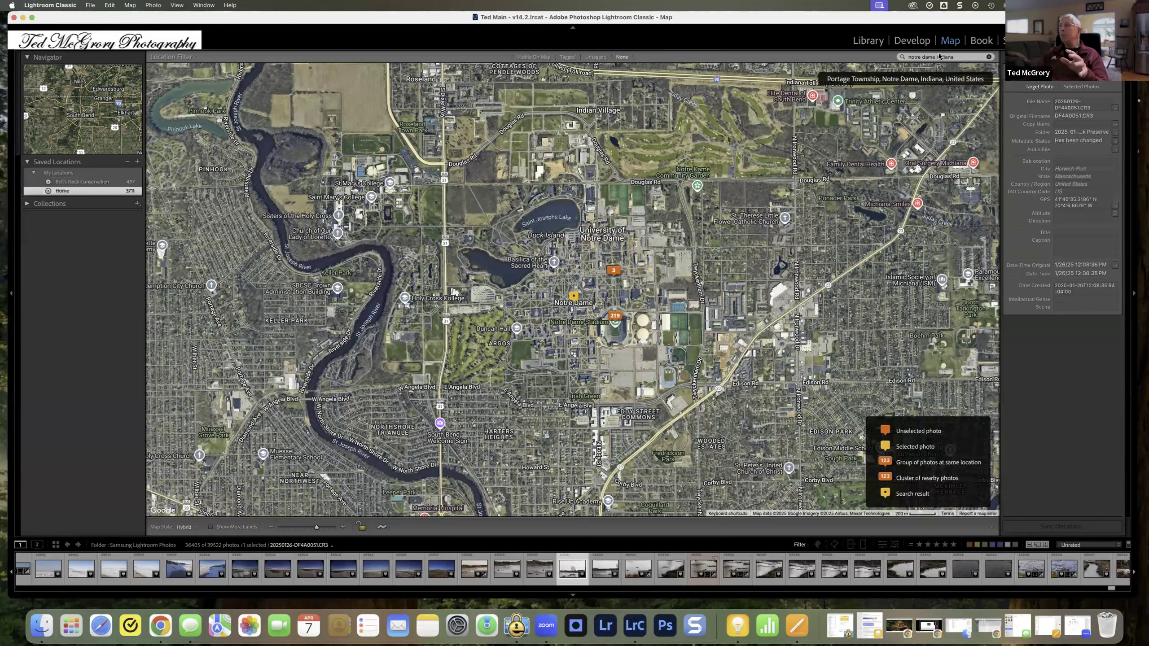
Step: Replace the map search text with "bells neck" and run the search
{"action": "left_click_drag", "start_coordinate": [967, 57], "coordinate": [897, 60]}
{"action": "left_click", "coordinate": [897, 61]}
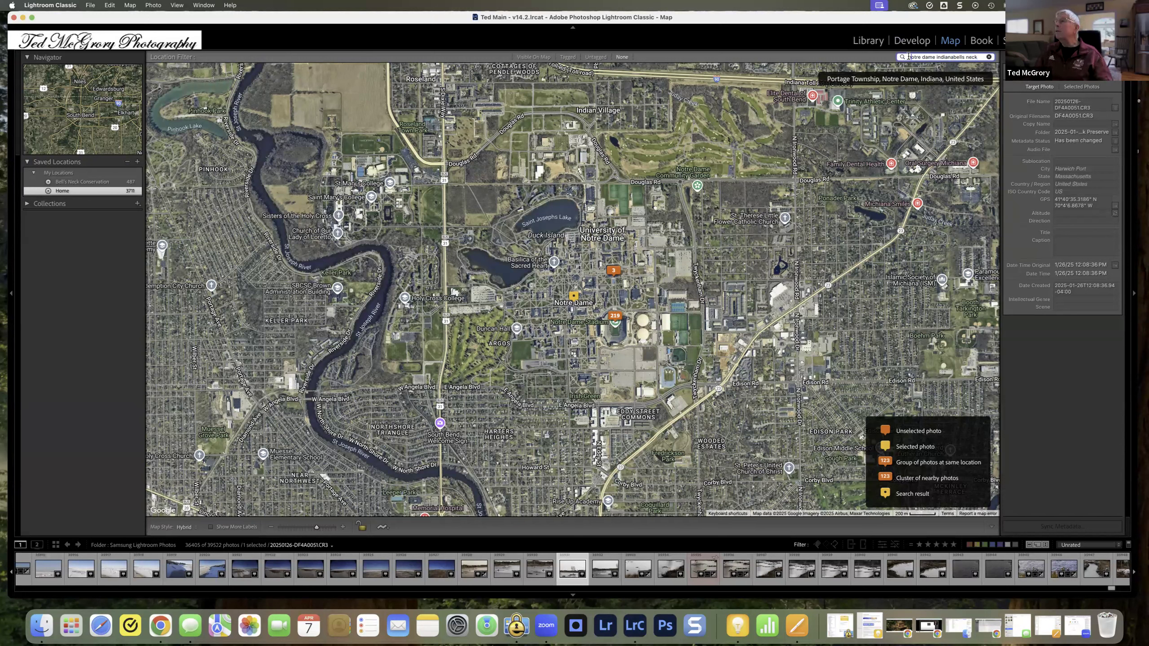
{"action": "key", "text": "Delete"}
{"action": "key", "text": "Delete"}
{"action": "key", "text": "Delete"}
{"action": "key", "text": "Delete"}
{"action": "key", "text": "Delete"}
{"action": "key", "text": "Delete"}
{"action": "key", "text": "Delete"}
{"action": "key", "text": "Delete"}
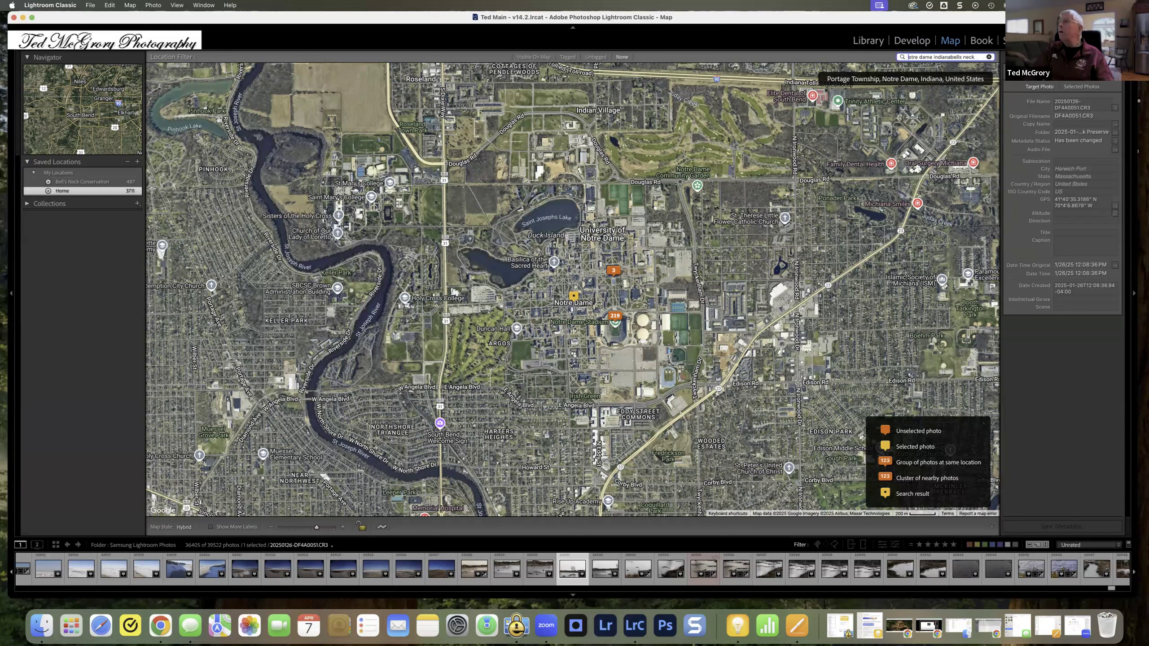
{"action": "key", "text": "Delete"}
{"action": "key", "text": "Delete"}
{"action": "key", "text": "Delete"}
{"action": "key", "text": "Delete"}
{"action": "key", "text": "Delete"}
{"action": "key", "text": "Delete"}
{"action": "key", "text": "Delete"}
{"action": "key", "text": "Delete"}
{"action": "key", "text": "Delete"}
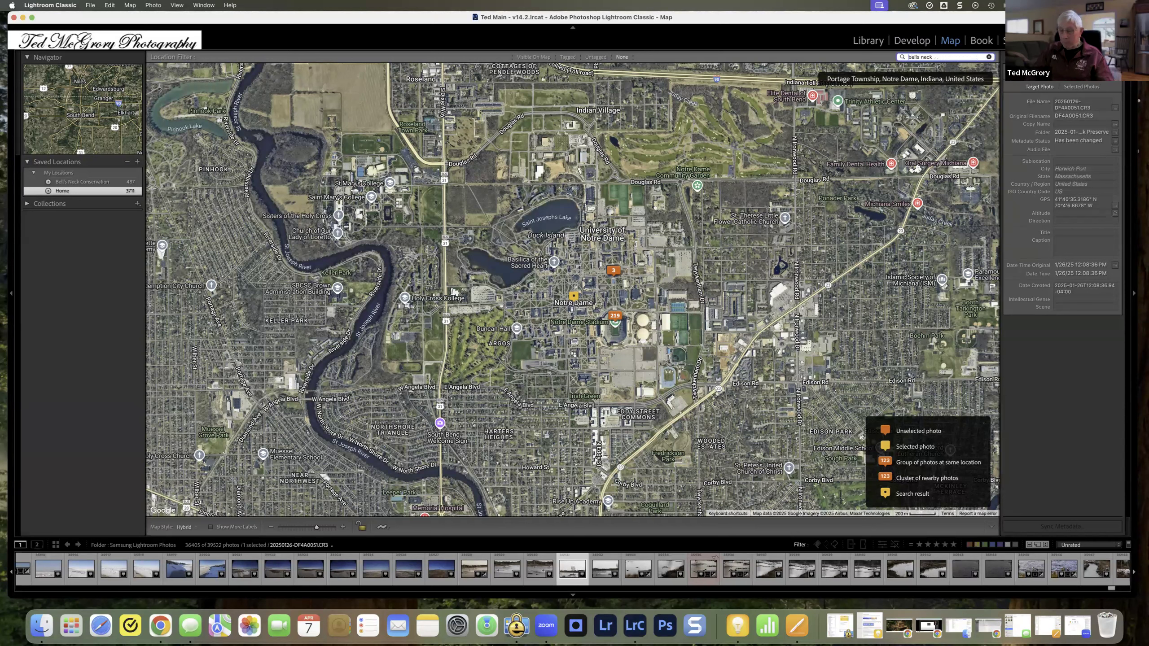
{"action": "key", "text": "Return"}
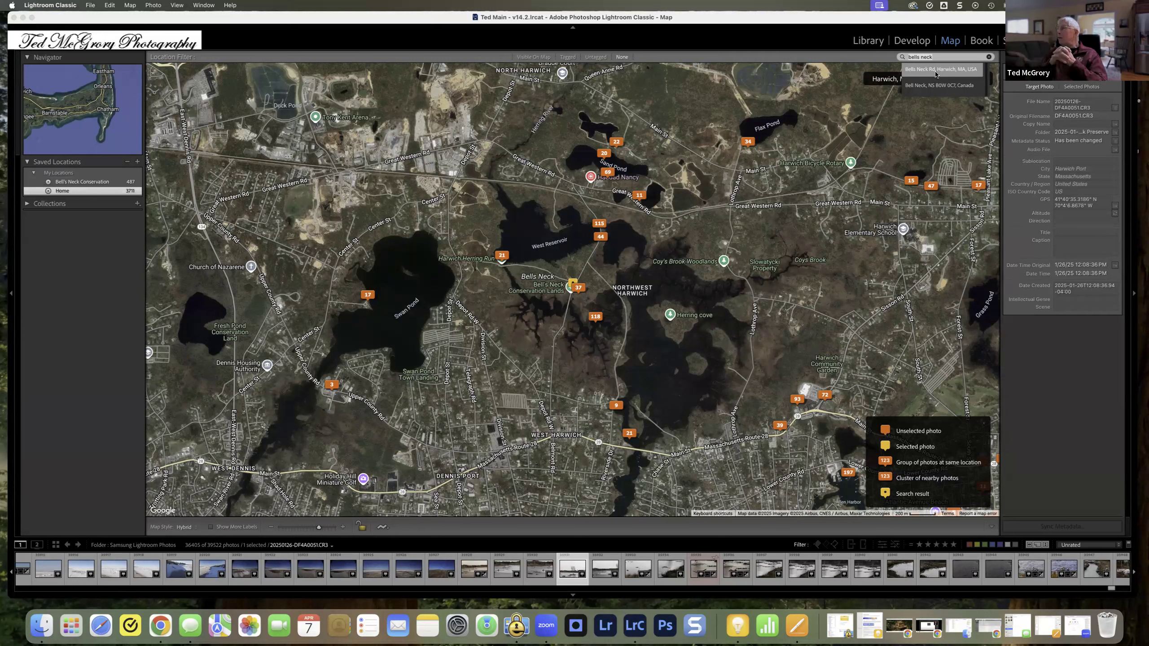
Step: Dismiss the search suggestions, examine the photo markers along the East Coast, and preview the photos at the Washington marker
{"action": "left_click", "coordinate": [936, 74]}
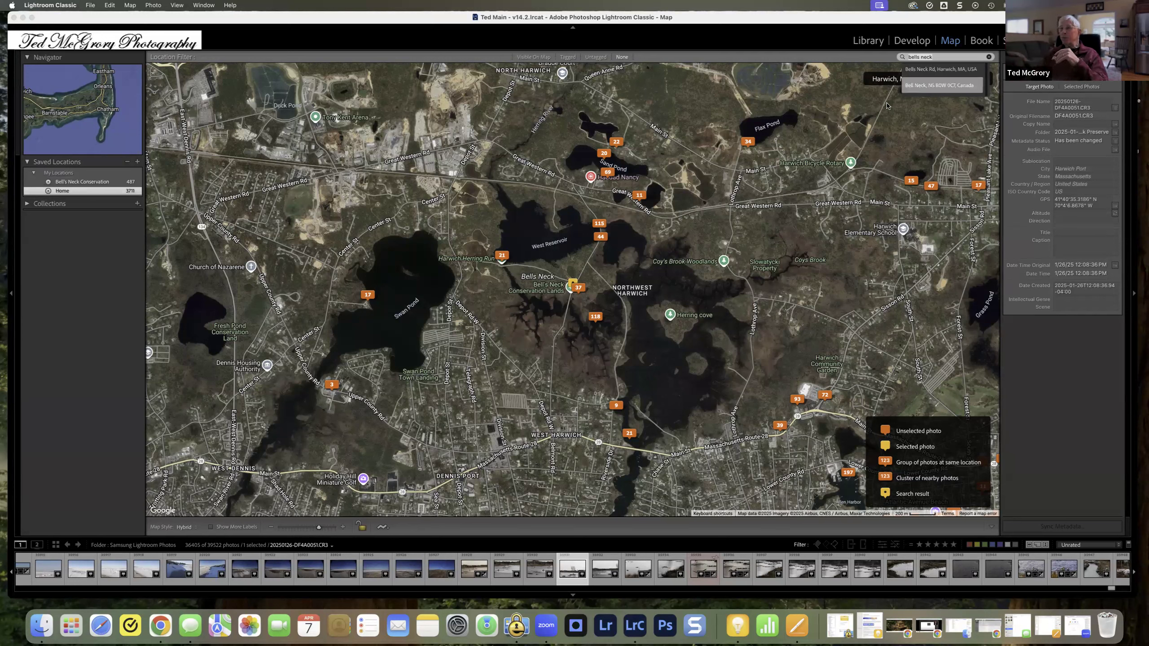
{"action": "scroll", "coordinate": [669, 200], "scroll_direction": "down", "scroll_amount": 5}
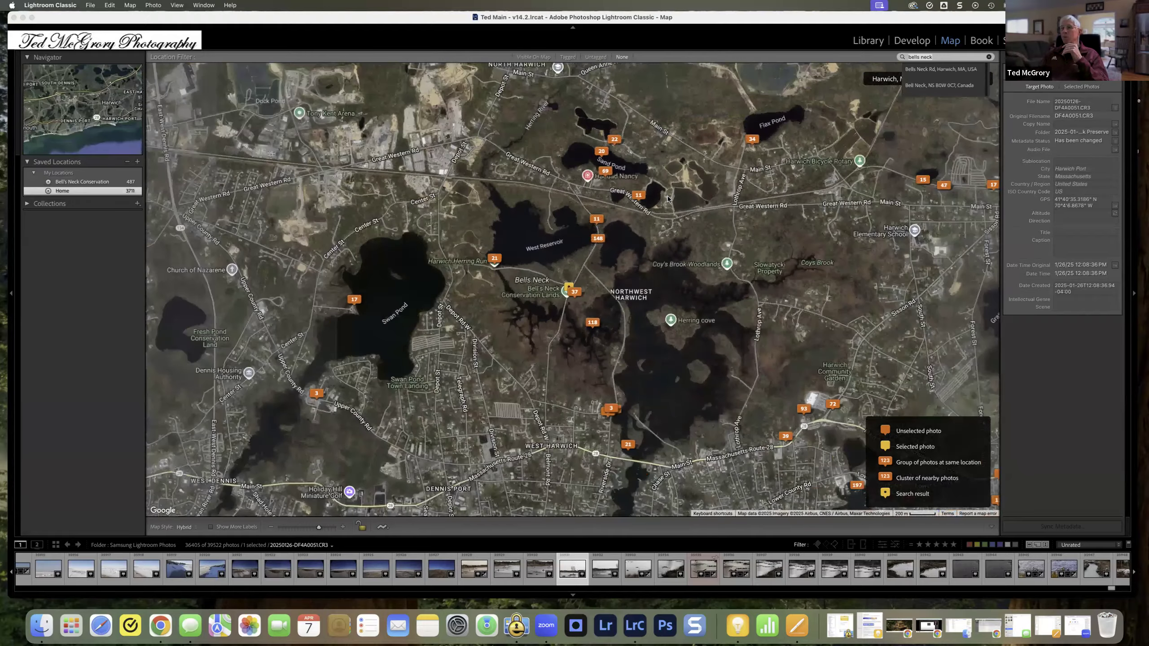
{"action": "scroll", "coordinate": [674, 198], "scroll_direction": "down", "scroll_amount": 4}
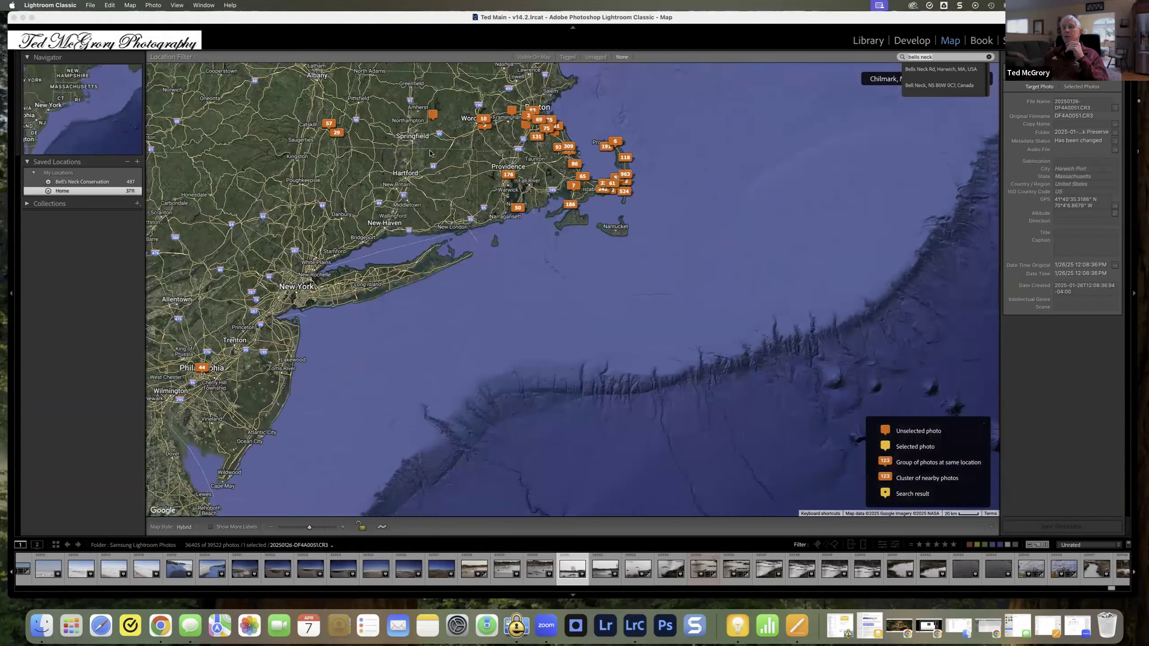
{"action": "left_click", "coordinate": [417, 156]}
{"action": "scroll", "coordinate": [401, 204], "scroll_direction": "down", "scroll_amount": 1}
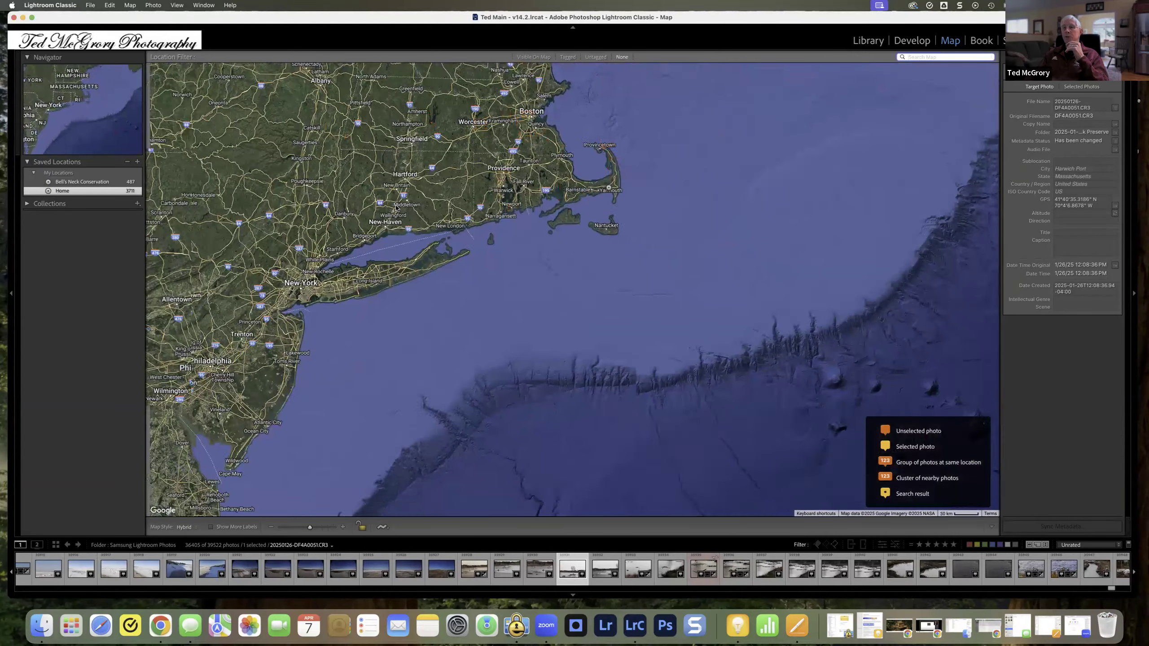
{"action": "left_click_drag", "start_coordinate": [339, 230], "coordinate": [561, 223]}
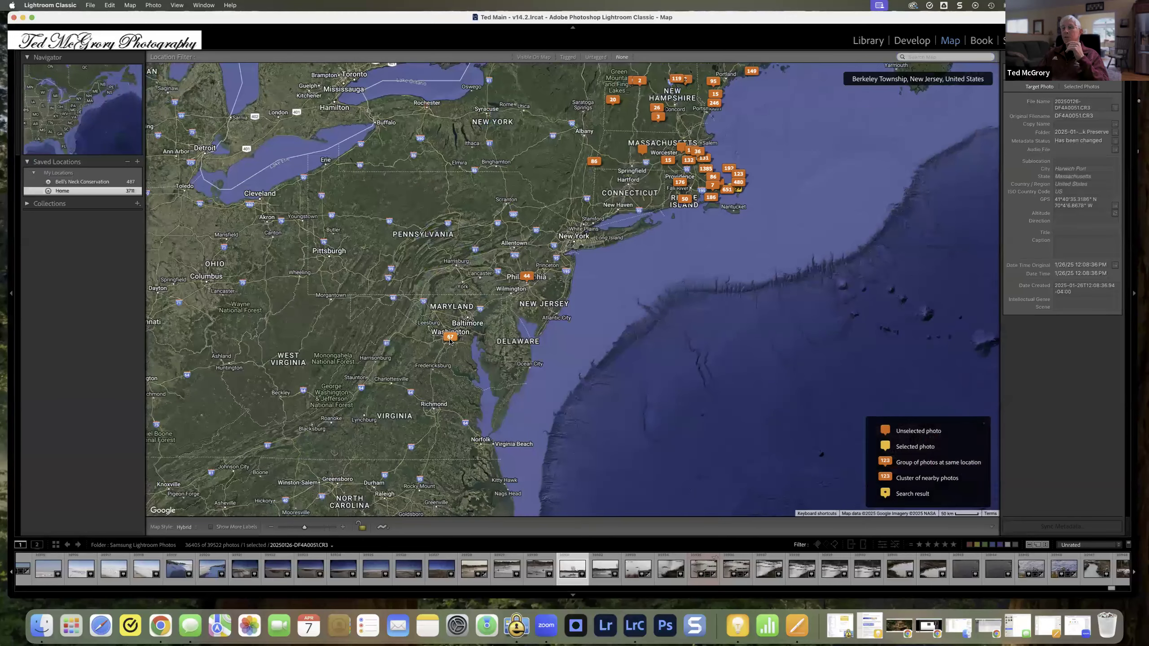
{"action": "mouse_move", "coordinate": [449, 342]}
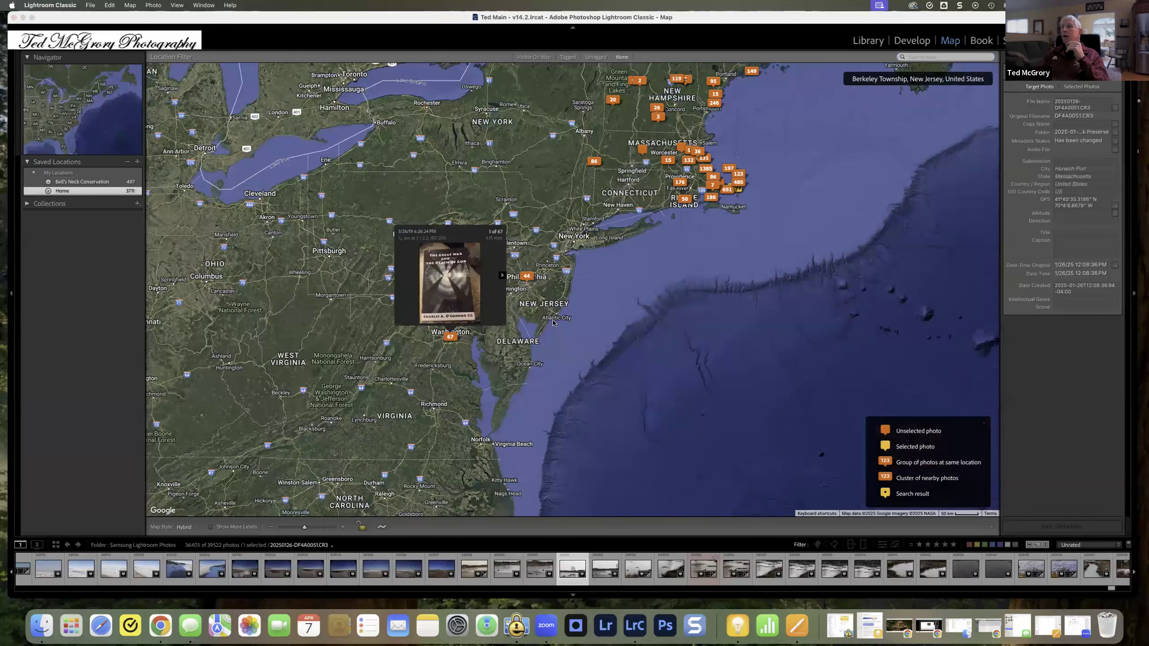
{"action": "scroll", "coordinate": [568, 317], "scroll_direction": "up", "scroll_amount": 3}
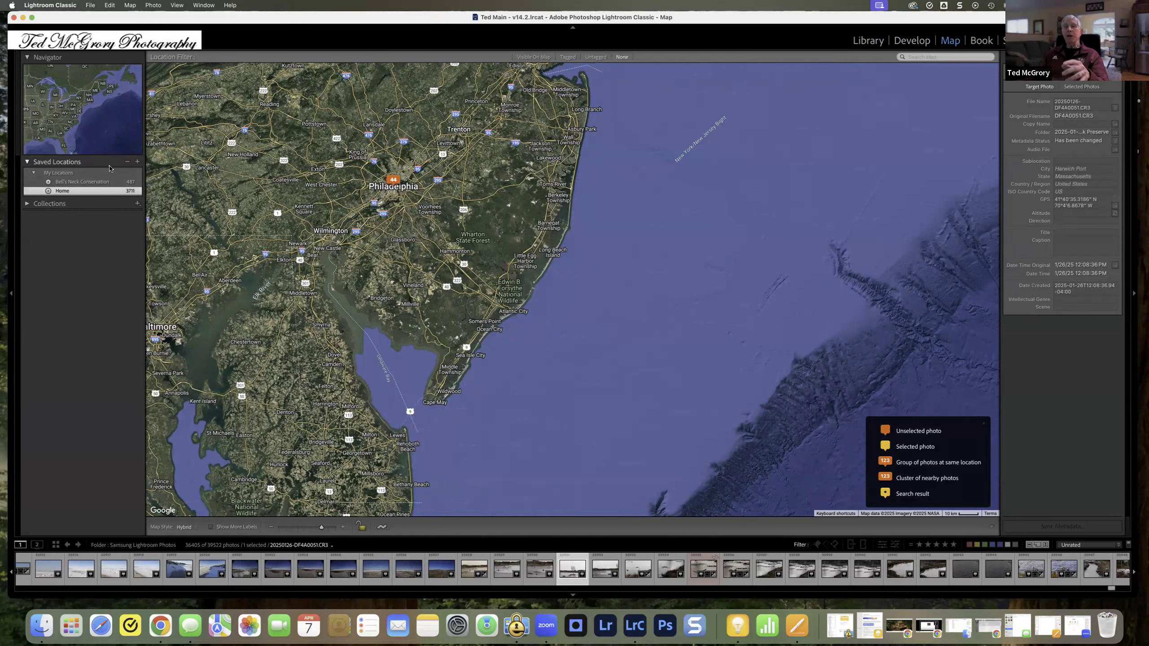
{"action": "scroll", "coordinate": [251, 202], "scroll_direction": "up", "scroll_amount": 5}
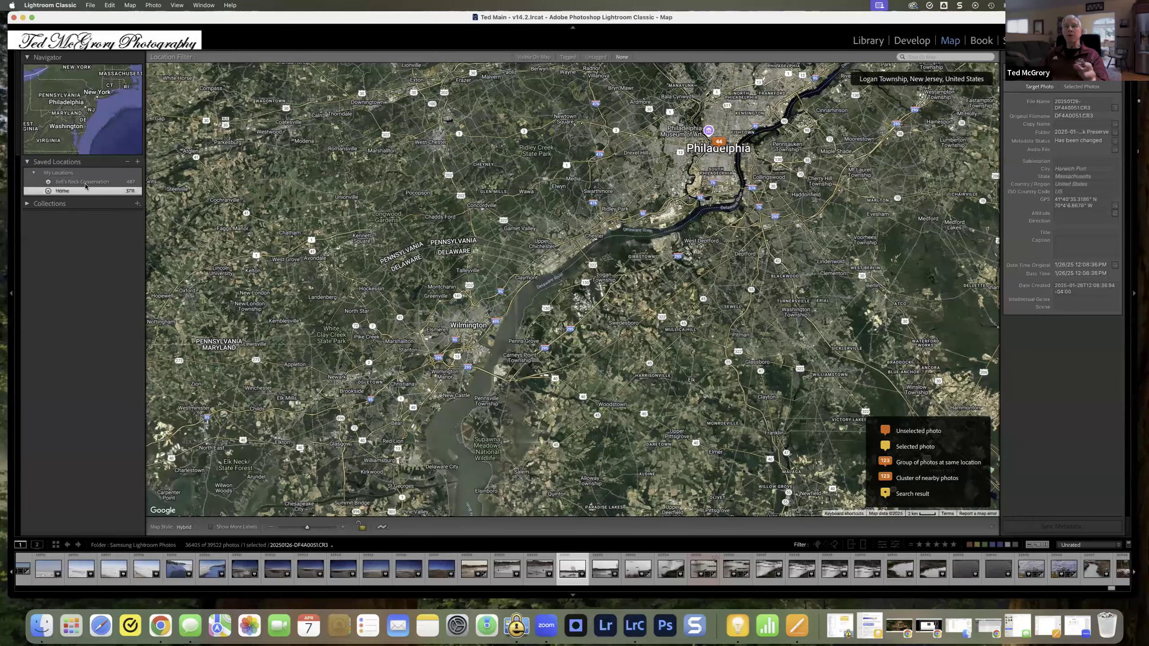
Step: Show the saved location Bell's Neck Conservation on the map, and view the new saved location options without creating one
{"action": "left_click", "coordinate": [141, 182]}
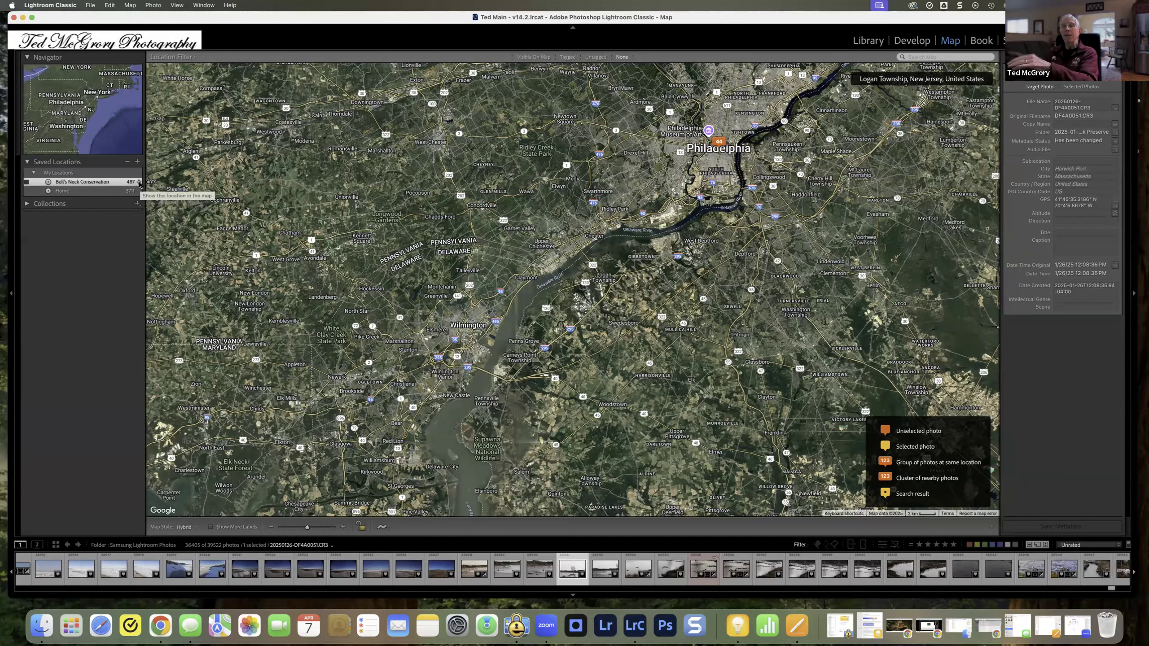
{"action": "left_click", "coordinate": [139, 183]}
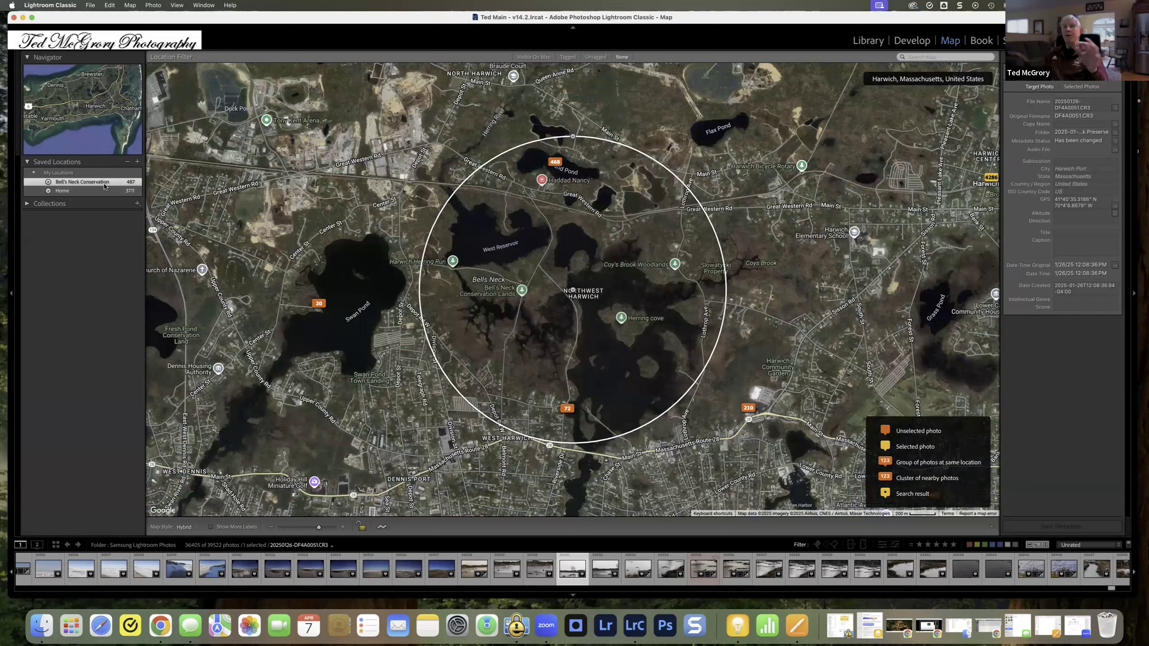
{"action": "left_click", "coordinate": [137, 163]}
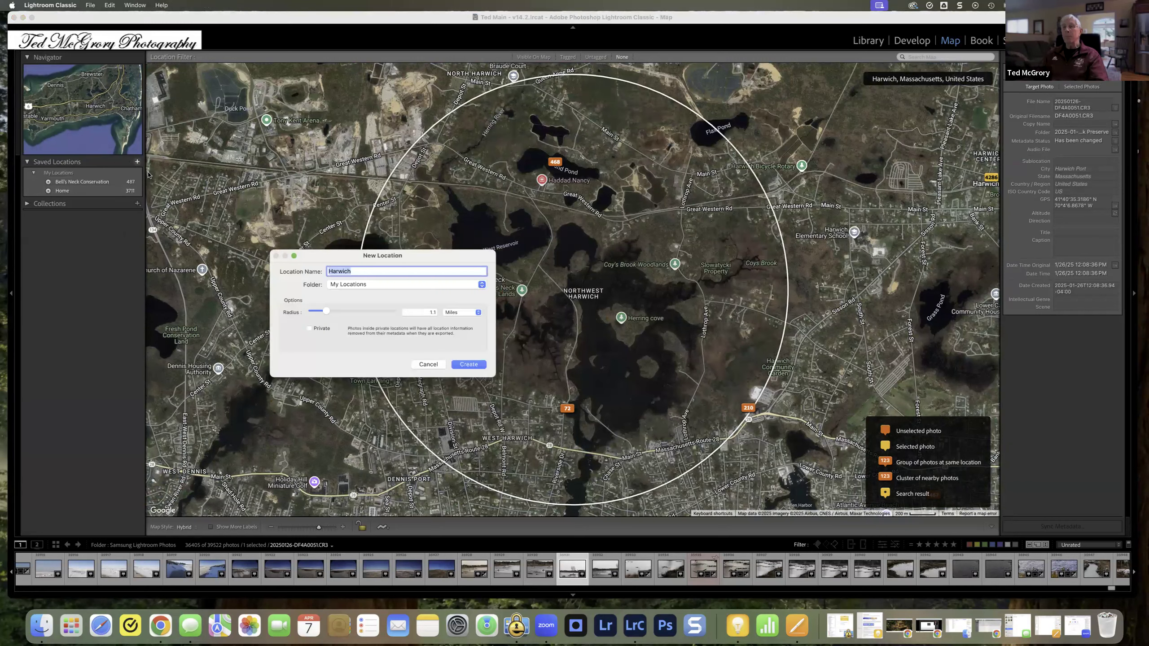
{"action": "key", "text": "Escape"}
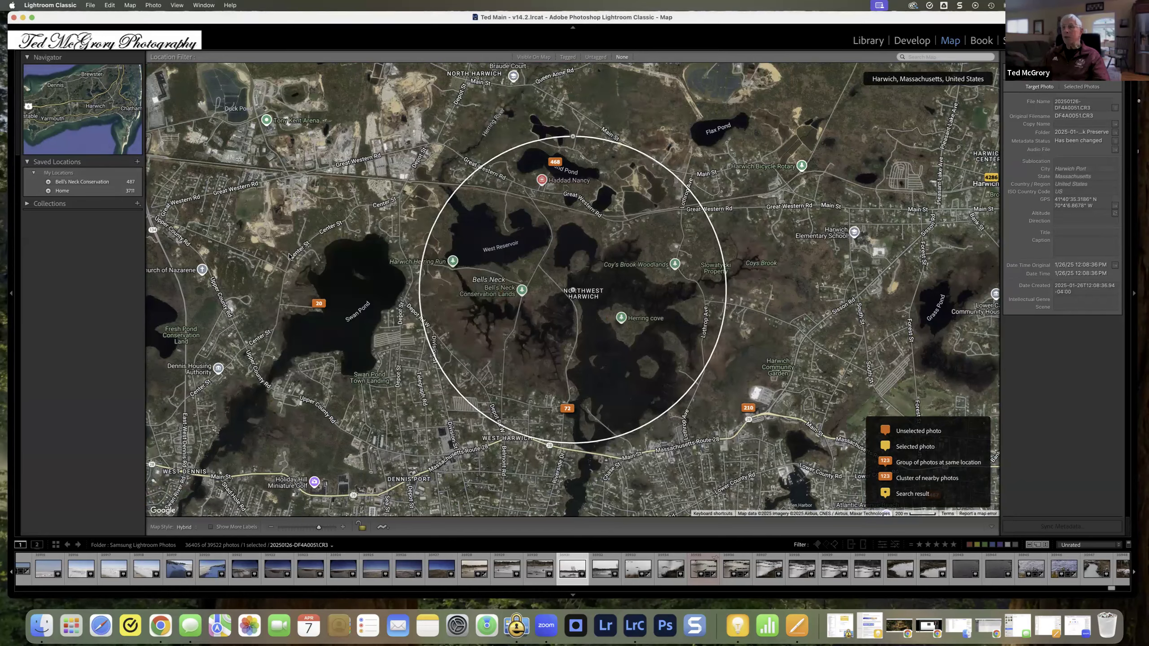
Step: Clear the current photo and saved location selection, and examine the photo markers along the Harwich coast
{"action": "left_click", "coordinate": [697, 388]}
{"action": "scroll", "coordinate": [697, 387], "scroll_direction": "up", "scroll_amount": 1}
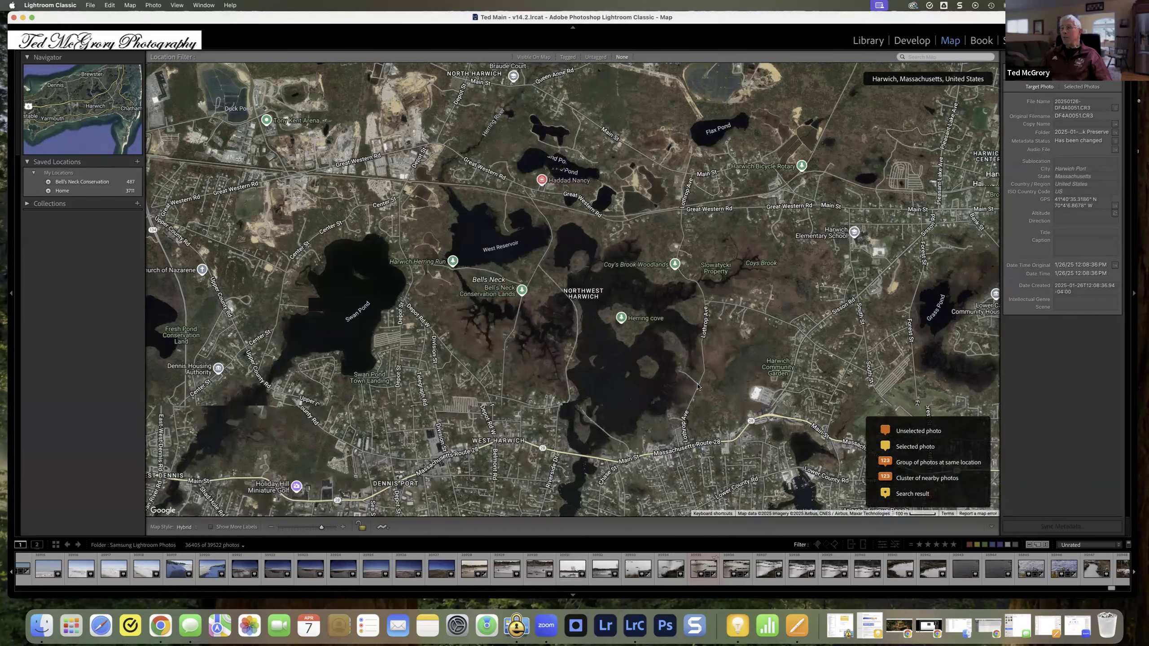
{"action": "scroll", "coordinate": [697, 388], "scroll_direction": "down", "scroll_amount": 1}
{"action": "scroll", "coordinate": [697, 387], "scroll_direction": "down", "scroll_amount": 1}
{"action": "left_click_drag", "start_coordinate": [736, 457], "coordinate": [532, 348]}
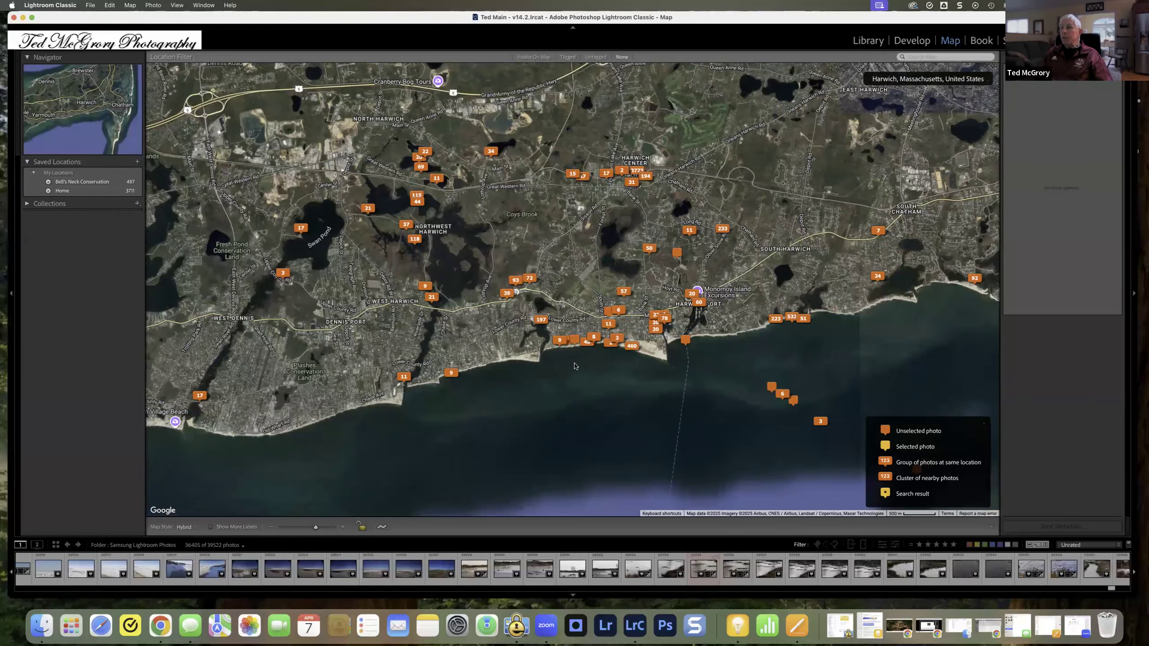
{"action": "scroll", "coordinate": [574, 366], "scroll_direction": "down", "scroll_amount": 1}
{"action": "scroll", "coordinate": [597, 348], "scroll_direction": "up", "scroll_amount": 2}
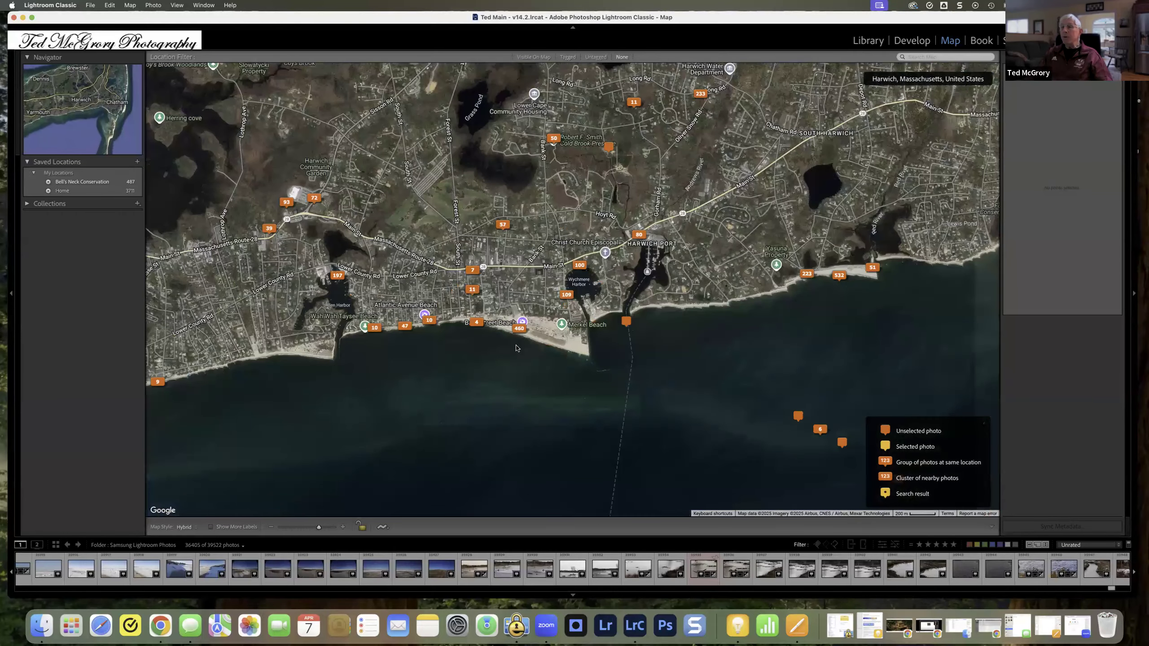
{"action": "left_click_drag", "start_coordinate": [144, 369], "coordinate": [306, 378]}
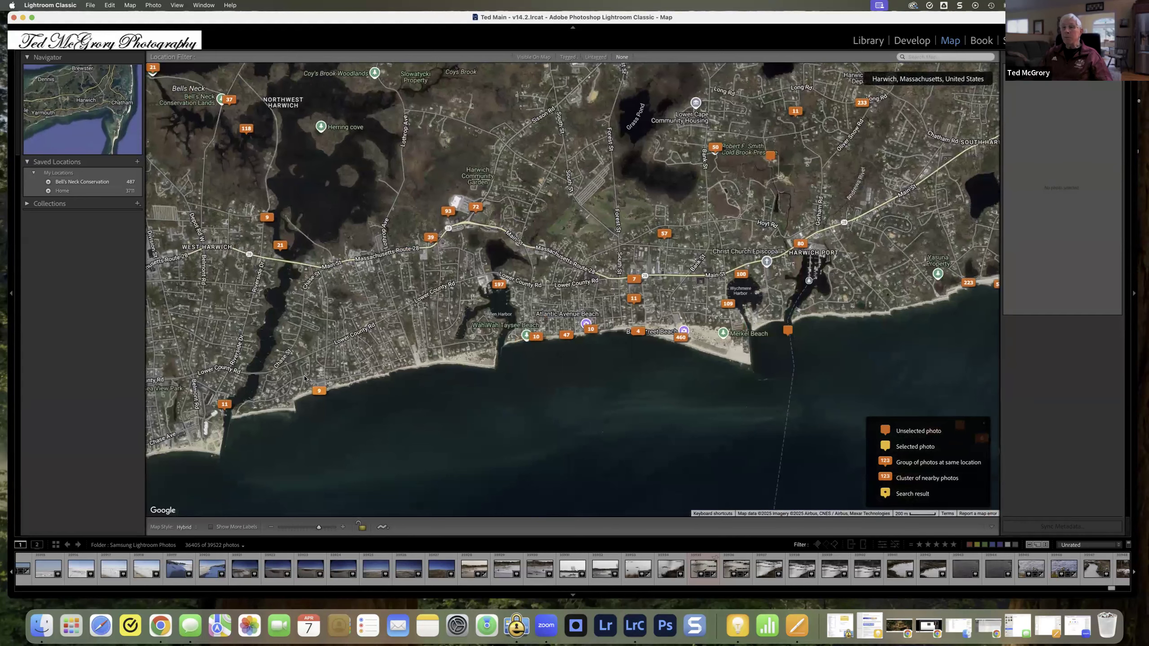
Step: Show the Bank Street Beach area on the map and start a new saved location named Bank St Beach
{"action": "scroll", "coordinate": [329, 392], "scroll_direction": "up", "scroll_amount": 3}
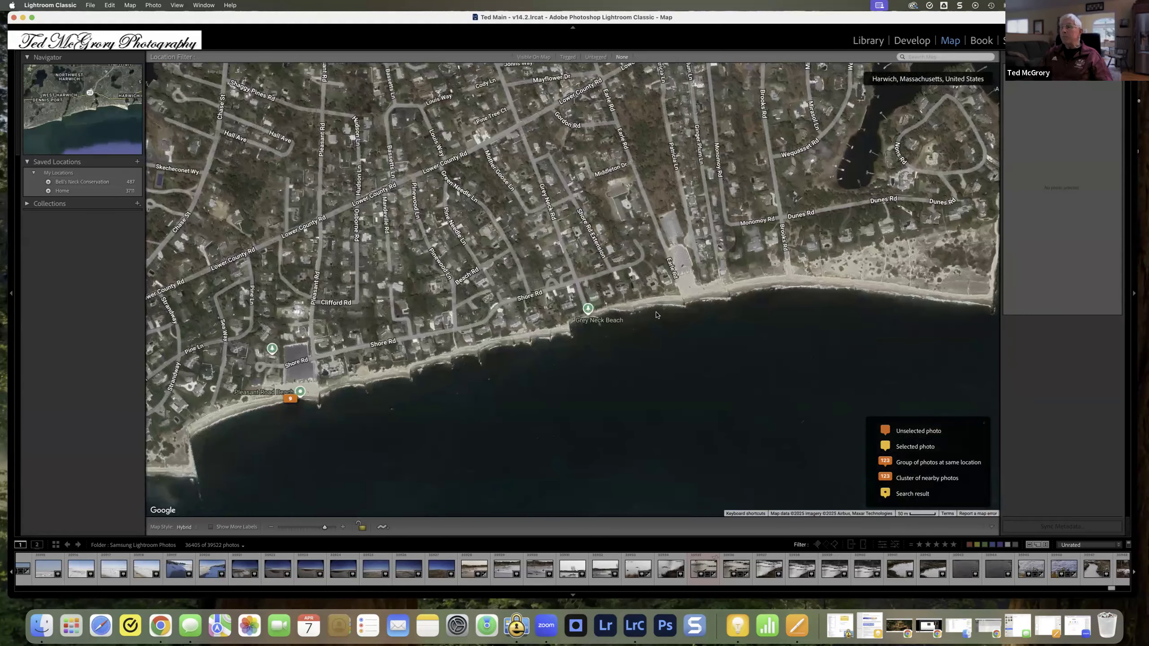
{"action": "left_click_drag", "start_coordinate": [684, 294], "coordinate": [362, 397]}
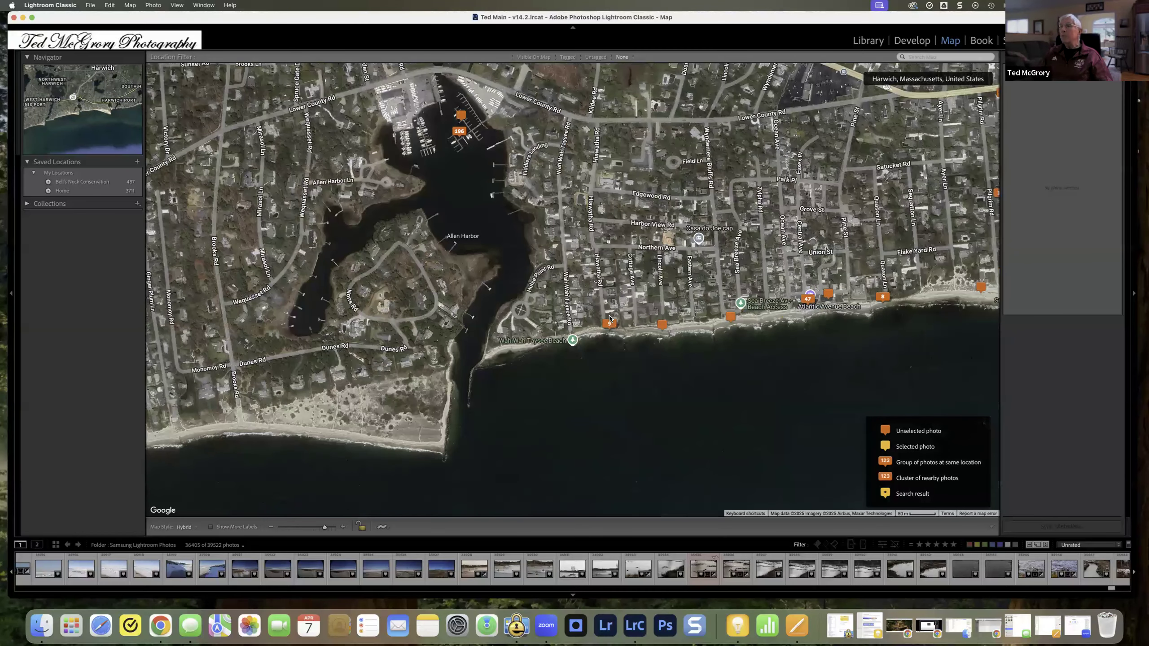
{"action": "left_click_drag", "start_coordinate": [559, 293], "coordinate": [406, 384]}
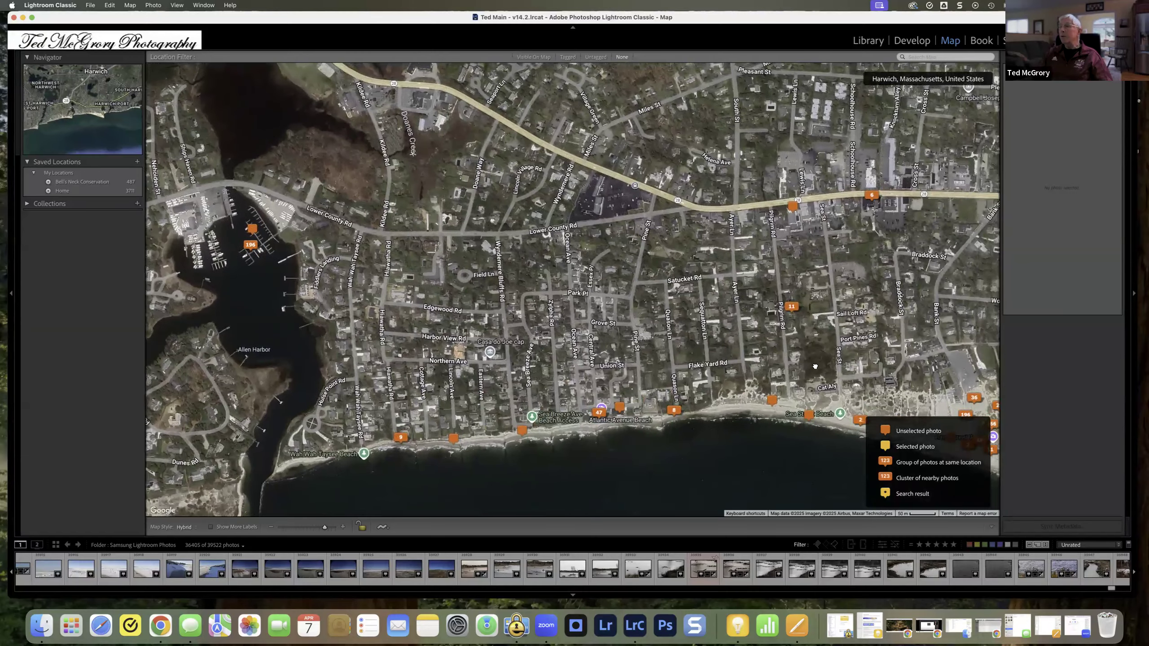
{"action": "left_click_drag", "start_coordinate": [815, 366], "coordinate": [604, 421]}
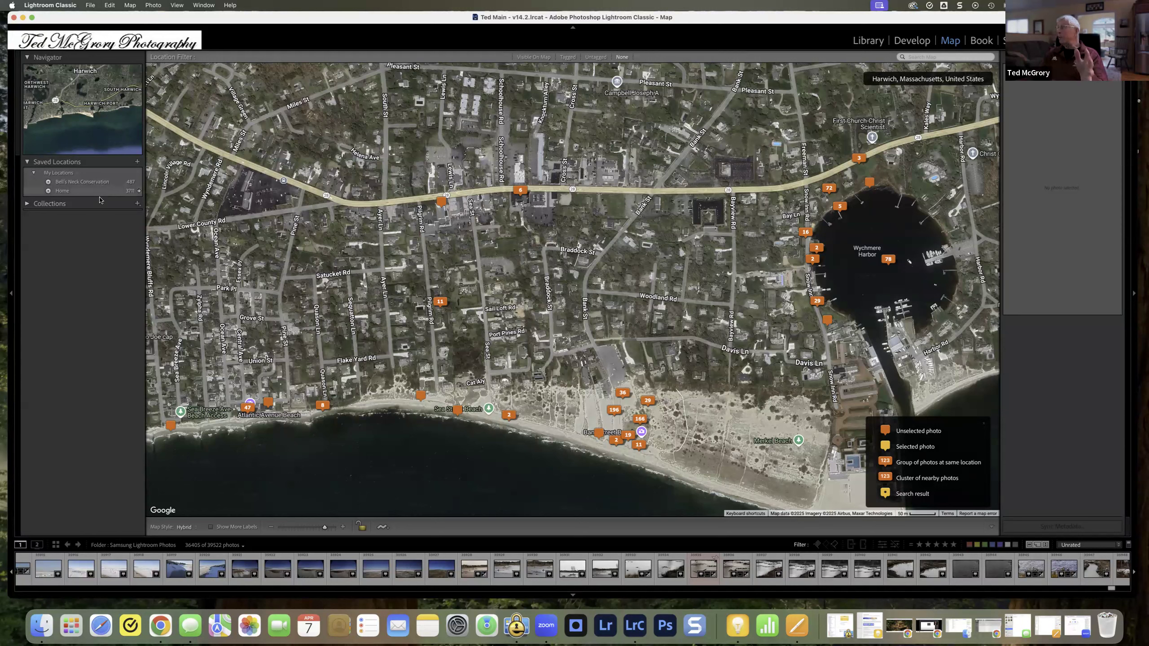
{"action": "left_click", "coordinate": [136, 163]}
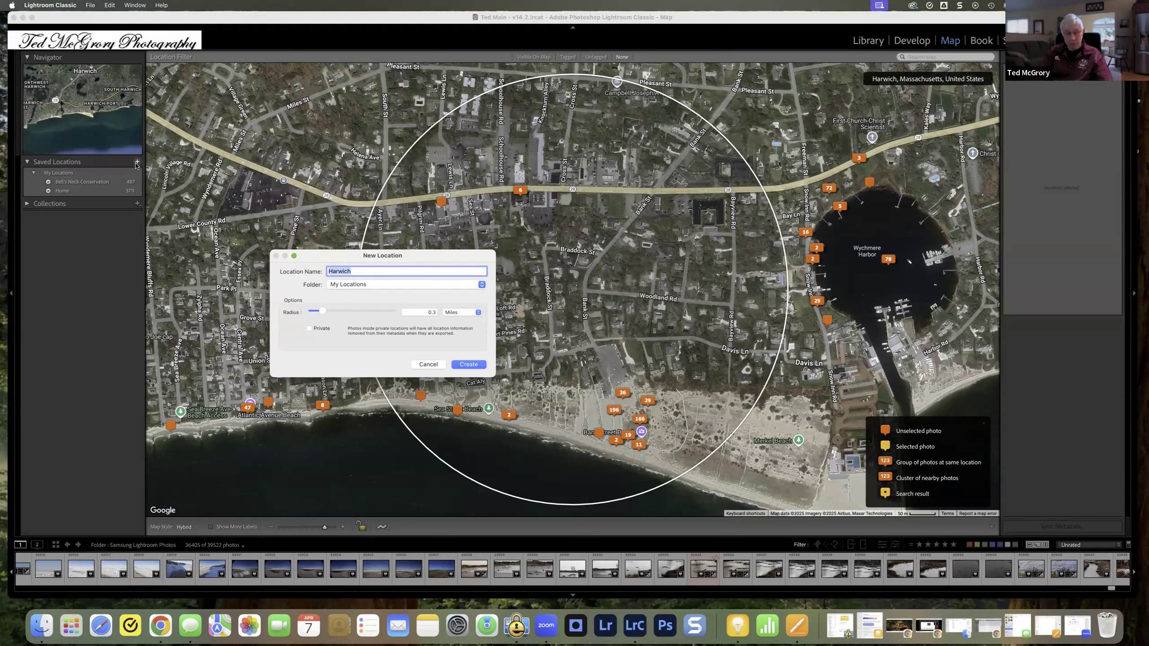
{"action": "type", "text": "Bank St Beach"}
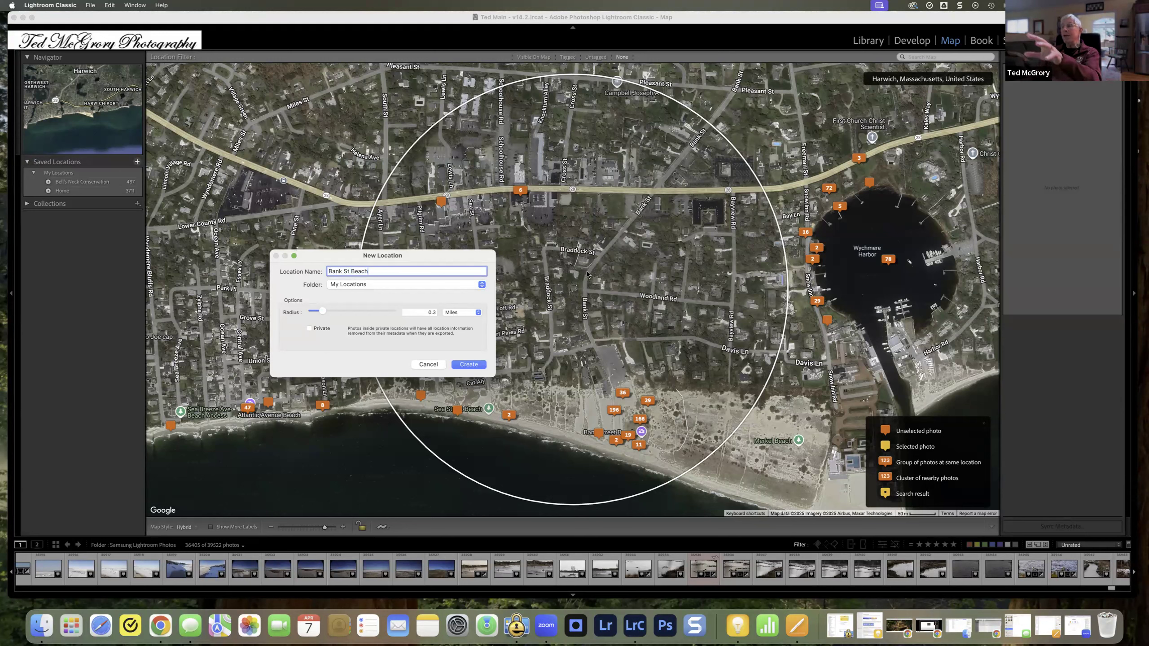
Step: Create the location in My Locations with a 0.1 mile radius, and move its circle over the Bank Street Beach photo markers
{"action": "left_click", "coordinate": [322, 312]}
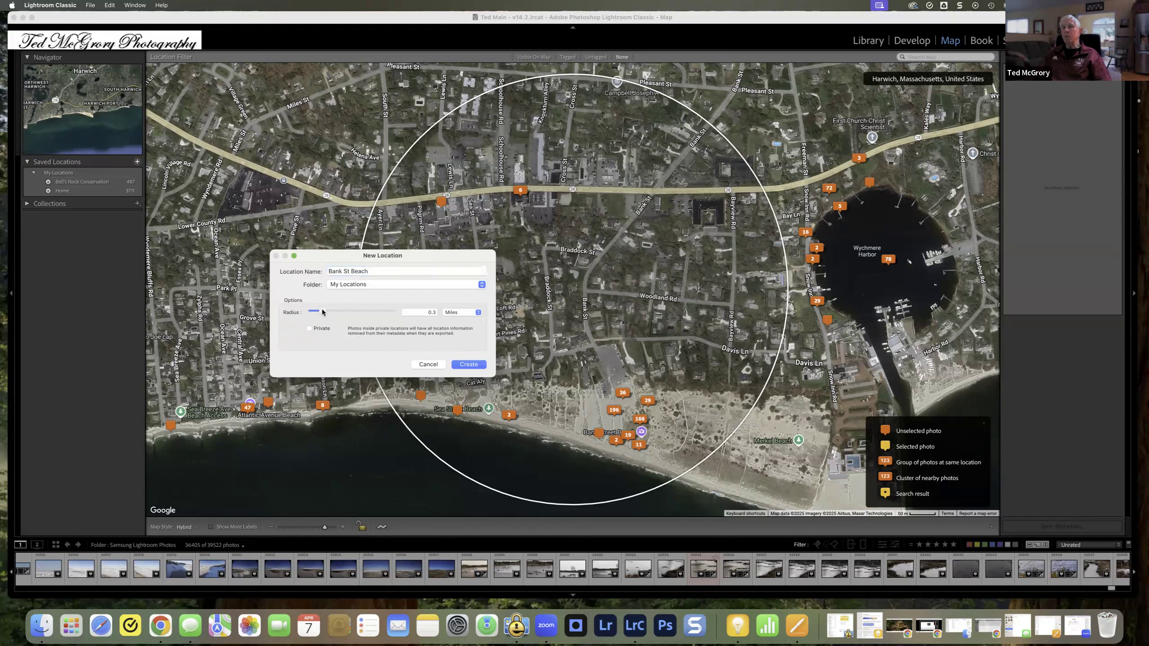
{"action": "left_click_drag", "start_coordinate": [322, 312], "coordinate": [321, 310]}
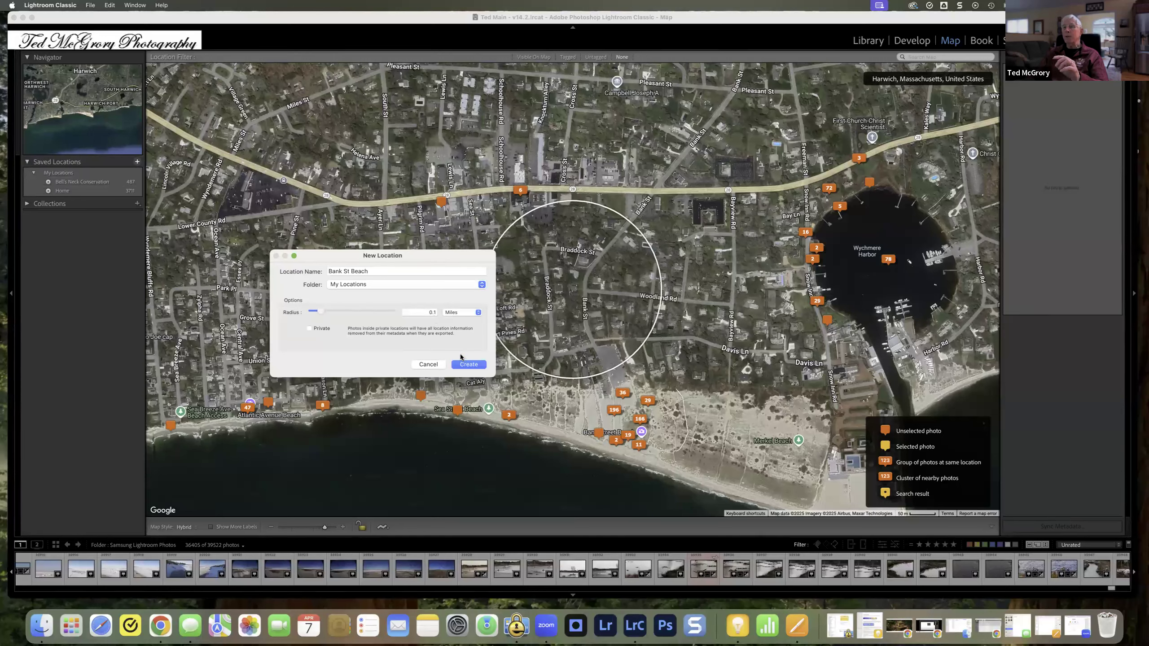
{"action": "left_click_drag", "start_coordinate": [416, 259], "coordinate": [345, 257]}
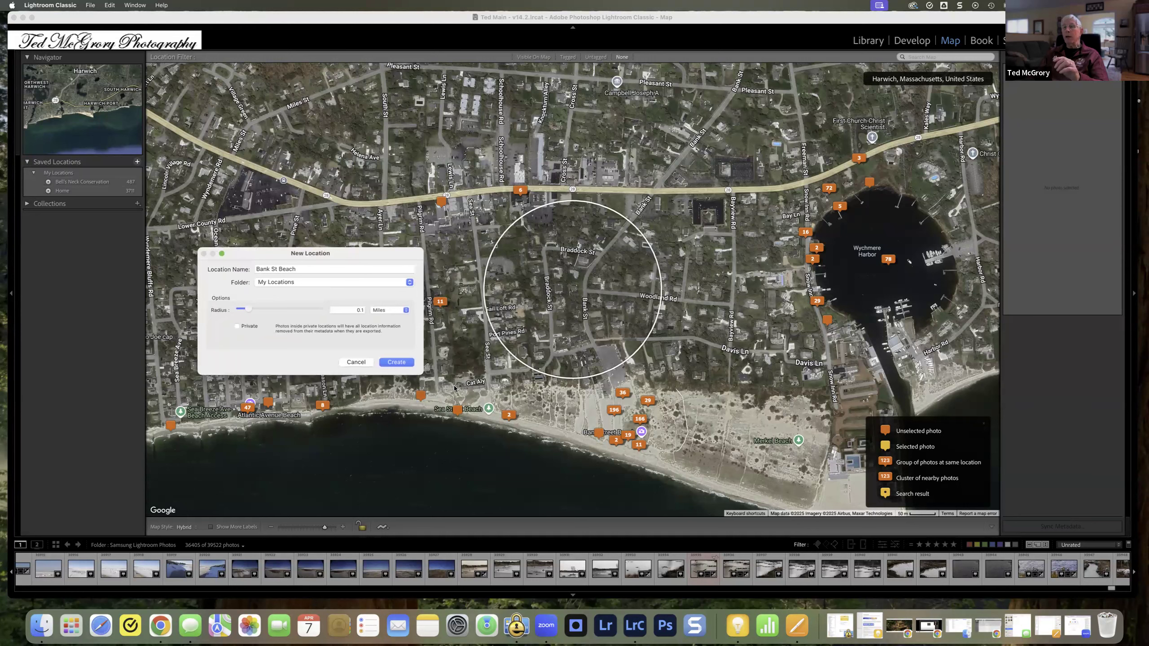
{"action": "left_click", "coordinate": [396, 362]}
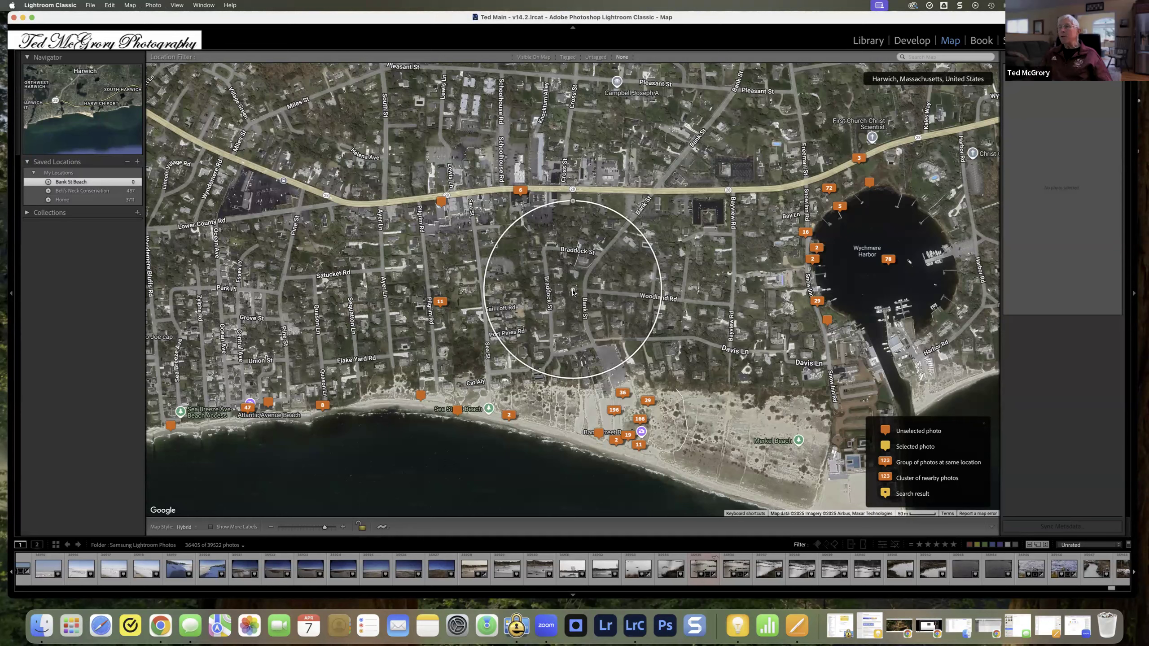
{"action": "left_click_drag", "start_coordinate": [572, 292], "coordinate": [581, 406]}
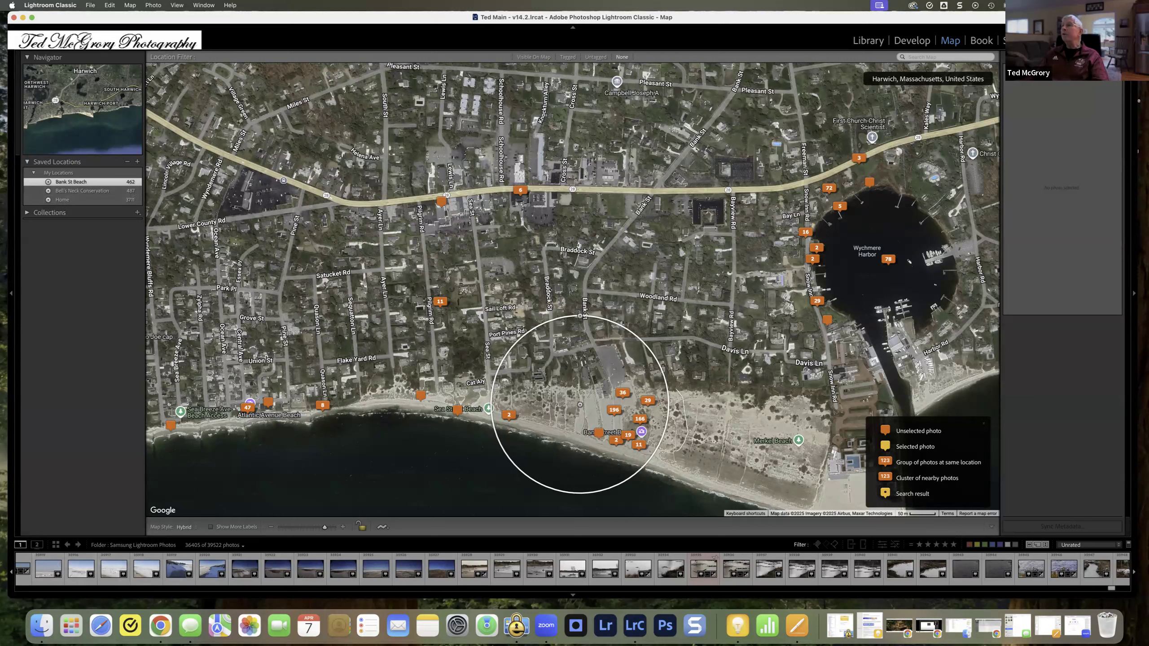
Step: Filter the Library to 2025 photos, select a 2025-01-06 Jan Dip #34 beach photo, and show it on the map
{"action": "left_click", "coordinate": [867, 41]}
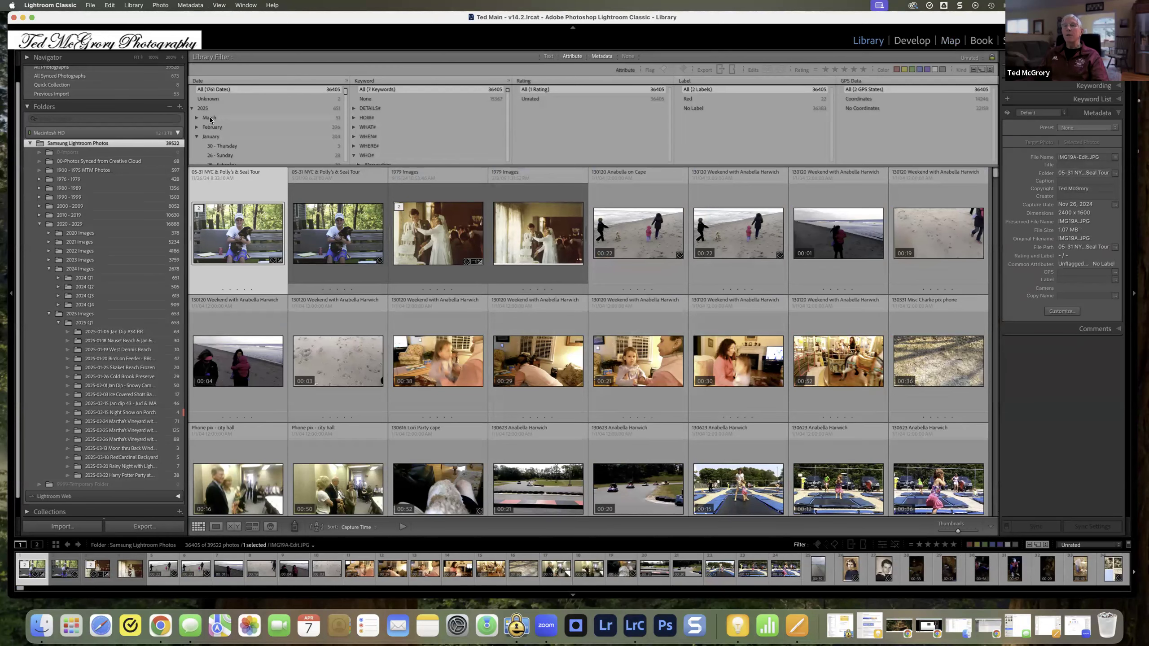
{"action": "left_click", "coordinate": [203, 108]}
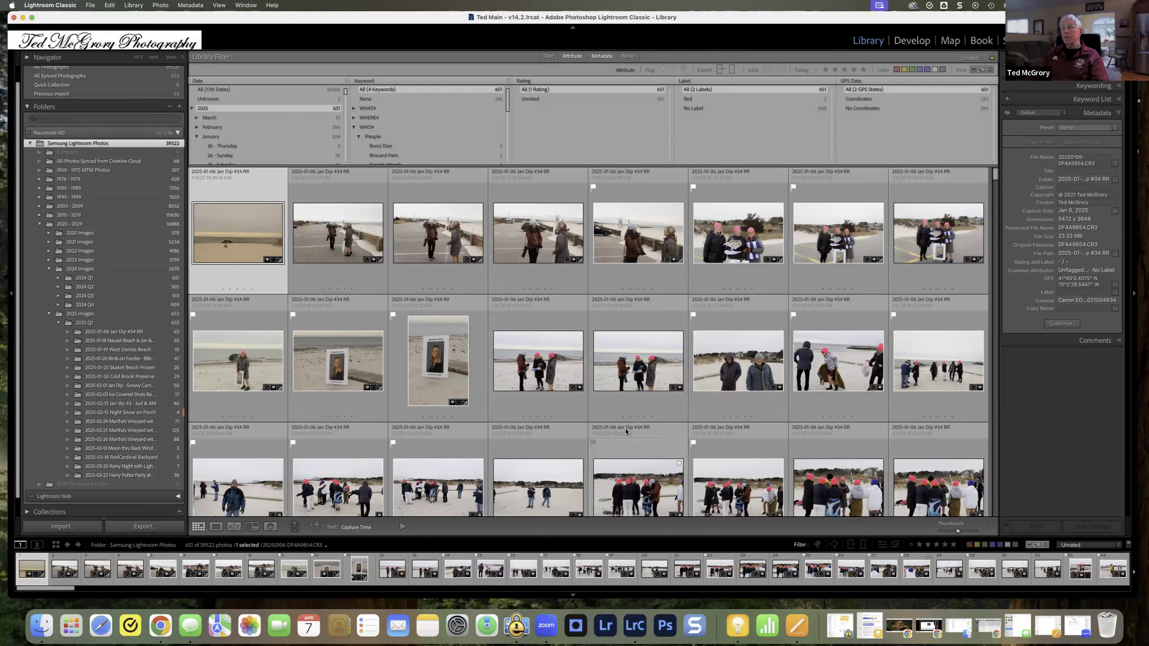
{"action": "scroll", "coordinate": [625, 431], "scroll_direction": "down", "scroll_amount": 5}
{"action": "scroll", "coordinate": [625, 430], "scroll_direction": "down", "scroll_amount": 5}
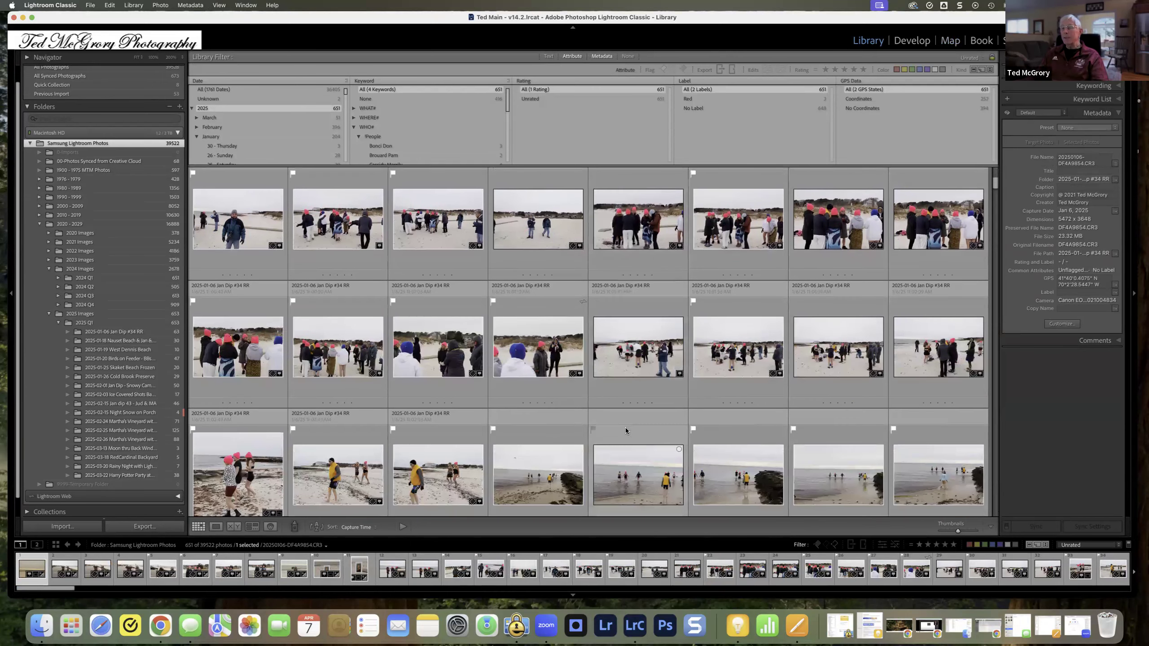
{"action": "scroll", "coordinate": [625, 429], "scroll_direction": "up", "scroll_amount": 5}
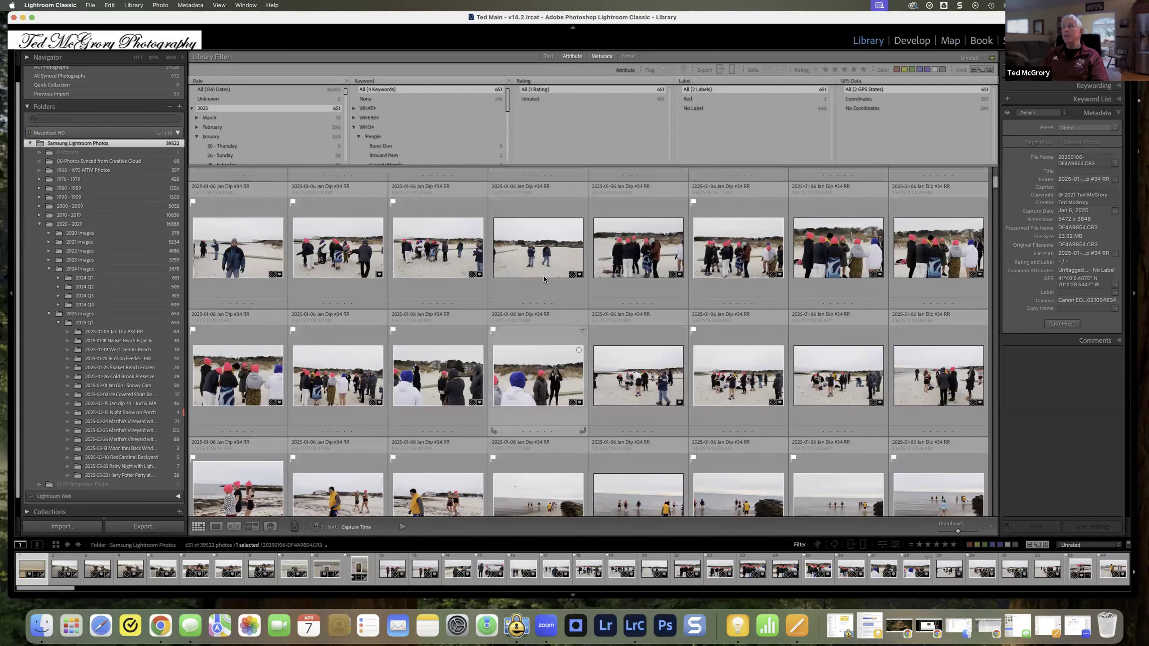
{"action": "left_click", "coordinate": [535, 241]}
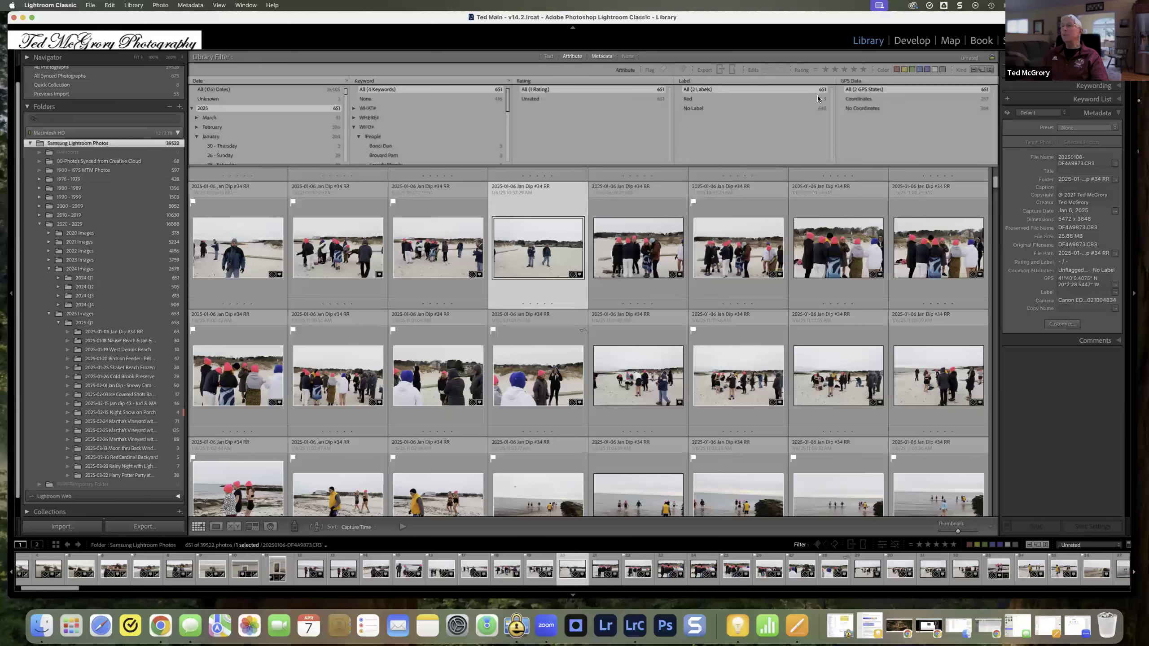
{"action": "left_click", "coordinate": [950, 40]}
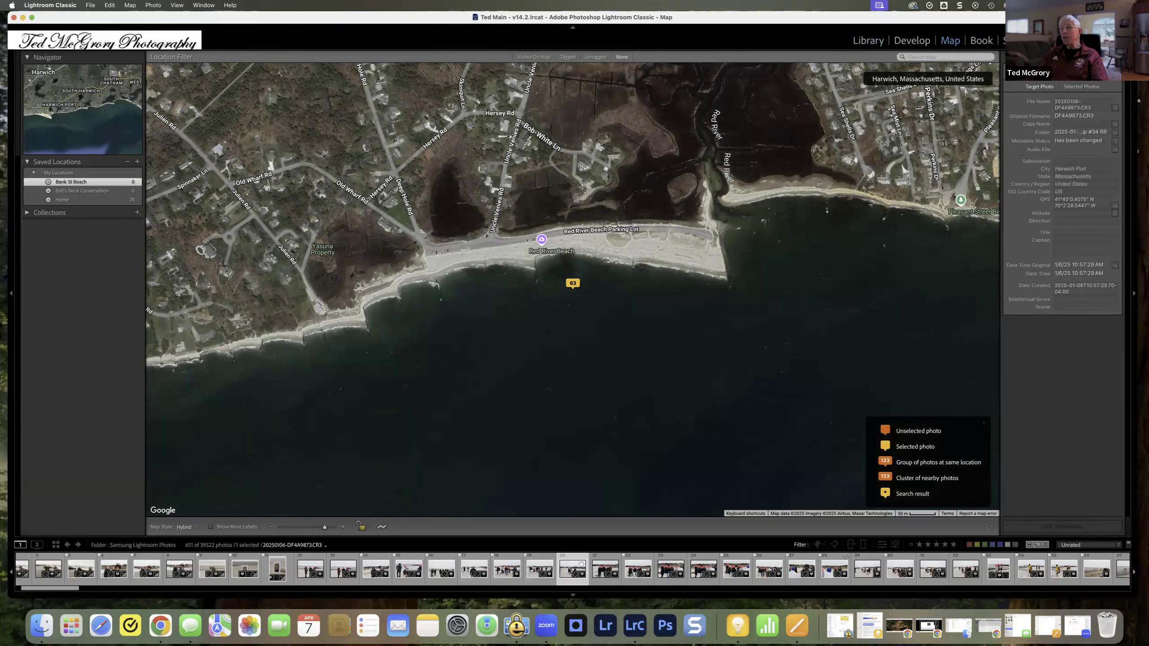
{"action": "mouse_move", "coordinate": [569, 571]}
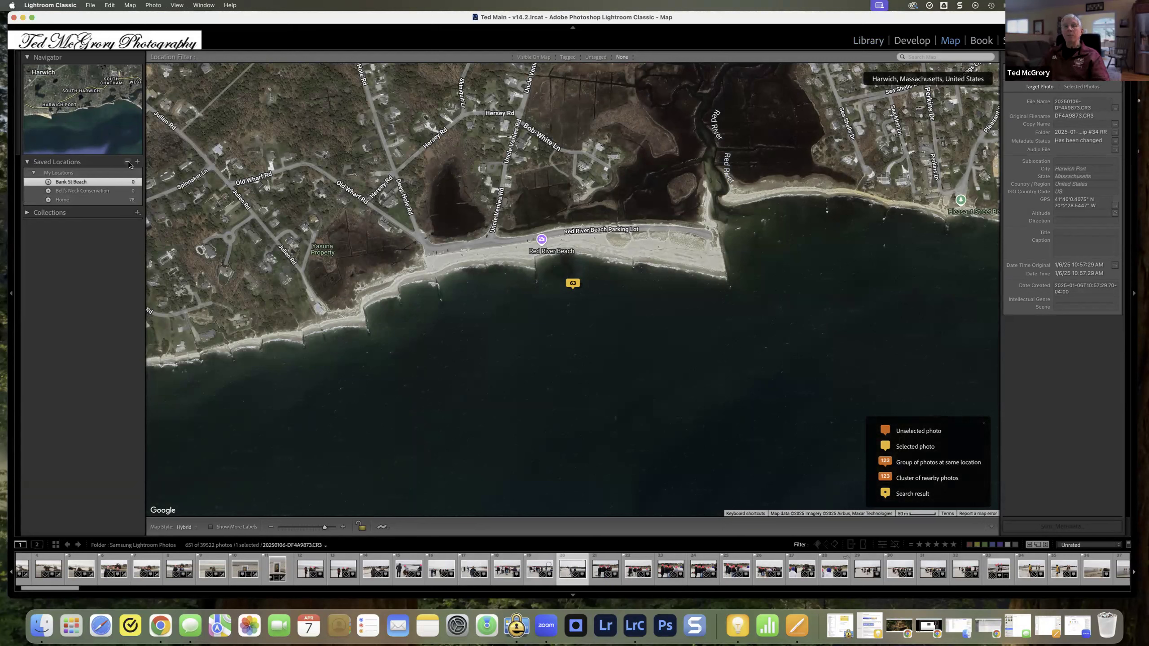
Step: Create a saved location named Red River Beach in My Locations with a 0.2 mile radius
{"action": "left_click", "coordinate": [137, 162]}
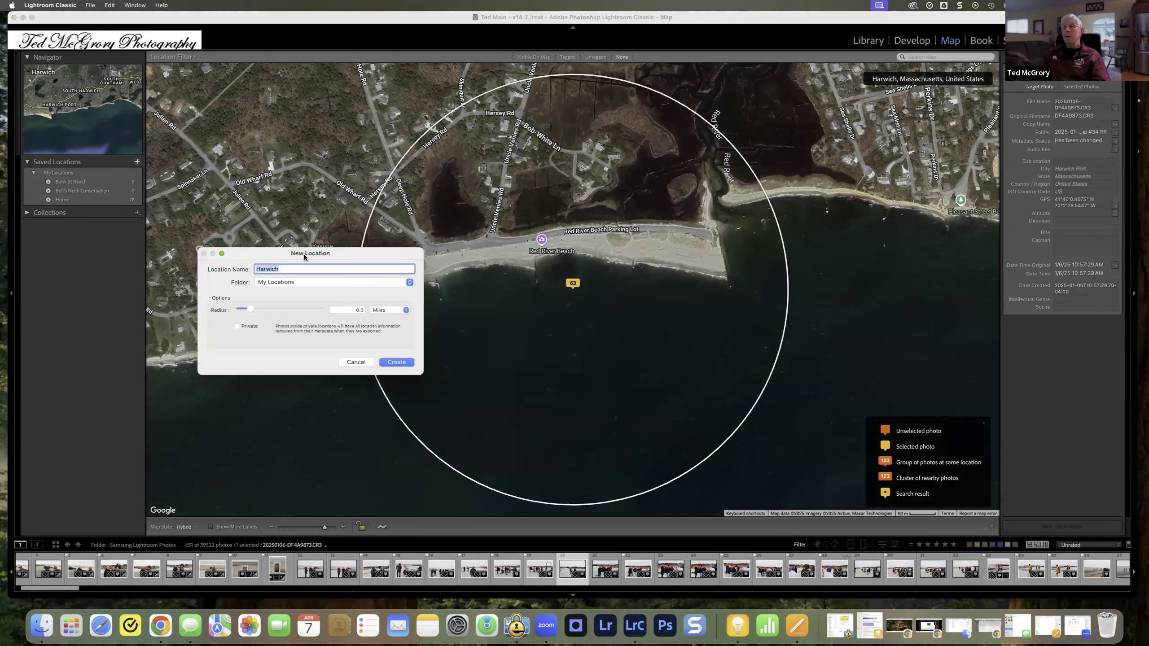
{"action": "type", "text": "Red River Beach"}
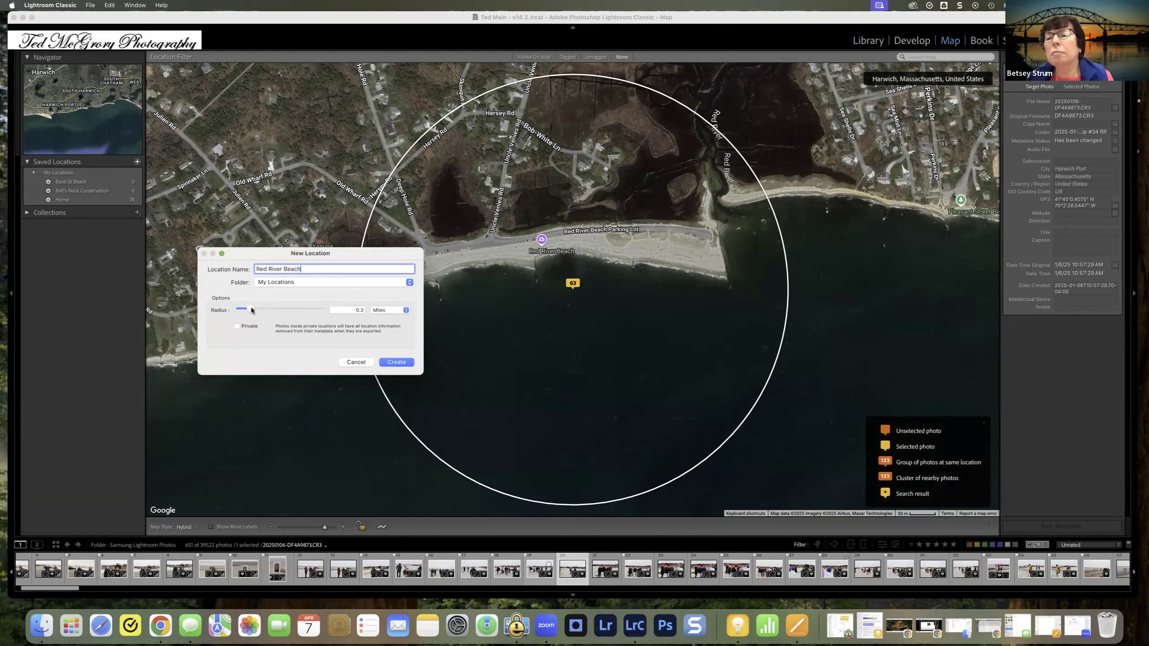
{"action": "left_click_drag", "start_coordinate": [250, 308], "coordinate": [248, 308]}
{"action": "left_click_drag", "start_coordinate": [248, 307], "coordinate": [252, 308]}
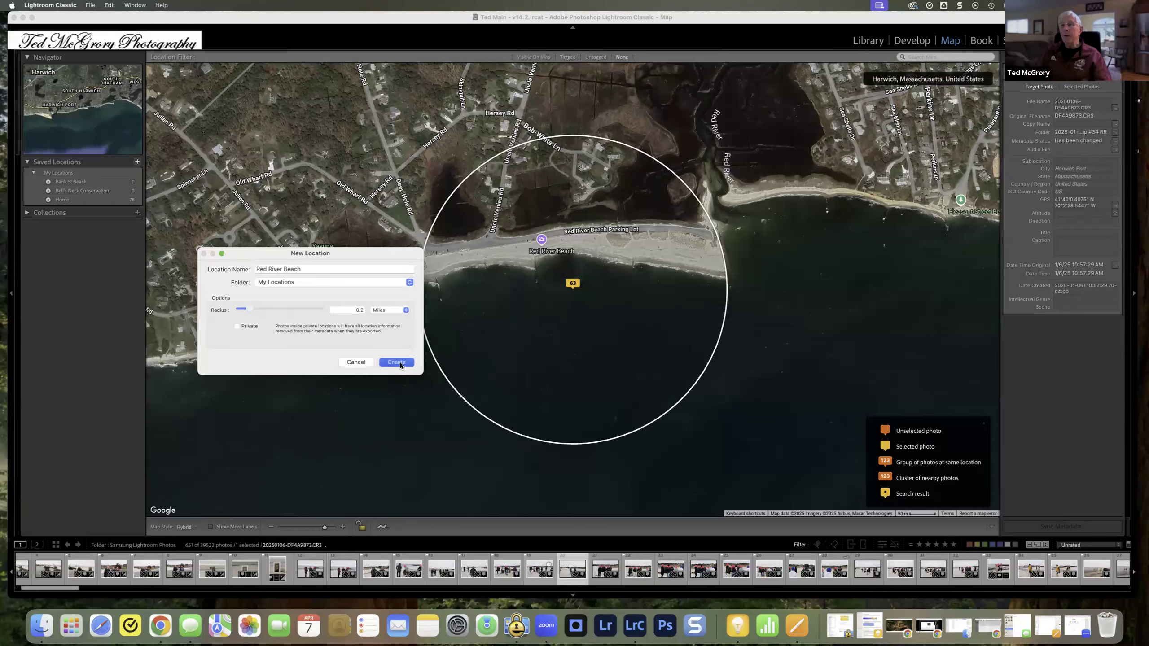
{"action": "left_click", "coordinate": [400, 363]}
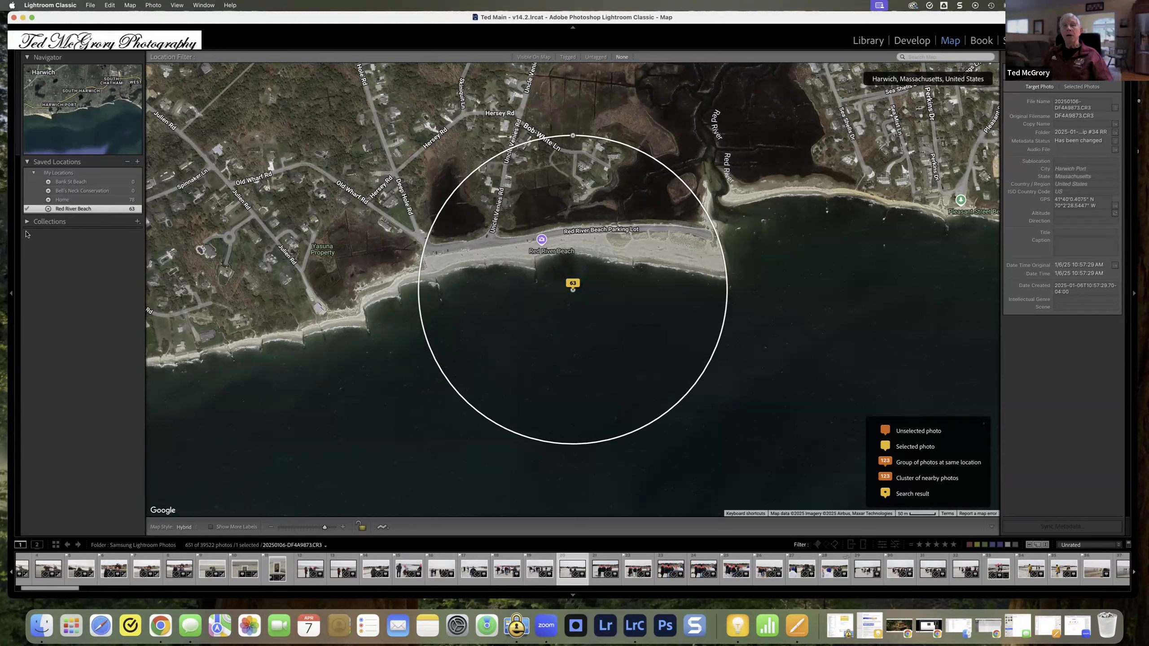
Step: Toggle the selected photo's Red River Beach assignment off, on and off again, deleting its GPS coordinates each time
{"action": "left_click", "coordinate": [26, 209]}
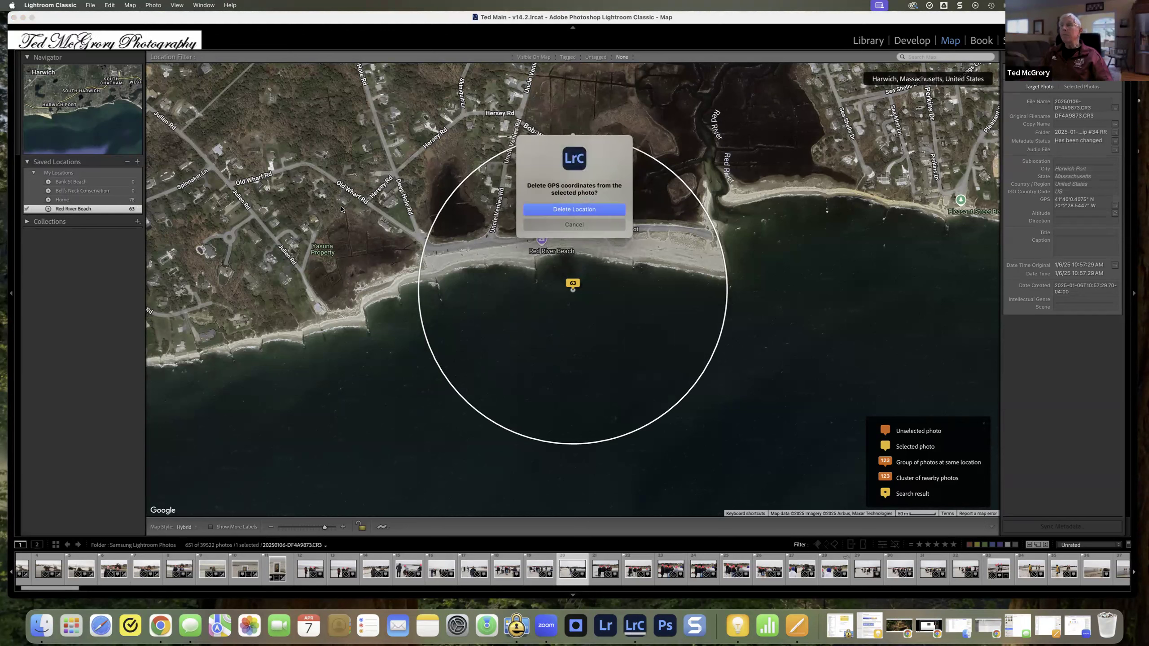
{"action": "left_click", "coordinate": [561, 210]}
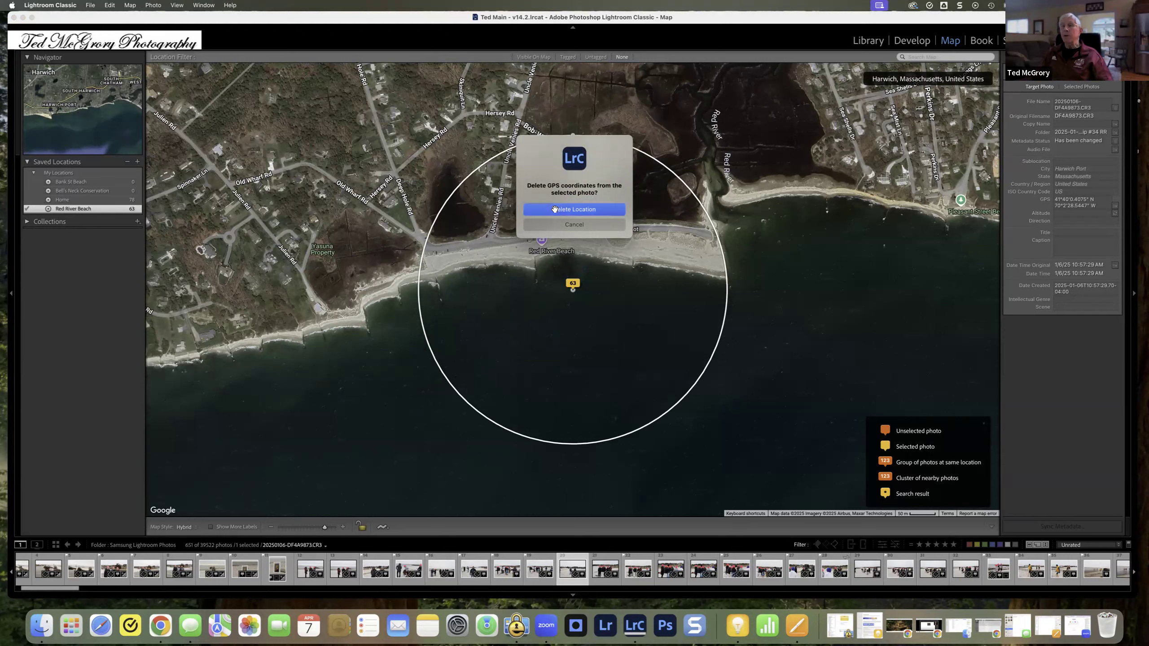
{"action": "left_click", "coordinate": [27, 209]}
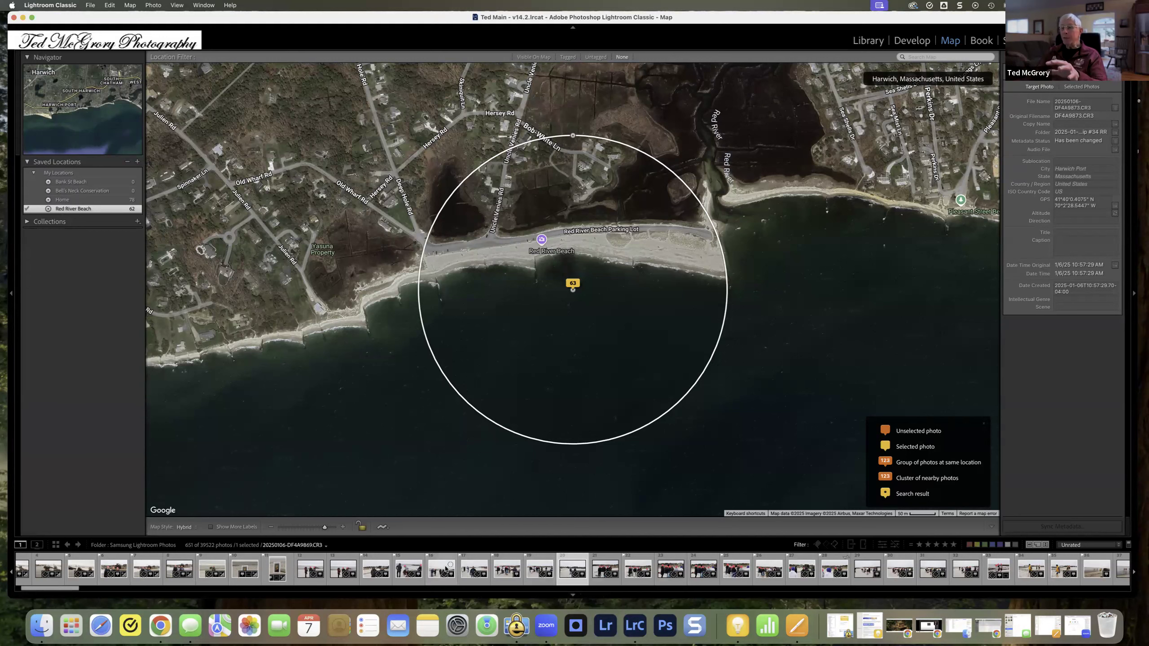
{"action": "left_click", "coordinate": [26, 210]}
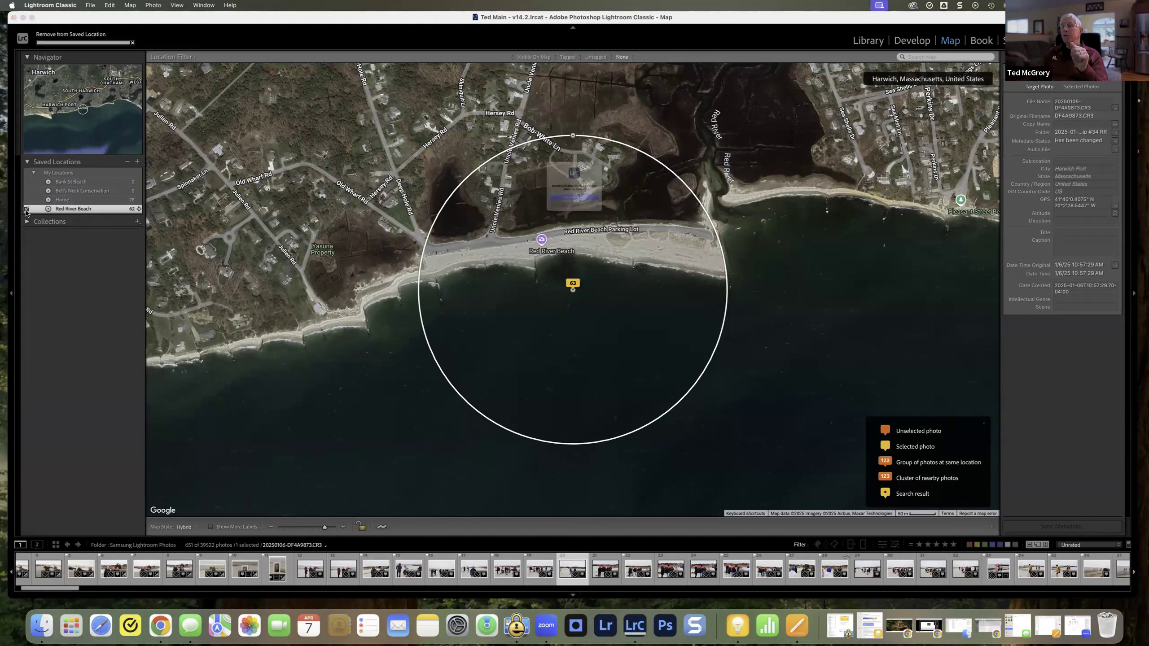
{"action": "left_click", "coordinate": [603, 207]}
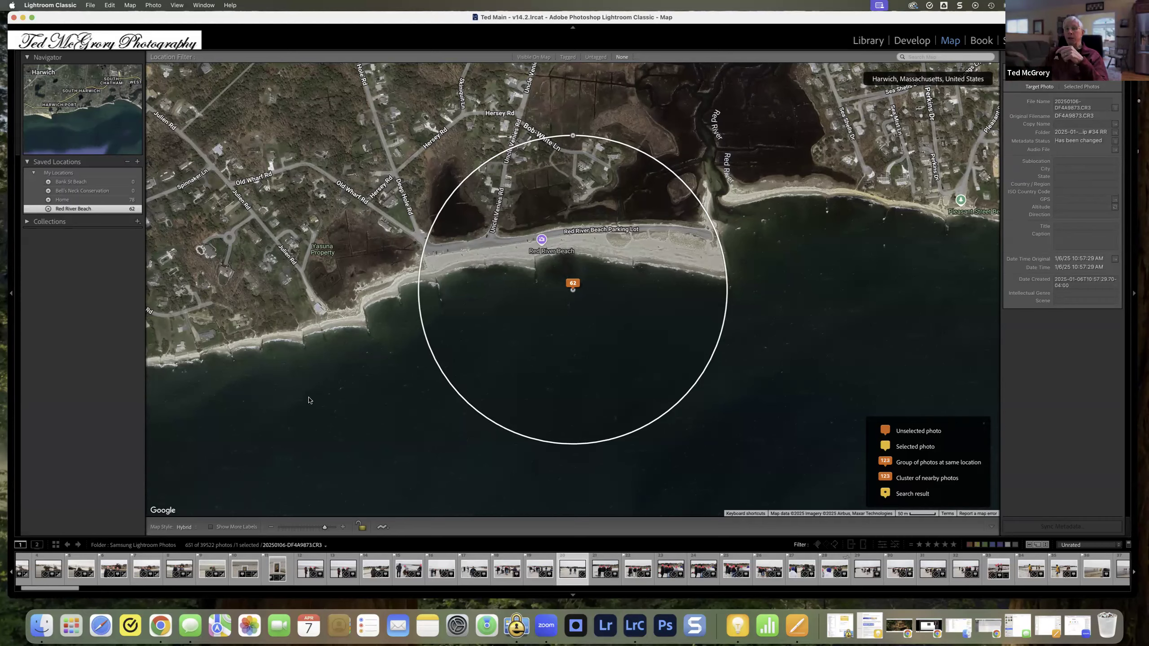
Step: Reset the Library date filter to all dates and return to the map
{"action": "scroll", "coordinate": [466, 406], "scroll_direction": "down", "scroll_amount": 2}
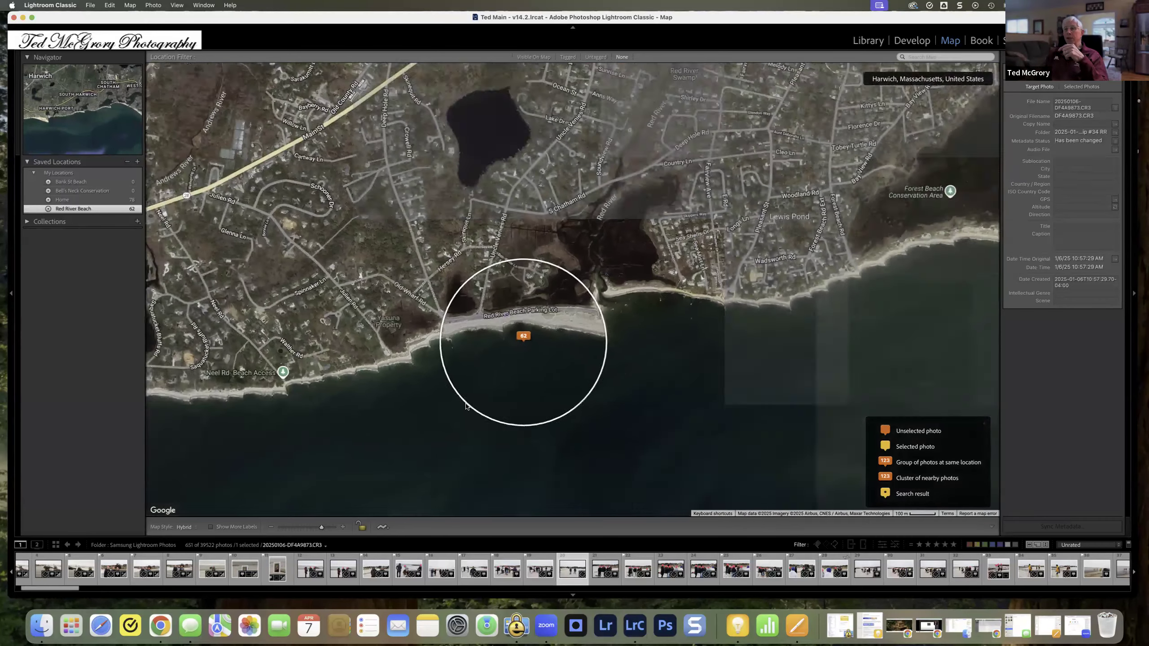
{"action": "scroll", "coordinate": [465, 406], "scroll_direction": "down", "scroll_amount": 4}
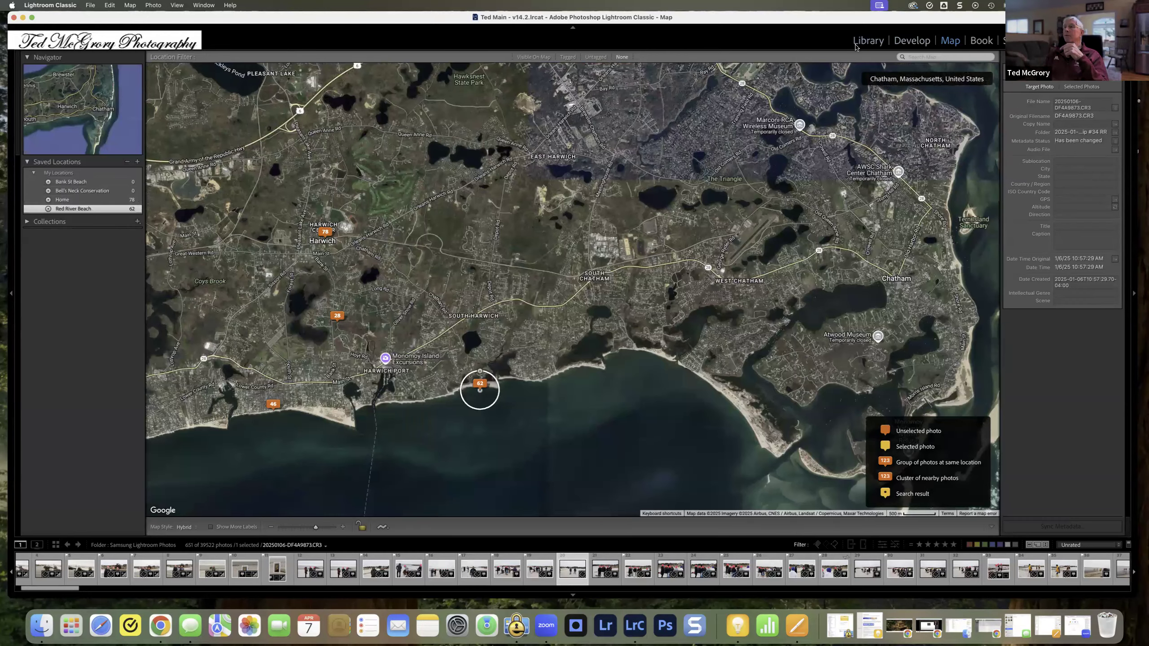
{"action": "left_click", "coordinate": [858, 43]}
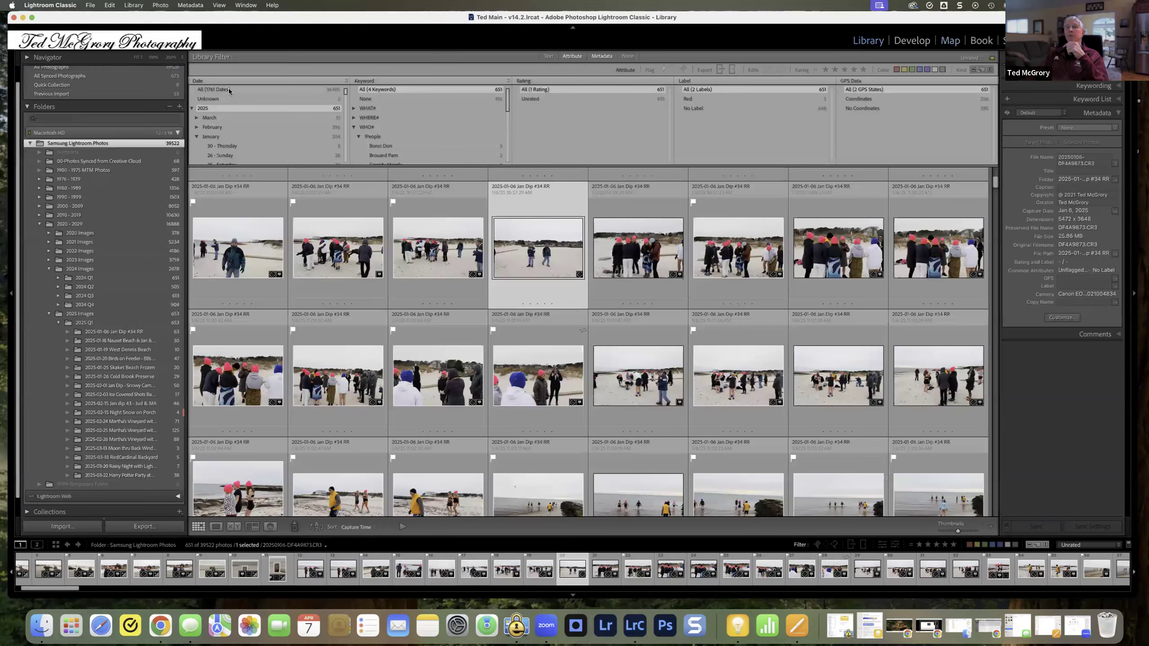
{"action": "left_click", "coordinate": [228, 89]}
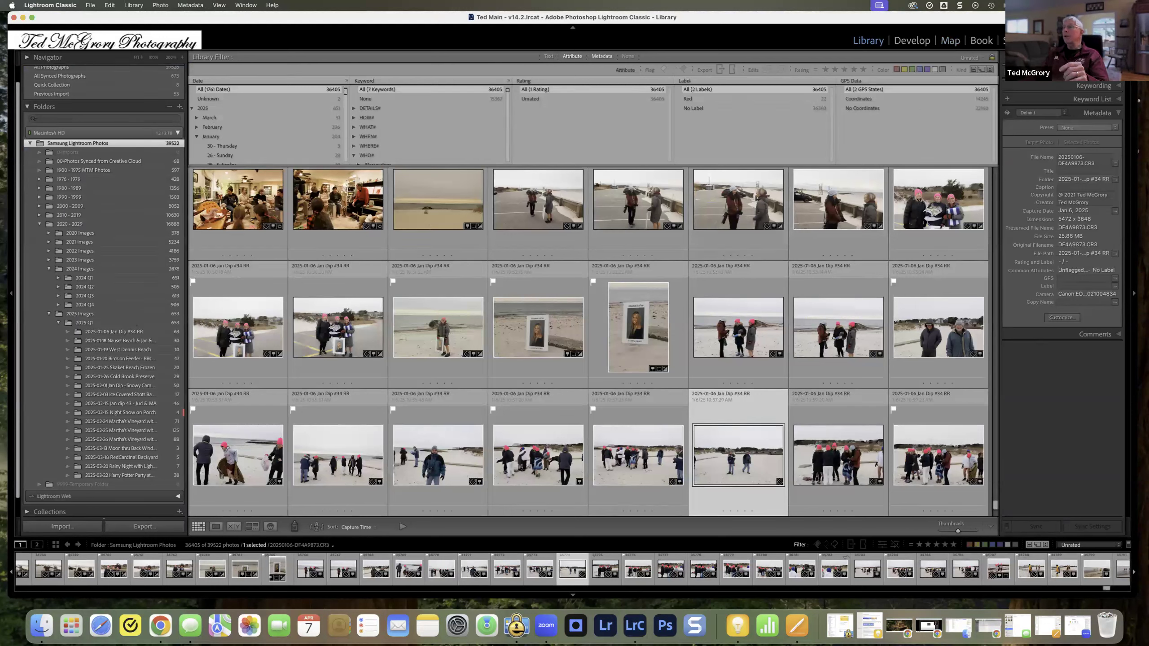
{"action": "left_click", "coordinate": [951, 42]}
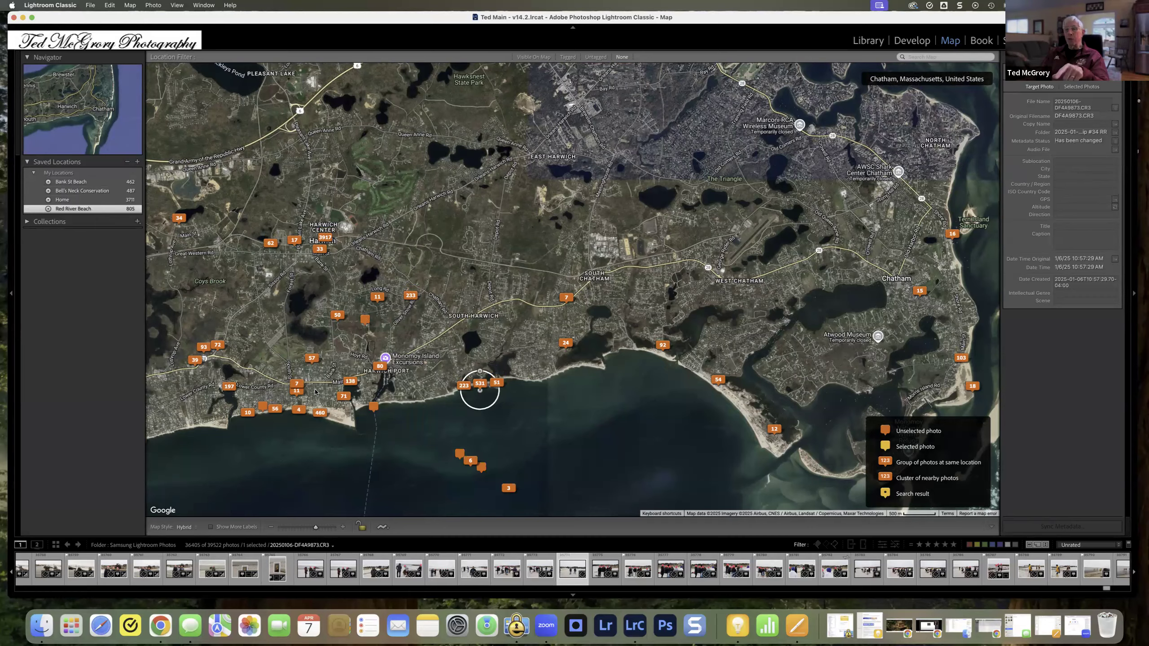
Step: Examine the photo markers along the Harwich coast, and preview the photos at the 11-photo marker inland from the beach
{"action": "left_click_drag", "start_coordinate": [349, 336], "coordinate": [581, 329]}
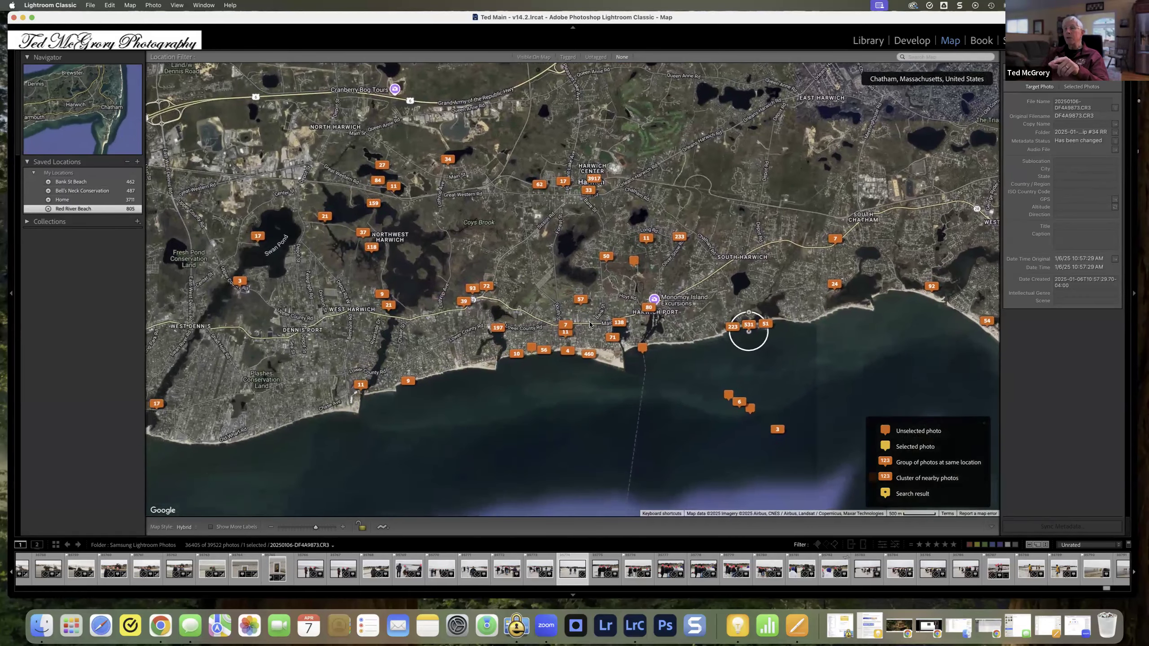
{"action": "scroll", "coordinate": [573, 358], "scroll_direction": "down", "scroll_amount": 2}
{"action": "scroll", "coordinate": [573, 358], "scroll_direction": "up", "scroll_amount": 4}
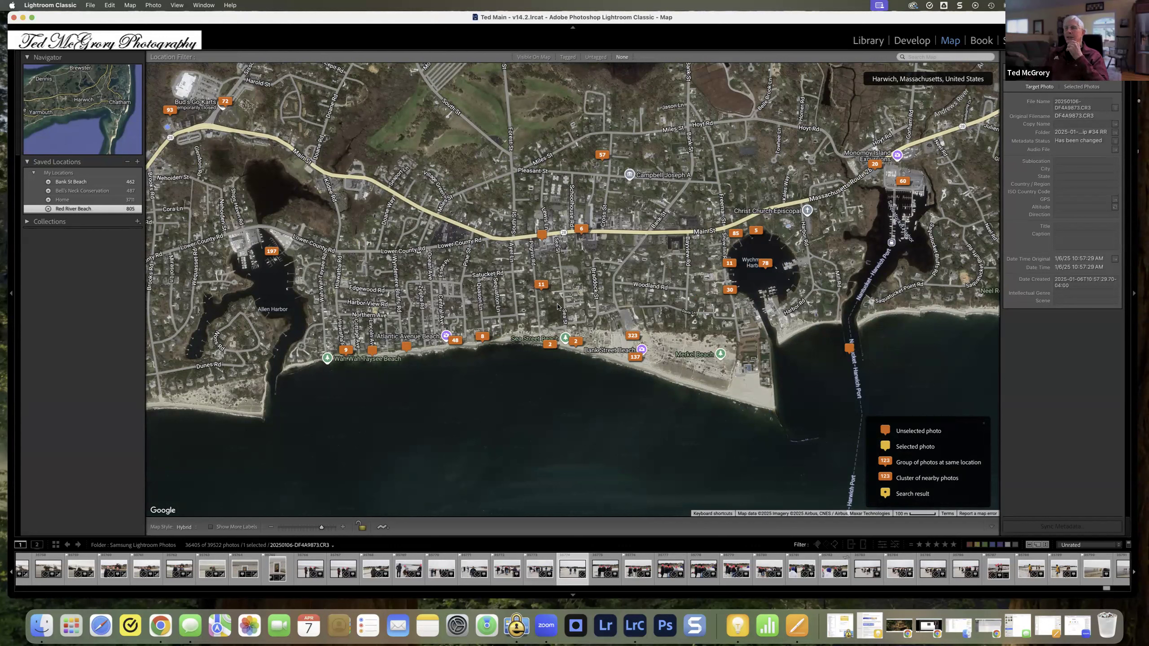
{"action": "left_click", "coordinate": [542, 285]}
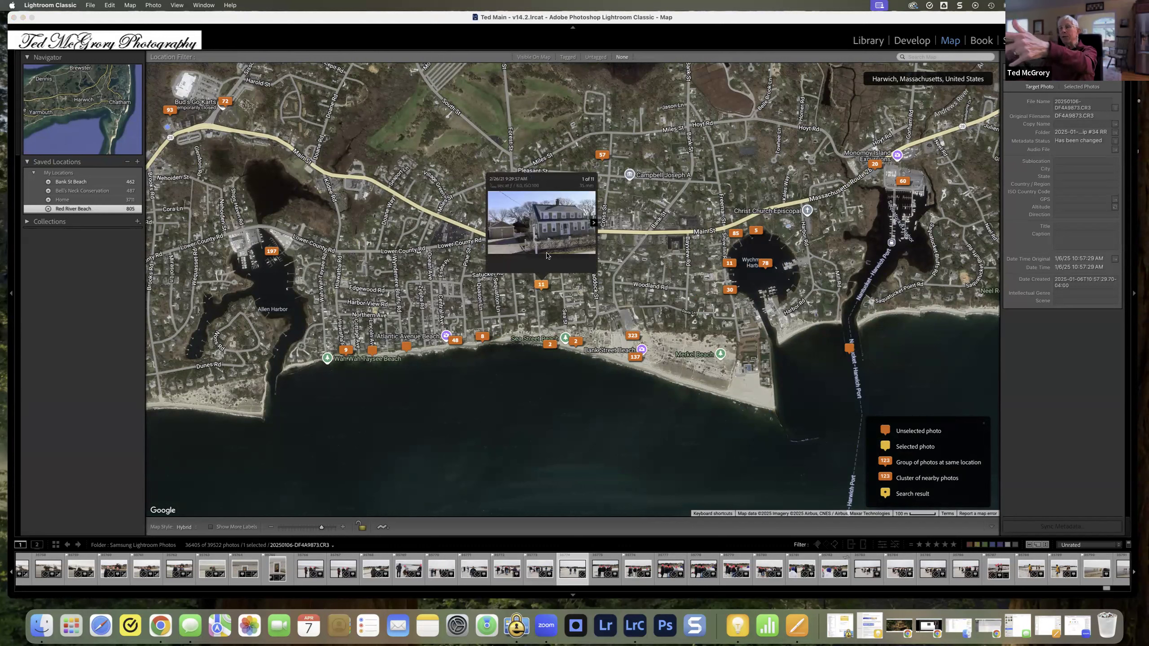
Step: Browse through the next four photos in the preview of the 11-photo marker inland from the beach
{"action": "left_click", "coordinate": [593, 222]}
{"action": "left_click", "coordinate": [593, 222]}
{"action": "left_click", "coordinate": [593, 222]}
{"action": "left_click", "coordinate": [592, 222]}
{"action": "left_click", "coordinate": [593, 222]}
{"action": "left_click", "coordinate": [593, 223]}
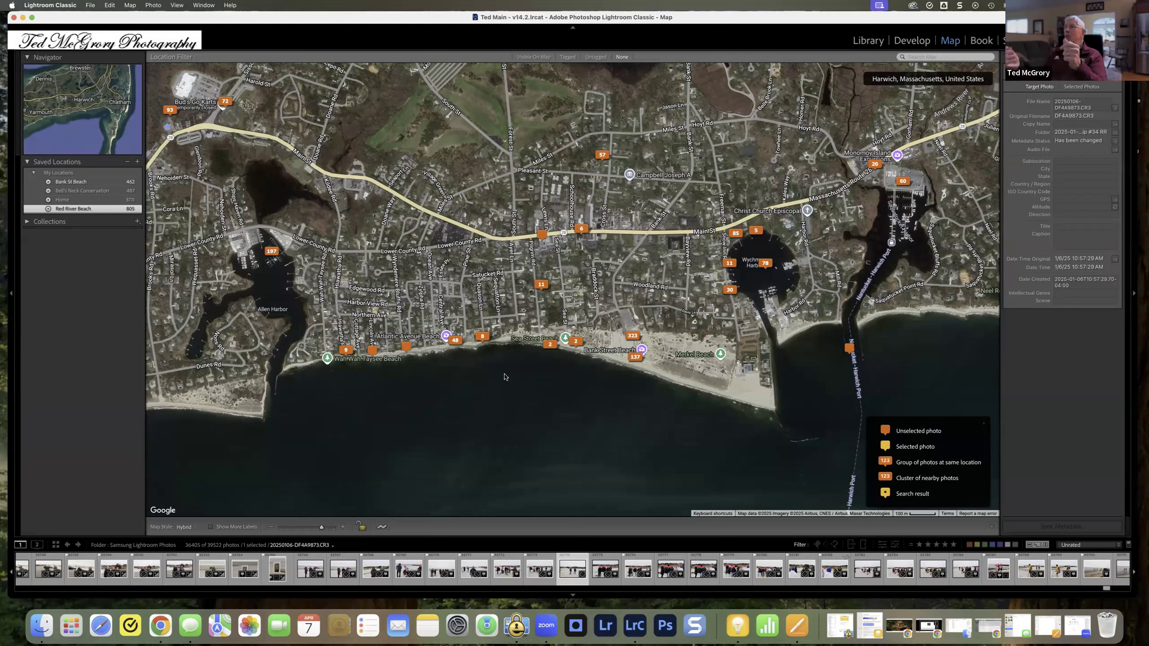
Step: Preview the photos at the 11-photo marker on the western edge of Wychmere Harbor, and dismiss the preview
{"action": "scroll", "coordinate": [505, 377], "scroll_direction": "down", "scroll_amount": 3}
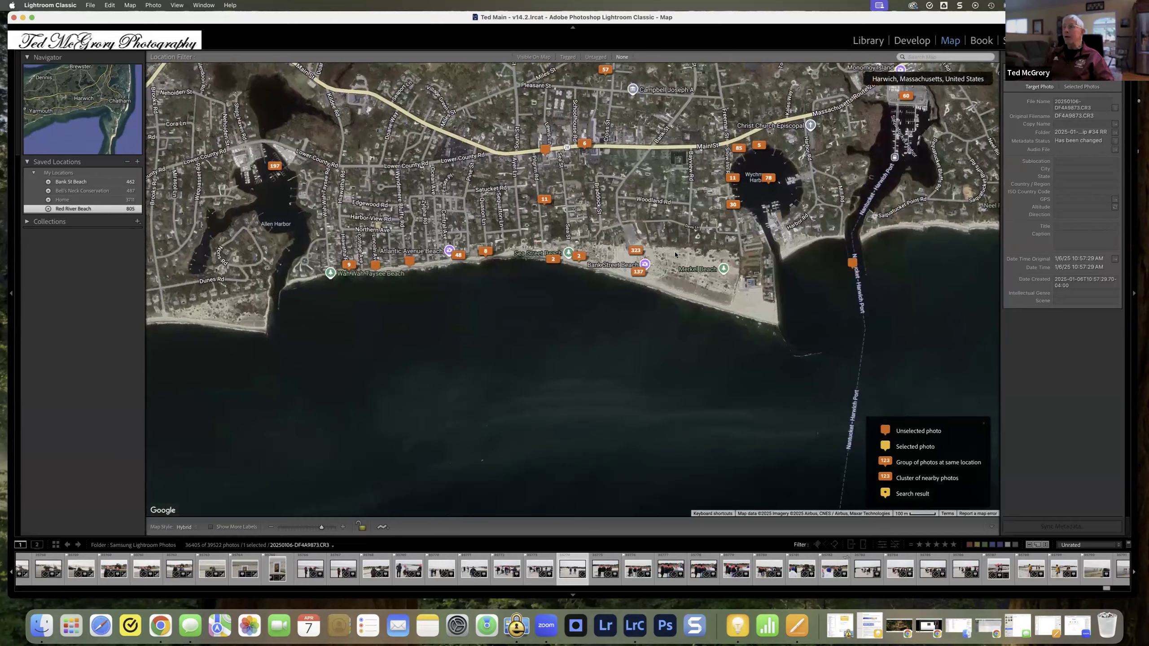
{"action": "scroll", "coordinate": [673, 366], "scroll_direction": "up", "scroll_amount": 5}
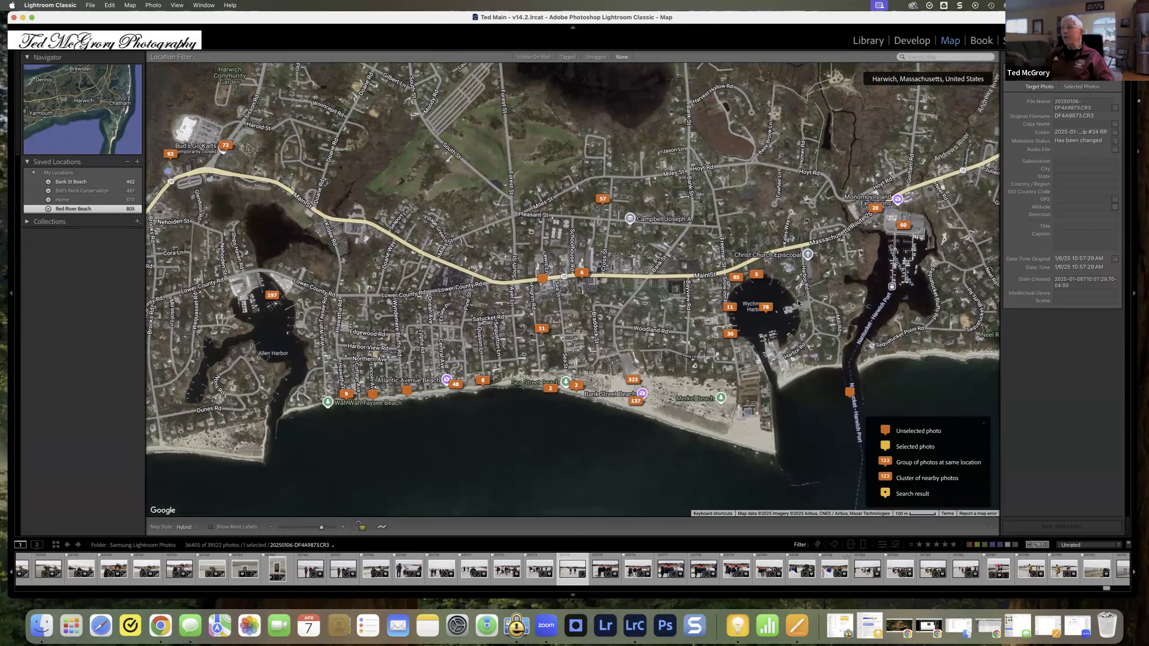
{"action": "left_click", "coordinate": [728, 309]}
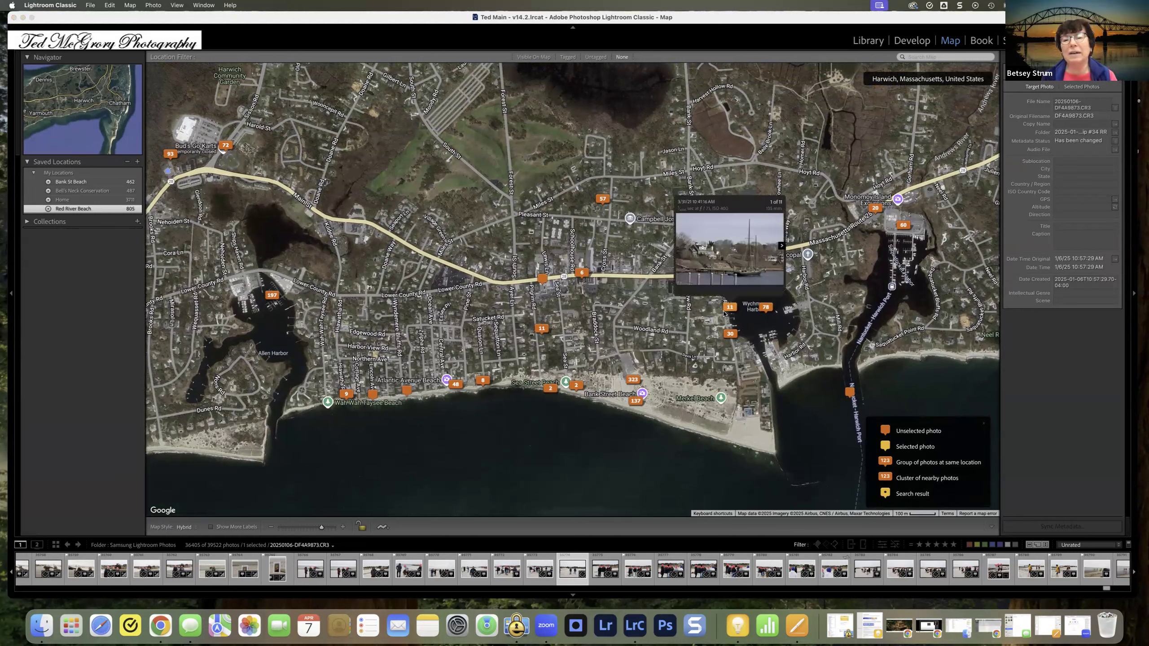
{"action": "left_click", "coordinate": [497, 448]}
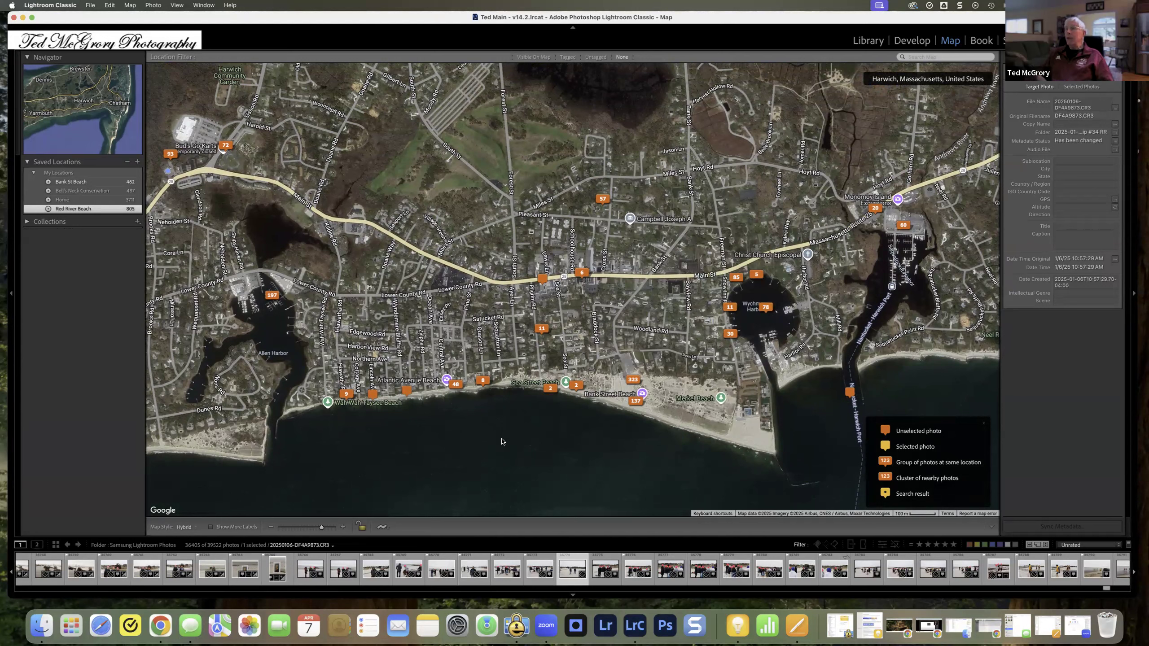
Step: Search the map for "massachusetts" to bring the whole state's photo markers into view
{"action": "left_click", "coordinate": [930, 58]}
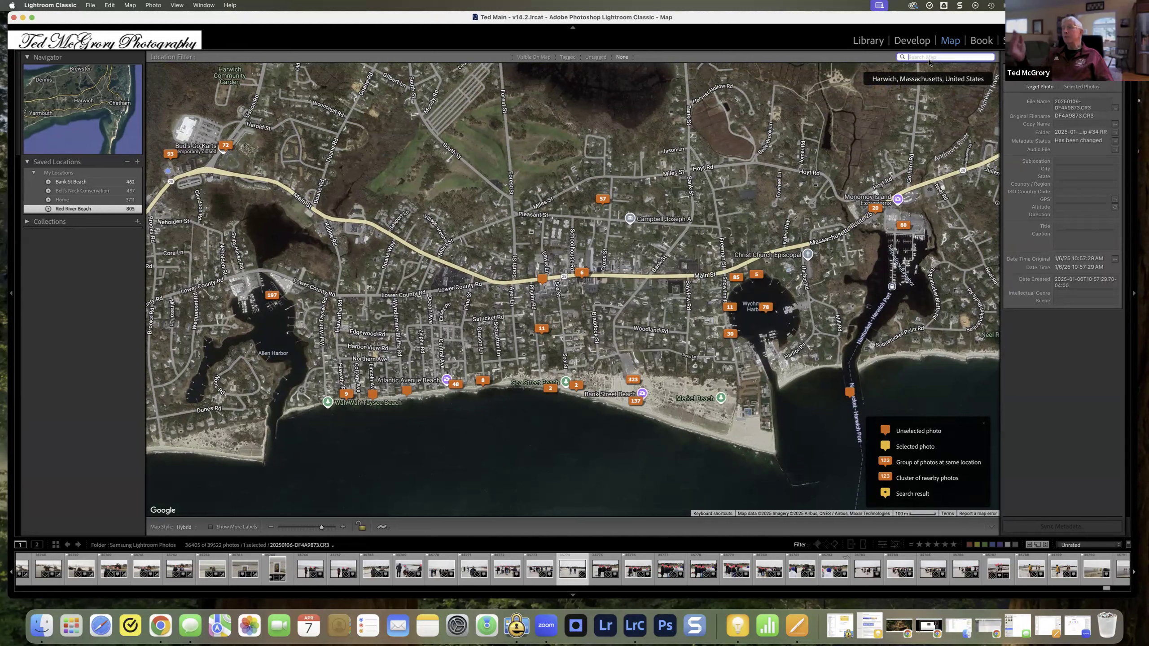
{"action": "type", "text": "mas"}
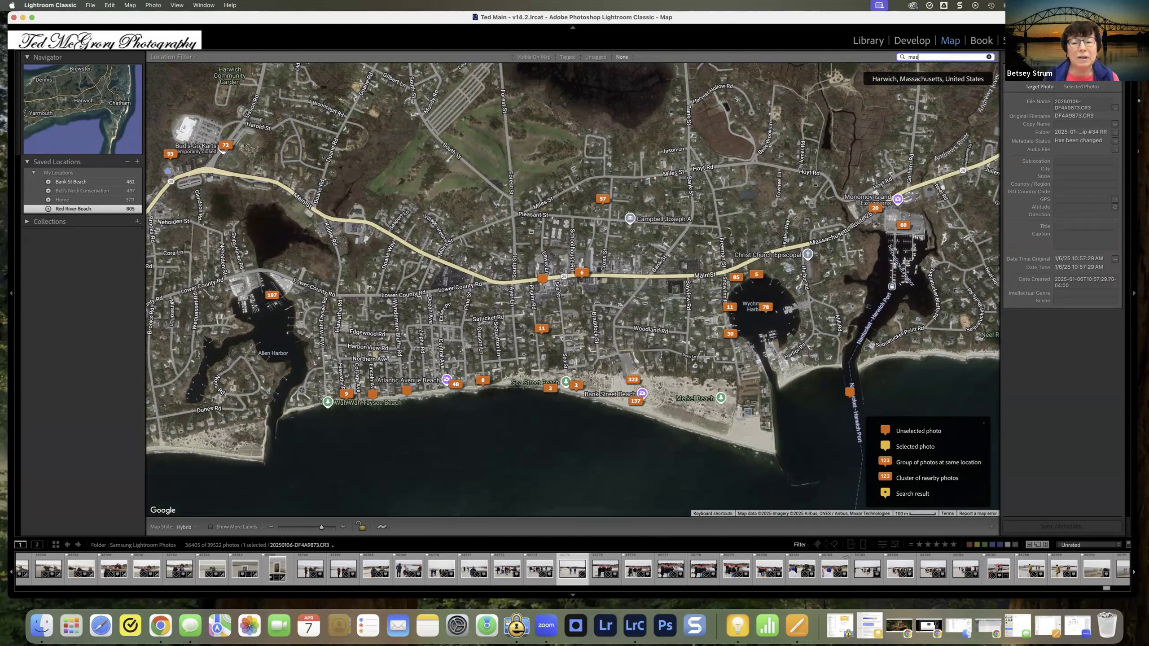
{"action": "type", "text": "sachusett"}
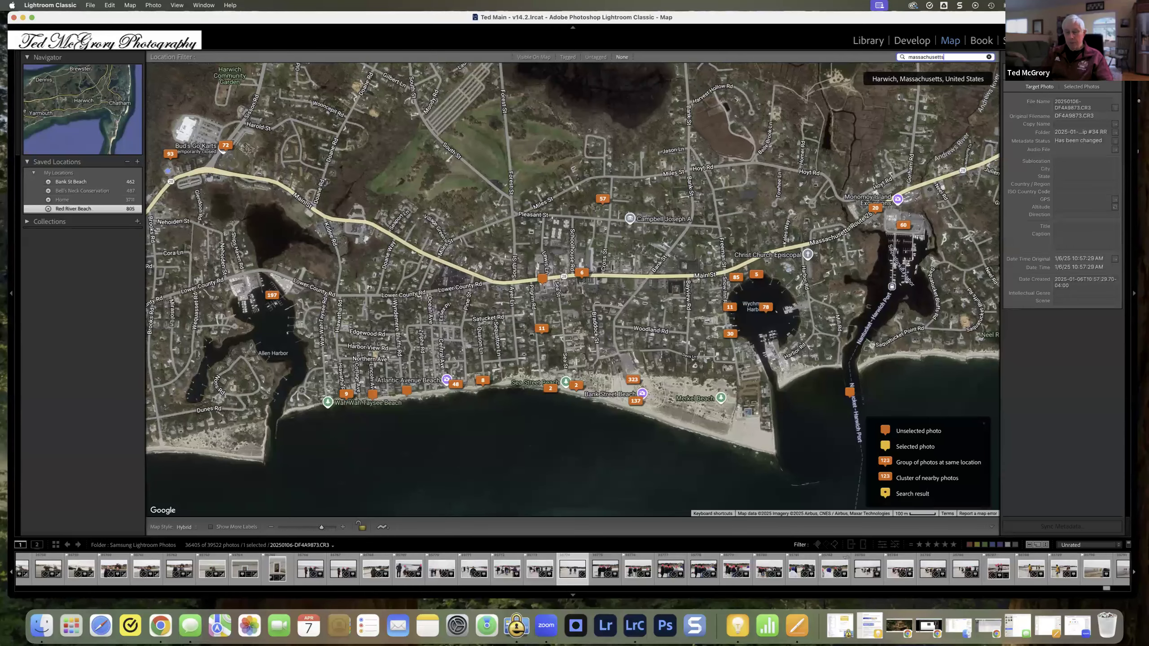
{"action": "type", "text": "s"}
{"action": "key", "text": "Return"}
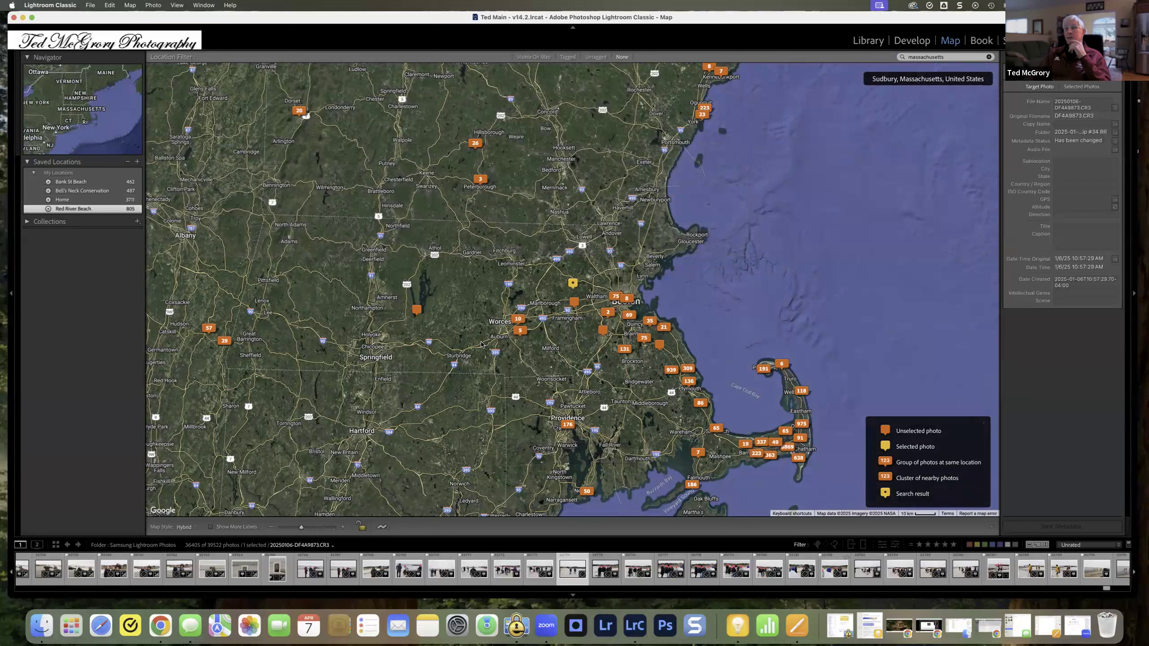